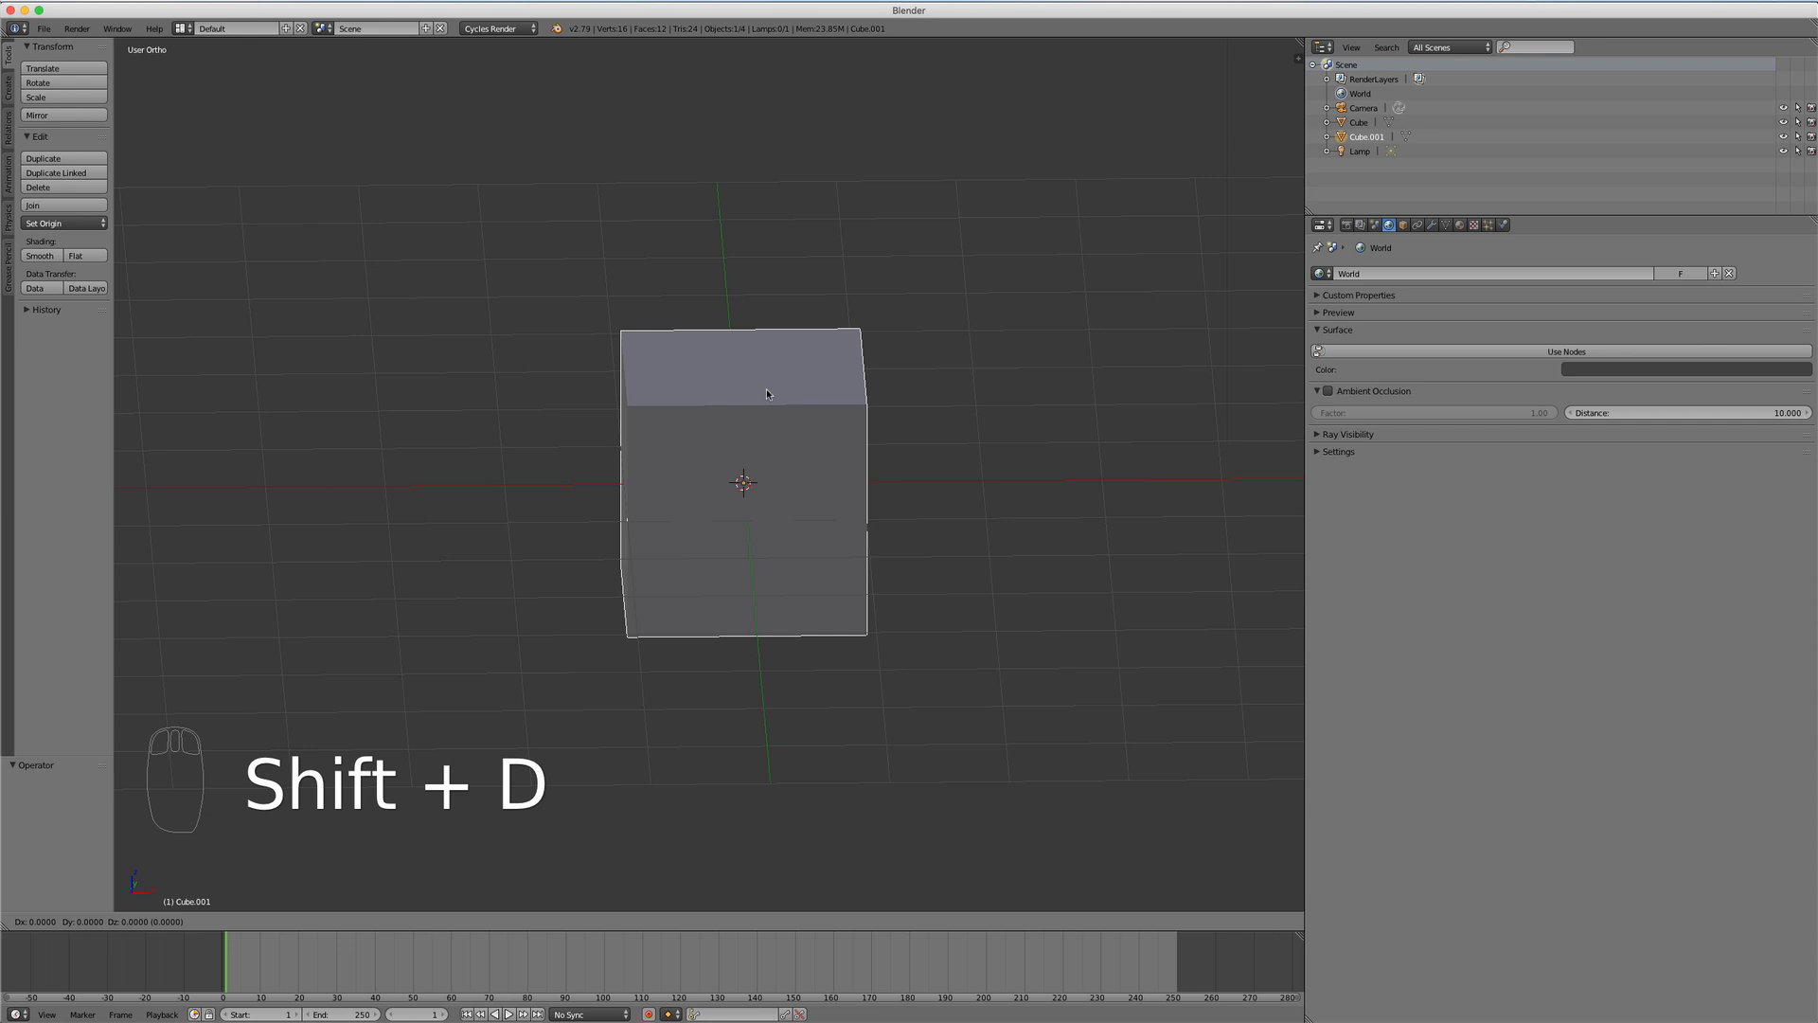
Step: Scale the duplicated cube down to about 0.3 of the original's size inside it, with the scene shown in wireframe
{"action": "key", "text": "s"}
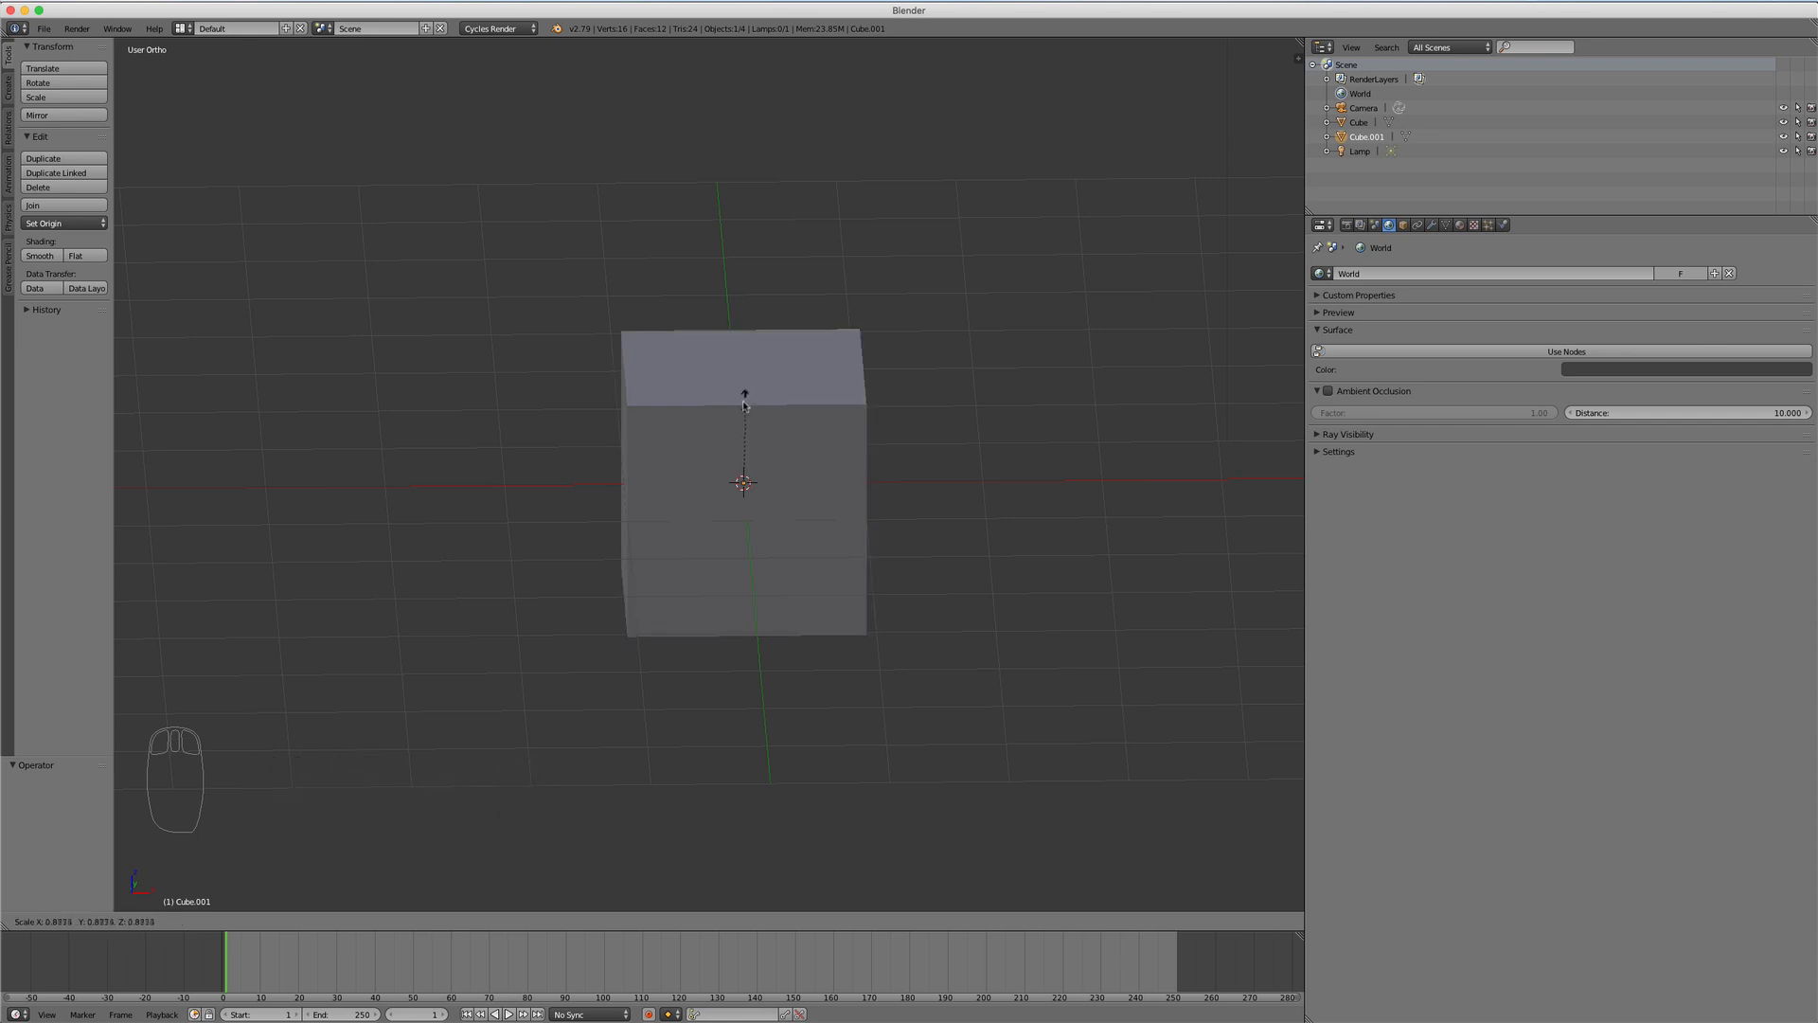
{"action": "left_click", "coordinate": [748, 443]}
{"action": "key", "text": "z"}
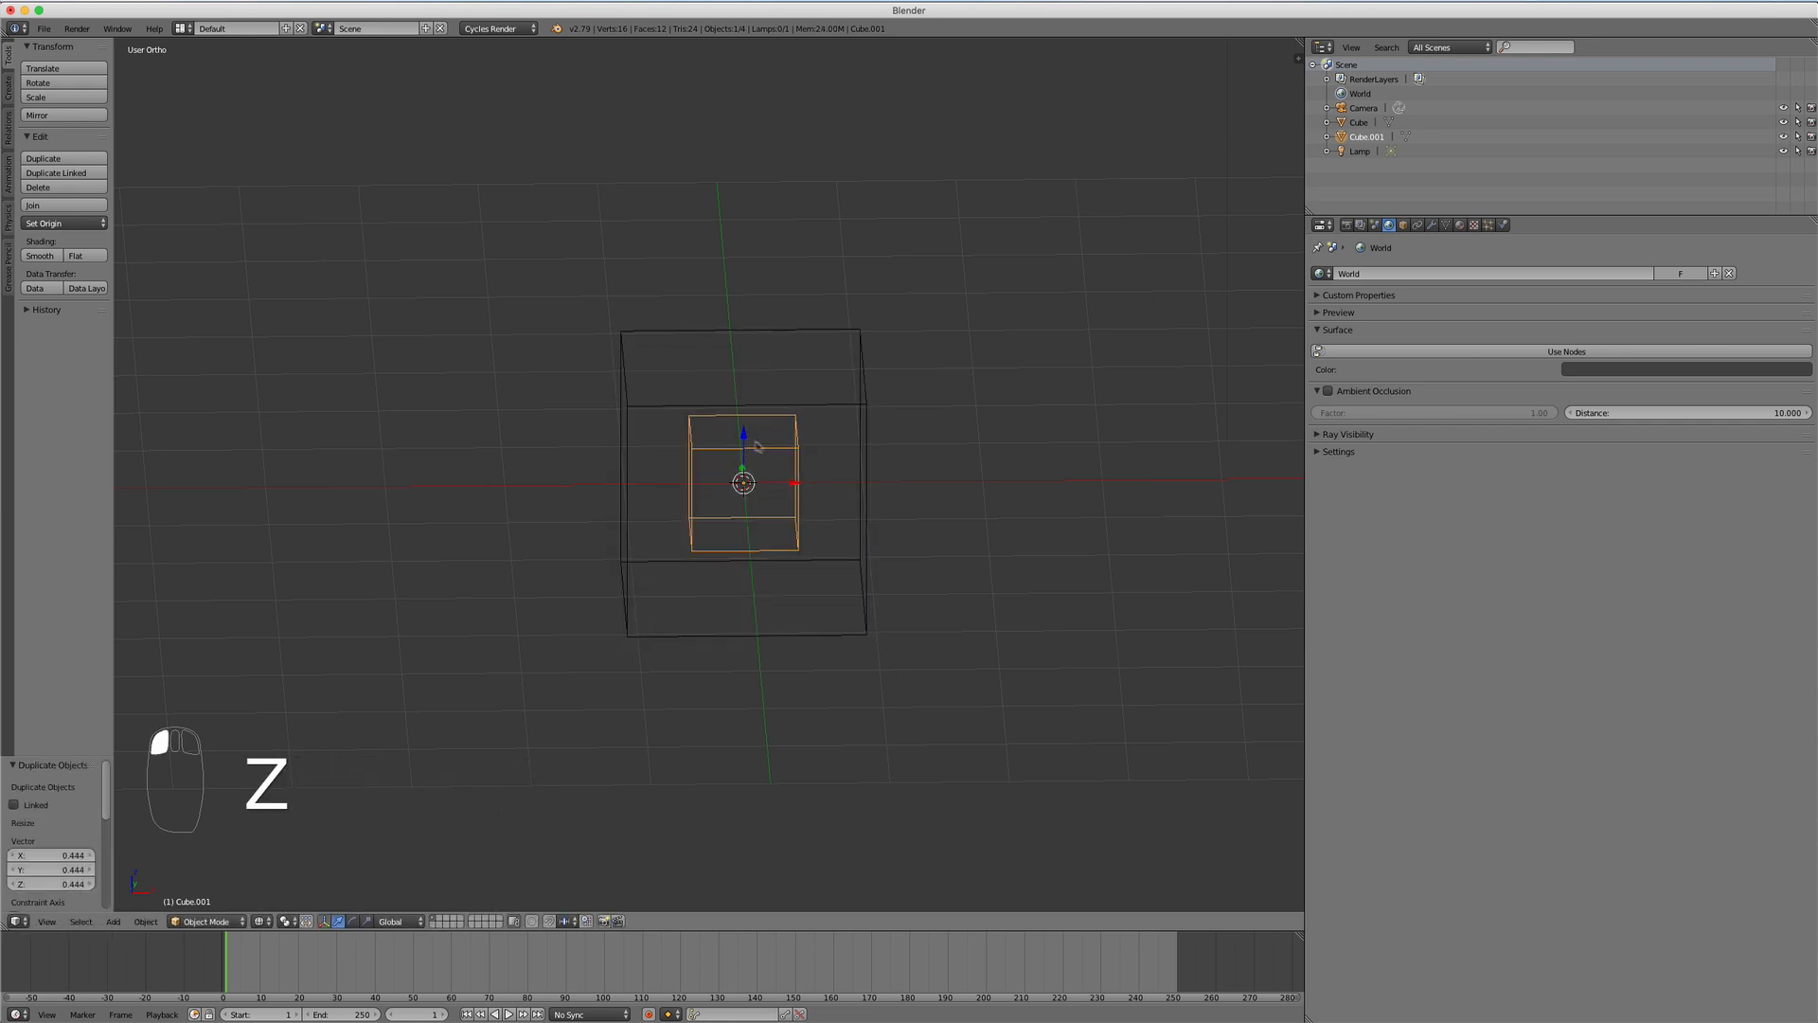
{"action": "key", "text": "s"}
{"action": "key", "text": "Escape"}
Step: Parent the small inner cube to the large cube with the Object option and check the hierarchy in the outliner
{"action": "key", "text": "a"}
{"action": "middle_click_drag", "start_coordinate": [1035, 443], "coordinate": [813, 508]}
{"action": "right_click", "coordinate": [812, 507]}
{"action": "right_click", "coordinate": [888, 445]}
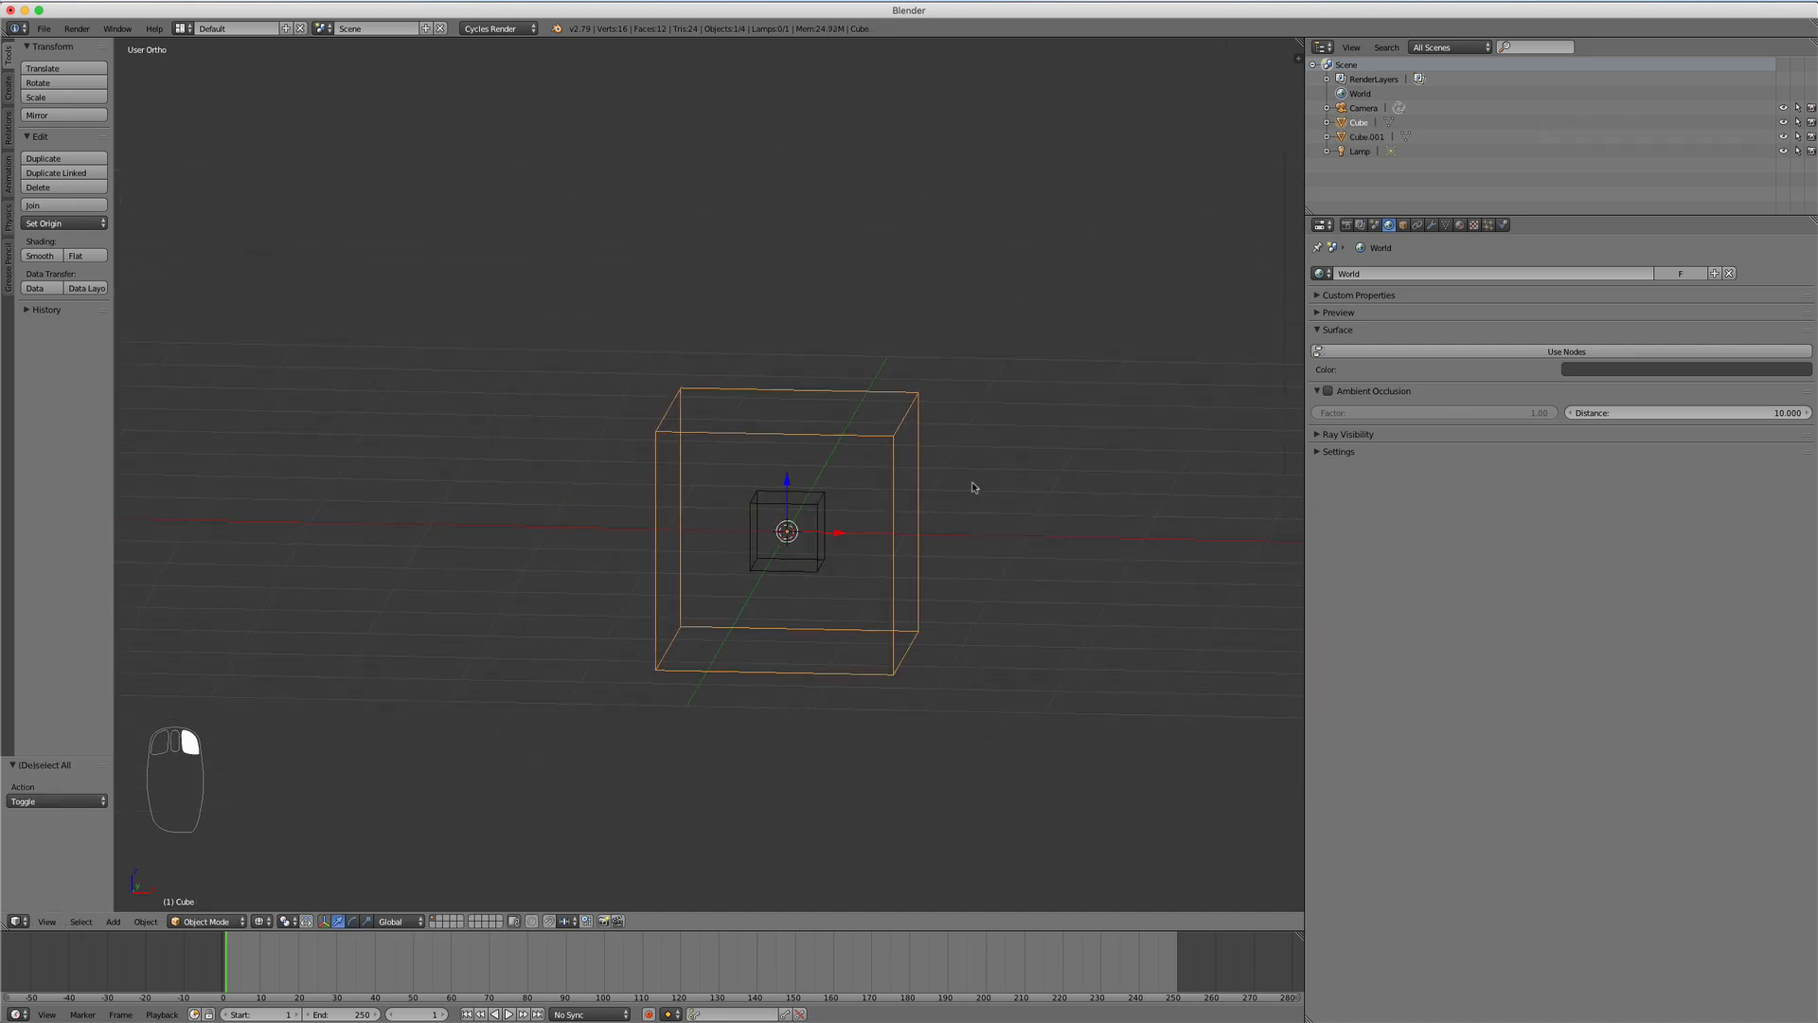
{"action": "right_click", "coordinate": [822, 510]}
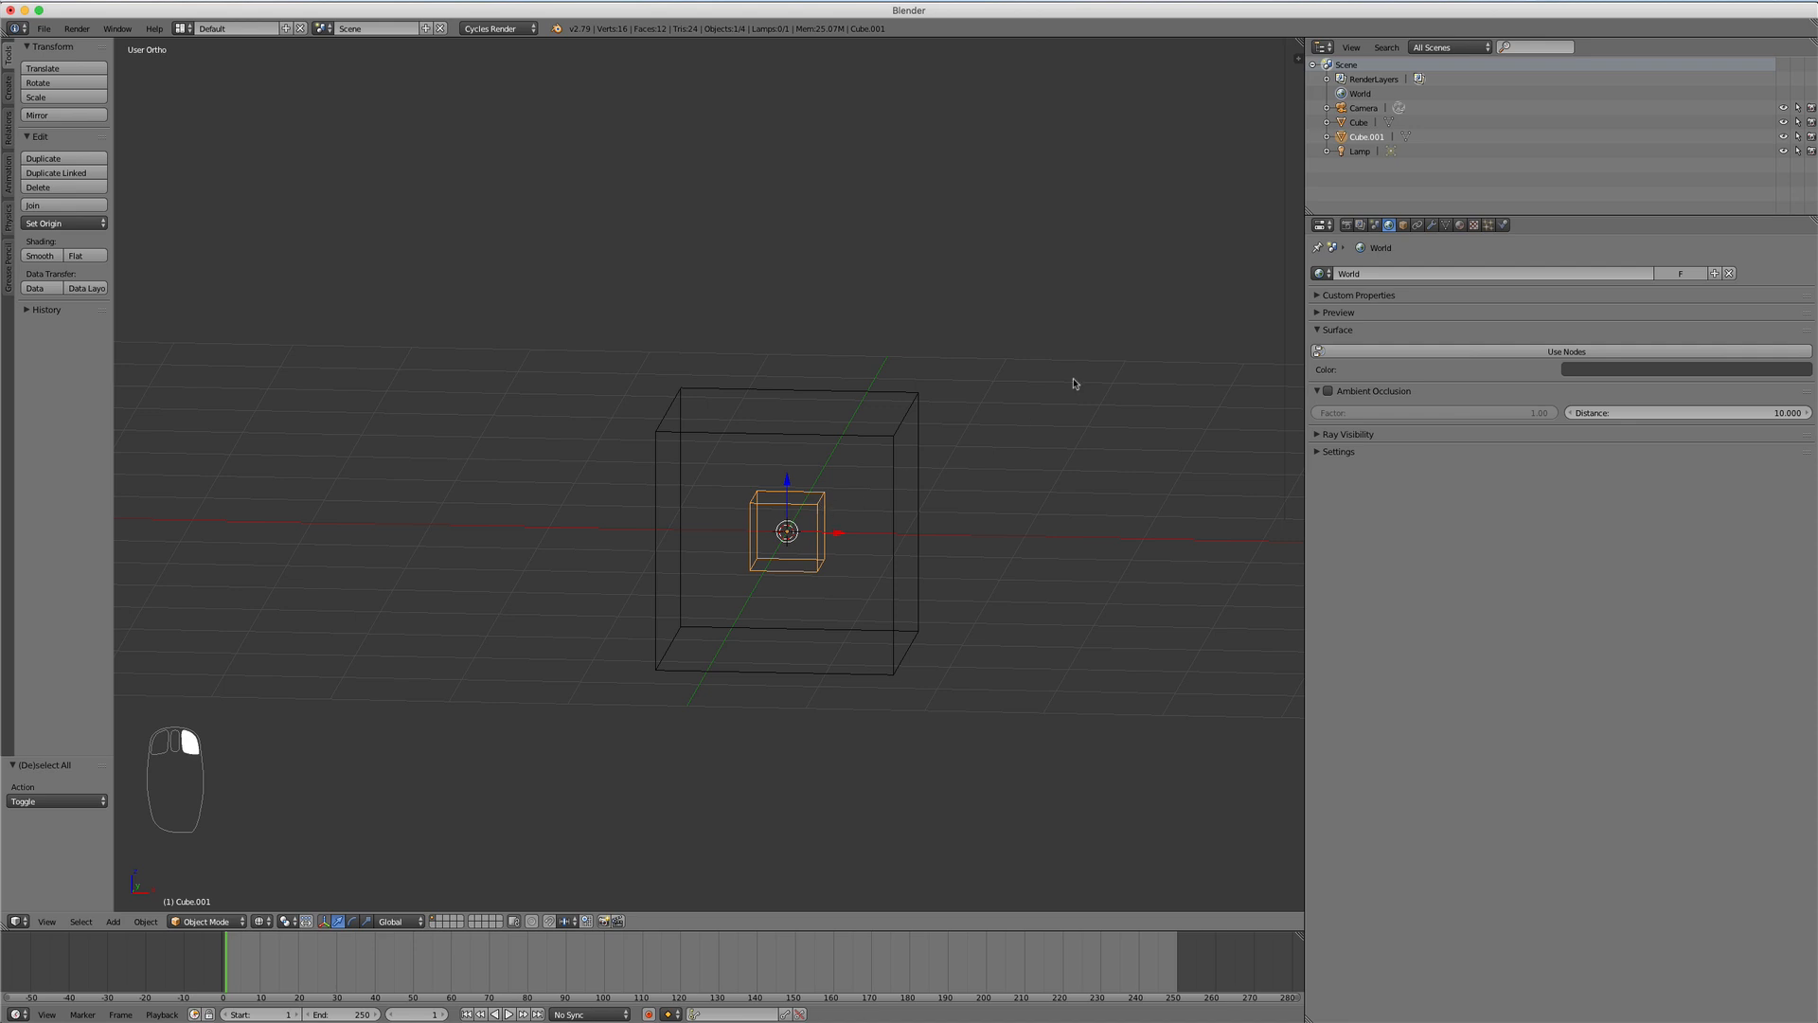
{"action": "left_click_drag", "start_coordinate": [1304, 194], "coordinate": [1163, 193]}
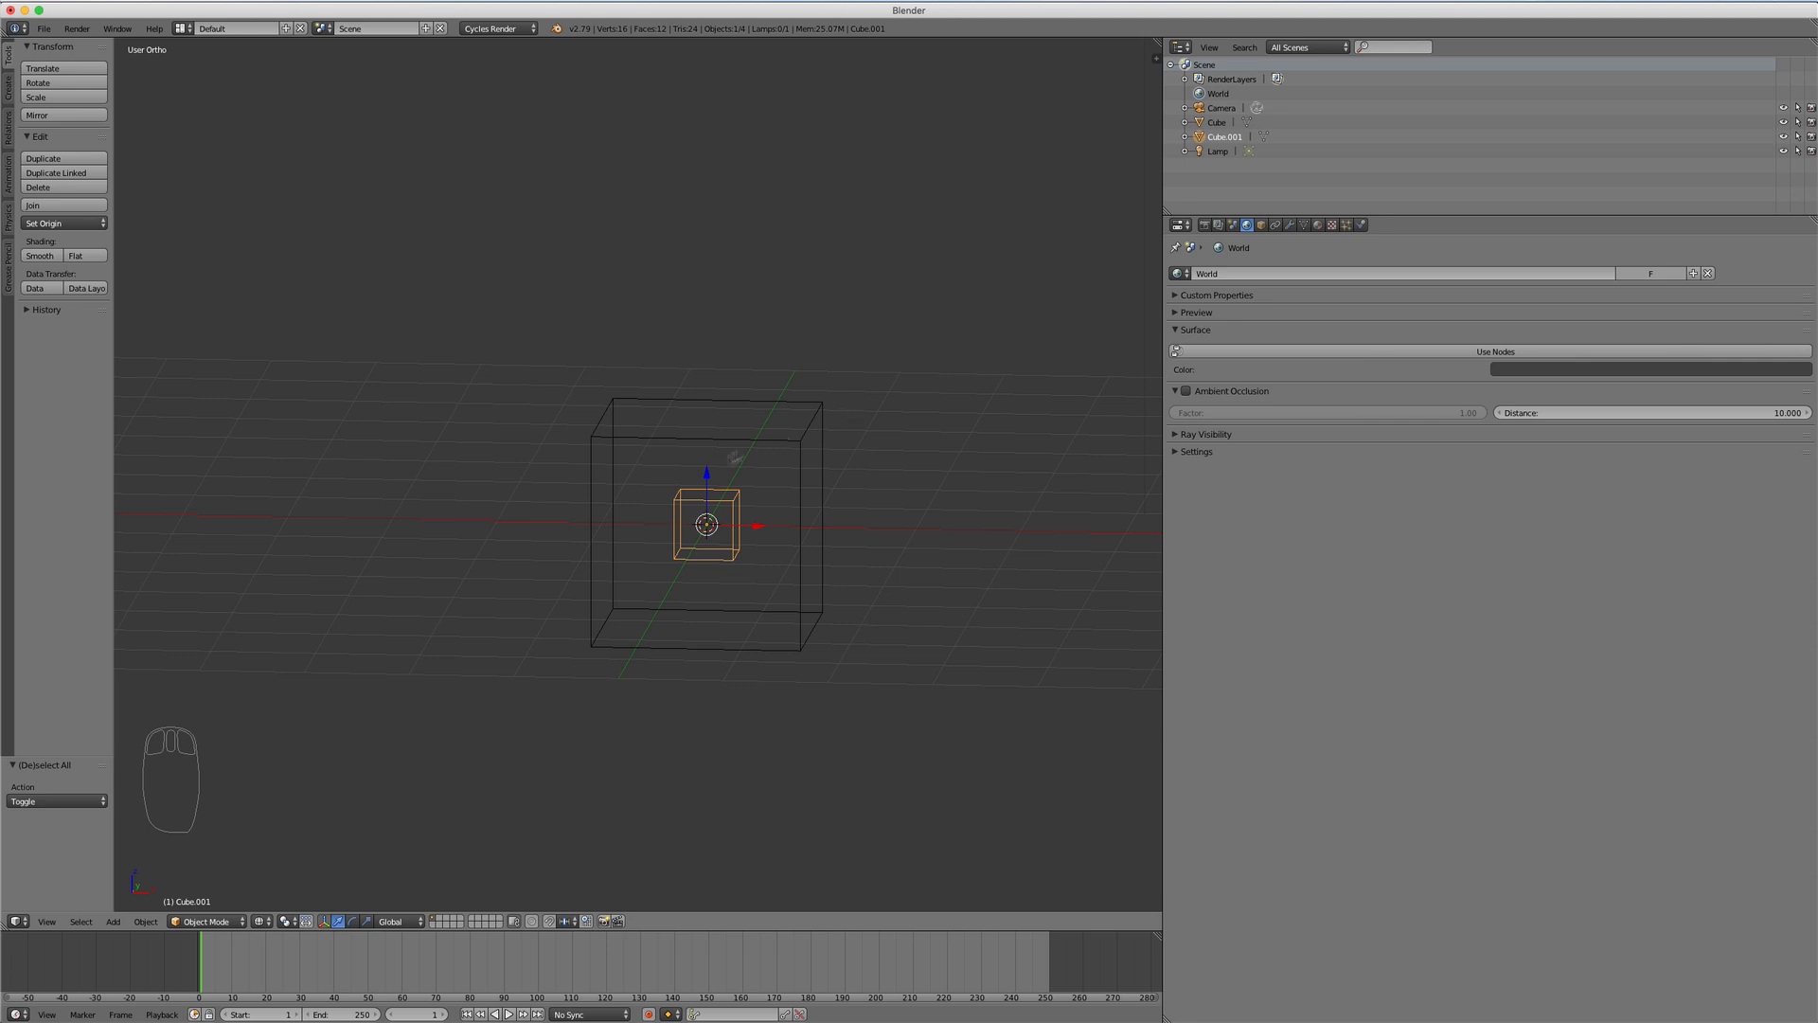
{"action": "right_click", "coordinate": [780, 443], "text": "shift"}
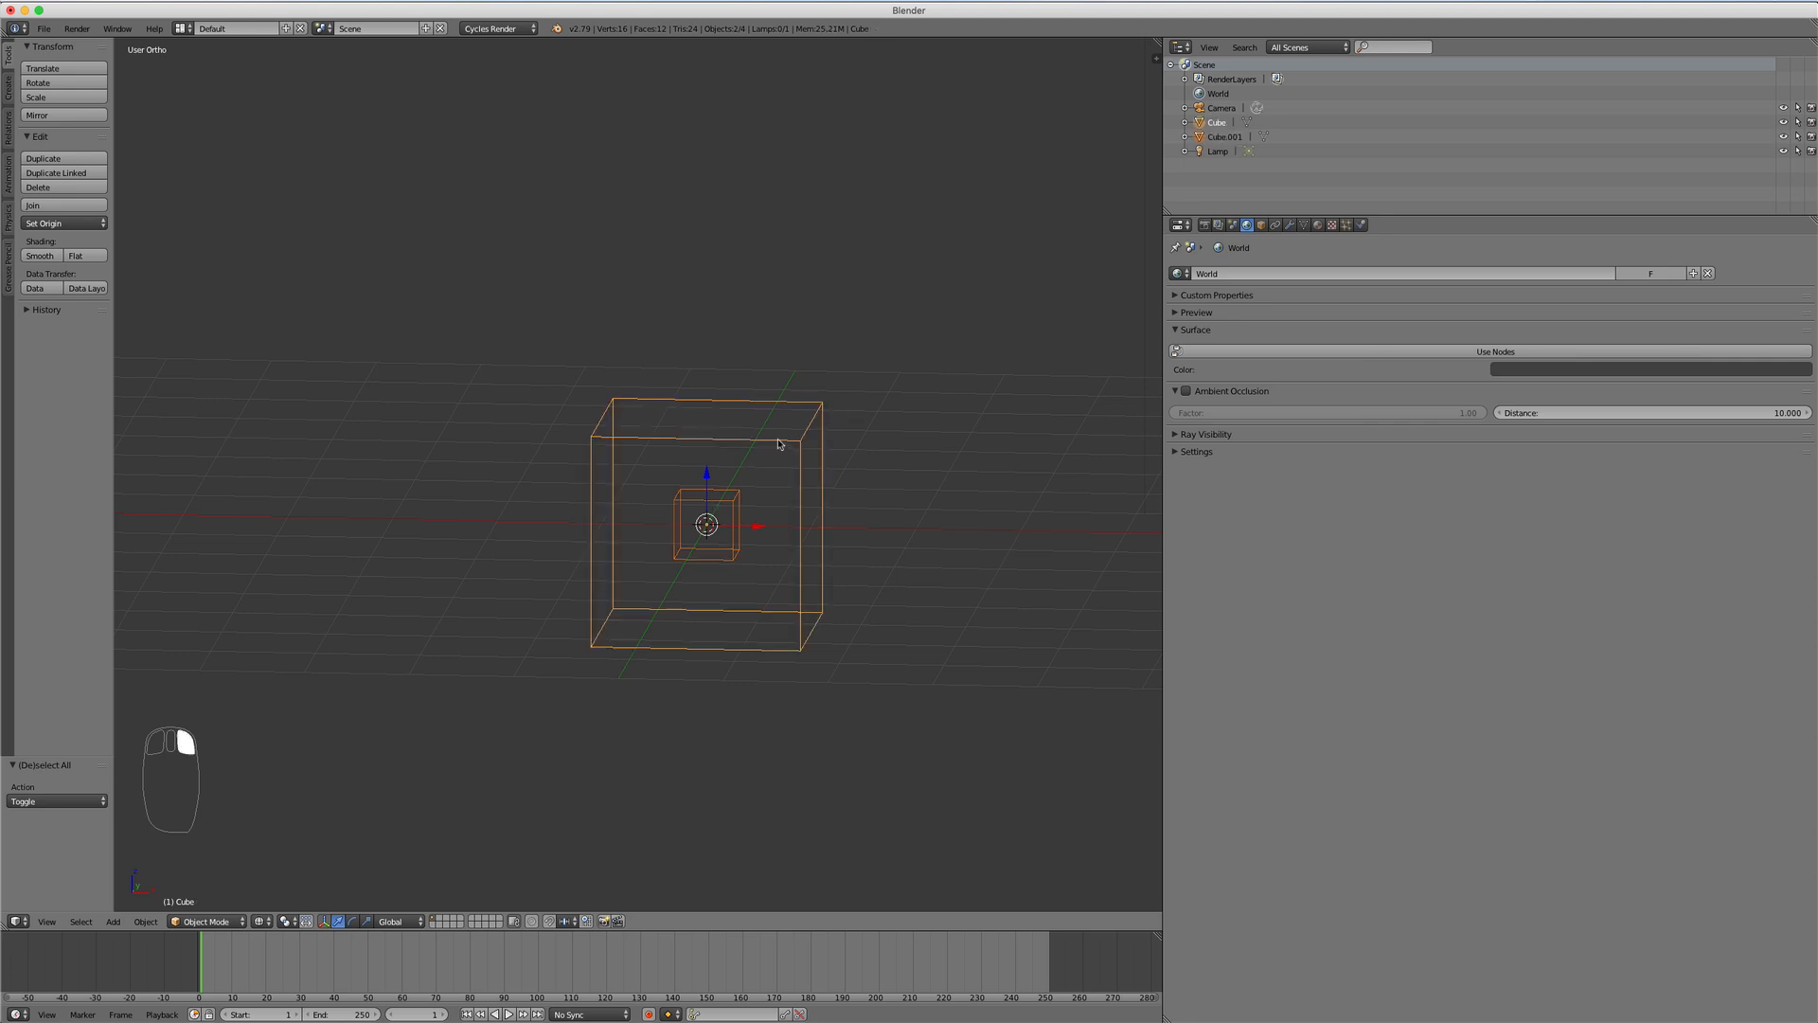
{"action": "key", "text": "ctrl+p"}
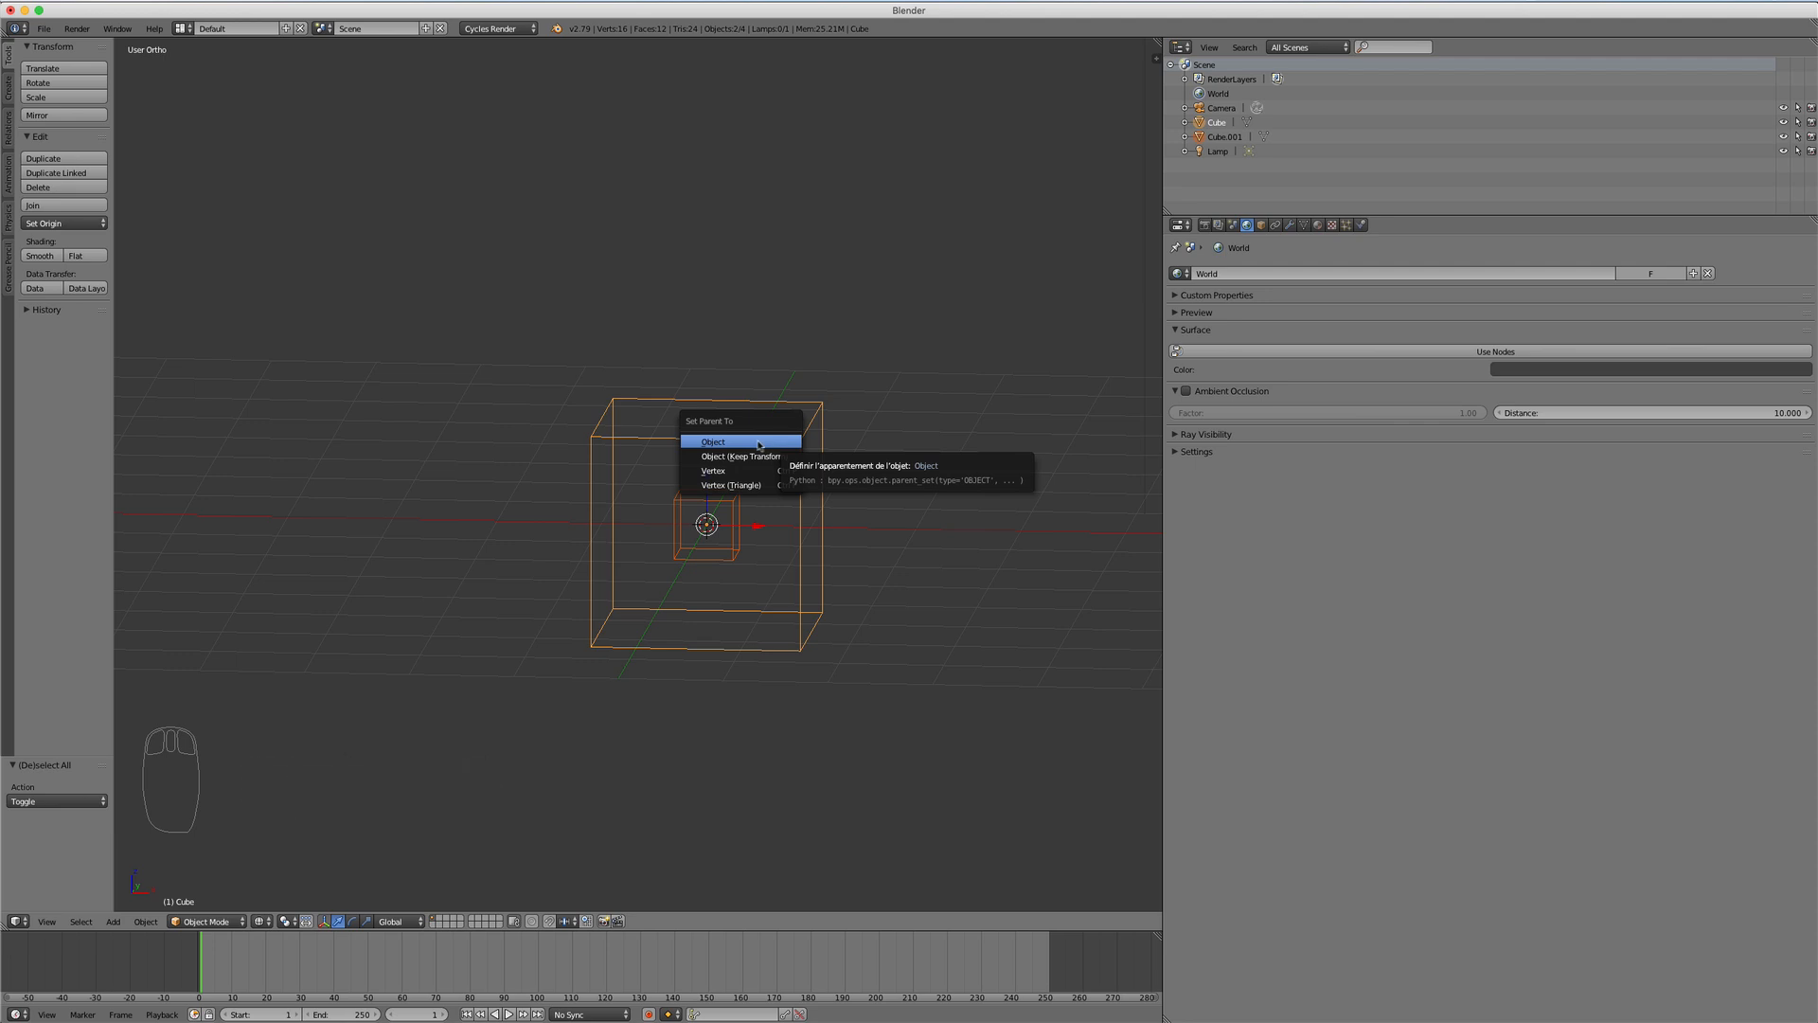
{"action": "left_click", "coordinate": [763, 442]}
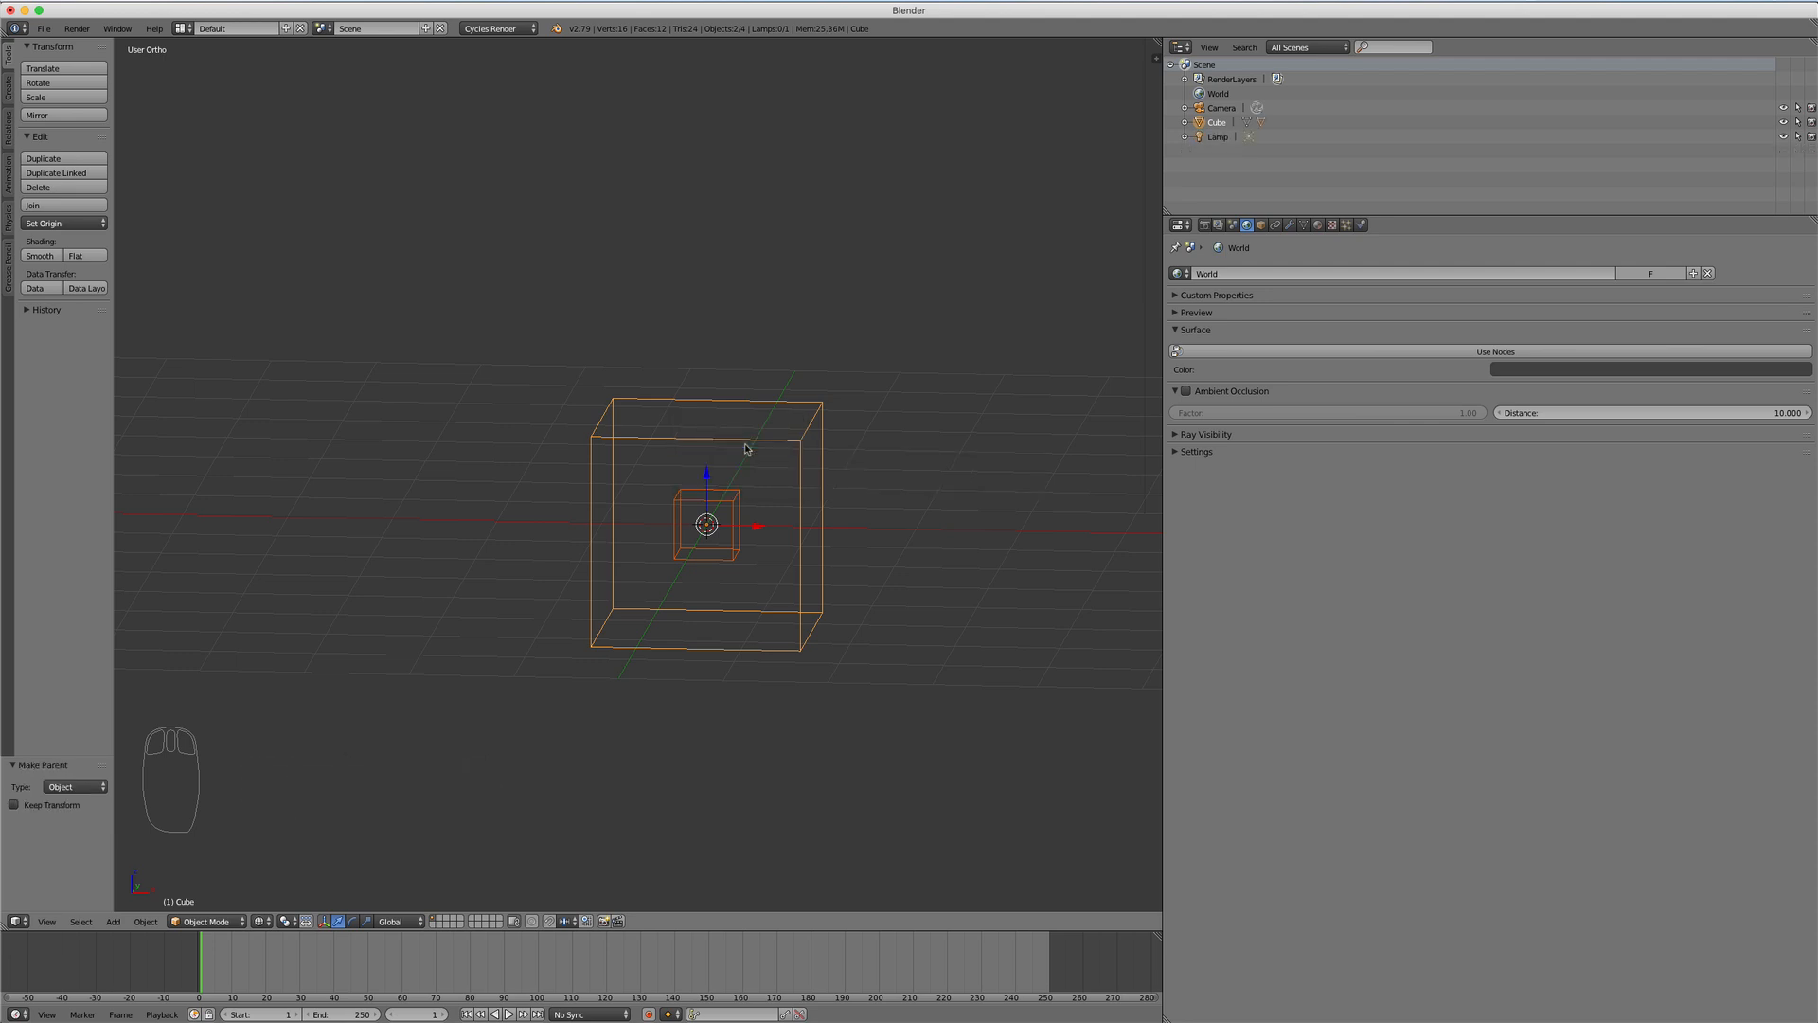
{"action": "left_click", "coordinate": [1185, 122]}
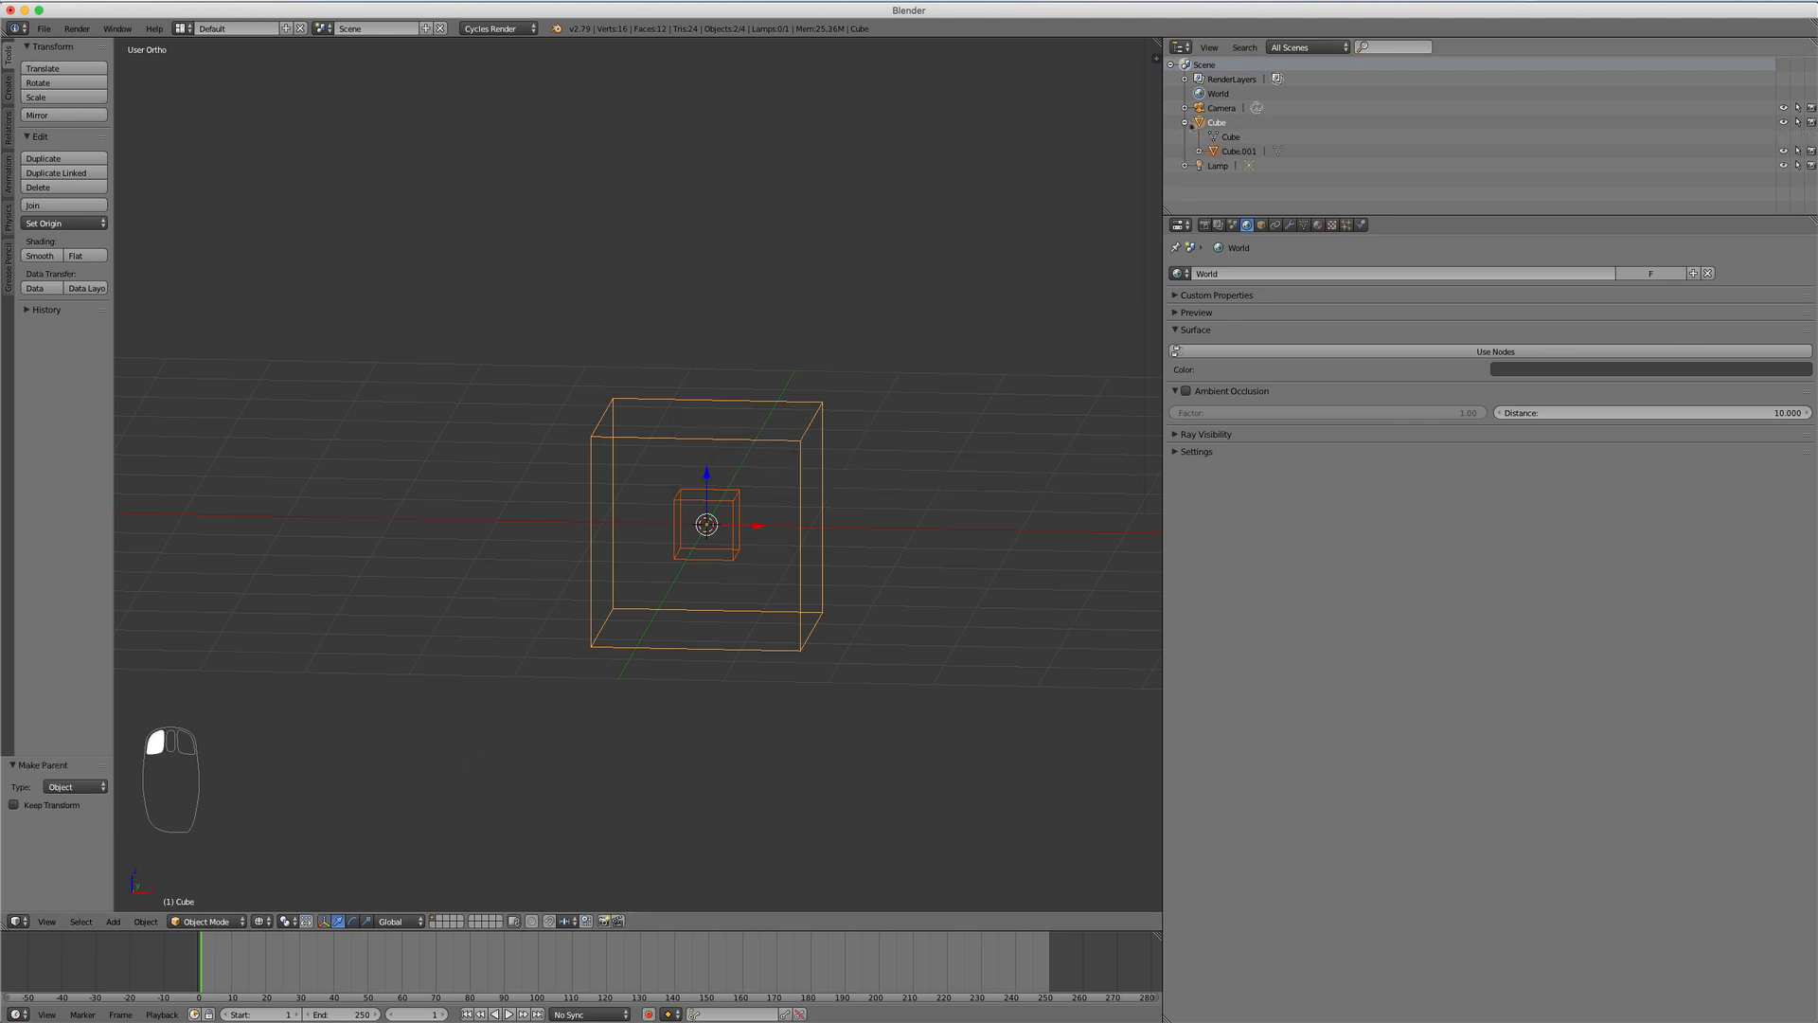
{"action": "left_click", "coordinate": [1185, 122]}
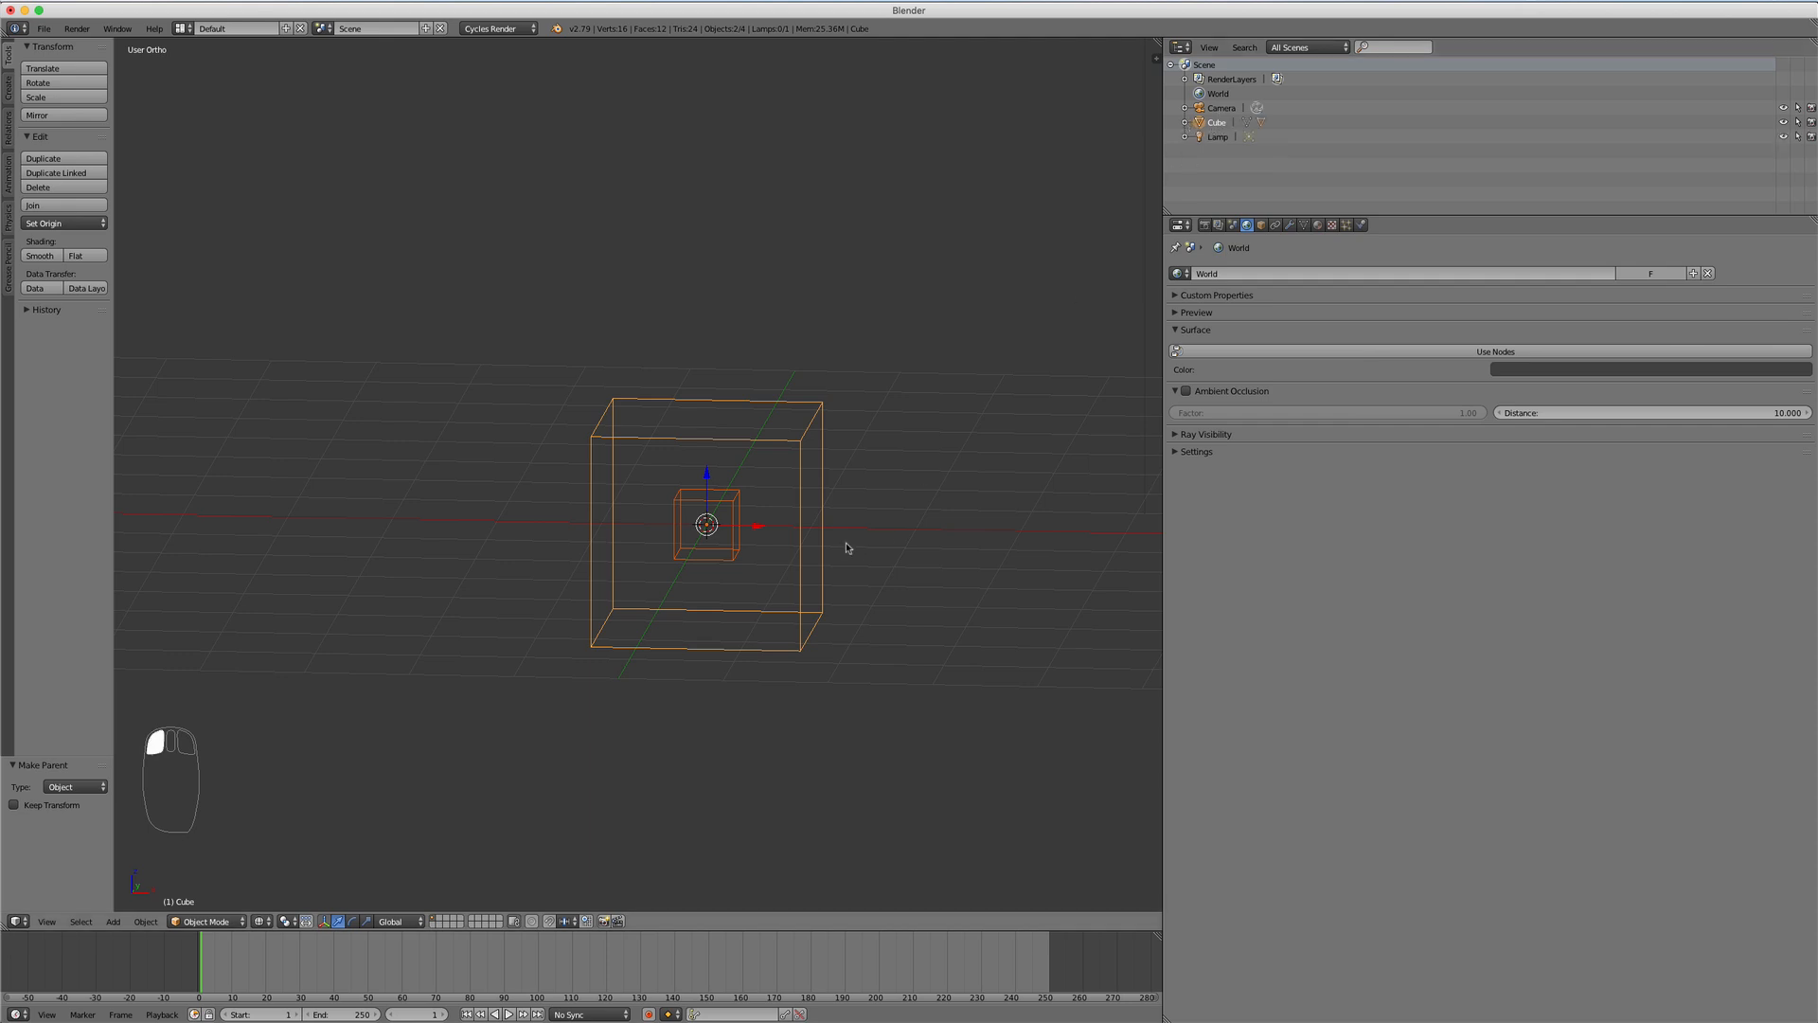
Step: Collapse the large cube's Groups, Relations and Transform properties and set its duplication to Verts
{"action": "left_click", "coordinate": [1263, 227]}
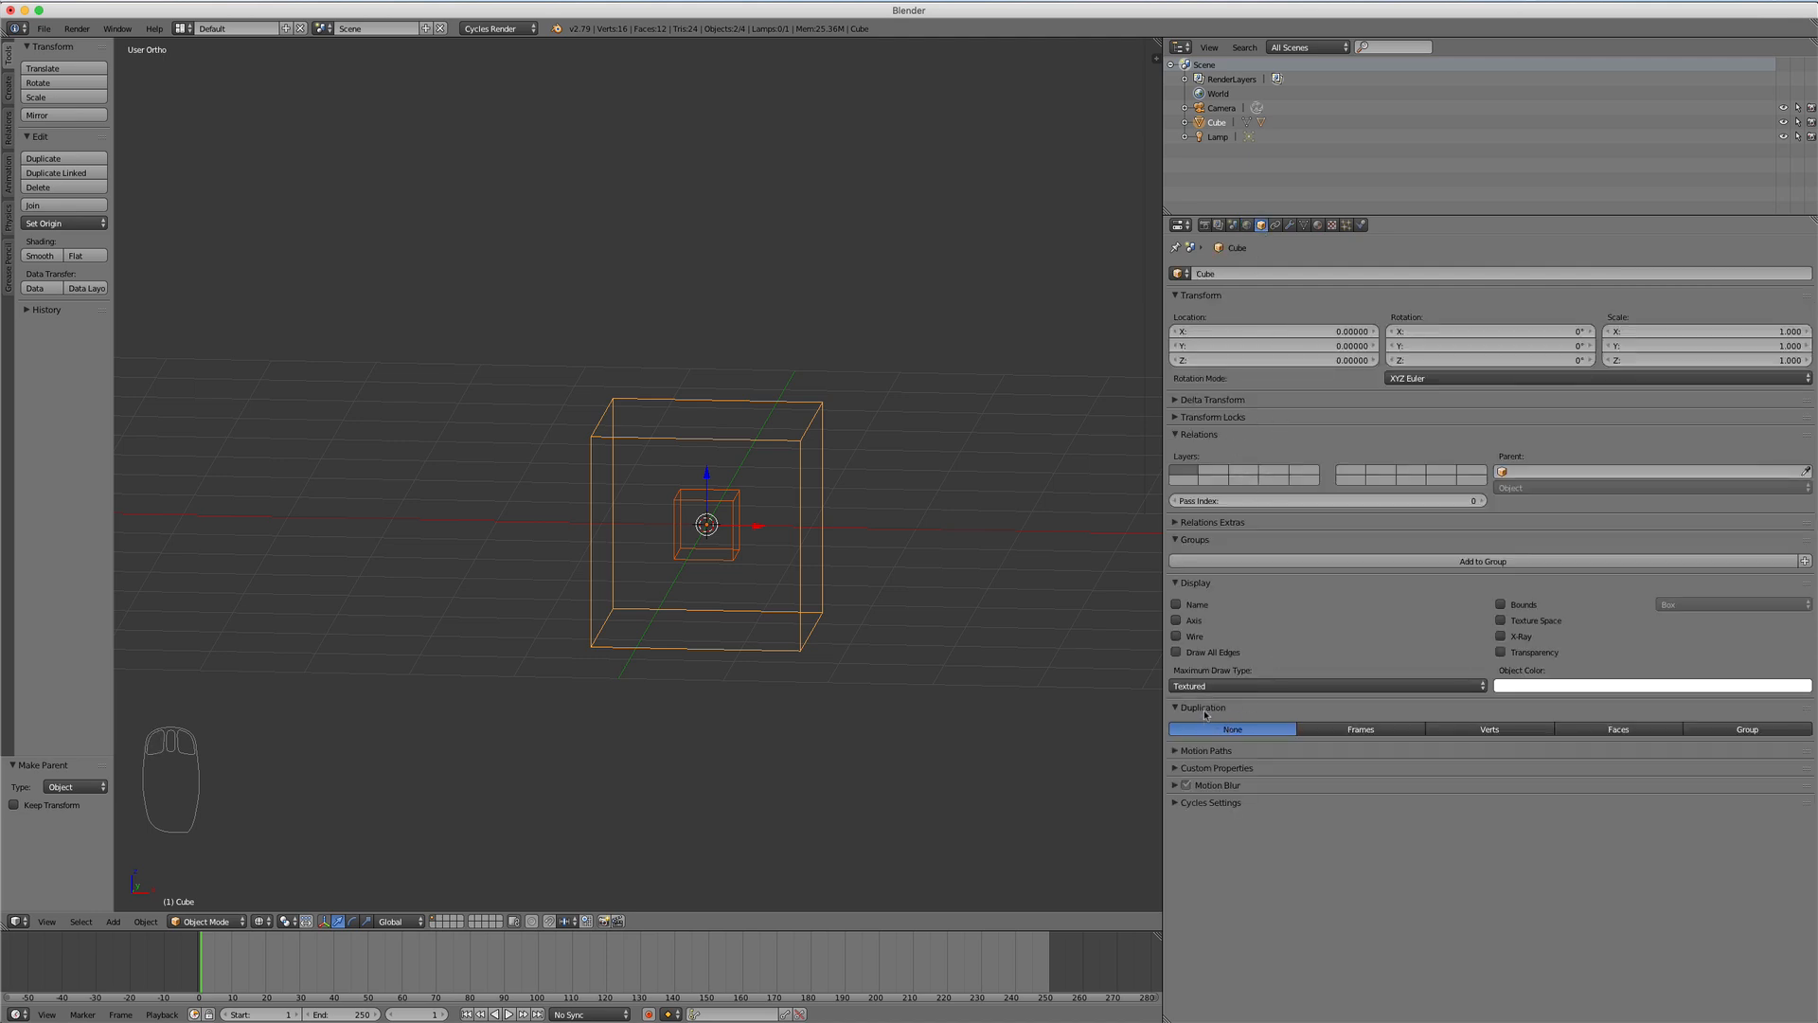
{"action": "left_click", "coordinate": [1178, 542]}
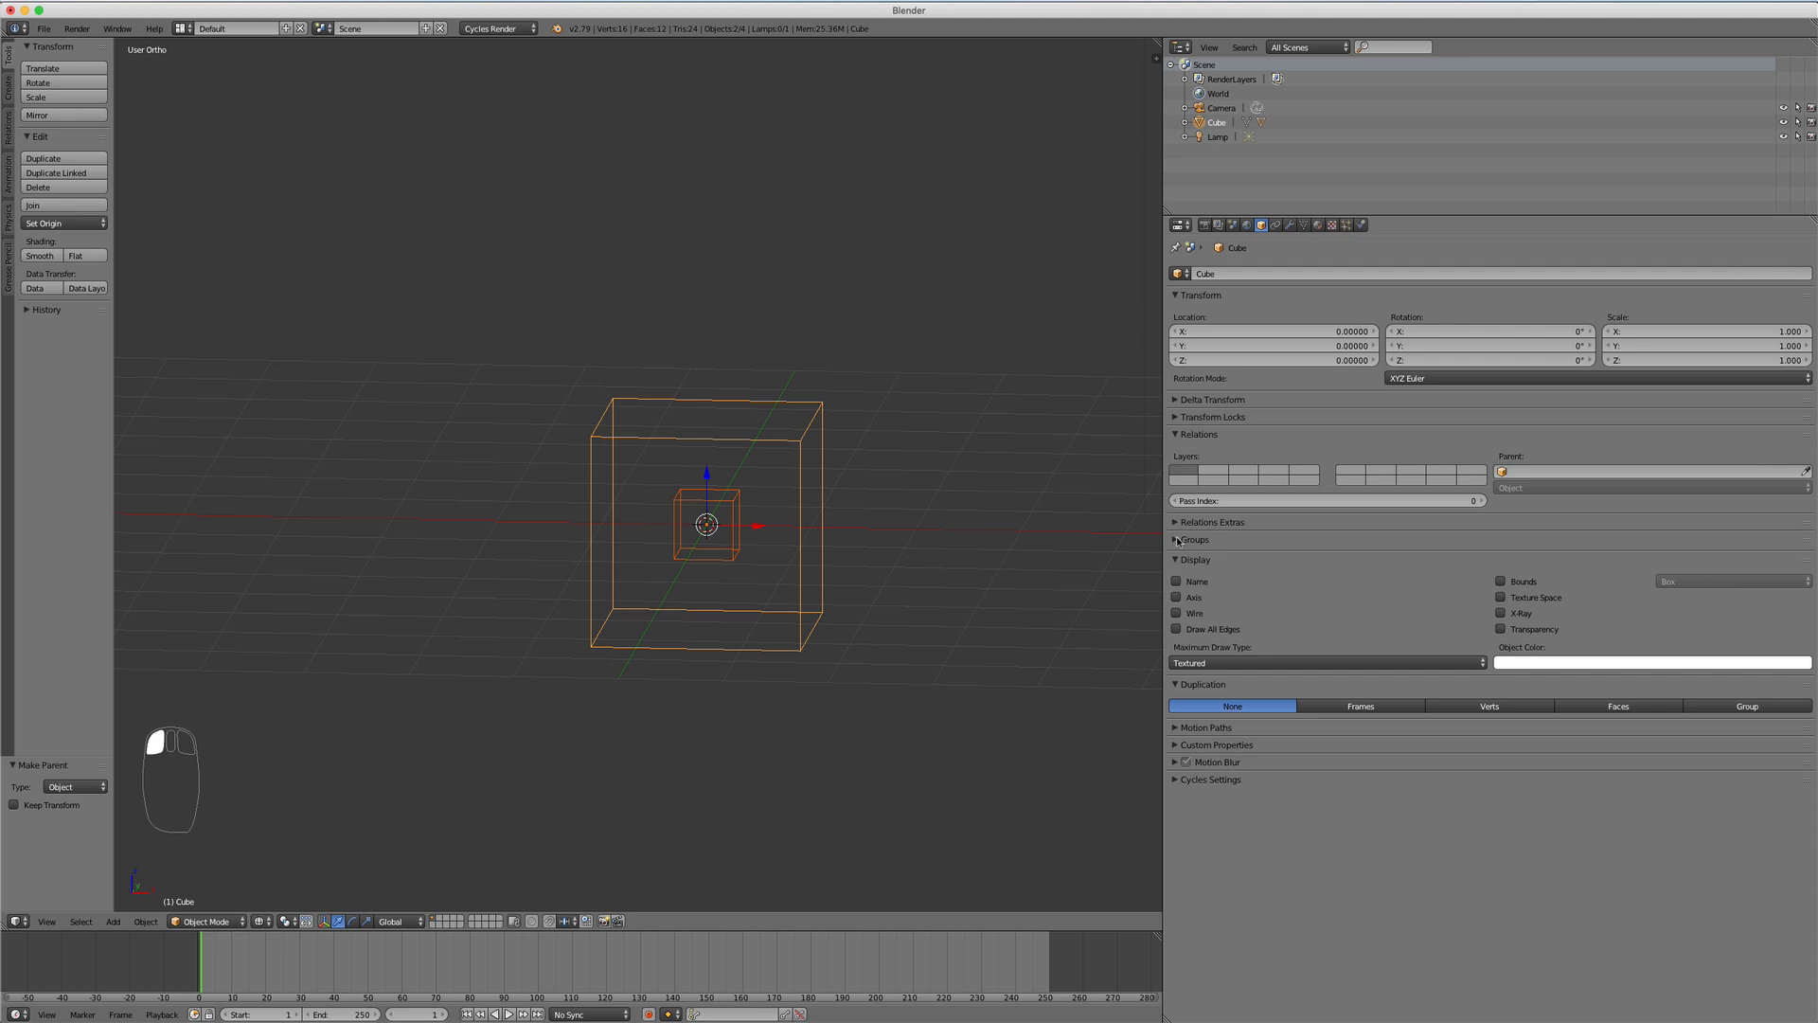
{"action": "left_click", "coordinate": [1177, 433]}
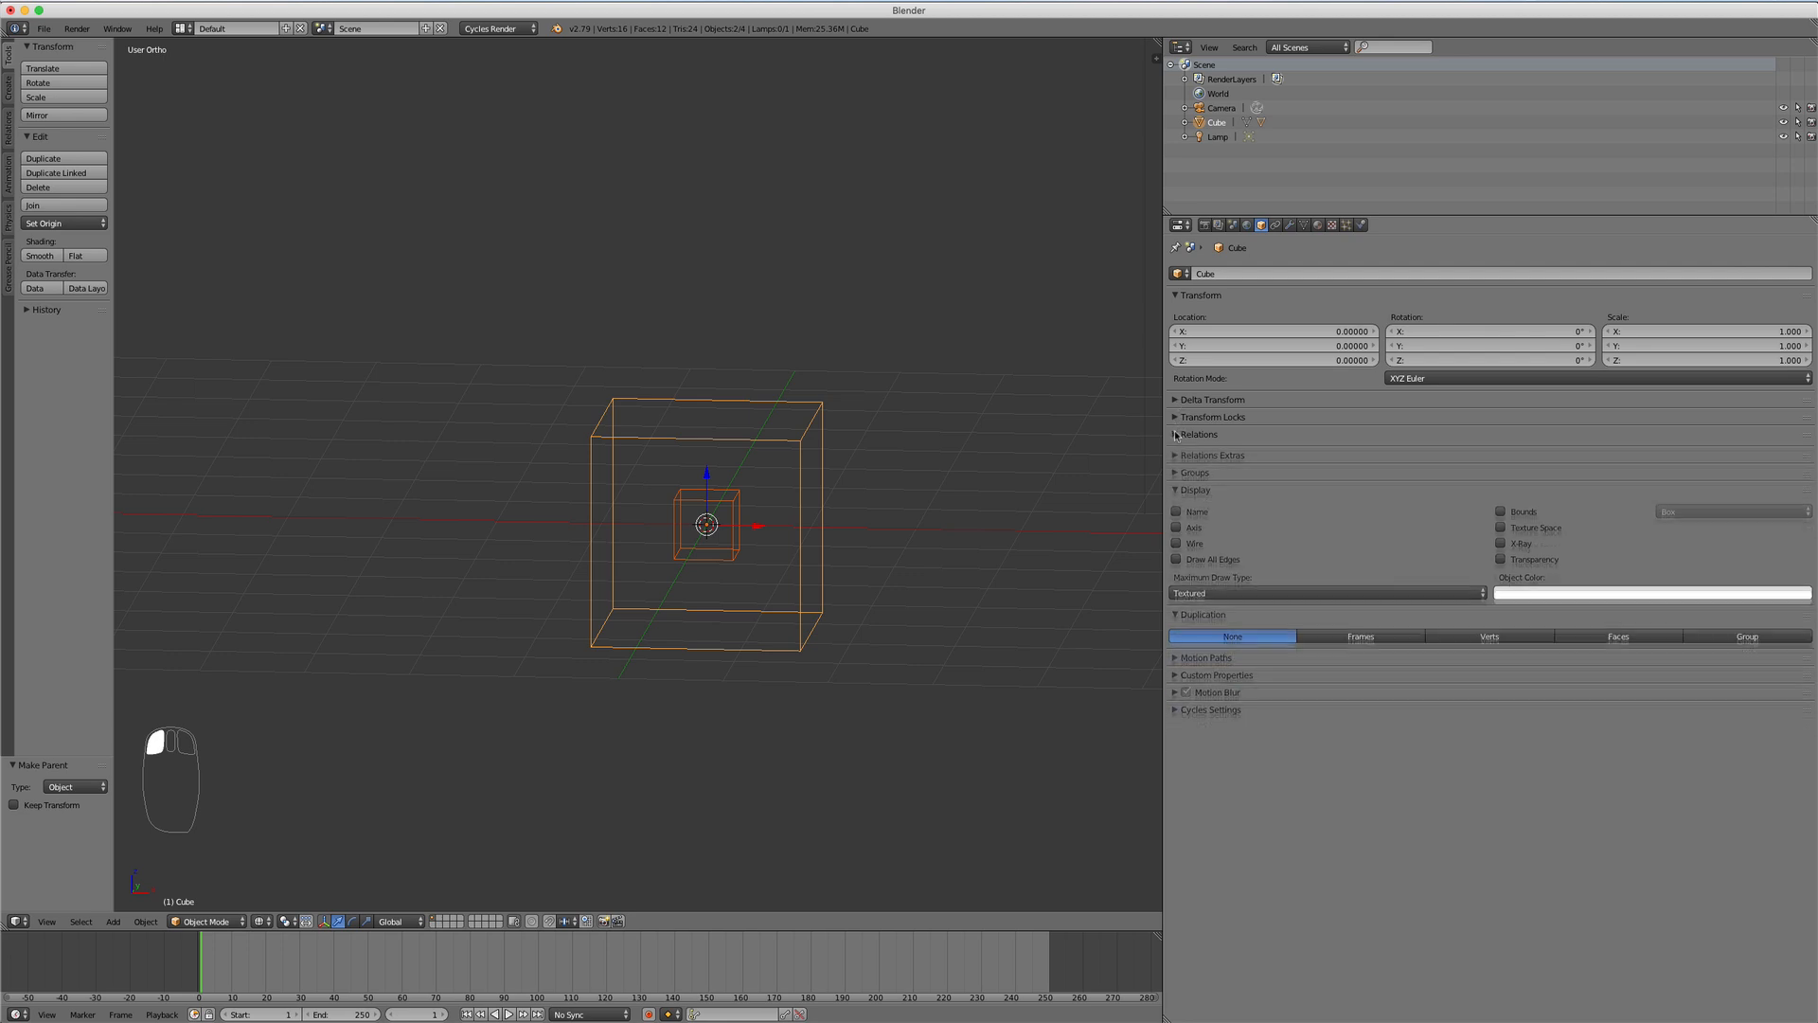
{"action": "left_click", "coordinate": [1179, 295]}
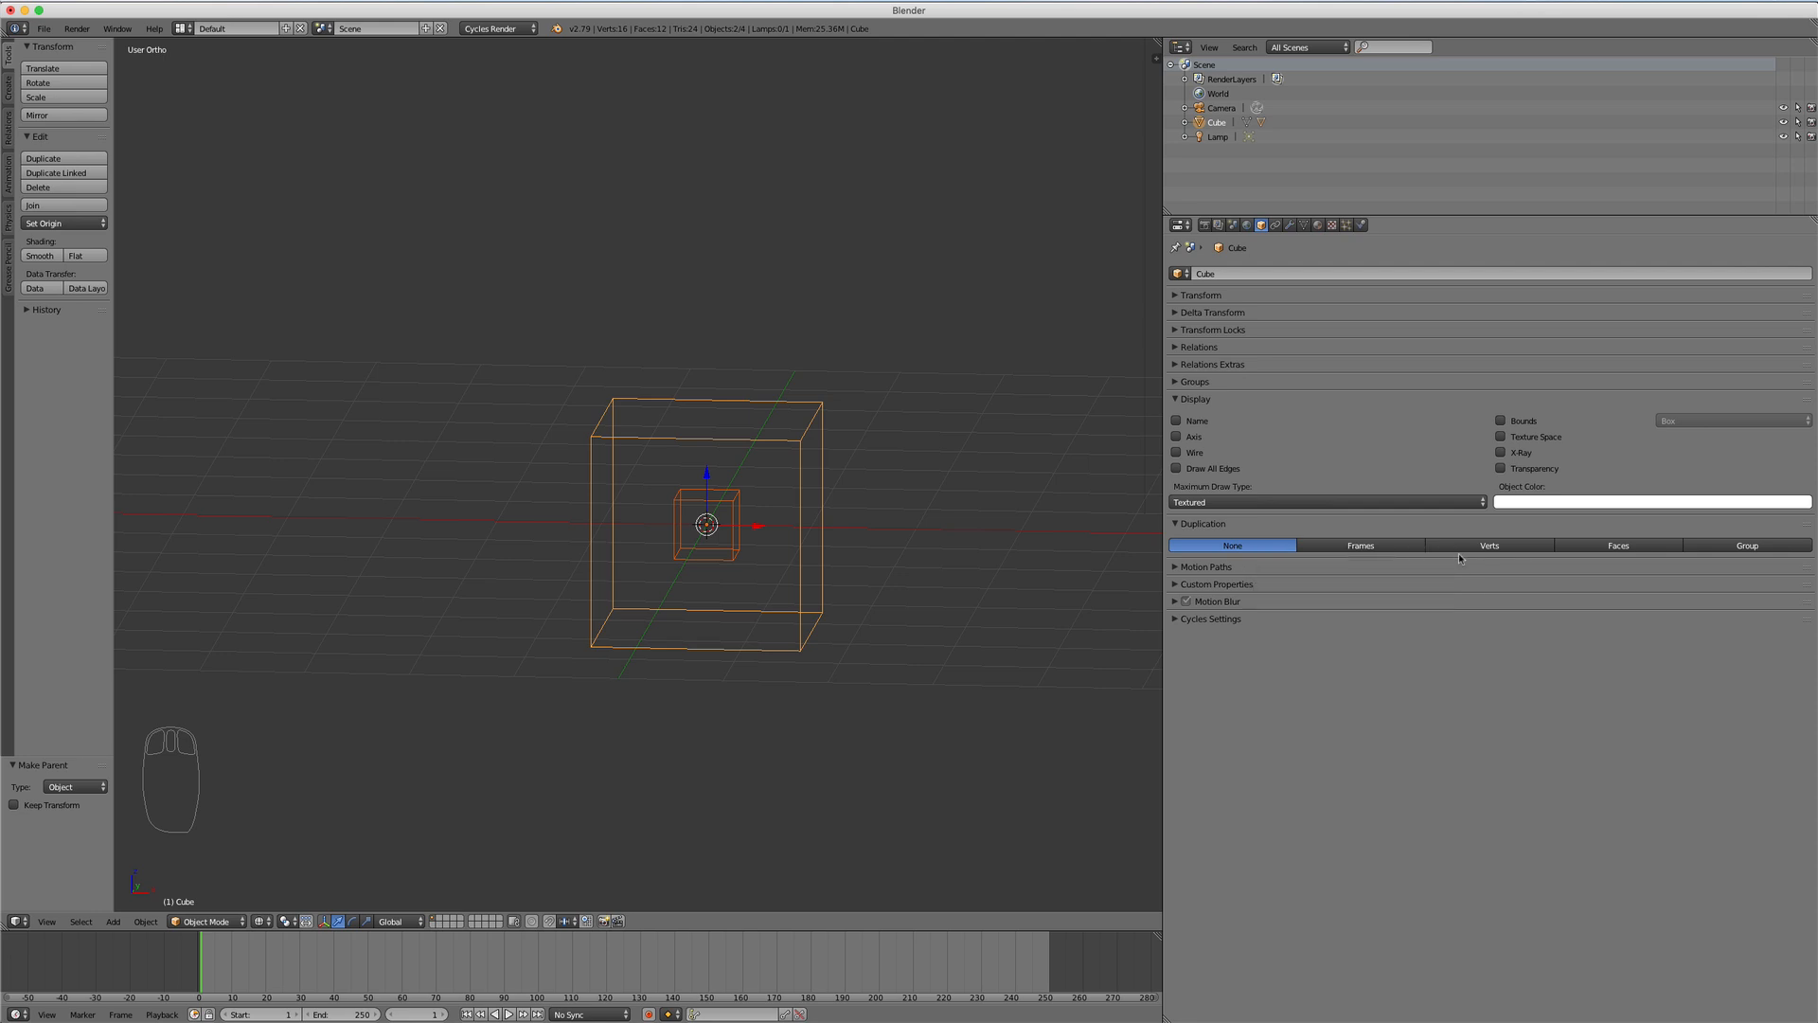
{"action": "left_click", "coordinate": [1490, 548]}
Step: Inspect the duplicates at the large cube's corners in solid and wireframe display
{"action": "middle_click_drag", "start_coordinate": [867, 438], "coordinate": [822, 490]}
{"action": "key", "text": "f"}
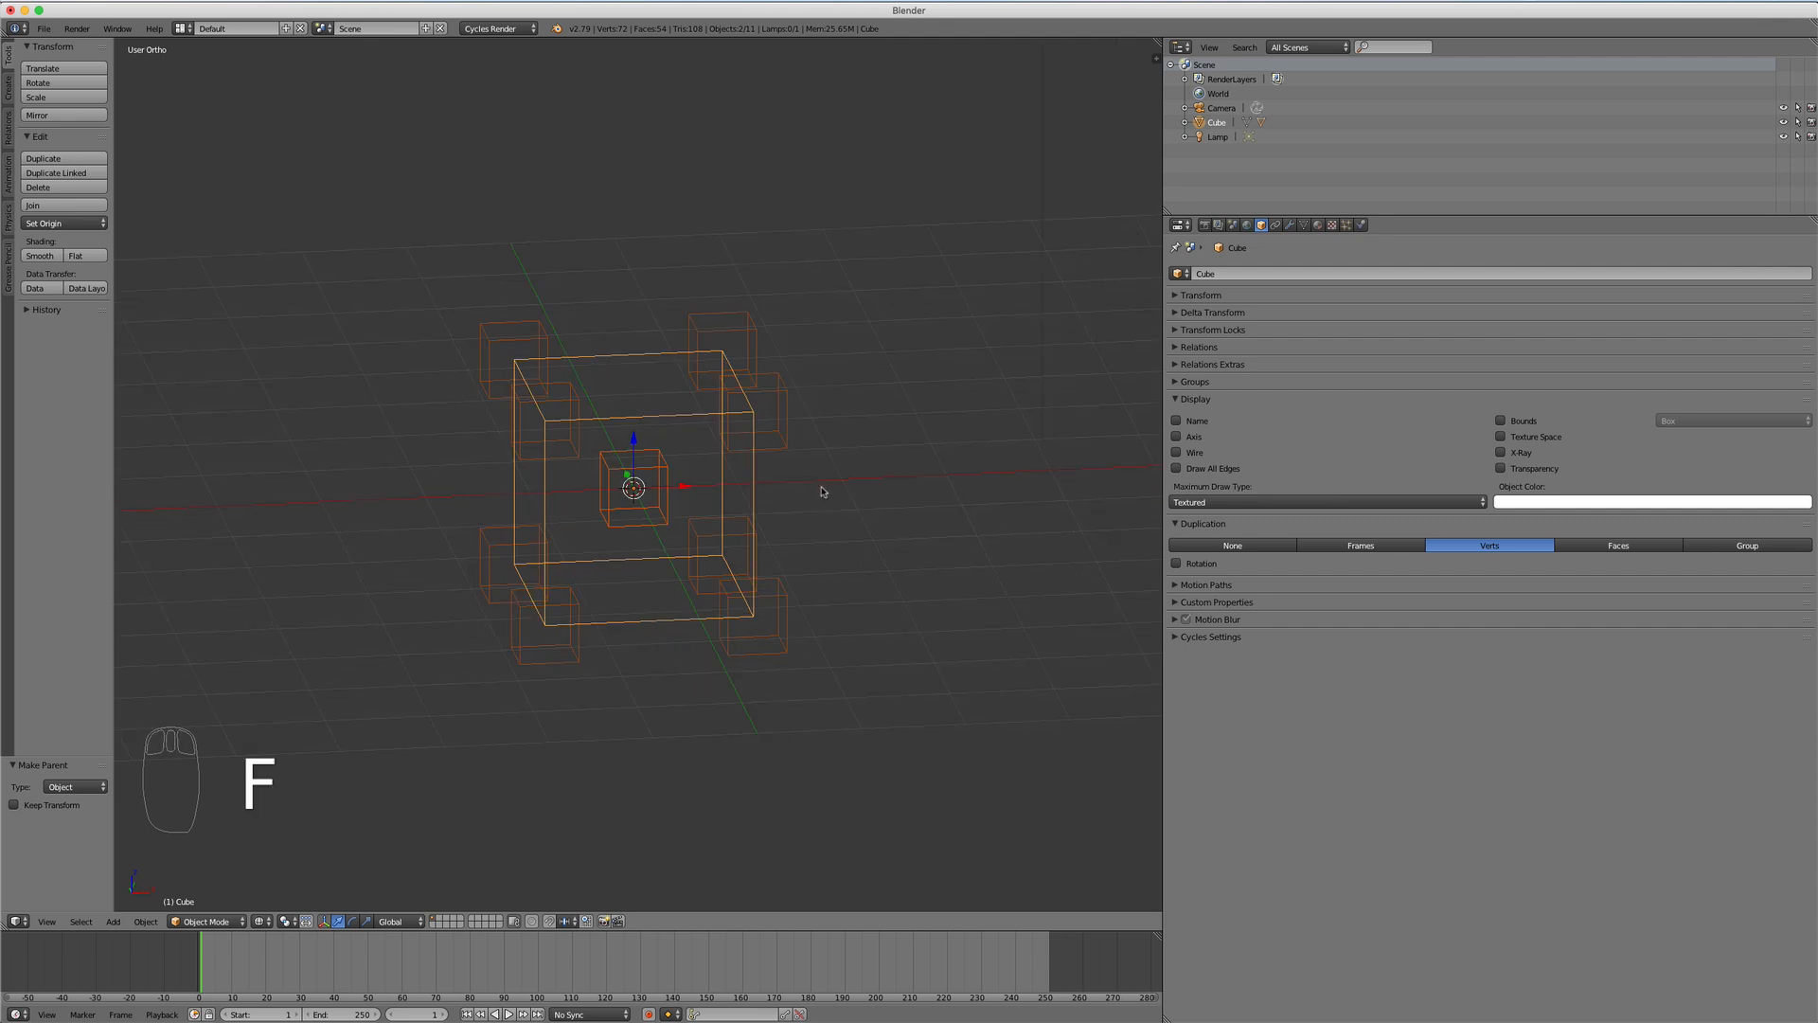
{"action": "key", "text": "z"}
{"action": "mouse_move", "coordinate": [795, 492]}
{"action": "middle_mouse_down"}
{"action": "mouse_move", "coordinate": [884, 503]}
{"action": "mouse_move", "coordinate": [860, 502]}
{"action": "mouse_move", "coordinate": [898, 474]}
{"action": "middle_mouse_up"}
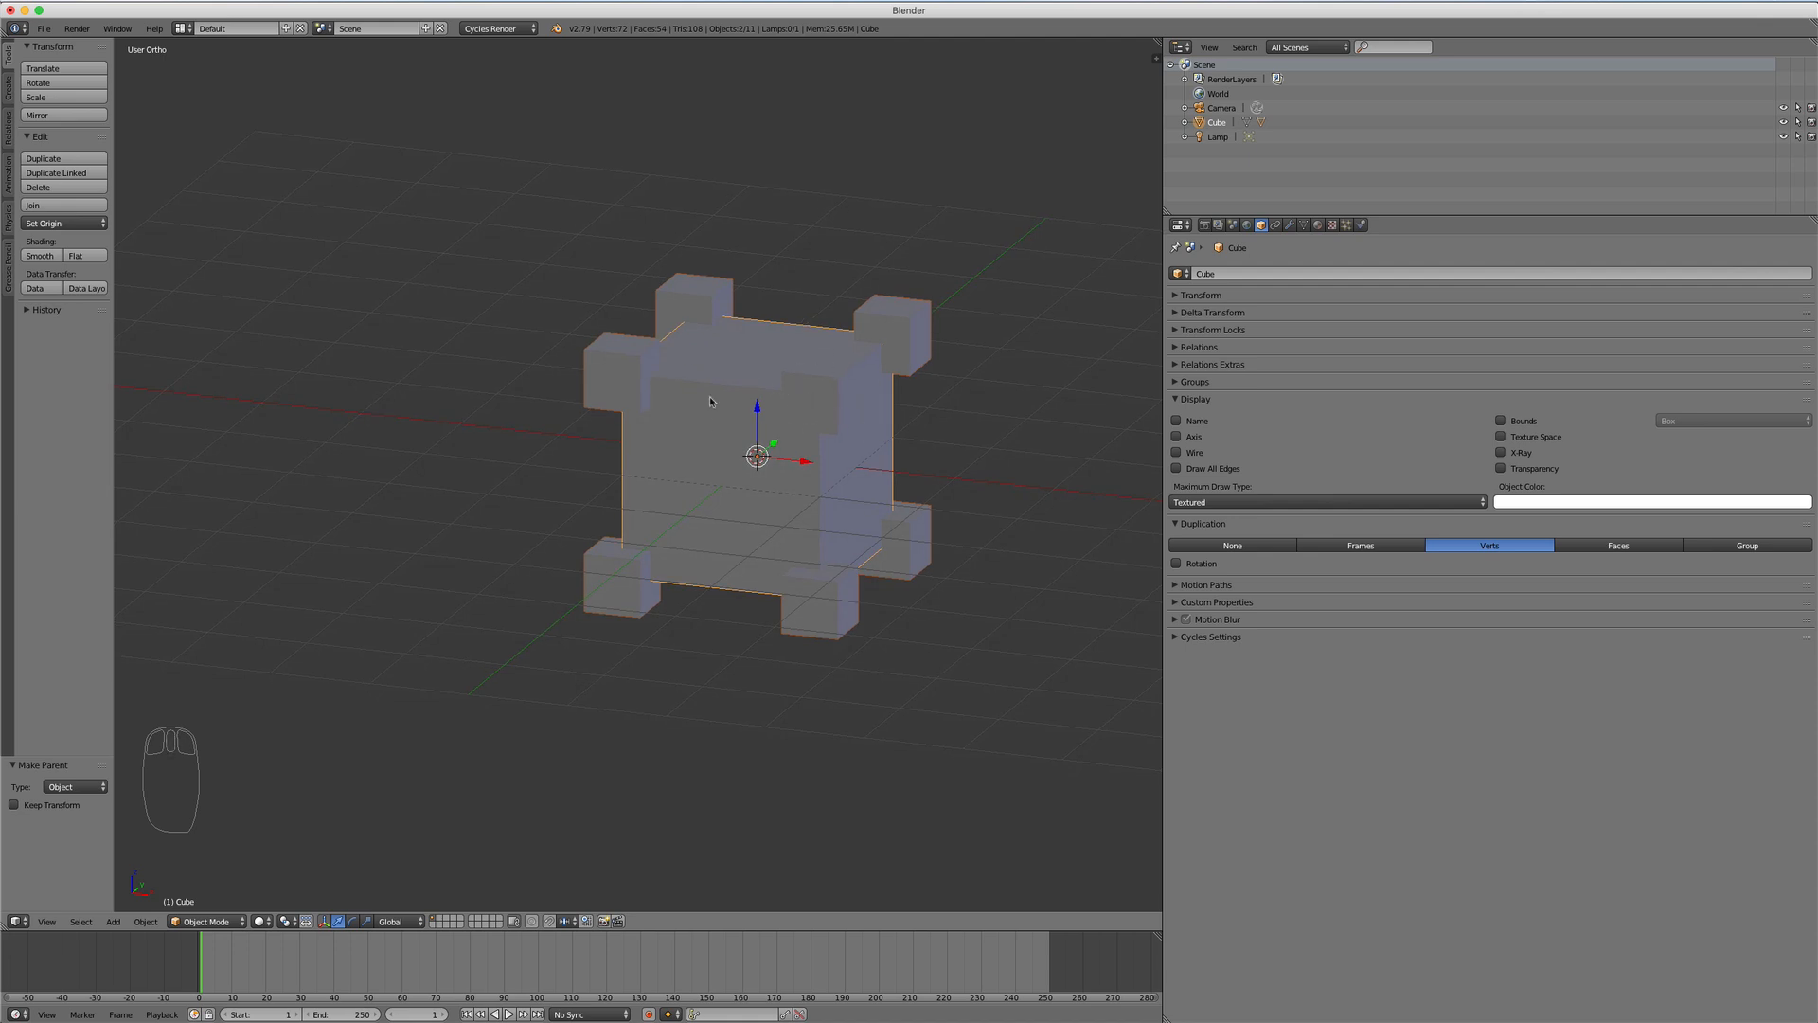
{"action": "key", "text": "z"}
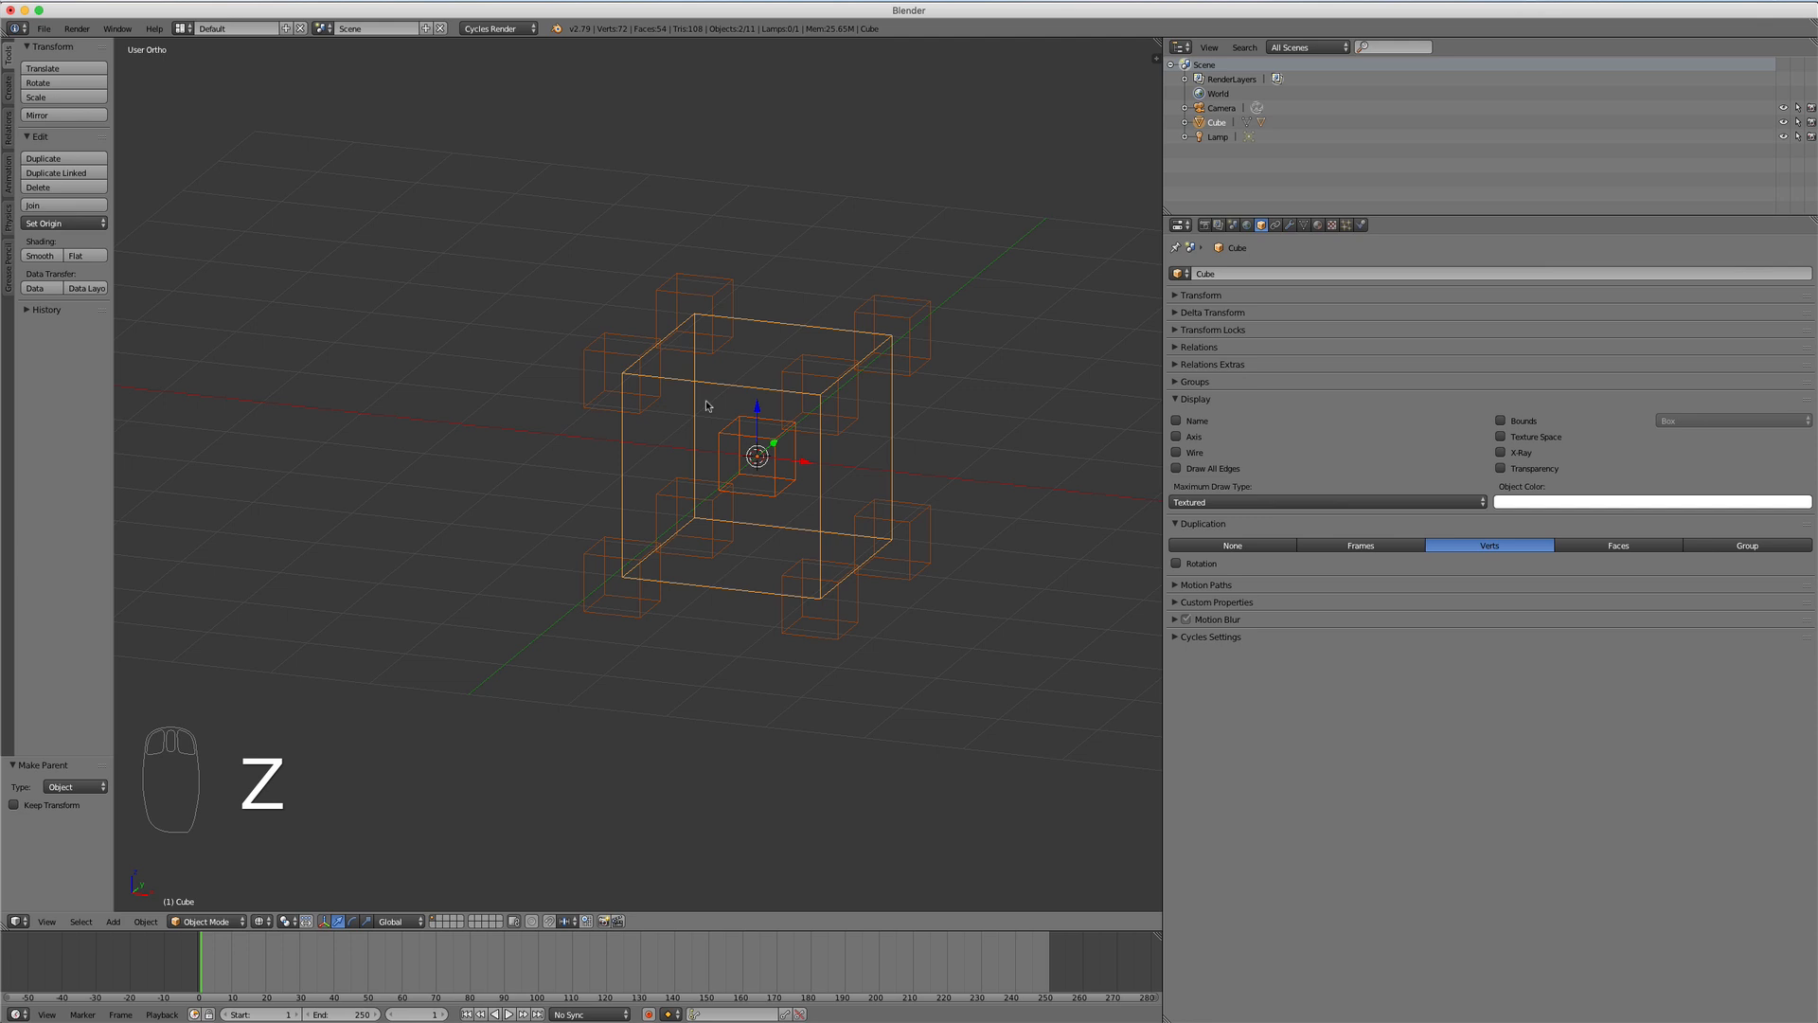
Step: Put the large cube in Edit Mode with vertex selection and deselect its whole mesh
{"action": "key", "text": "ctrl+Tab"}
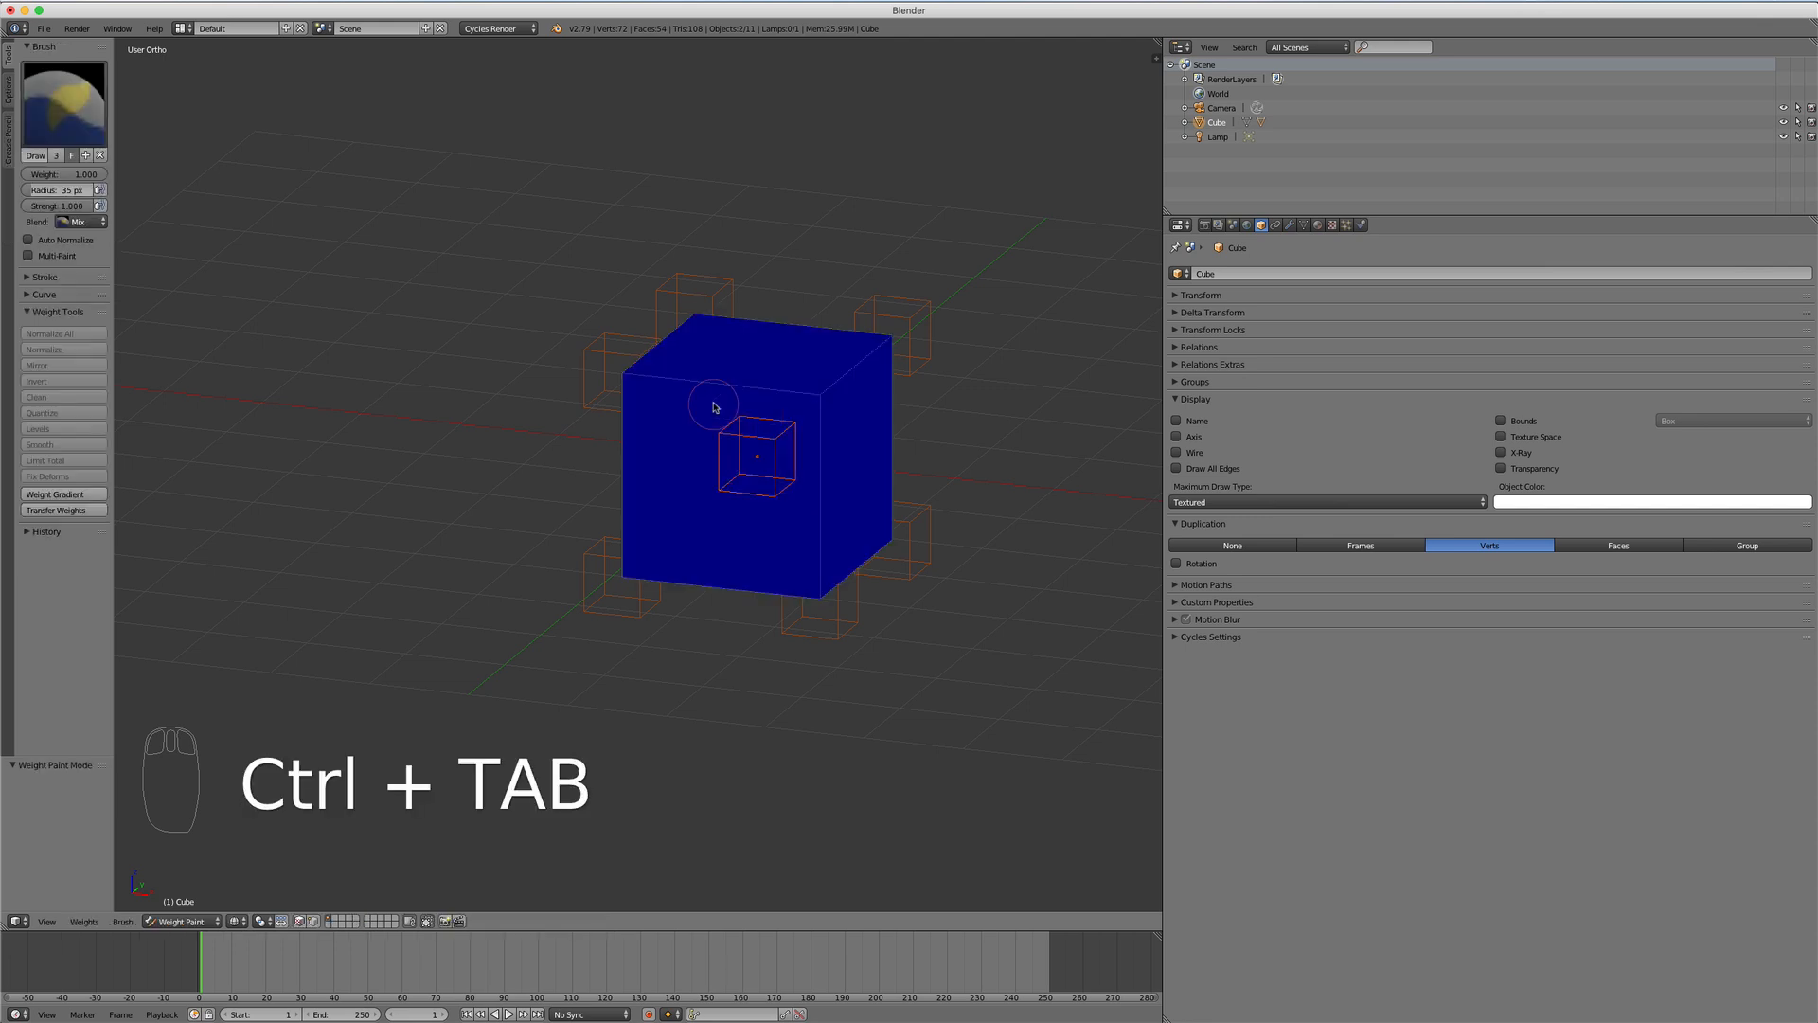
{"action": "key", "text": "ctrl+Tab"}
{"action": "key", "text": "Tab"}
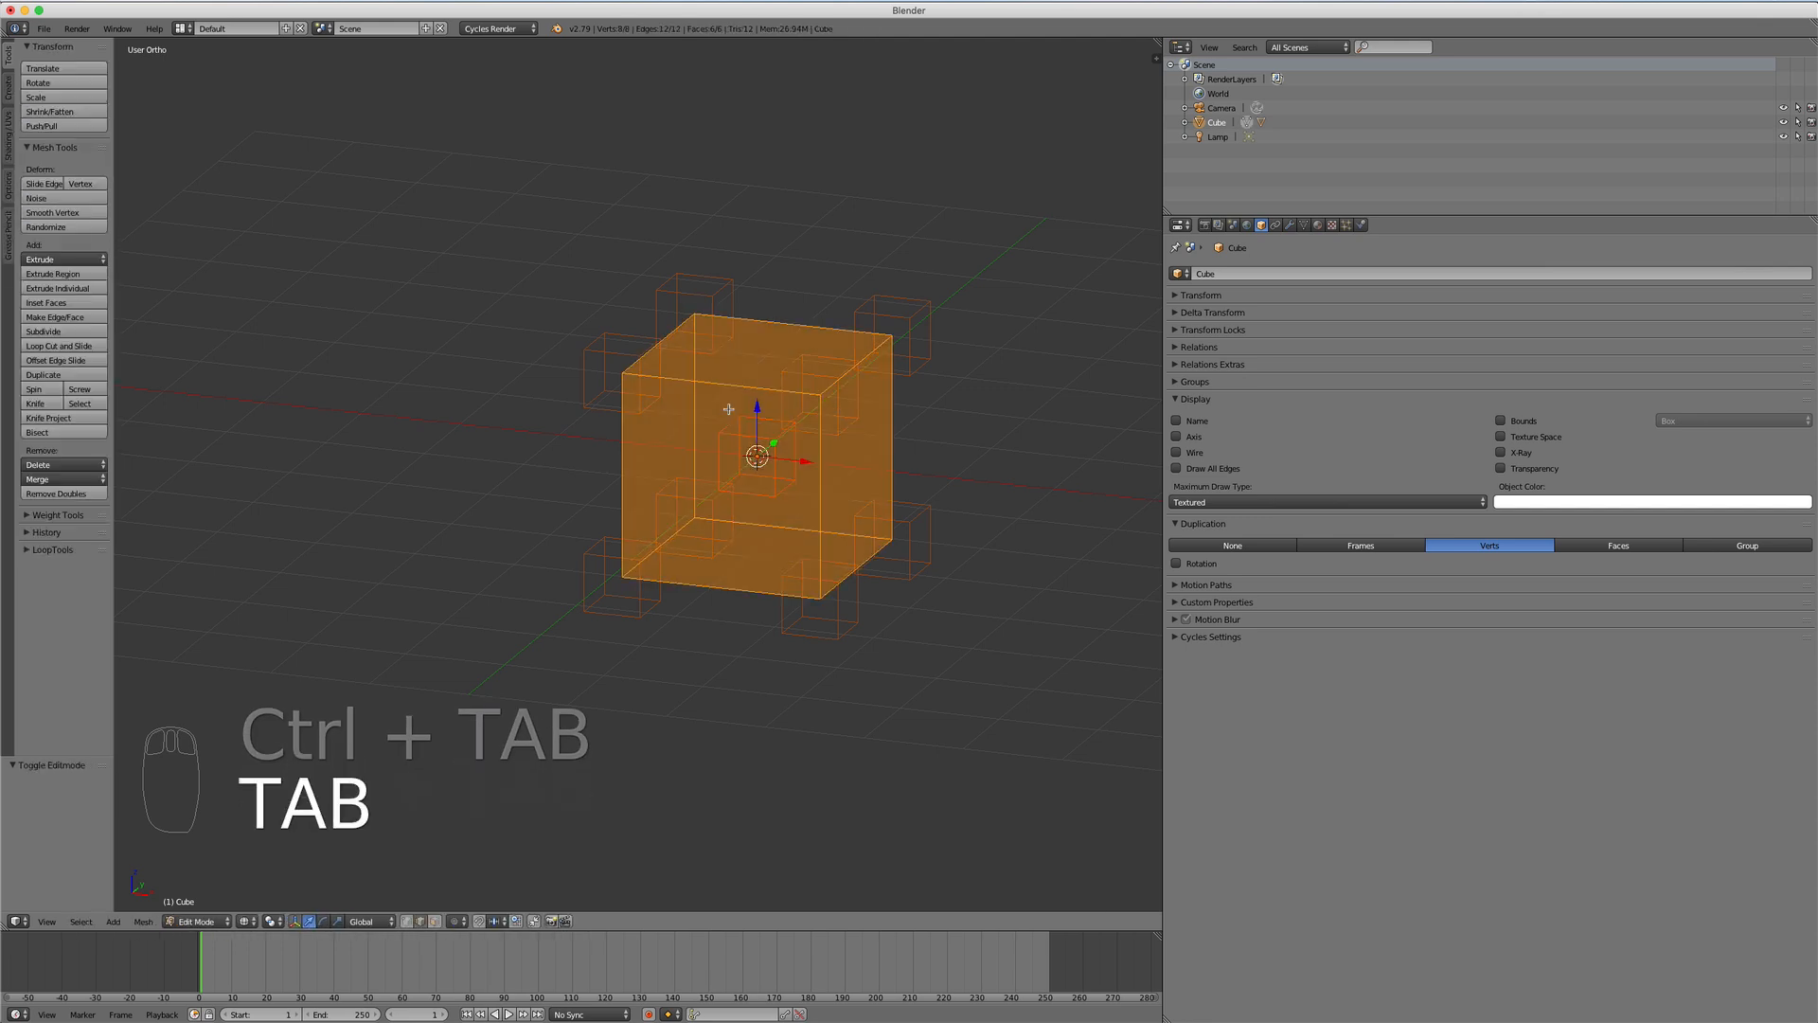
{"action": "key", "text": "ctrl+Tab"}
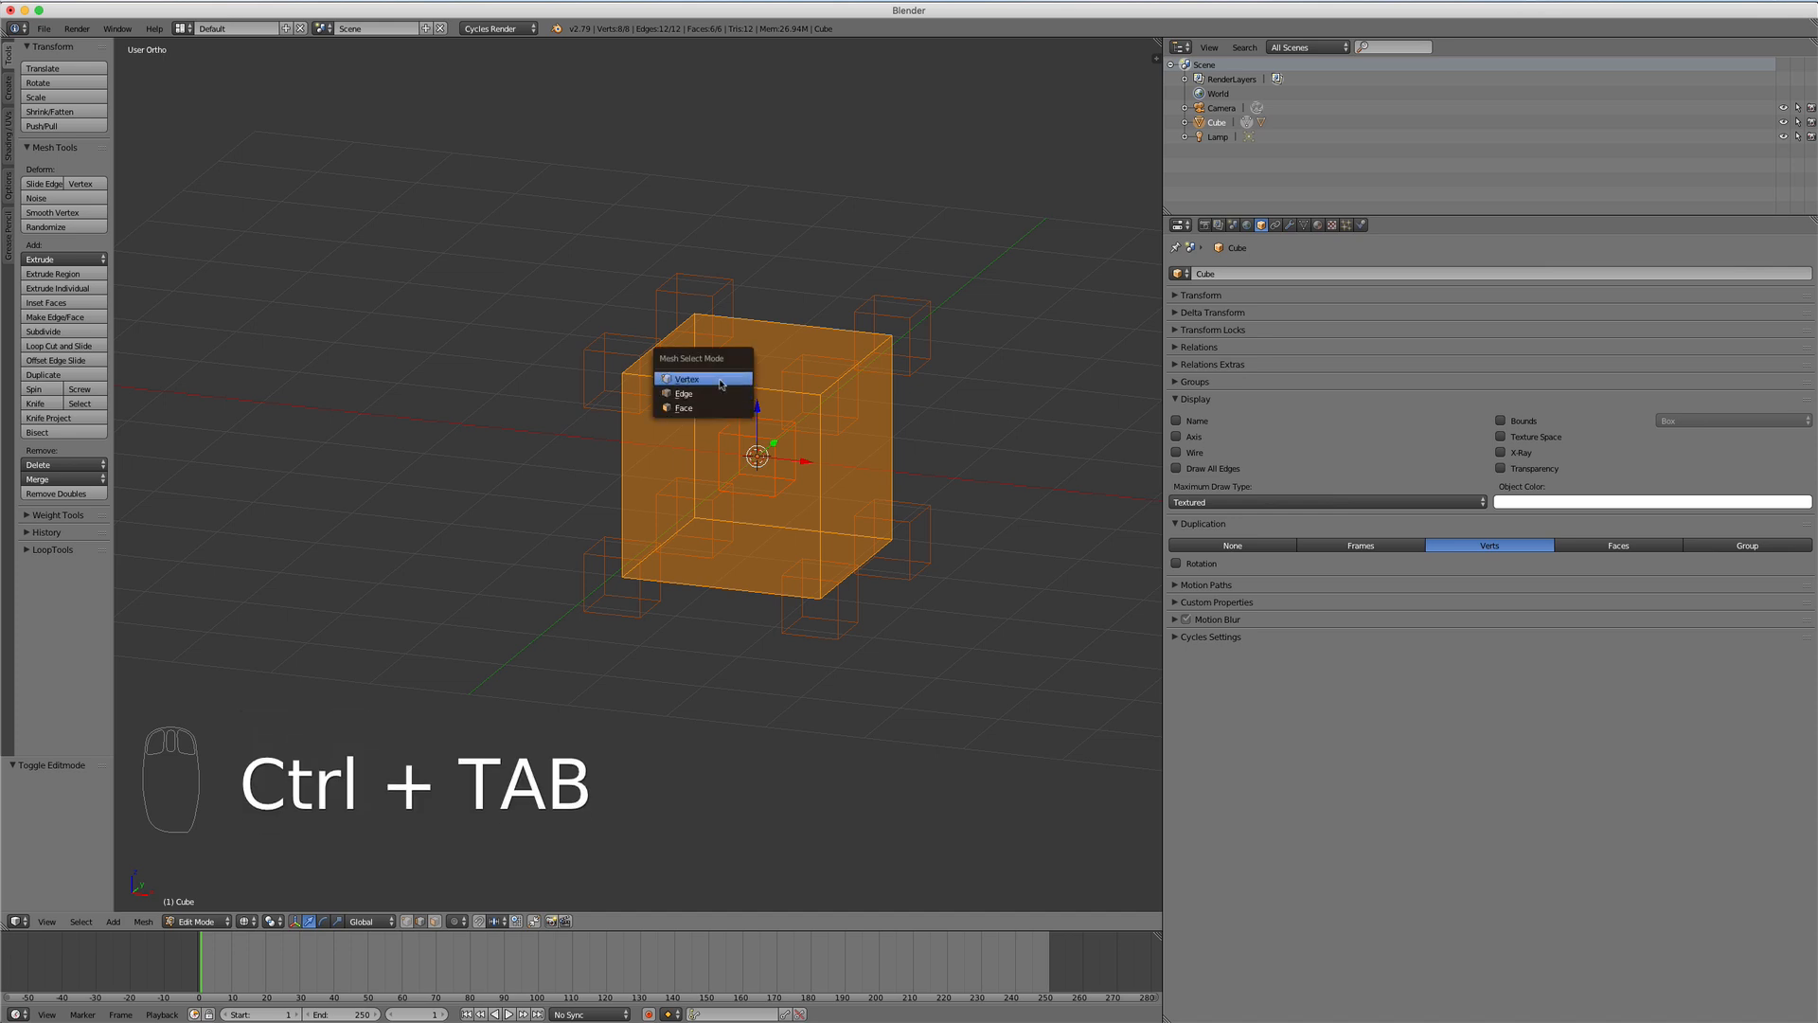
{"action": "left_click", "coordinate": [715, 379]}
{"action": "key", "text": "a"}
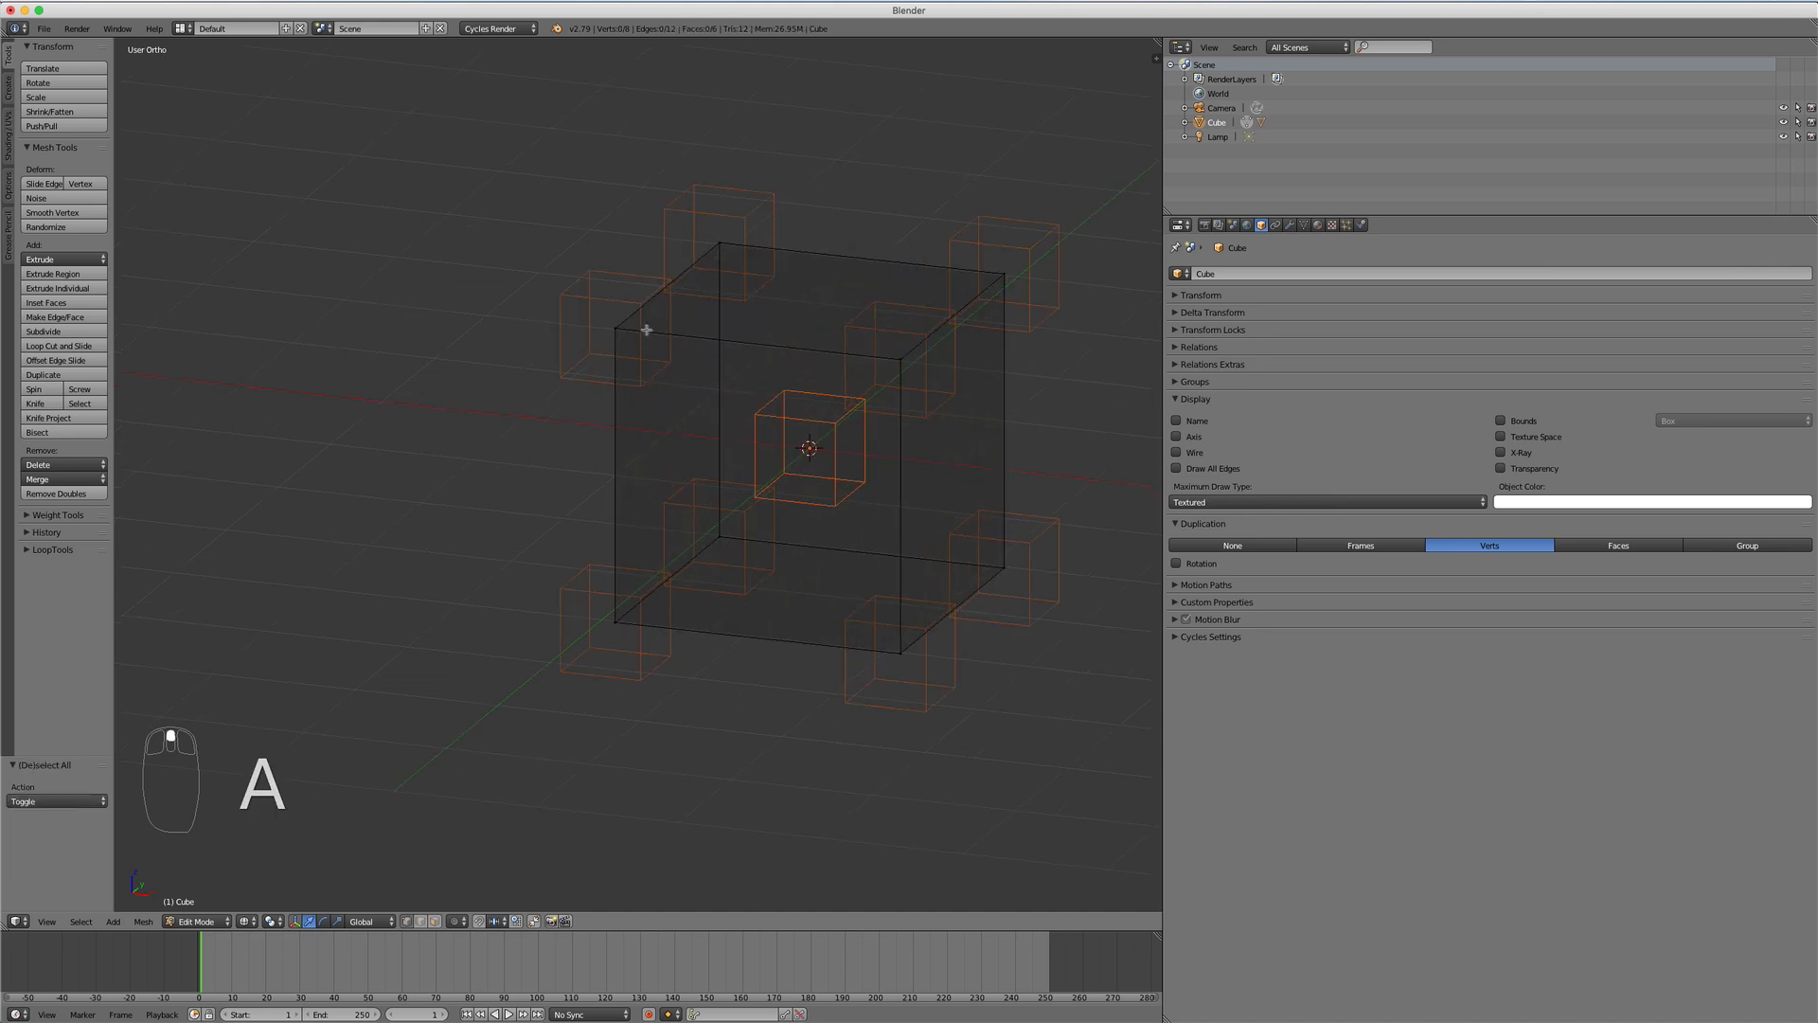
{"action": "middle_click_drag", "start_coordinate": [662, 345], "coordinate": [805, 383]}
Step: Set the large cube's duplication to Faces and inspect the duplicates in solid and front wireframe views
{"action": "left_click", "coordinate": [1609, 546]}
{"action": "middle_click_drag", "start_coordinate": [637, 495], "coordinate": [762, 493]}
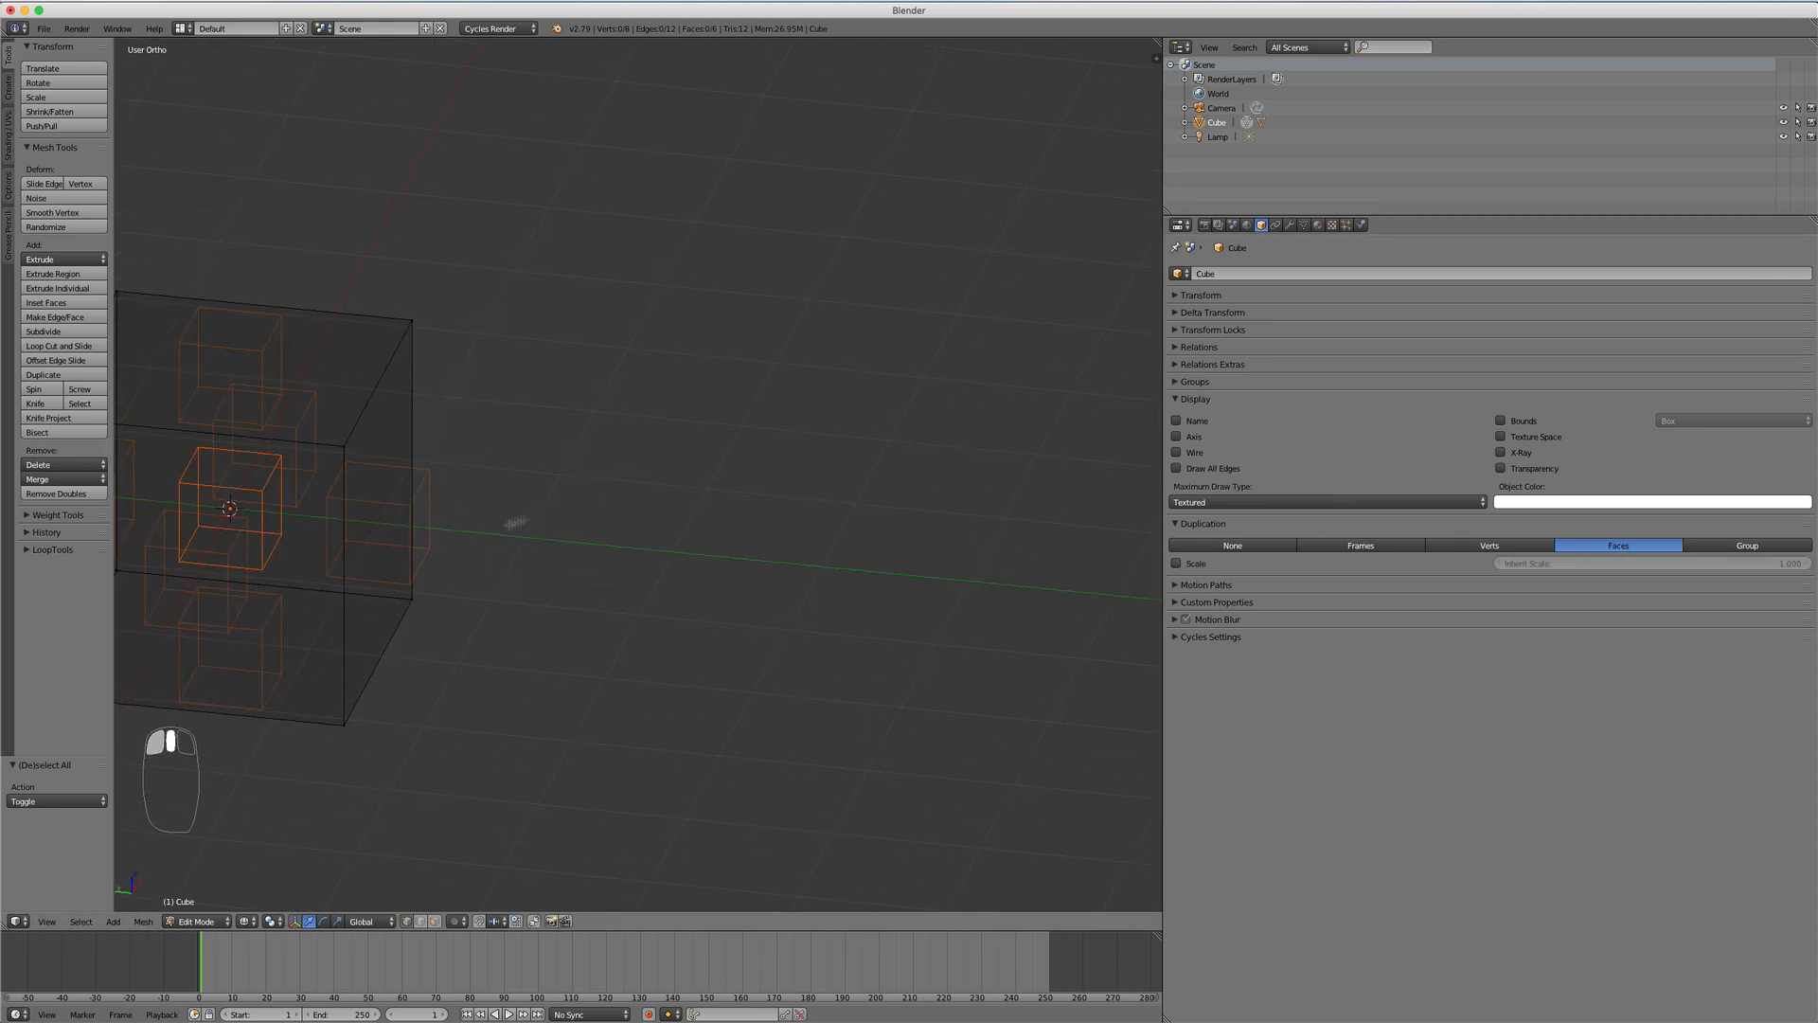
{"action": "middle_click_drag", "start_coordinate": [382, 601], "coordinate": [821, 520]}
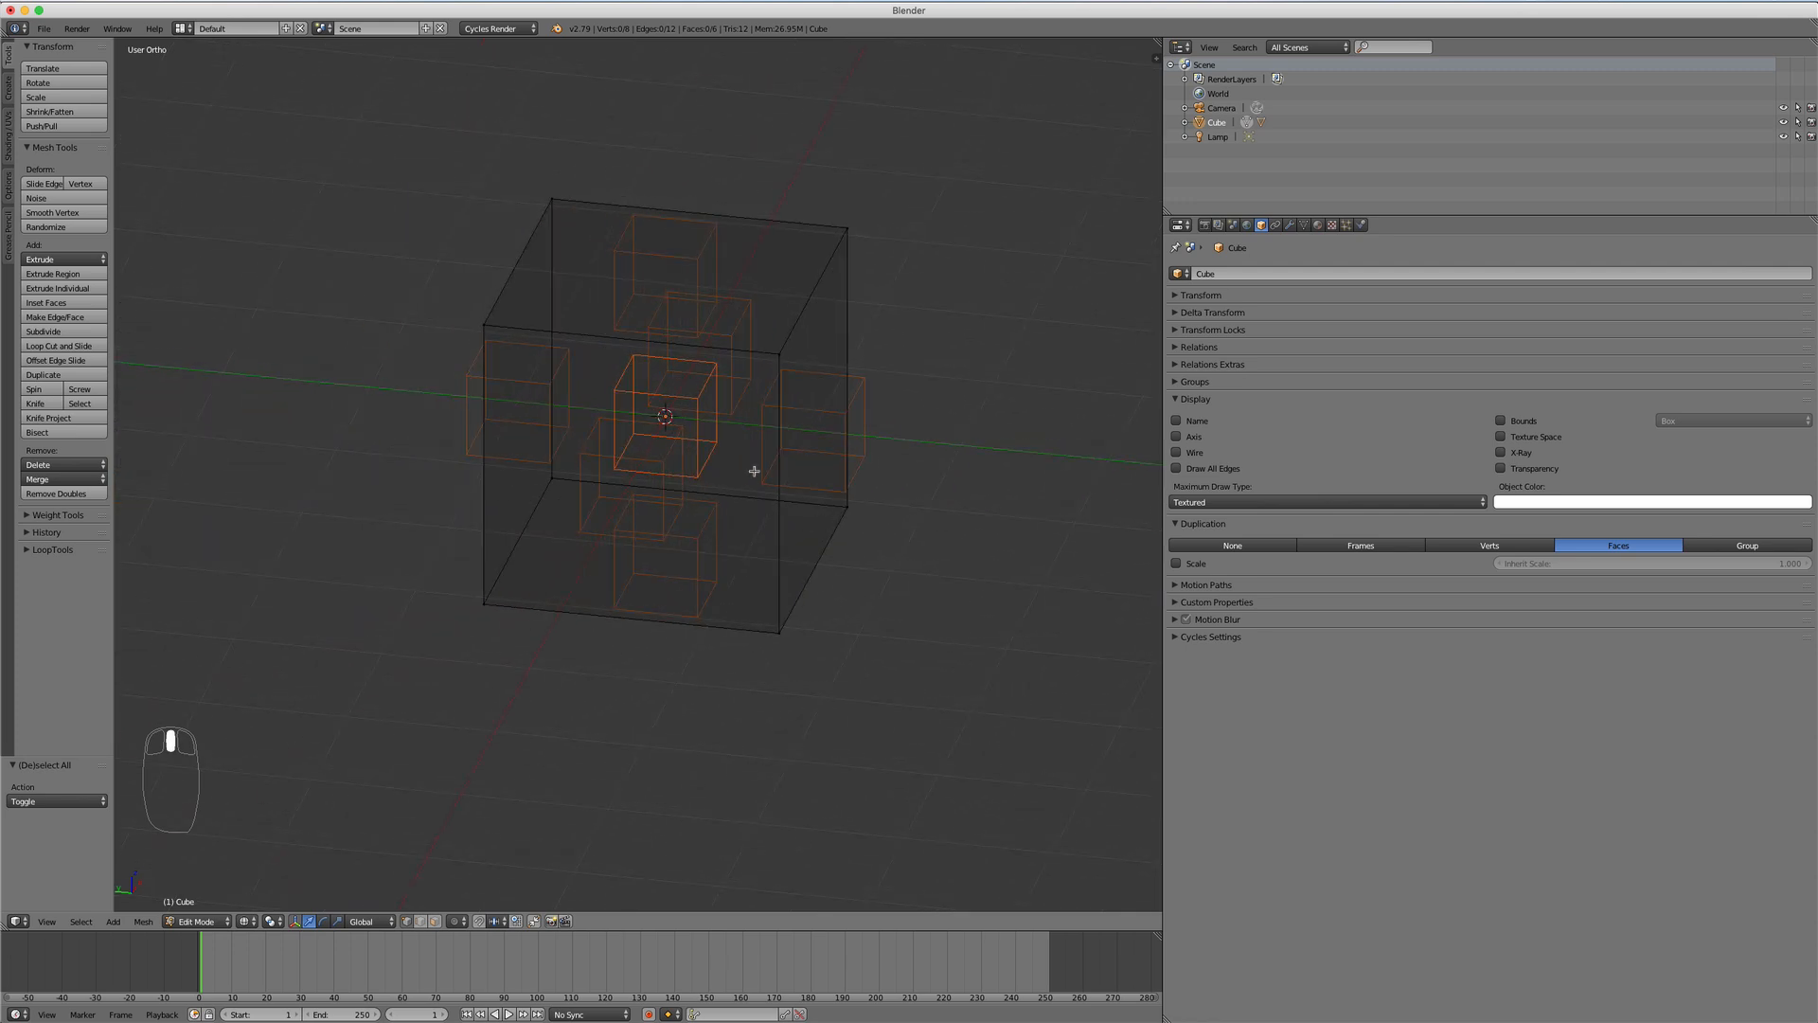
{"action": "key", "text": "z"}
{"action": "mouse_move", "coordinate": [873, 453]}
{"action": "middle_mouse_down"}
{"action": "mouse_move", "coordinate": [888, 440]}
{"action": "mouse_move", "coordinate": [874, 487]}
{"action": "middle_mouse_up"}
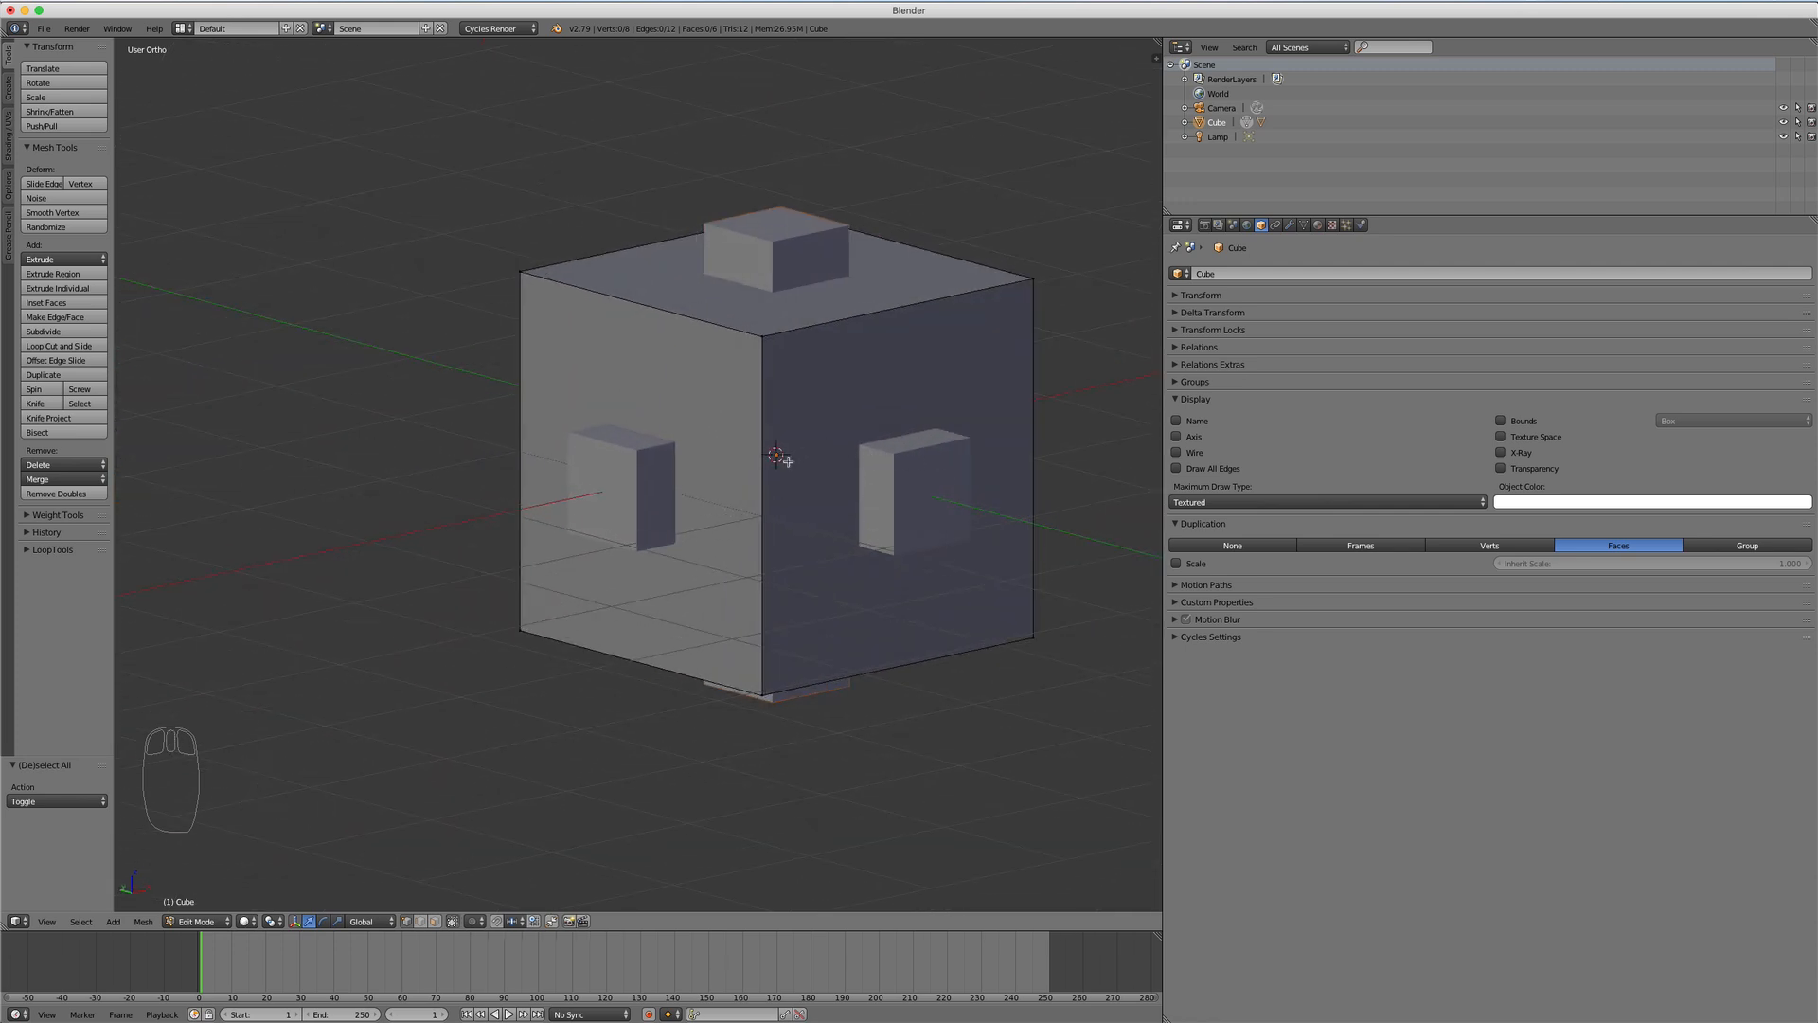
{"action": "key", "text": "KP_1"}
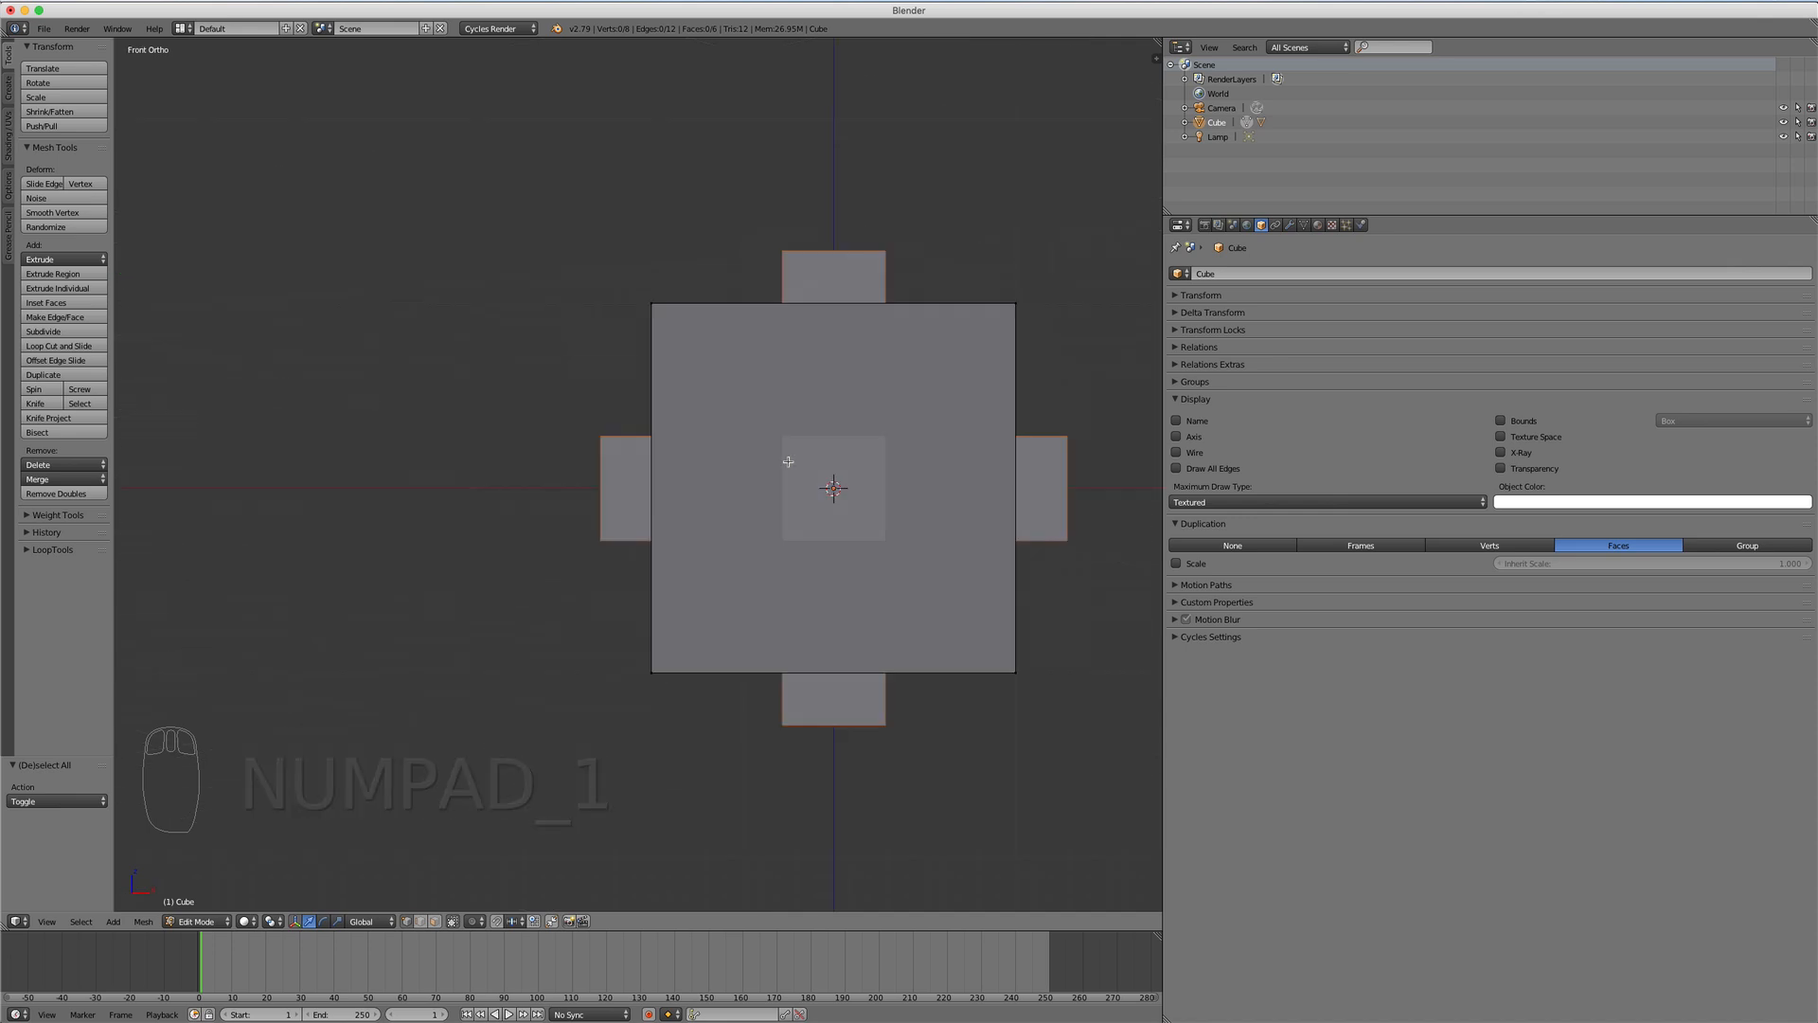
{"action": "key", "text": "z"}
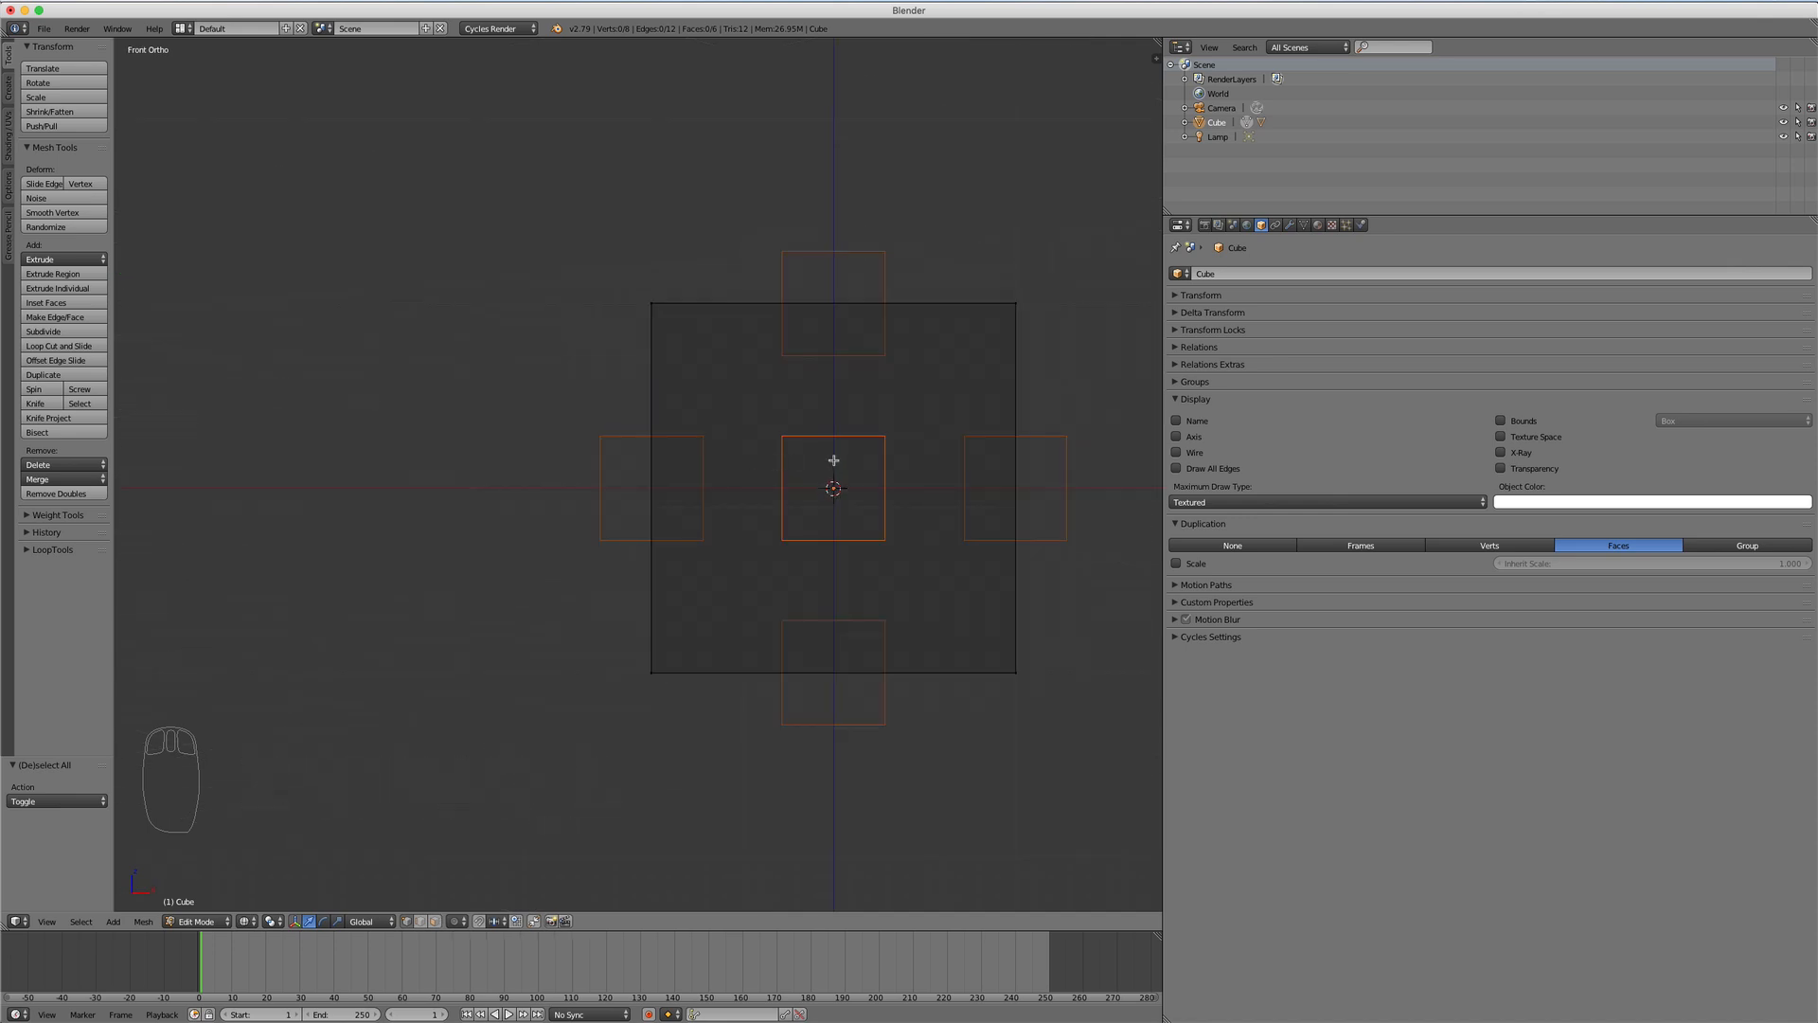
{"action": "middle_click_drag", "start_coordinate": [816, 443], "coordinate": [858, 463]}
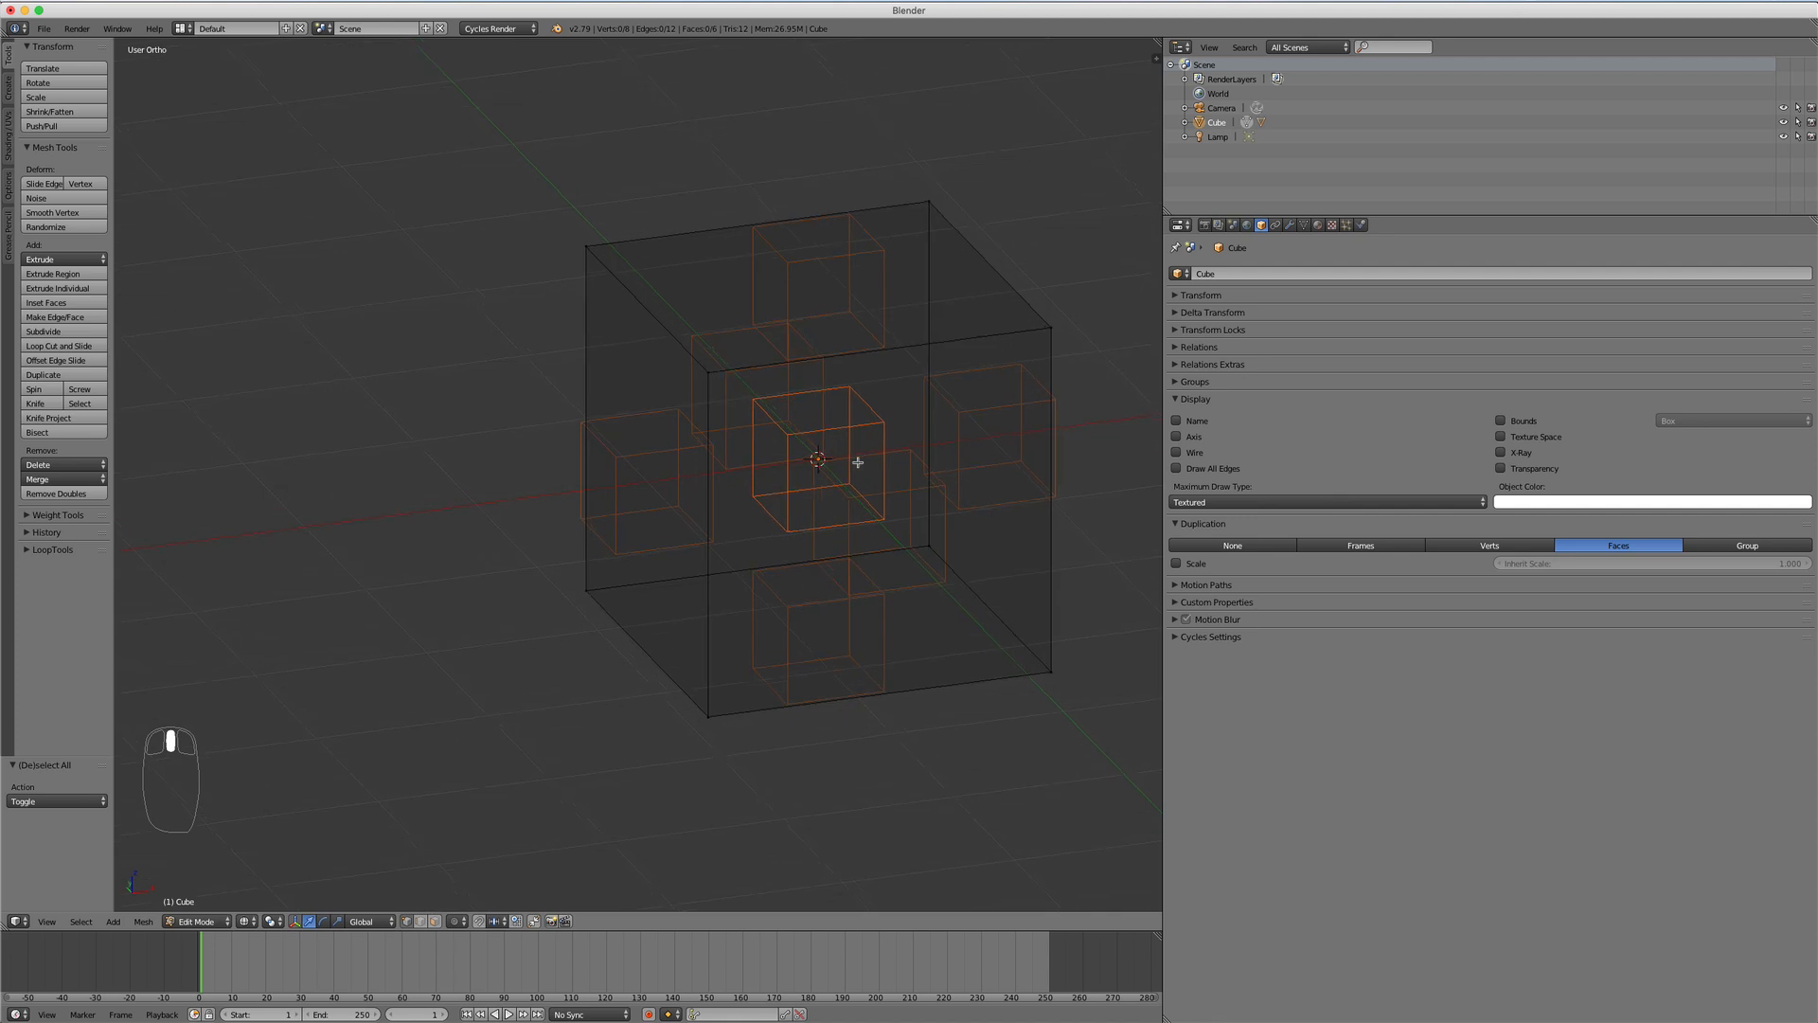
Step: In face selection mode, extrude the small inner cube's front face in place and scale it to about 0.69
{"action": "key", "text": "Tab"}
{"action": "right_click", "coordinate": [804, 443]}
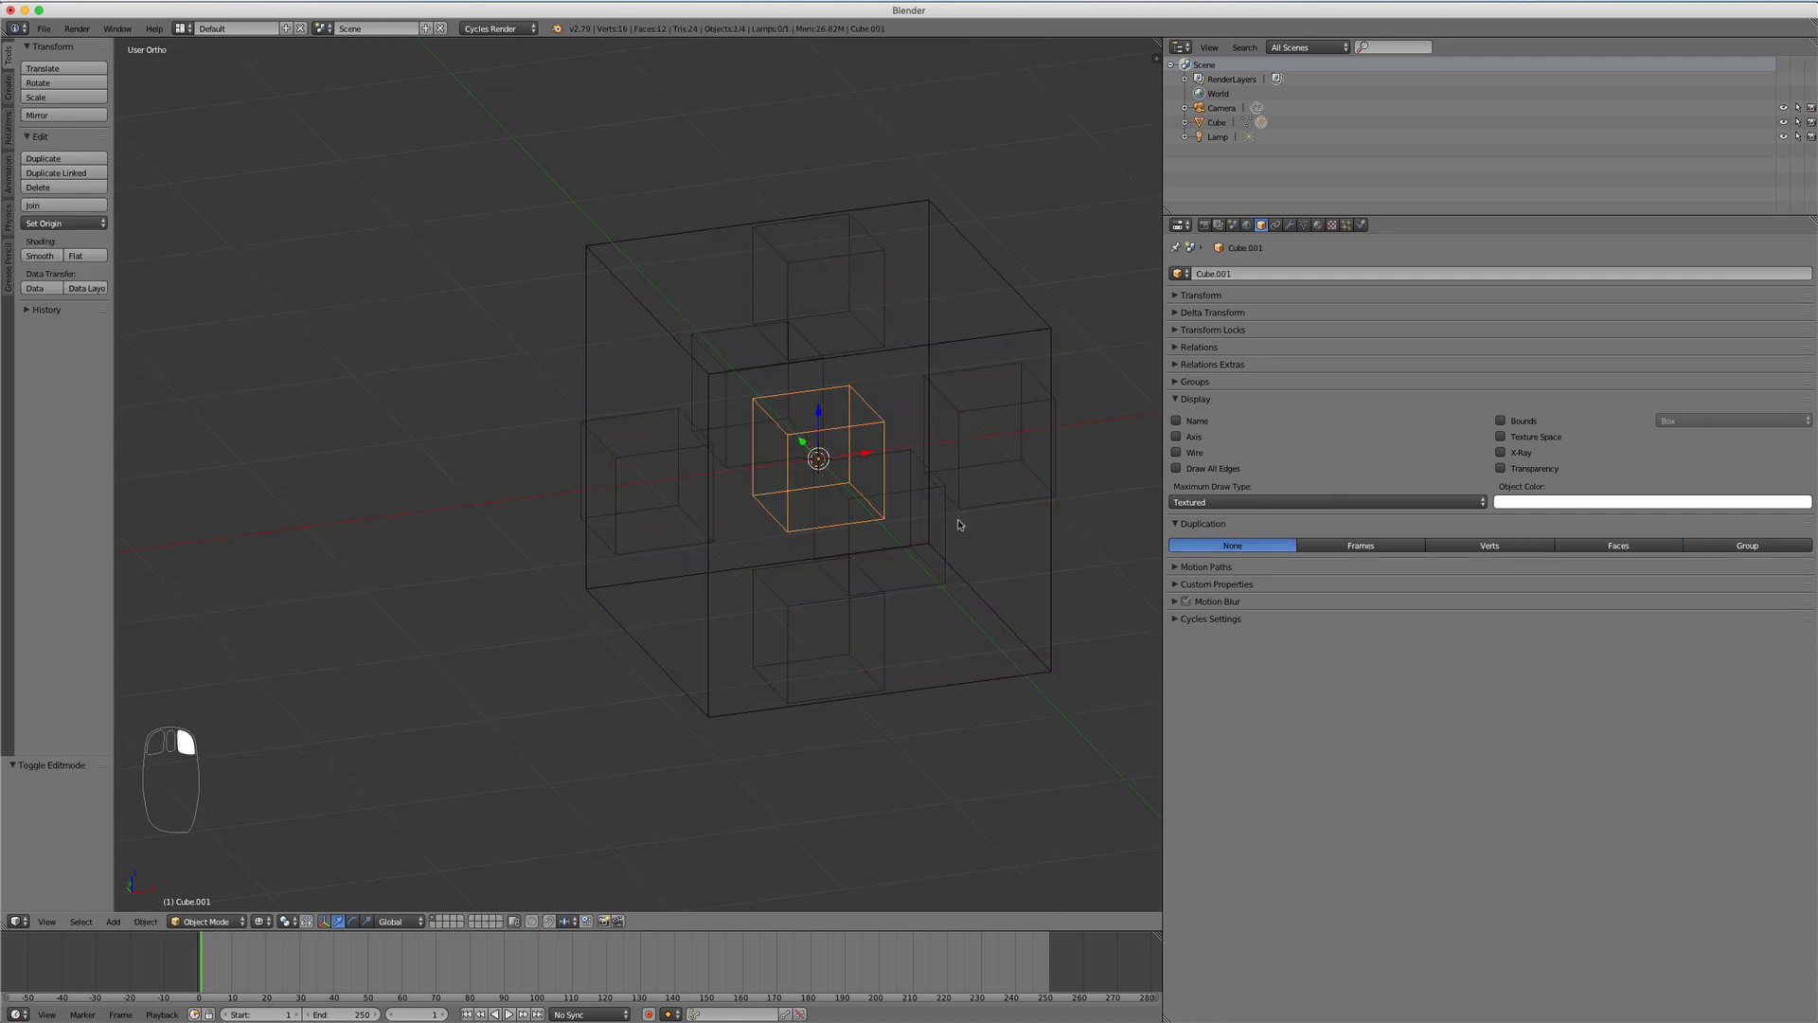
{"action": "key", "text": "Tab"}
{"action": "scroll", "coordinate": [974, 482], "scroll_direction": "up", "scroll_amount": 3}
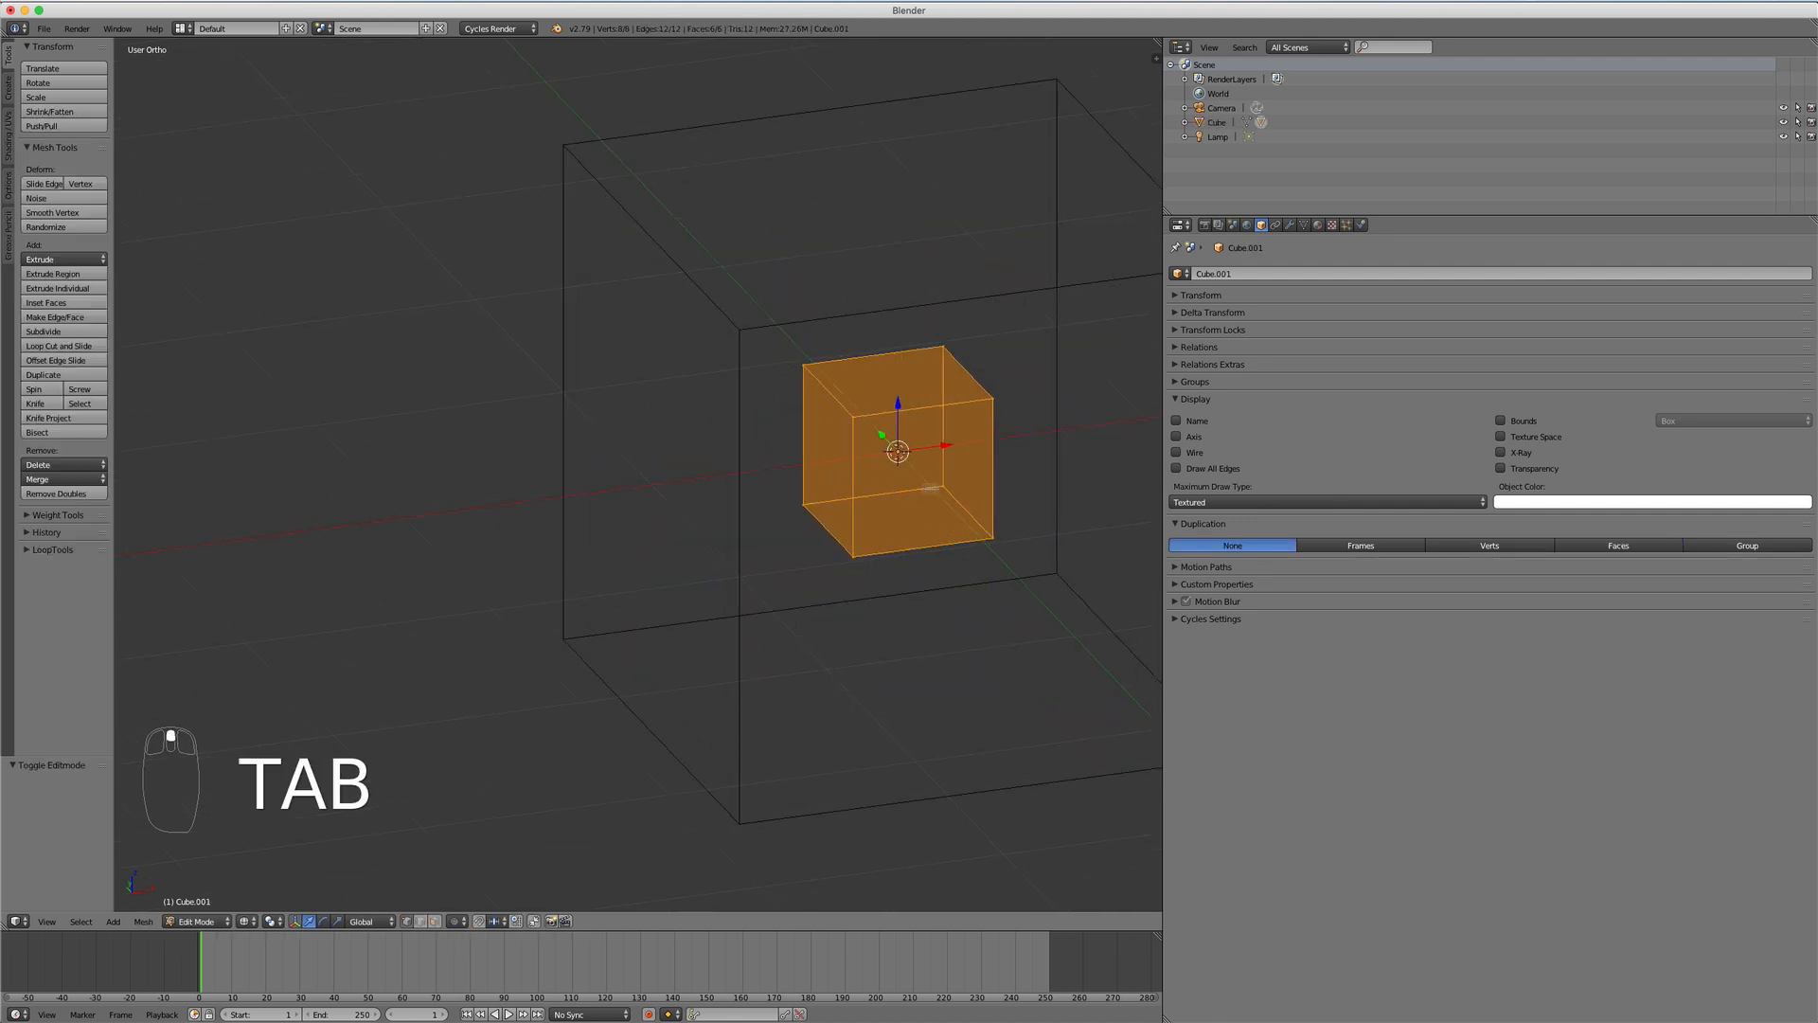
{"action": "middle_click_drag", "start_coordinate": [974, 482], "coordinate": [851, 491]}
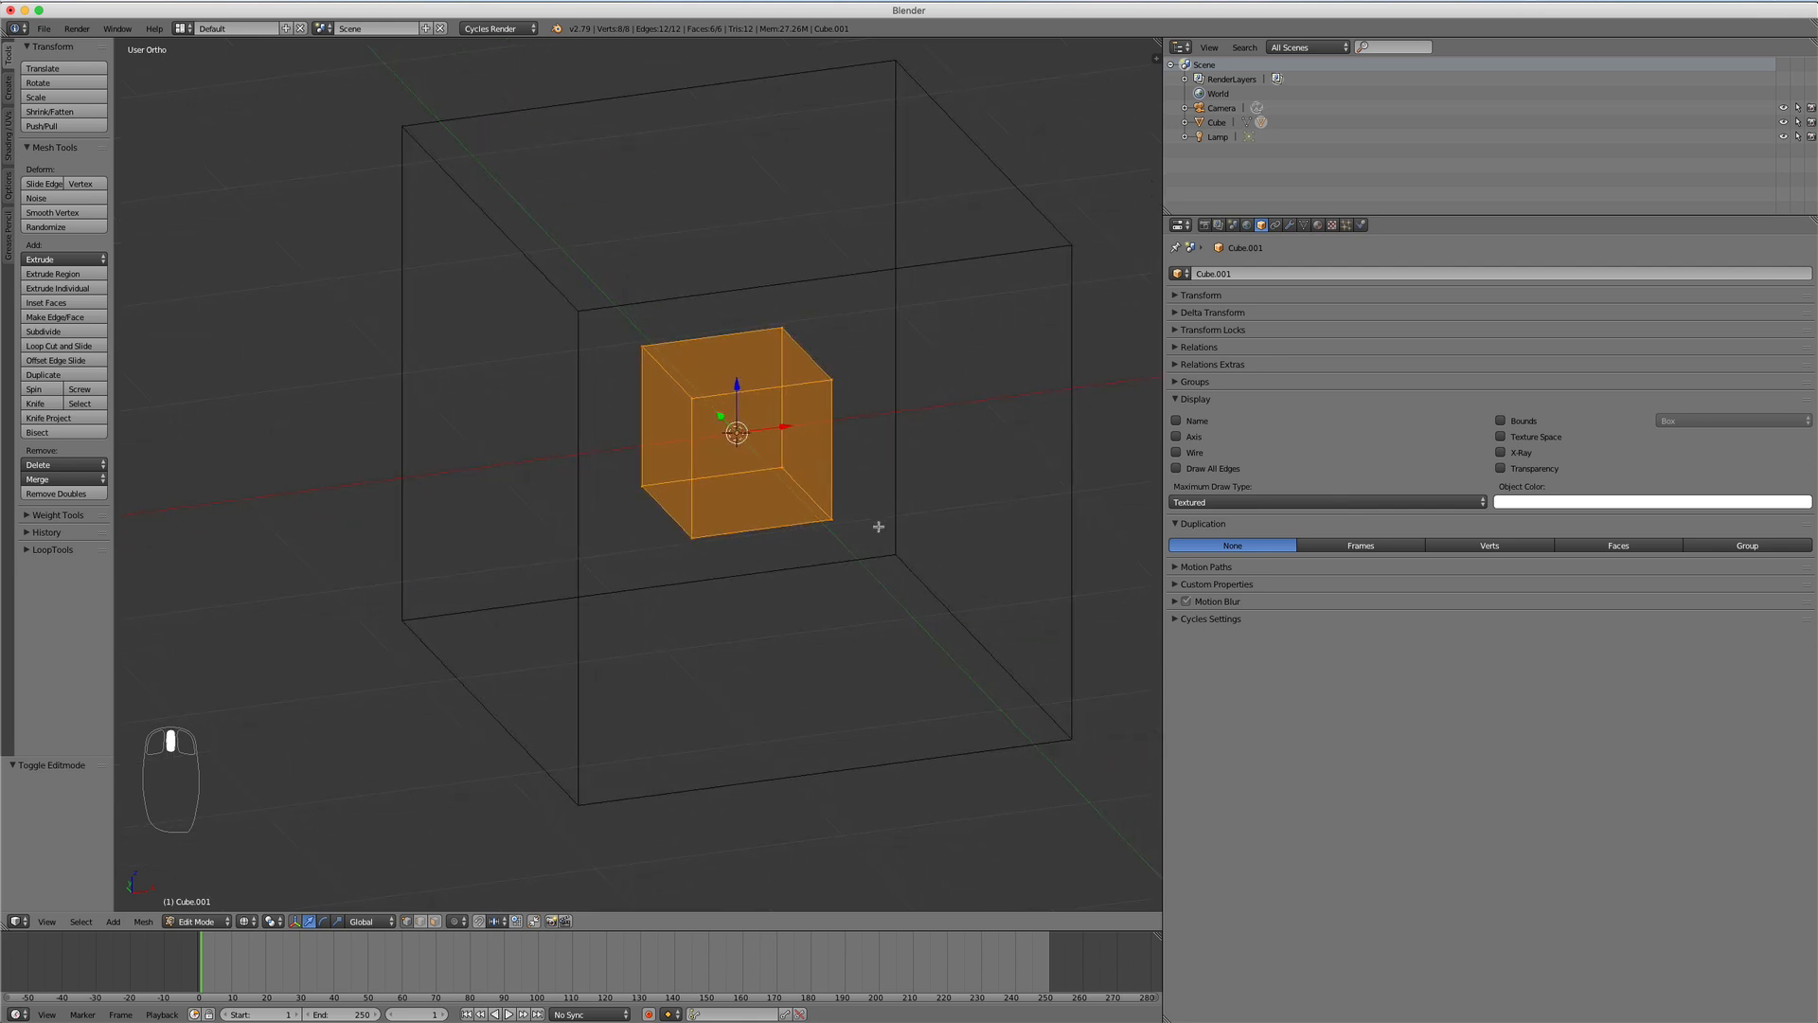
{"action": "key", "text": "ctrl+Tab"}
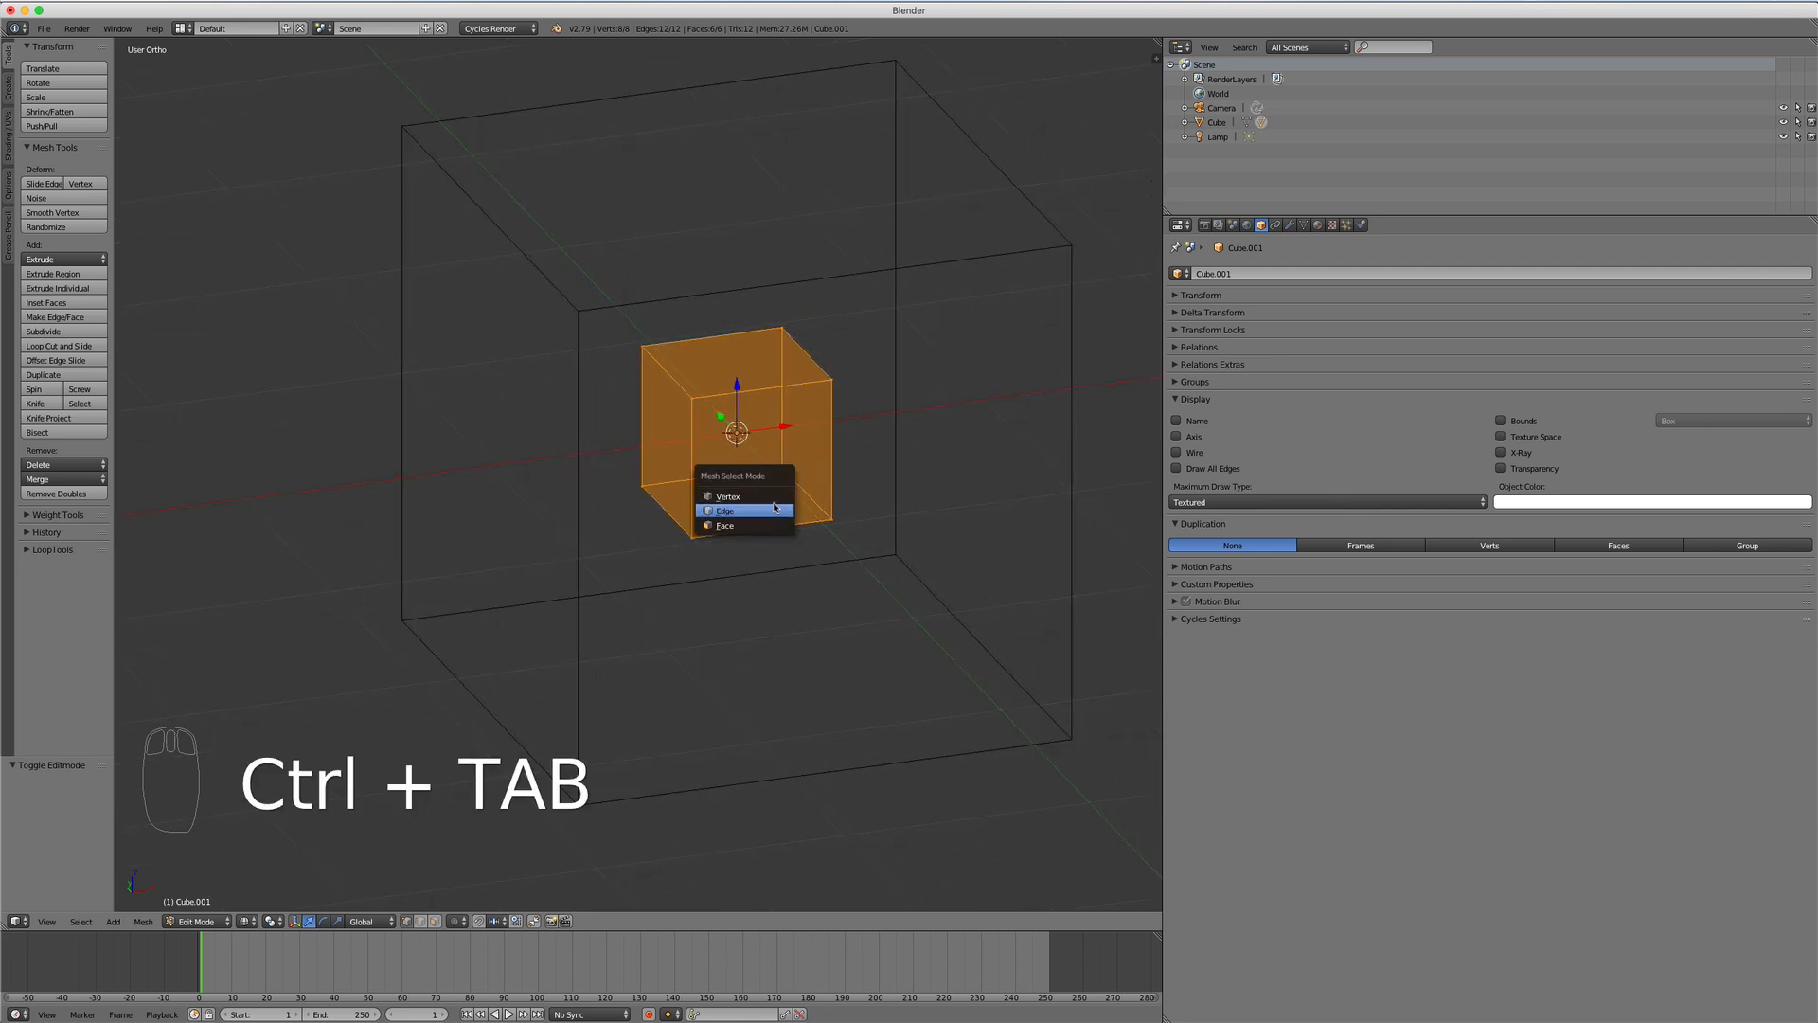
{"action": "left_click", "coordinate": [750, 521]}
{"action": "right_click", "coordinate": [754, 454]}
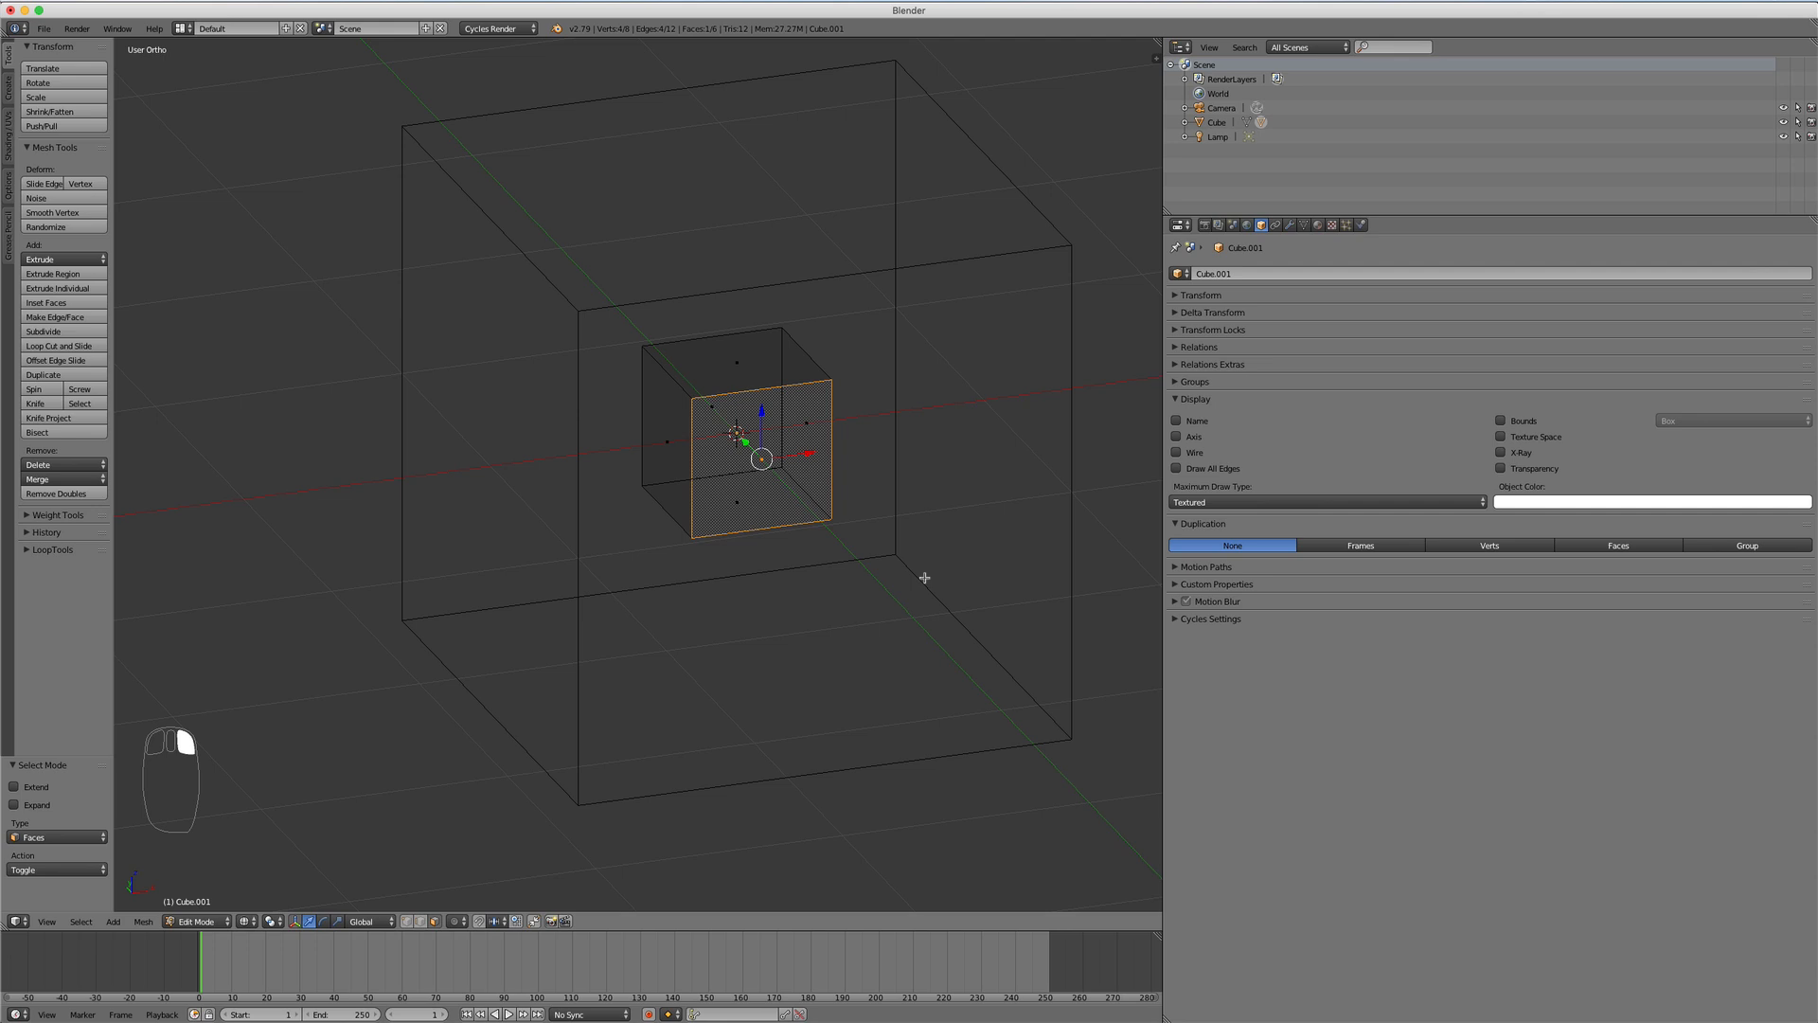
{"action": "key", "text": "e"}
{"action": "left_click", "coordinate": [871, 544]}
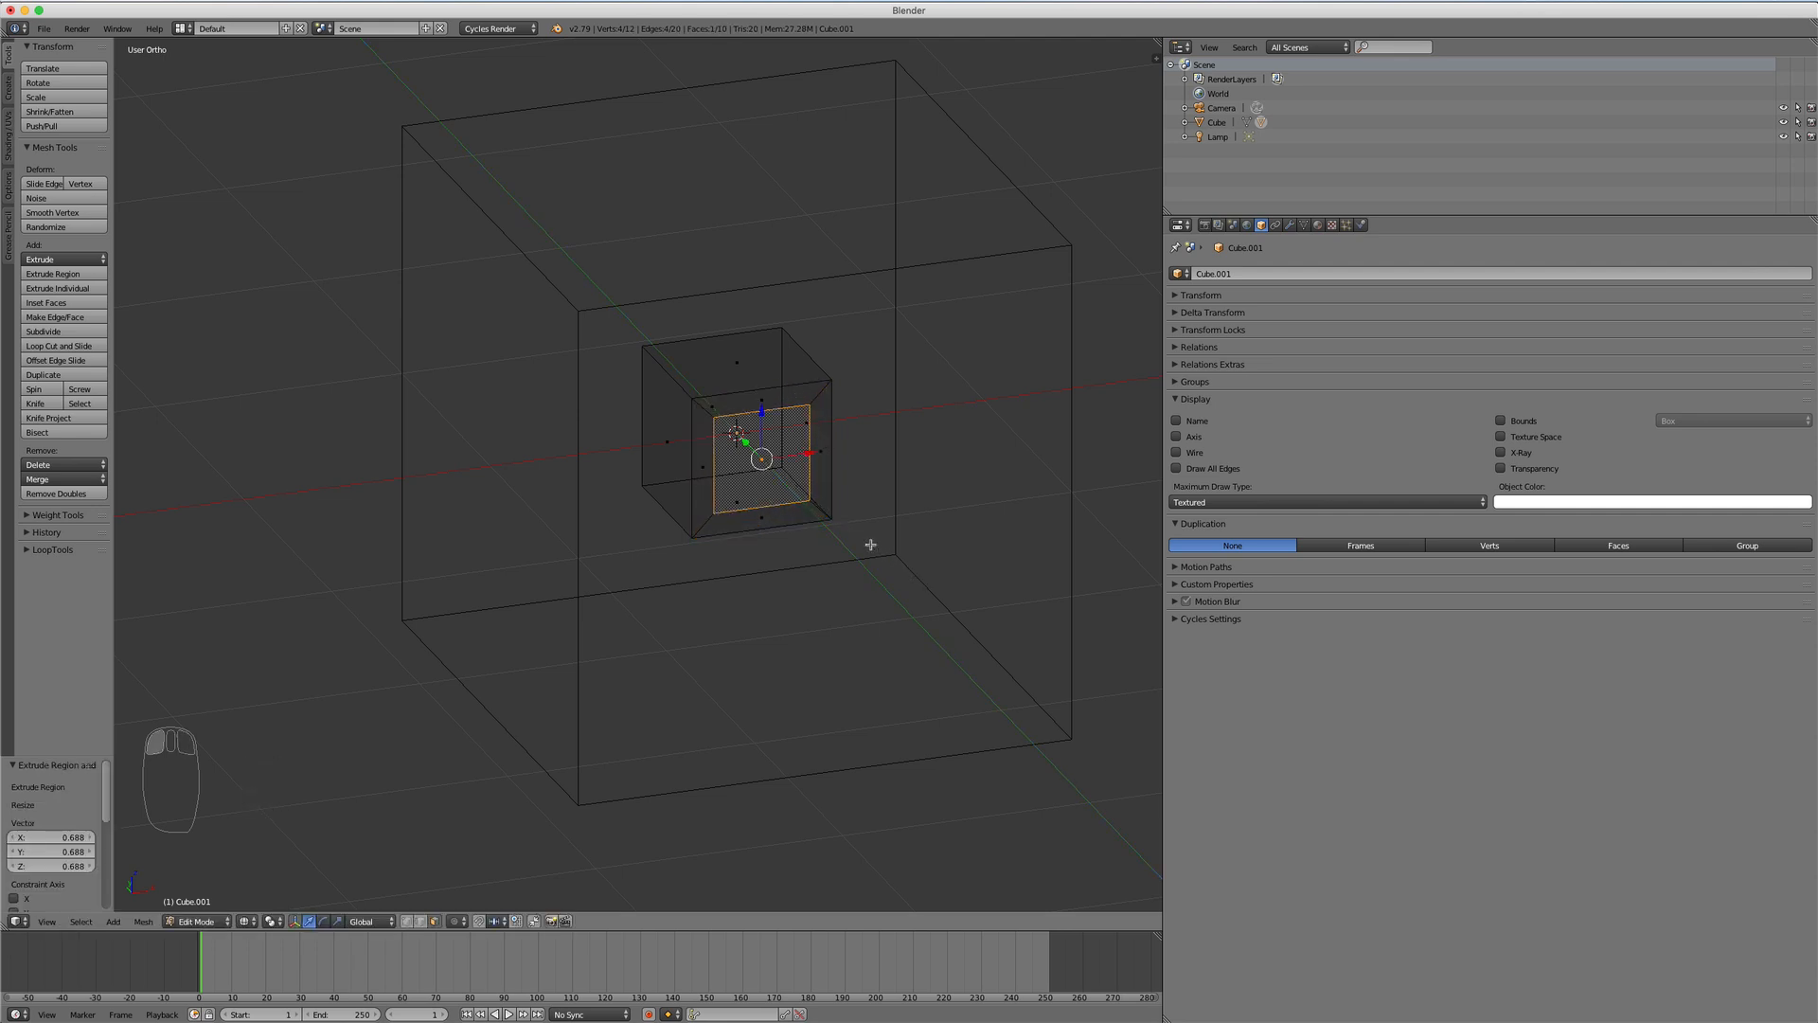
Step: Extrude the inset face about 0.34 into the small cube and return to Object Mode with solid shading
{"action": "key", "text": "e"}
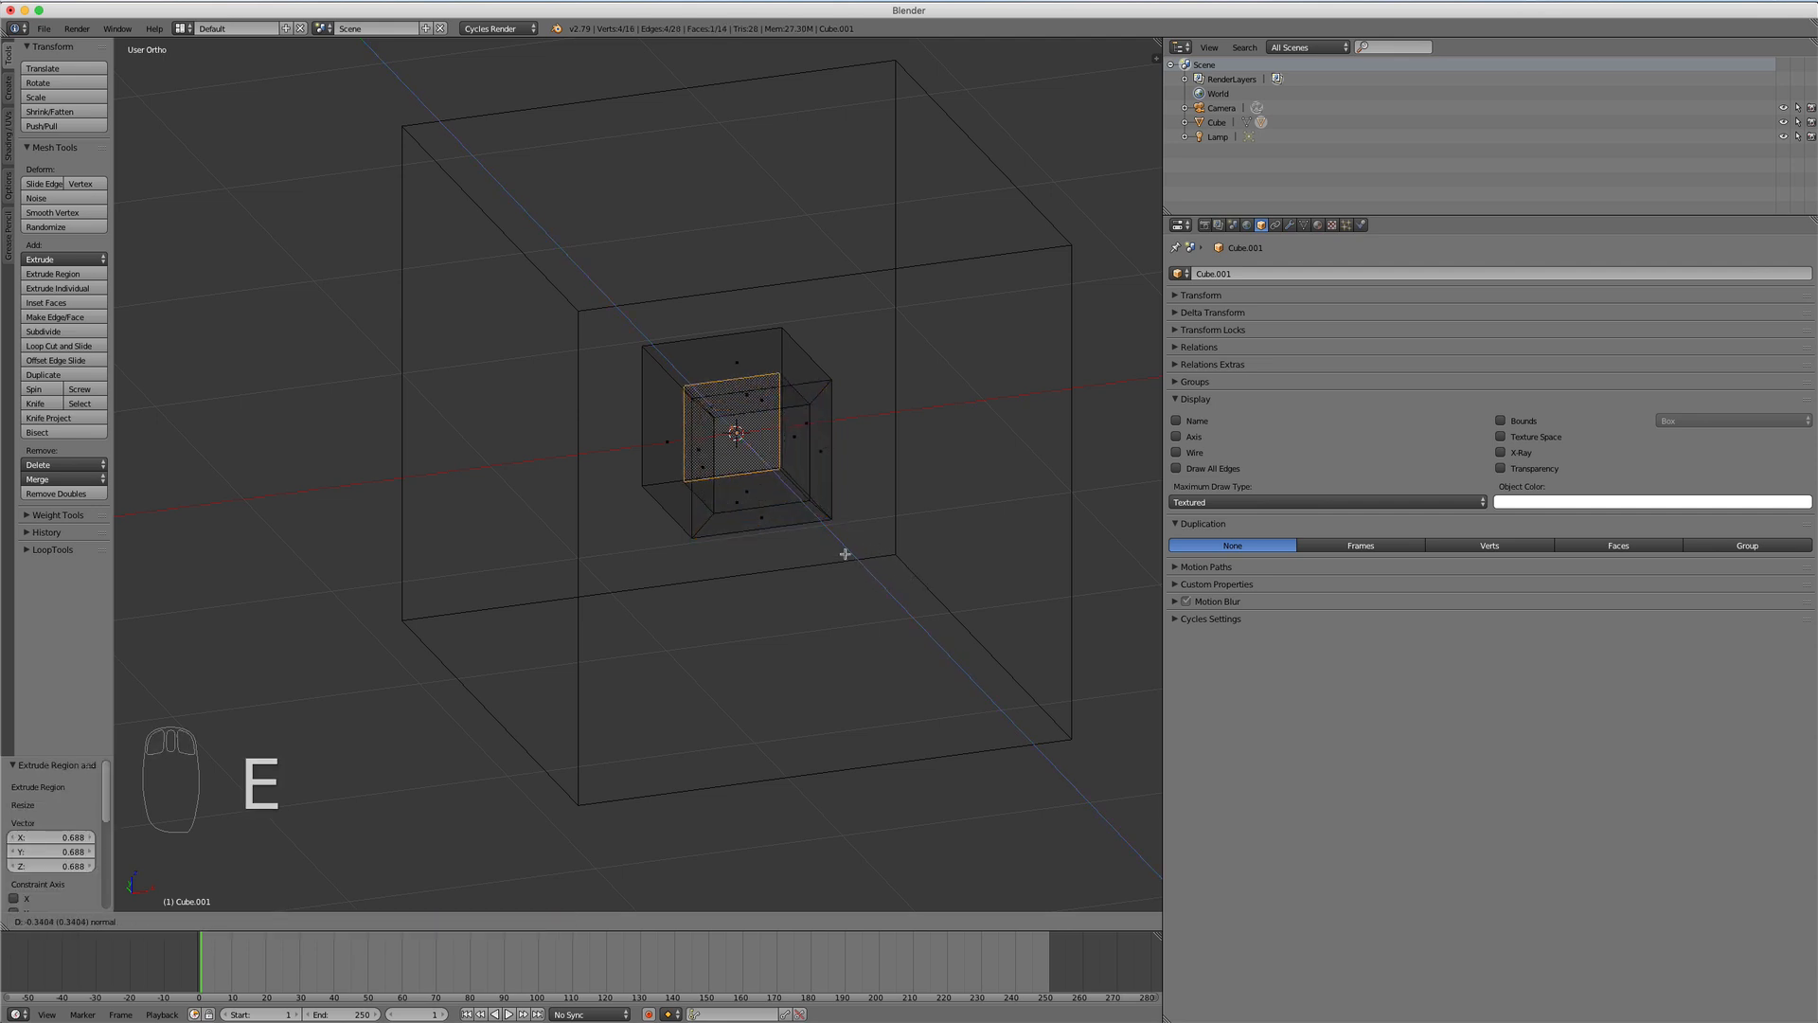
{"action": "left_click", "coordinate": [843, 557]}
{"action": "key", "text": "Tab"}
{"action": "mouse_move", "coordinate": [840, 564]}
{"action": "middle_mouse_down"}
{"action": "mouse_move", "coordinate": [799, 577]}
{"action": "mouse_move", "coordinate": [897, 568]}
{"action": "mouse_move", "coordinate": [748, 569]}
{"action": "mouse_move", "coordinate": [856, 538]}
{"action": "mouse_move", "coordinate": [567, 515]}
{"action": "mouse_move", "coordinate": [580, 556]}
{"action": "mouse_move", "coordinate": [625, 528]}
{"action": "middle_mouse_up"}
{"action": "key", "text": "z"}
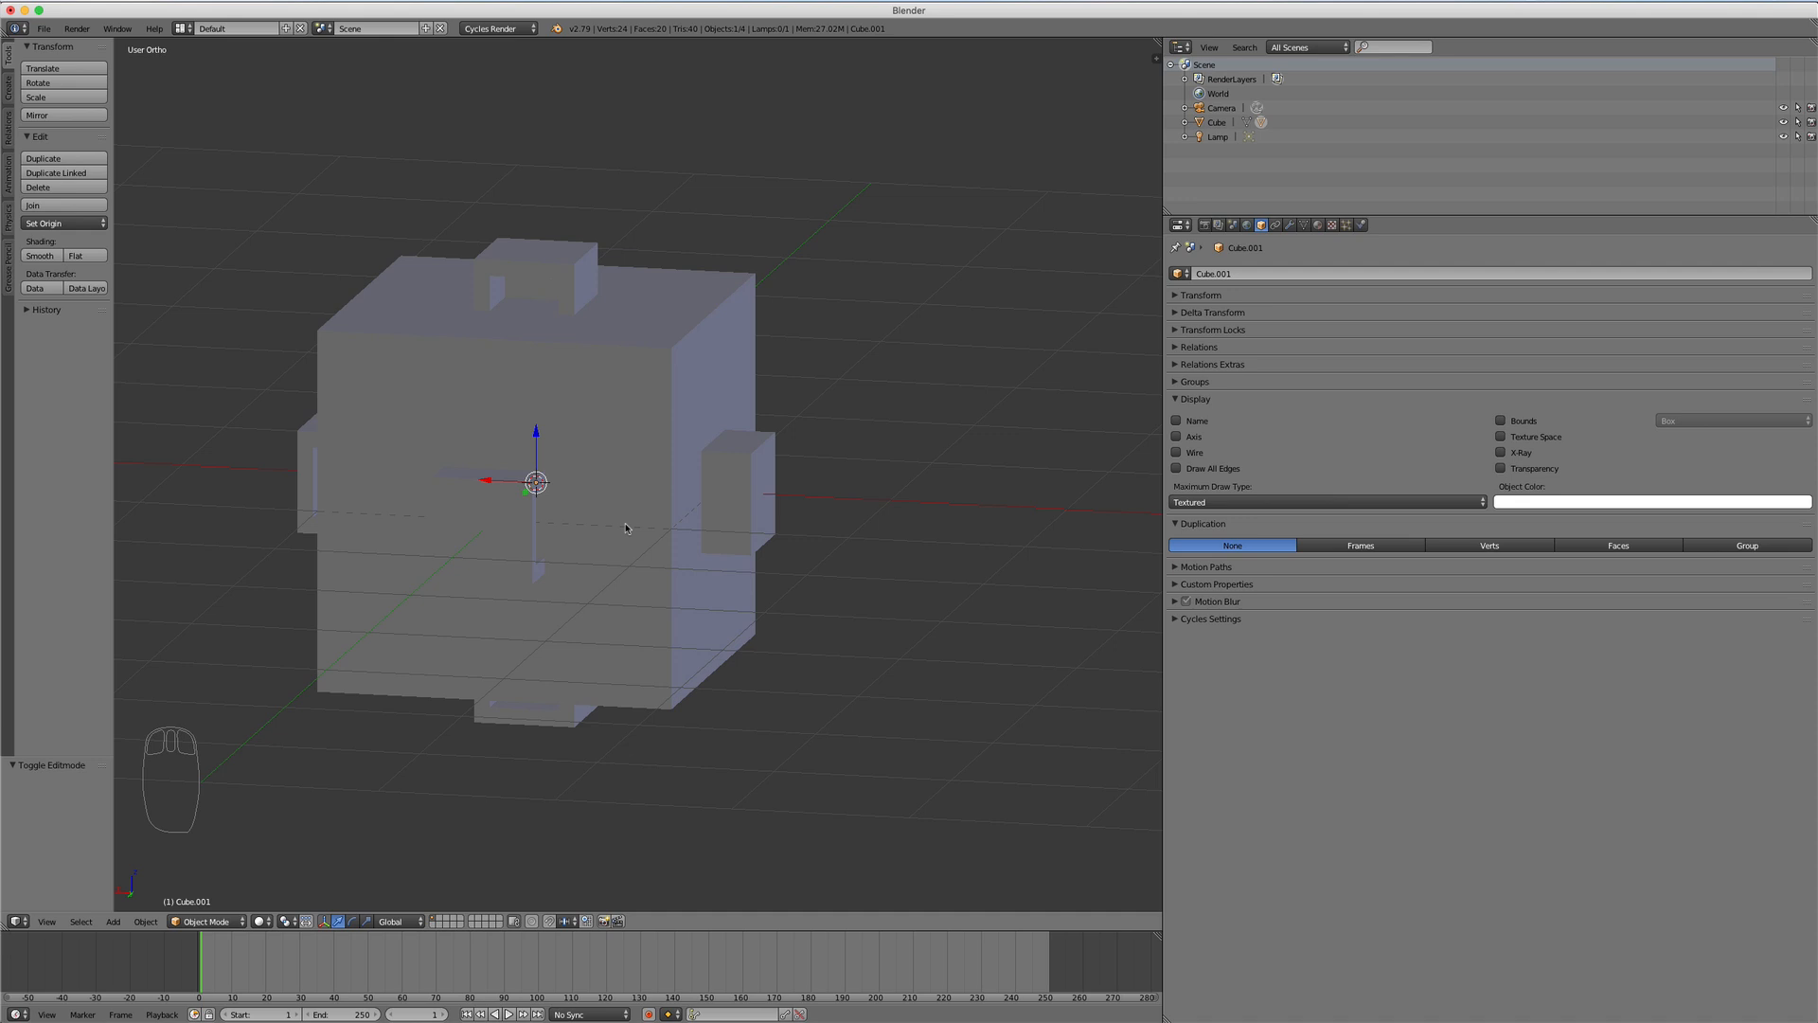
Step: Check the face duplicates around the large cube and delete both the small and the large cube
{"action": "middle_click_drag", "start_coordinate": [558, 466], "coordinate": [639, 433]}
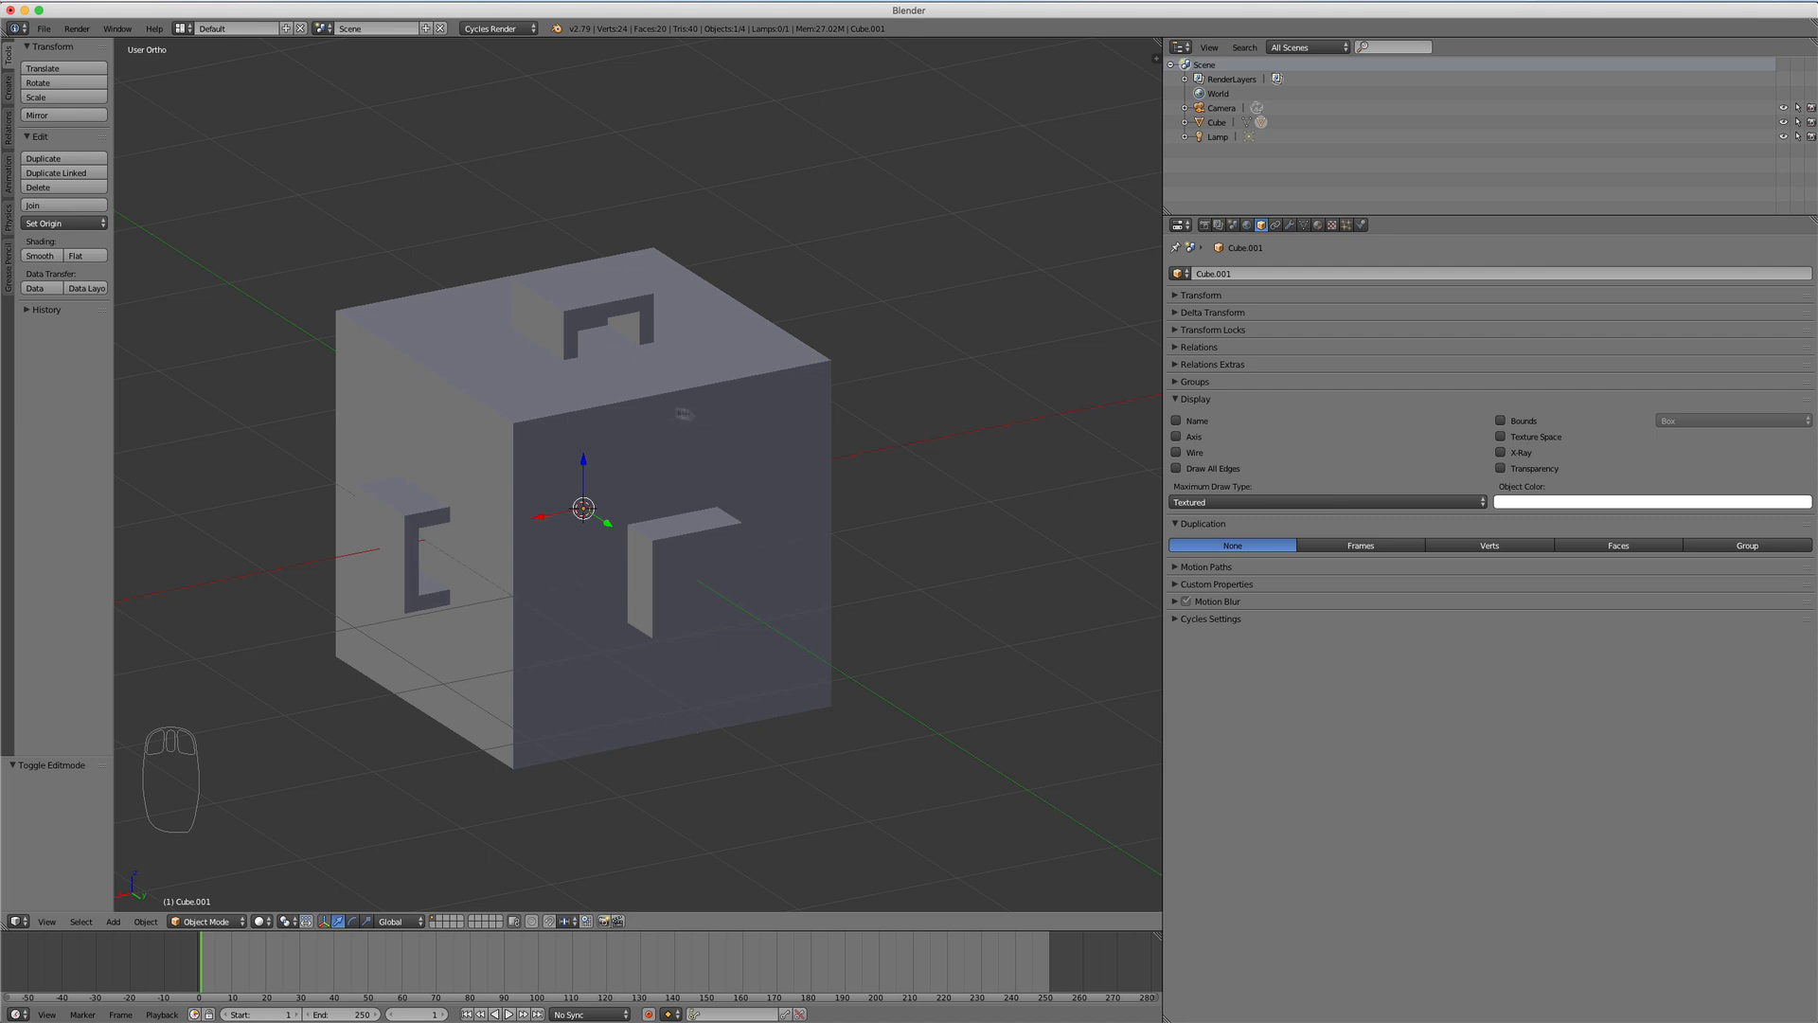
{"action": "middle_click_drag", "start_coordinate": [832, 434], "coordinate": [743, 399]}
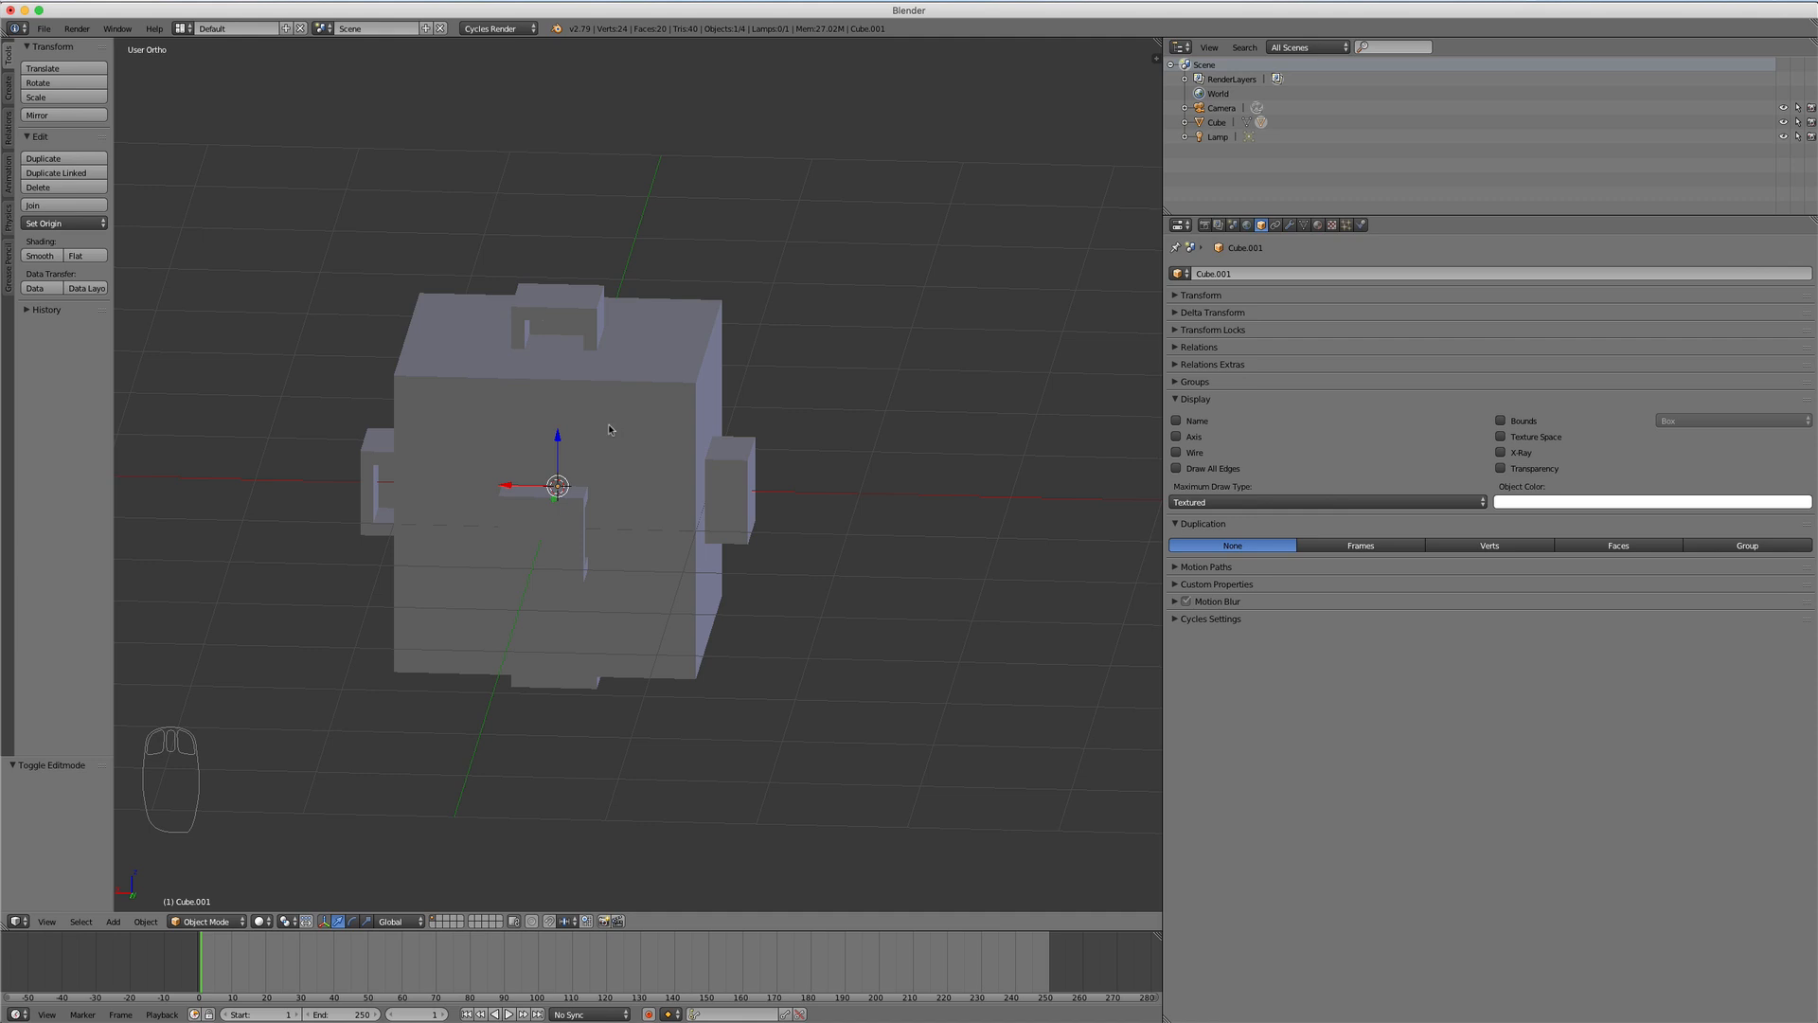
{"action": "right_click", "coordinate": [578, 456]}
{"action": "key", "text": "x"}
{"action": "left_click", "coordinate": [574, 471]}
{"action": "key", "text": "x"}
{"action": "left_click", "coordinate": [568, 507]}
{"action": "middle_click_drag", "start_coordinate": [554, 488], "coordinate": [609, 491]}
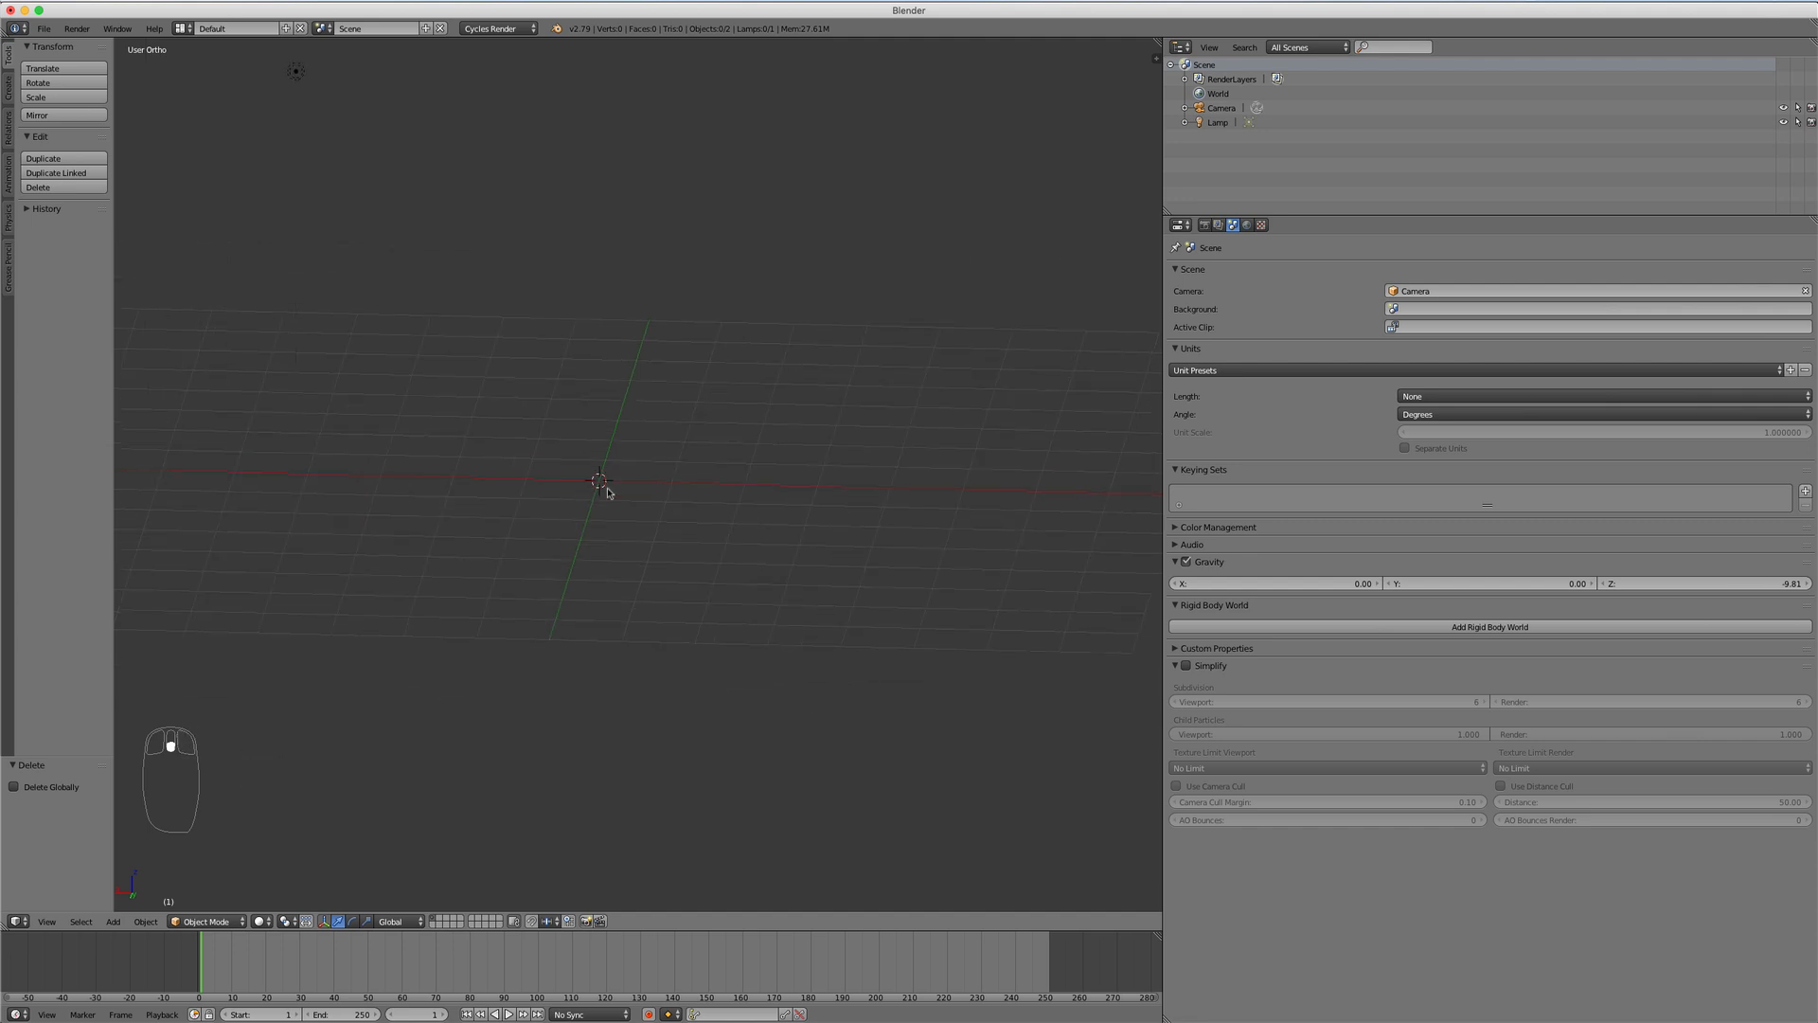
Step: Add a mesh grid with 10 × 10 subdivisions and scale it up to about 8.45
{"action": "key", "text": "shift+a"}
{"action": "mouse_move", "coordinate": [606, 476]}
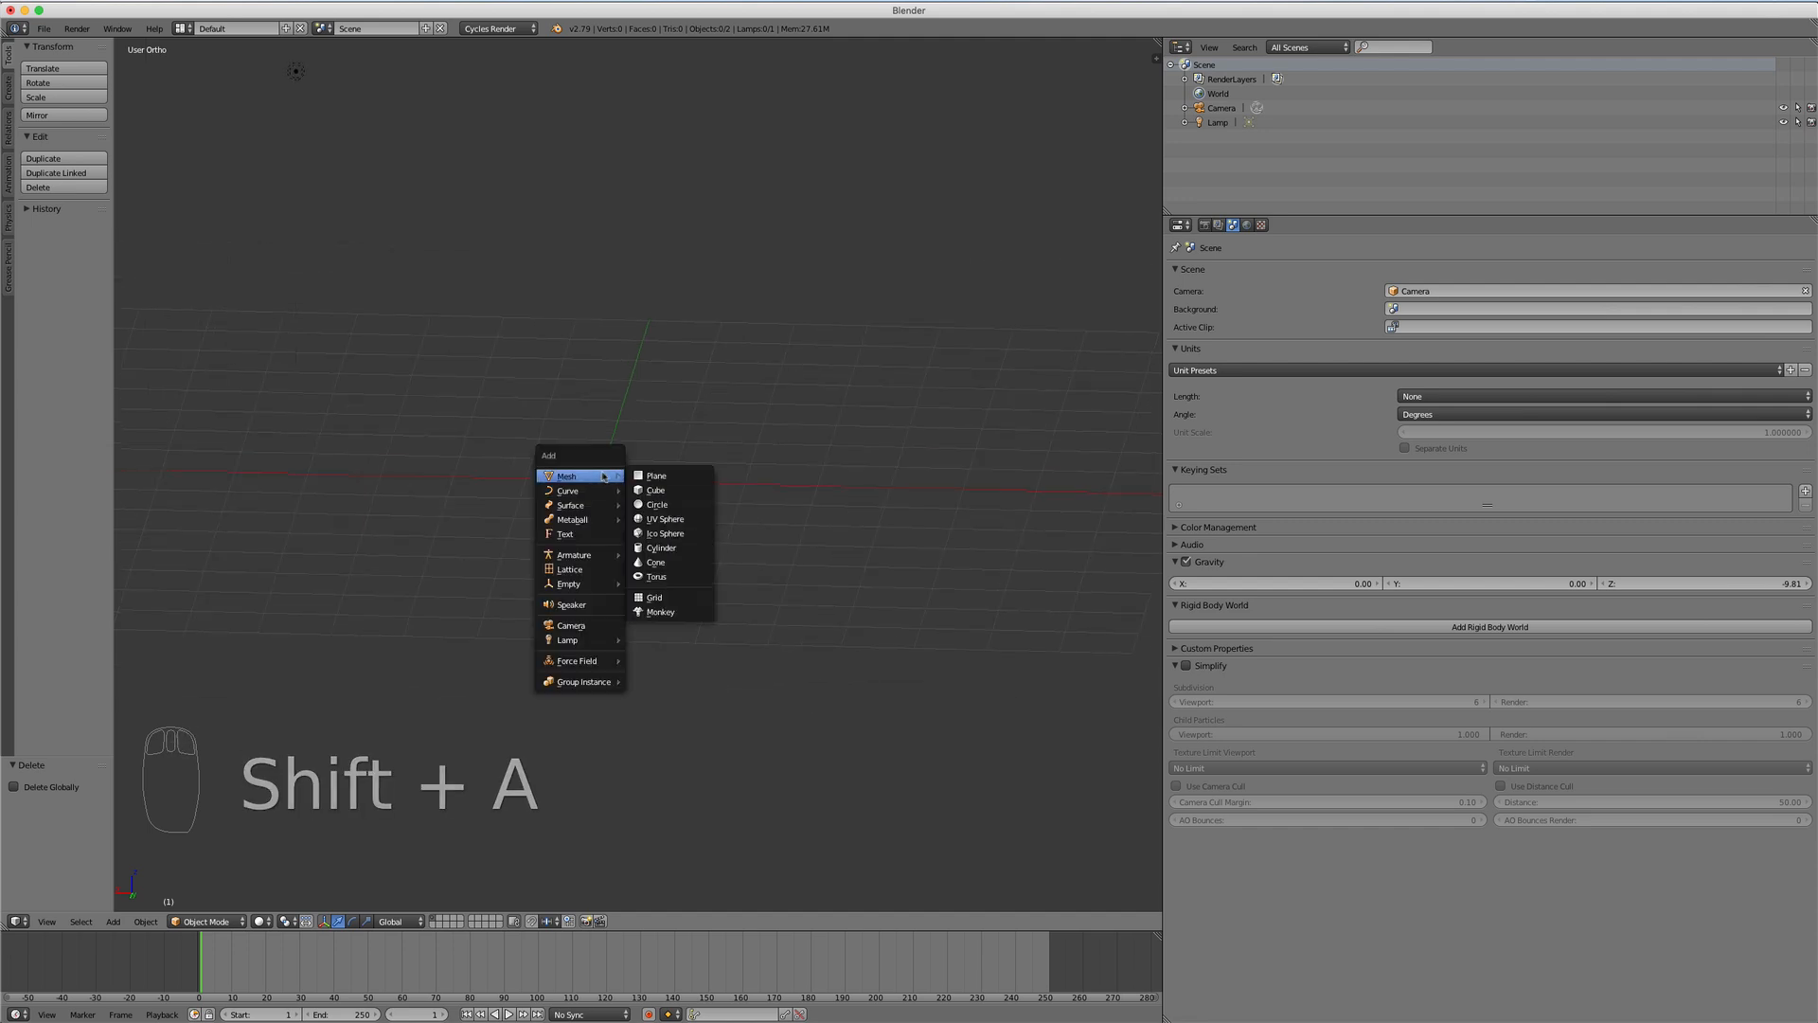
{"action": "left_click", "coordinate": [663, 597]}
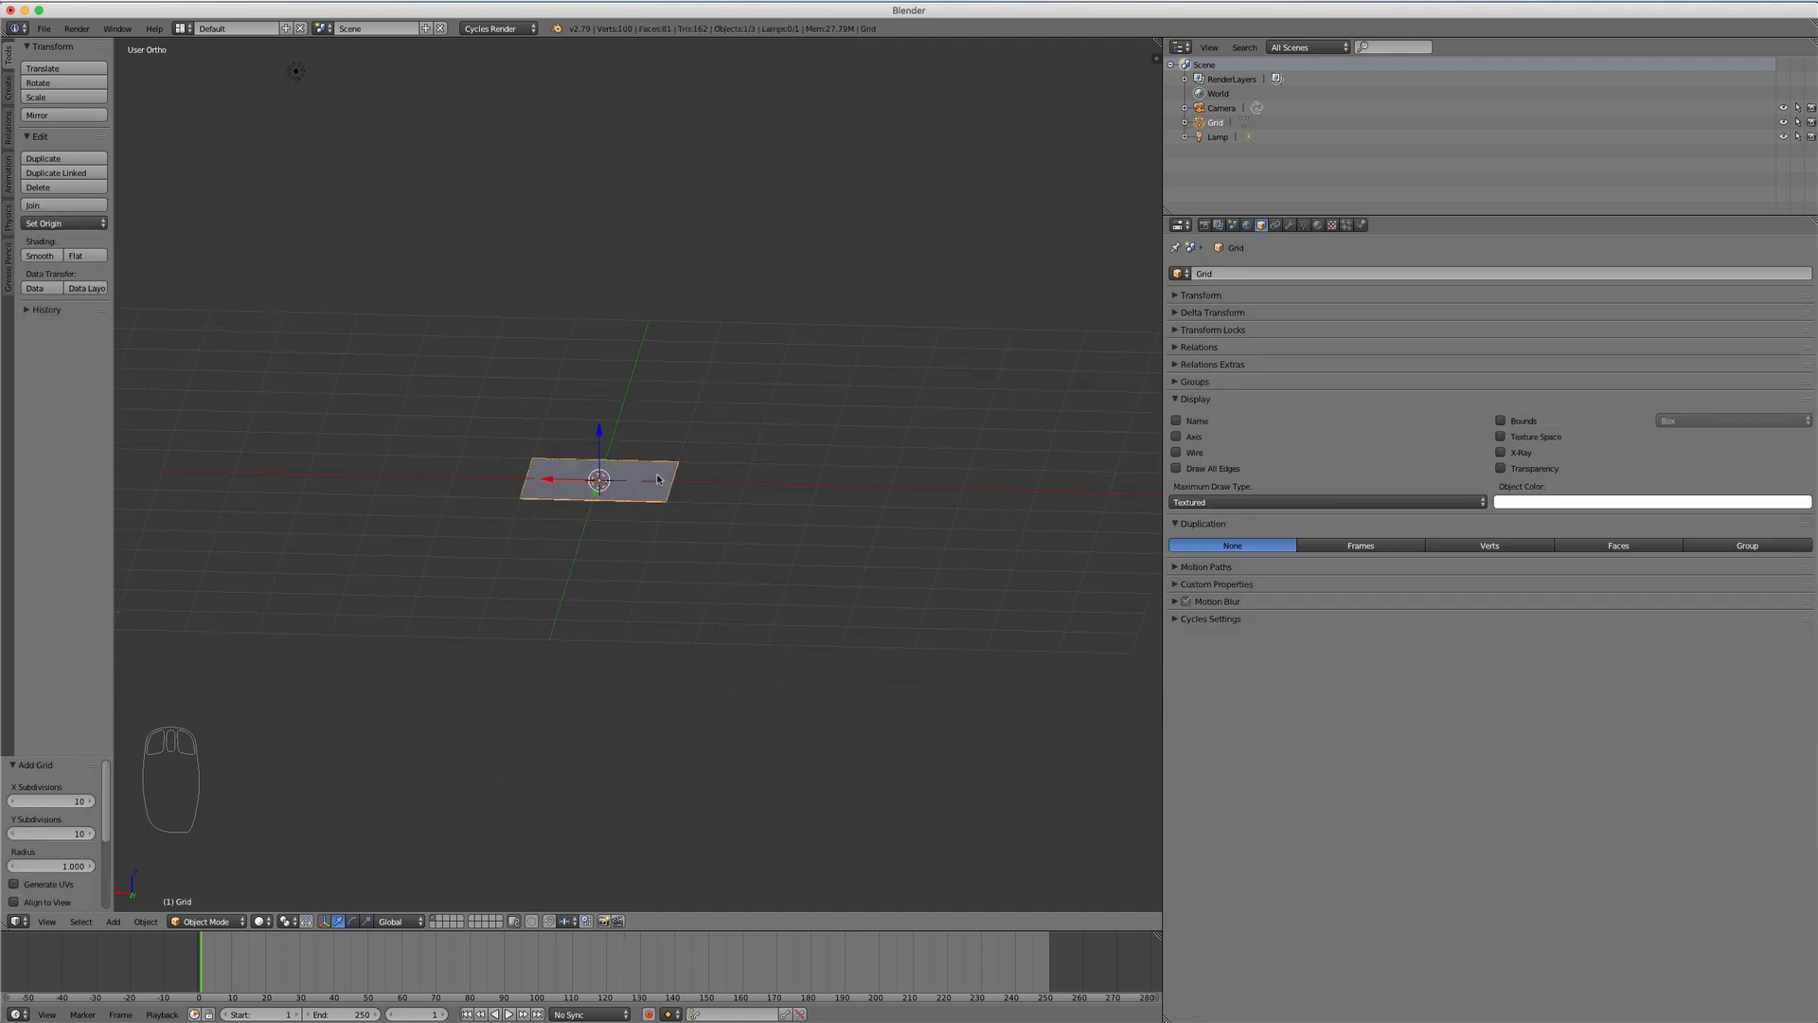
{"action": "key", "text": "s"}
{"action": "left_click", "coordinate": [1083, 582]}
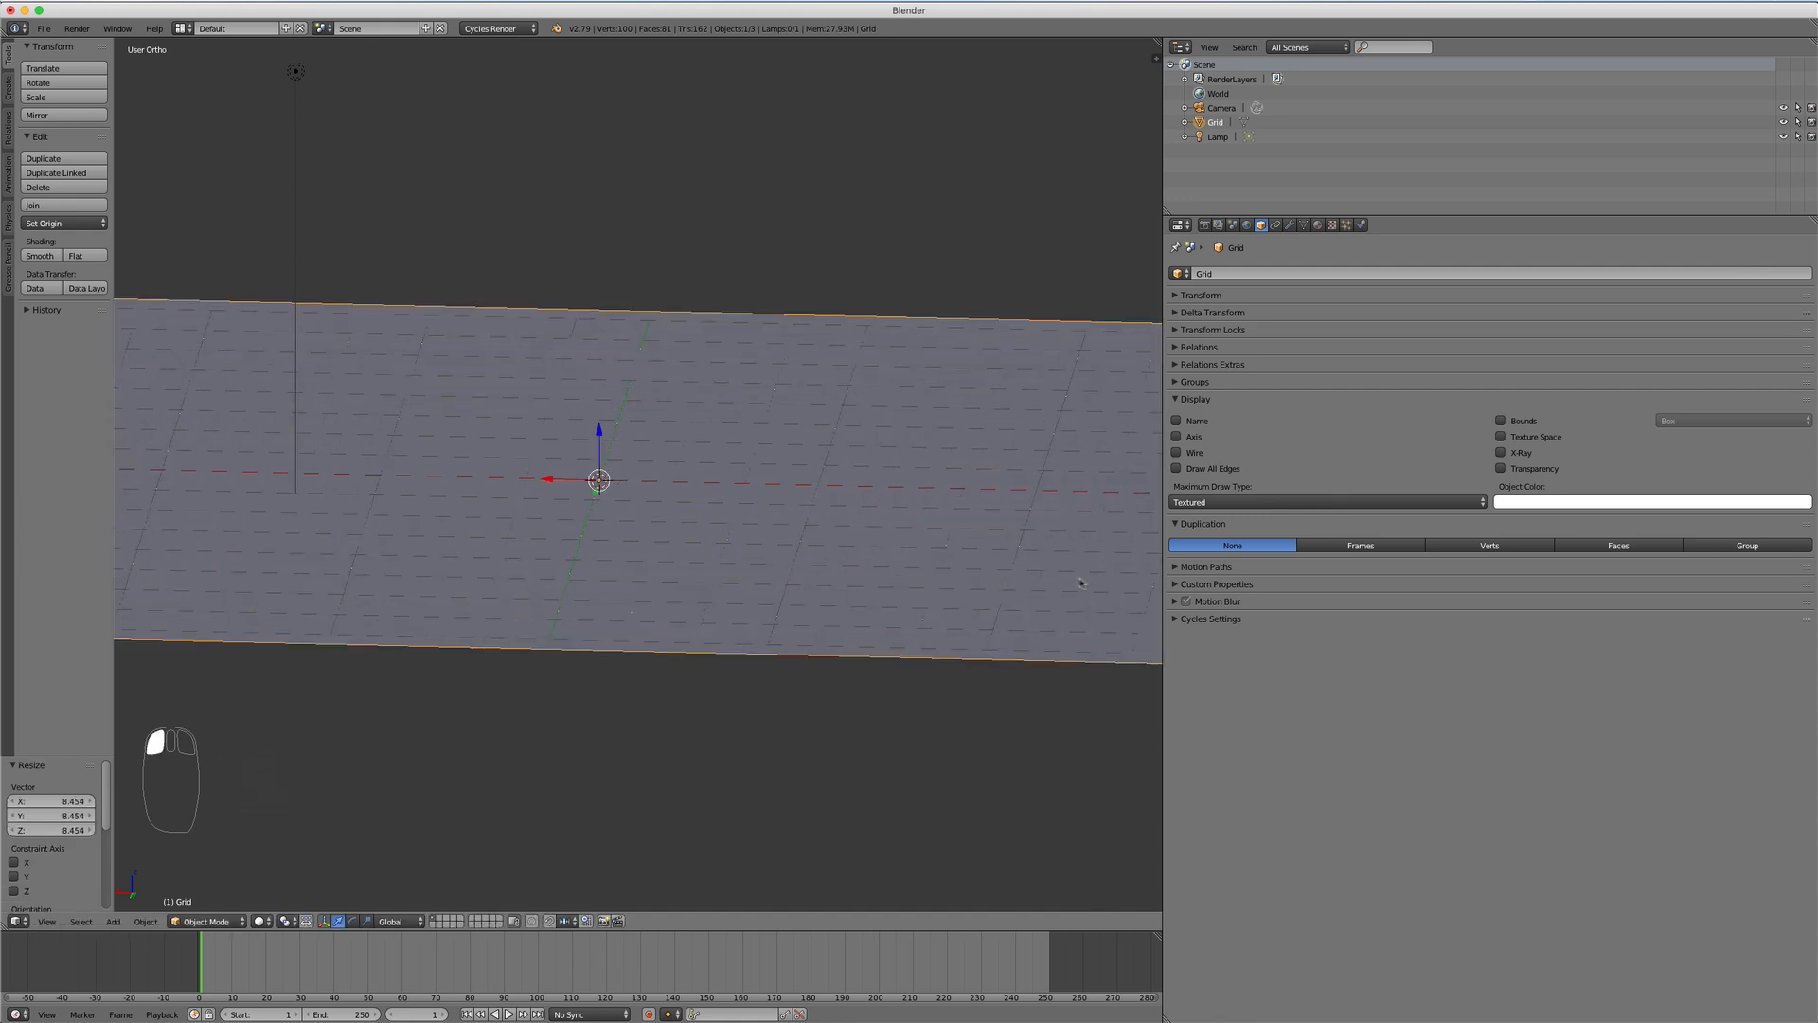
Step: Subdivide the whole grid mesh with 3 cuts in Edit Mode and return to Object Mode
{"action": "key", "text": "Tab"}
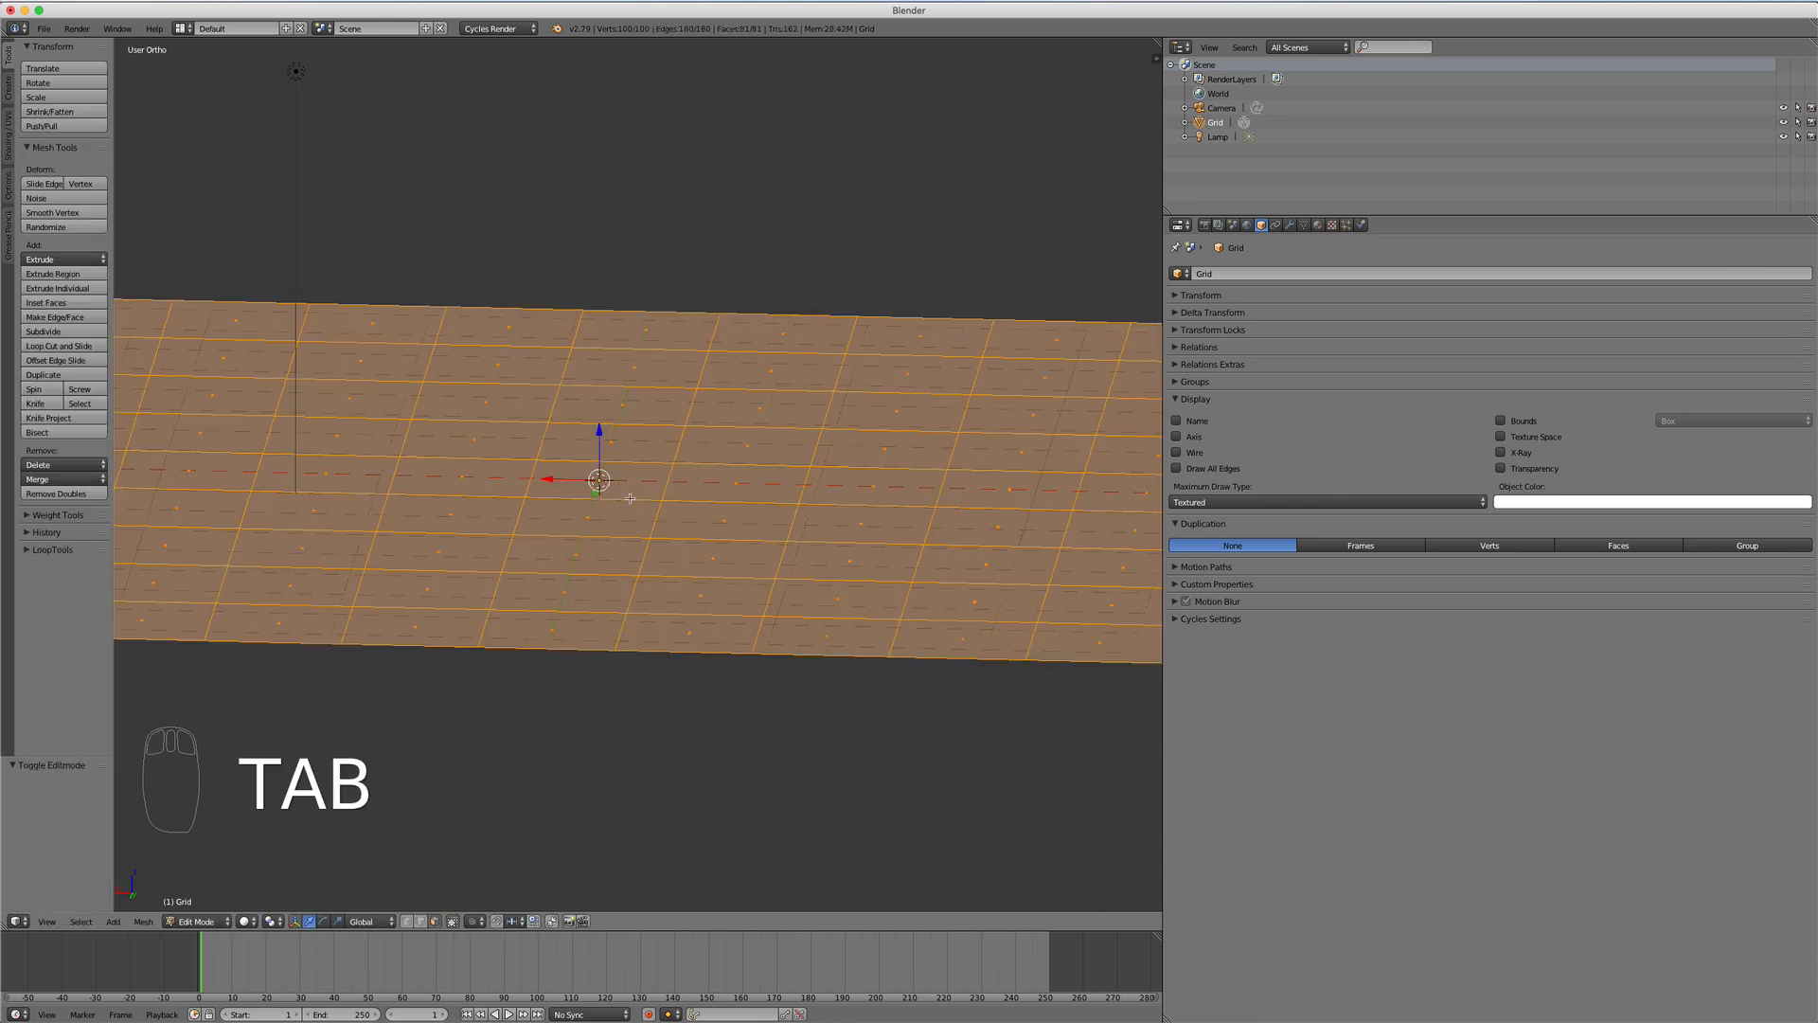
{"action": "key", "text": "w"}
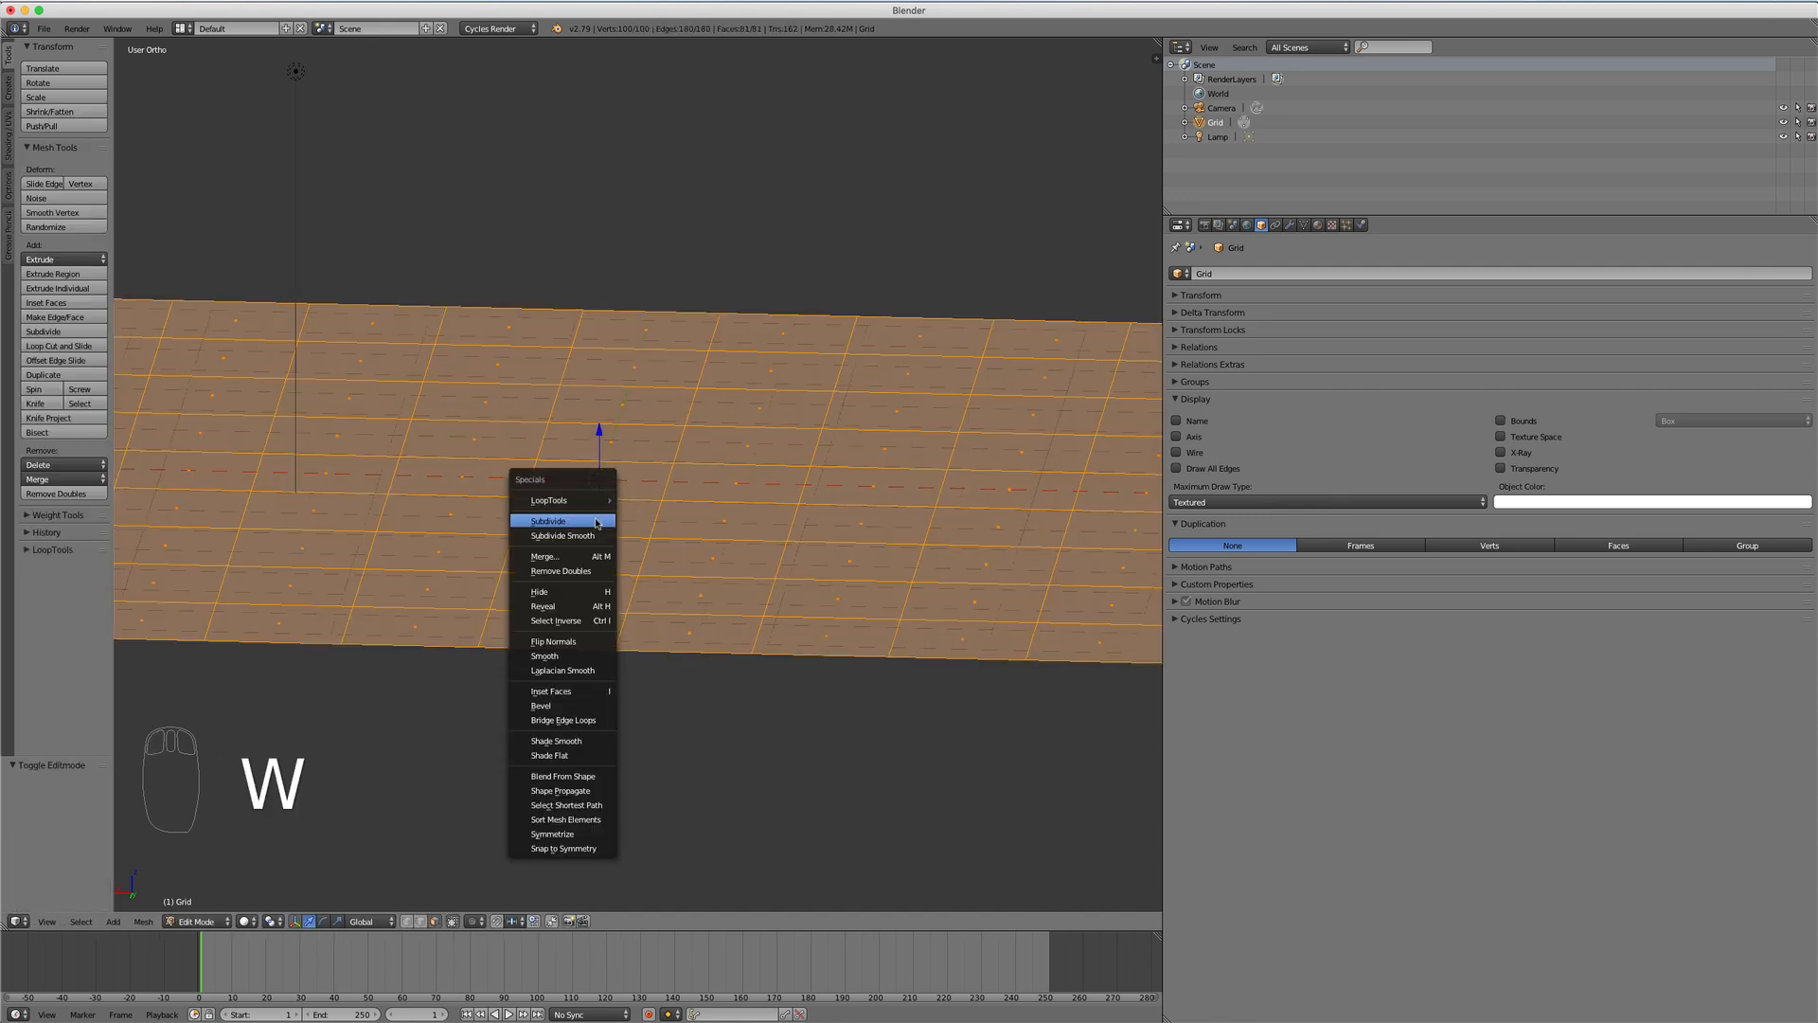
{"action": "left_click", "coordinate": [596, 520]}
{"action": "left_click", "coordinate": [90, 801]}
{"action": "left_click", "coordinate": [90, 801]}
{"action": "middle_click_drag", "start_coordinate": [541, 672], "coordinate": [672, 615]}
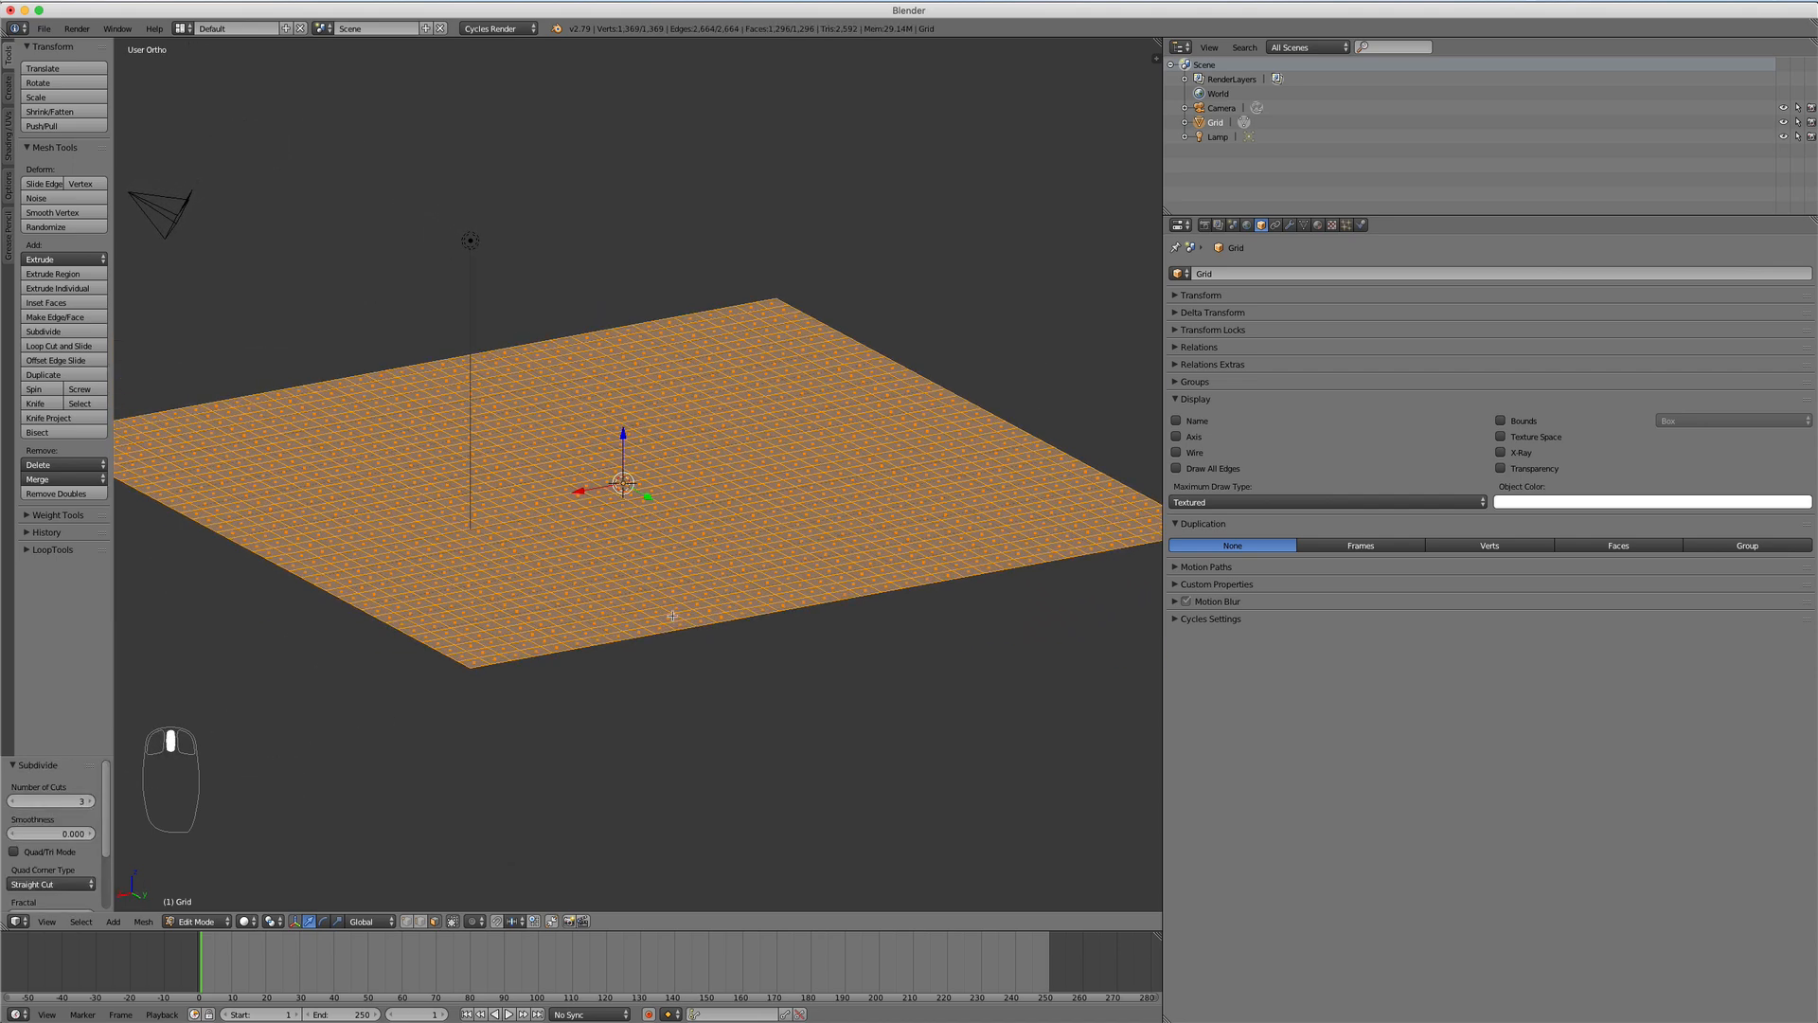
{"action": "key", "text": "Tab"}
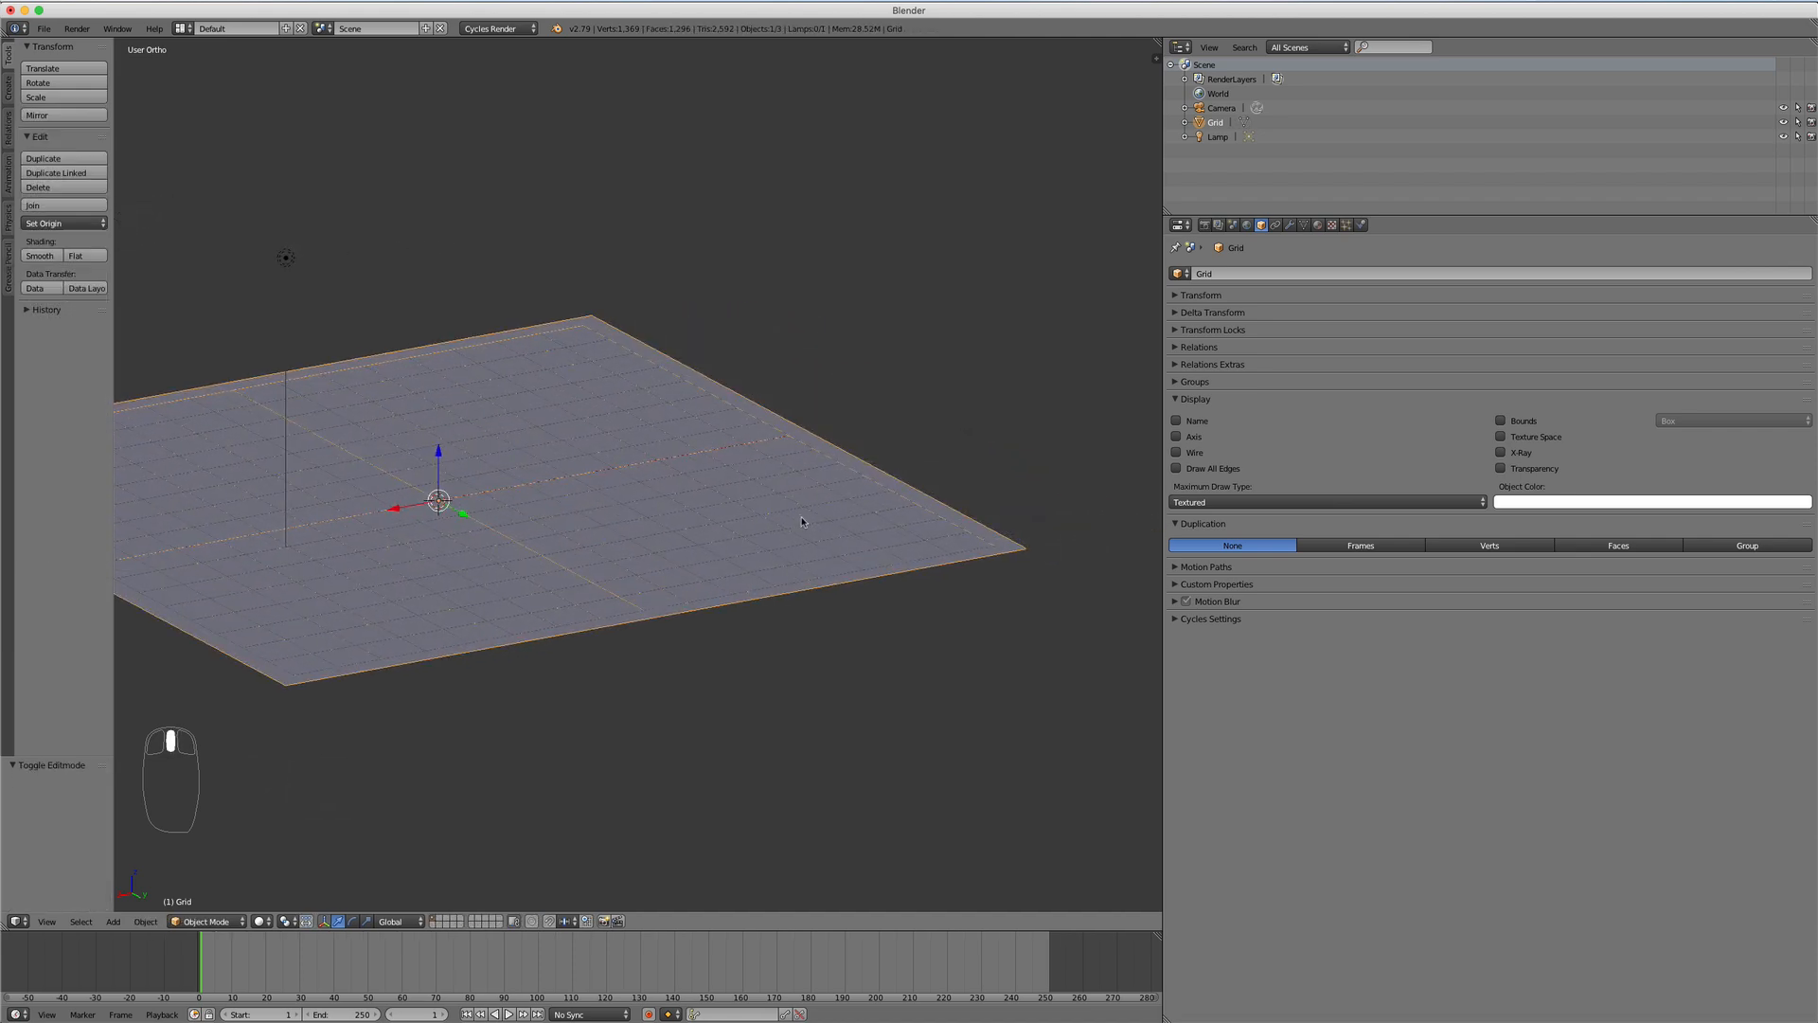
Step: Add a cube at the grid's centre and scale it down to about 0.11
{"action": "key", "text": "shift+a"}
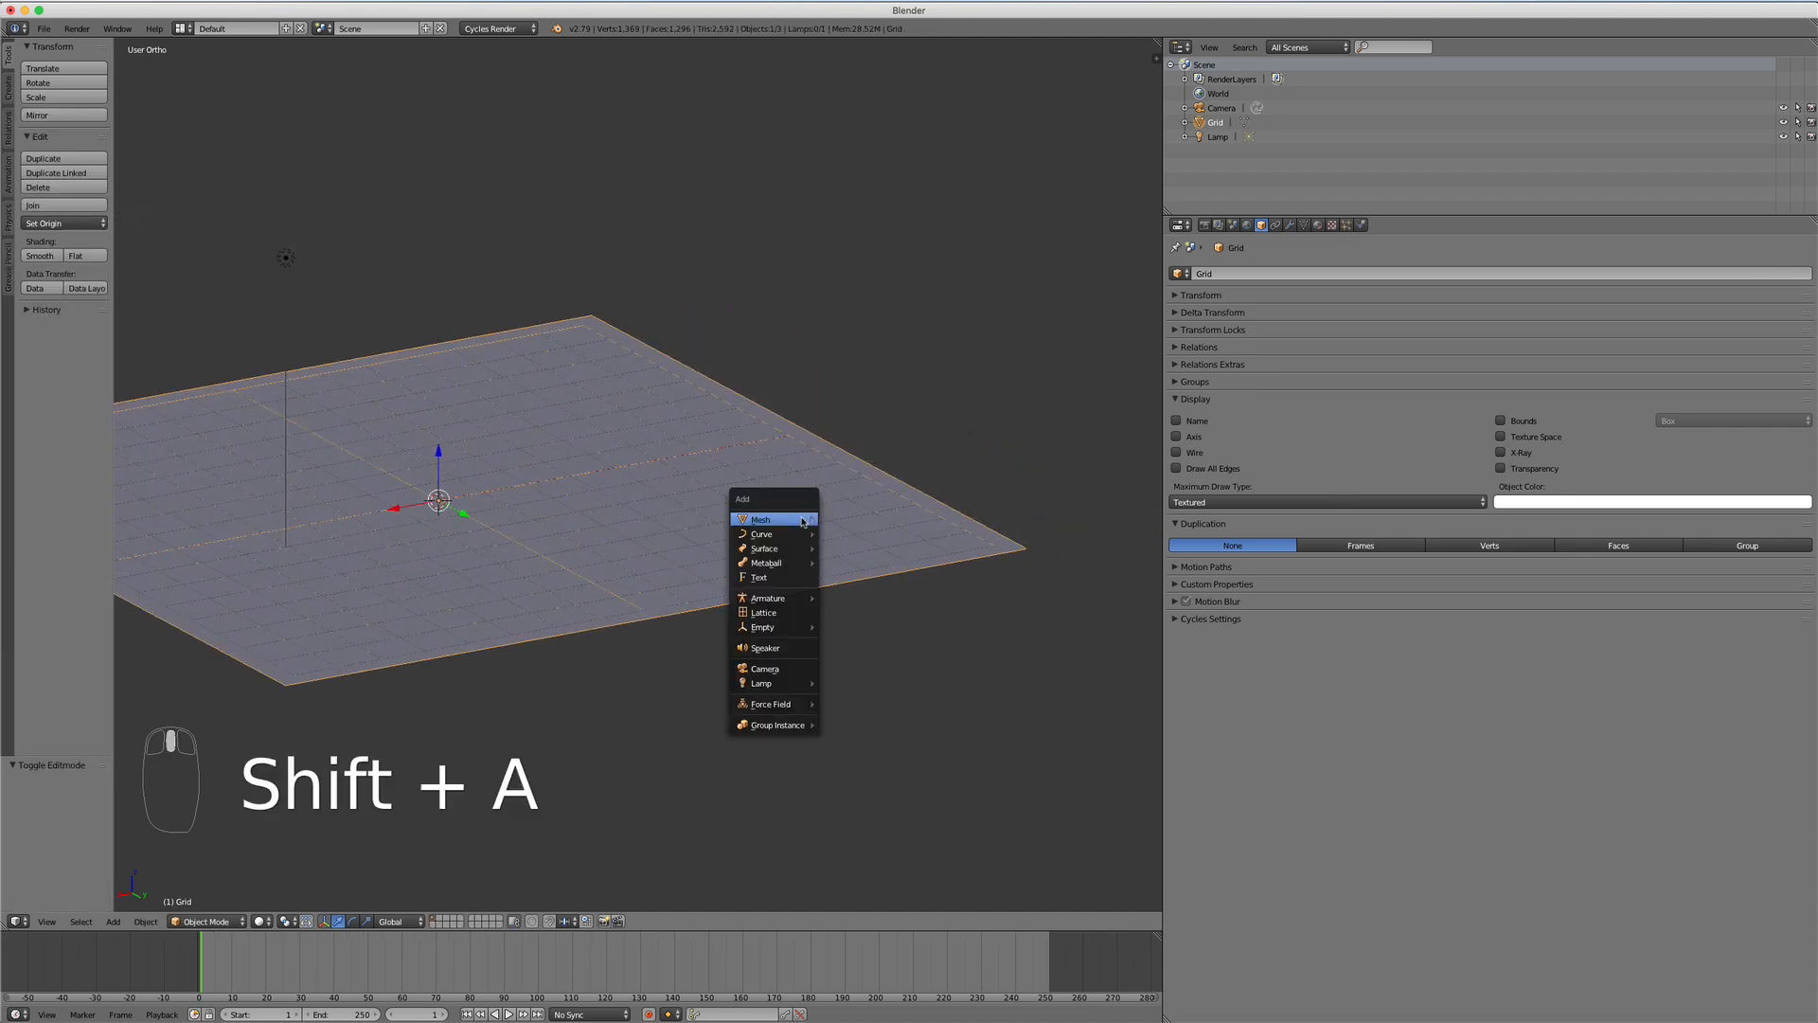
{"action": "left_click", "coordinate": [850, 533]}
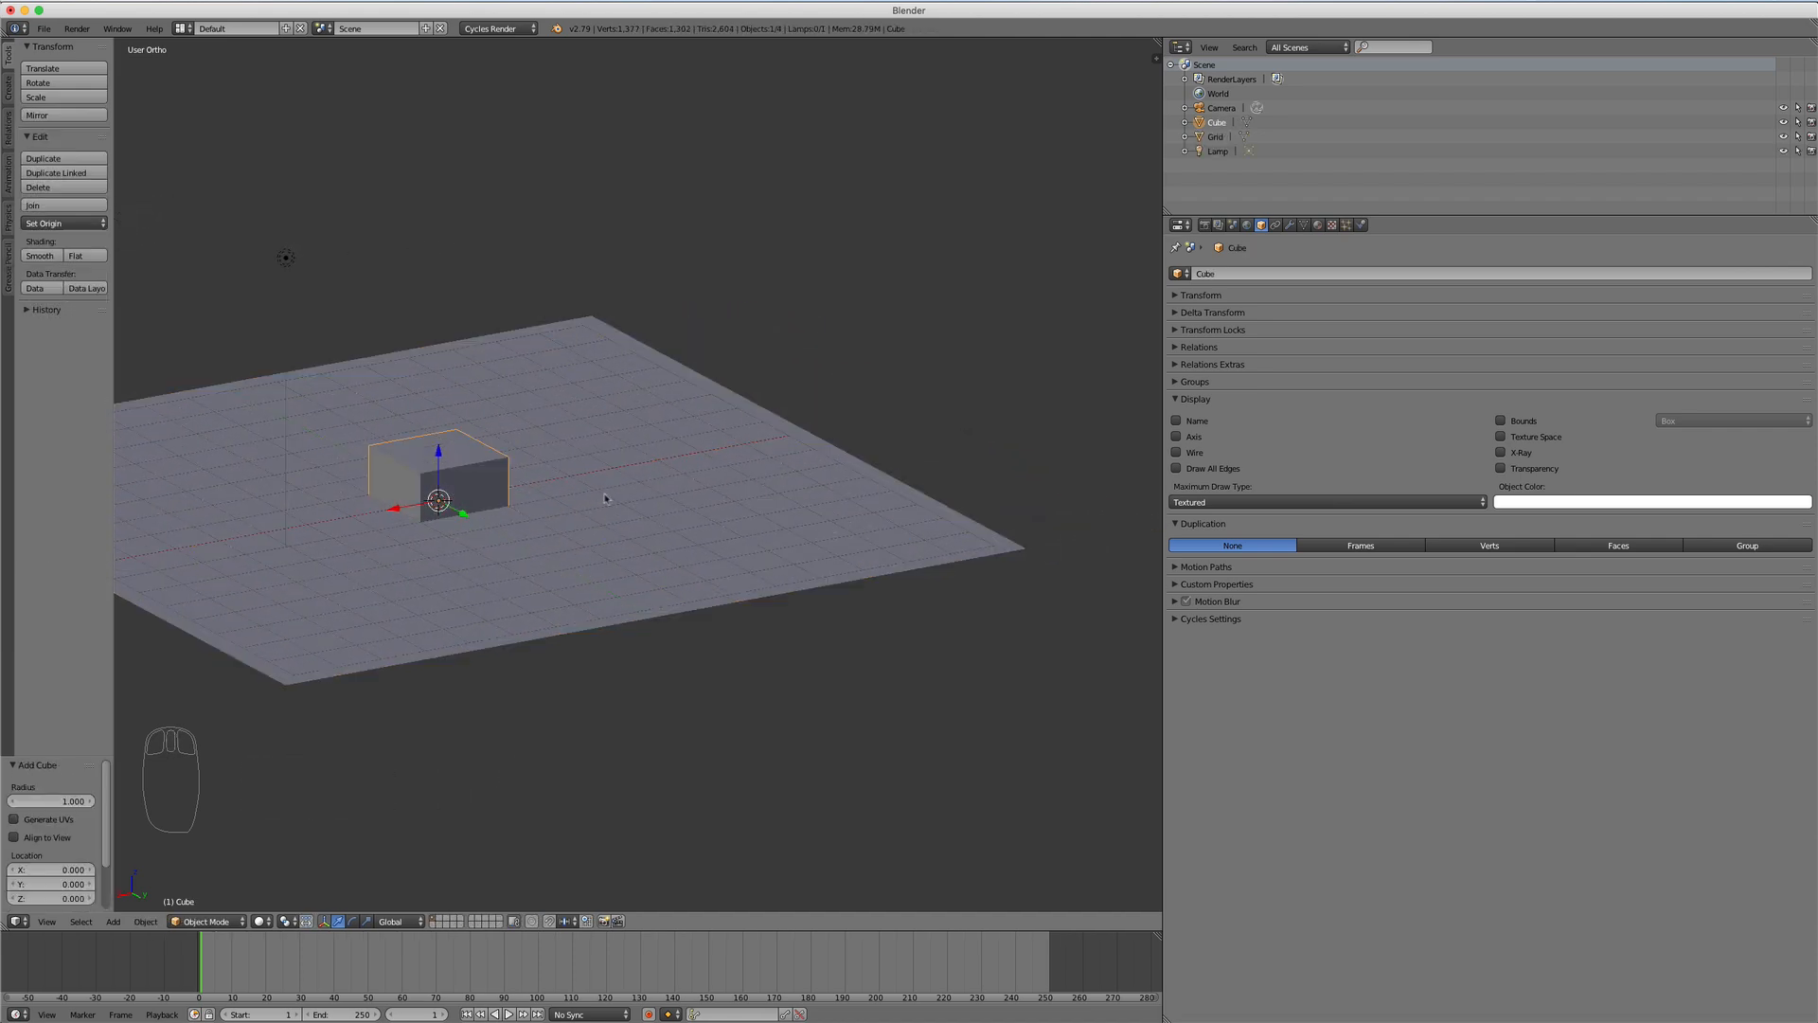
{"action": "key", "text": "s"}
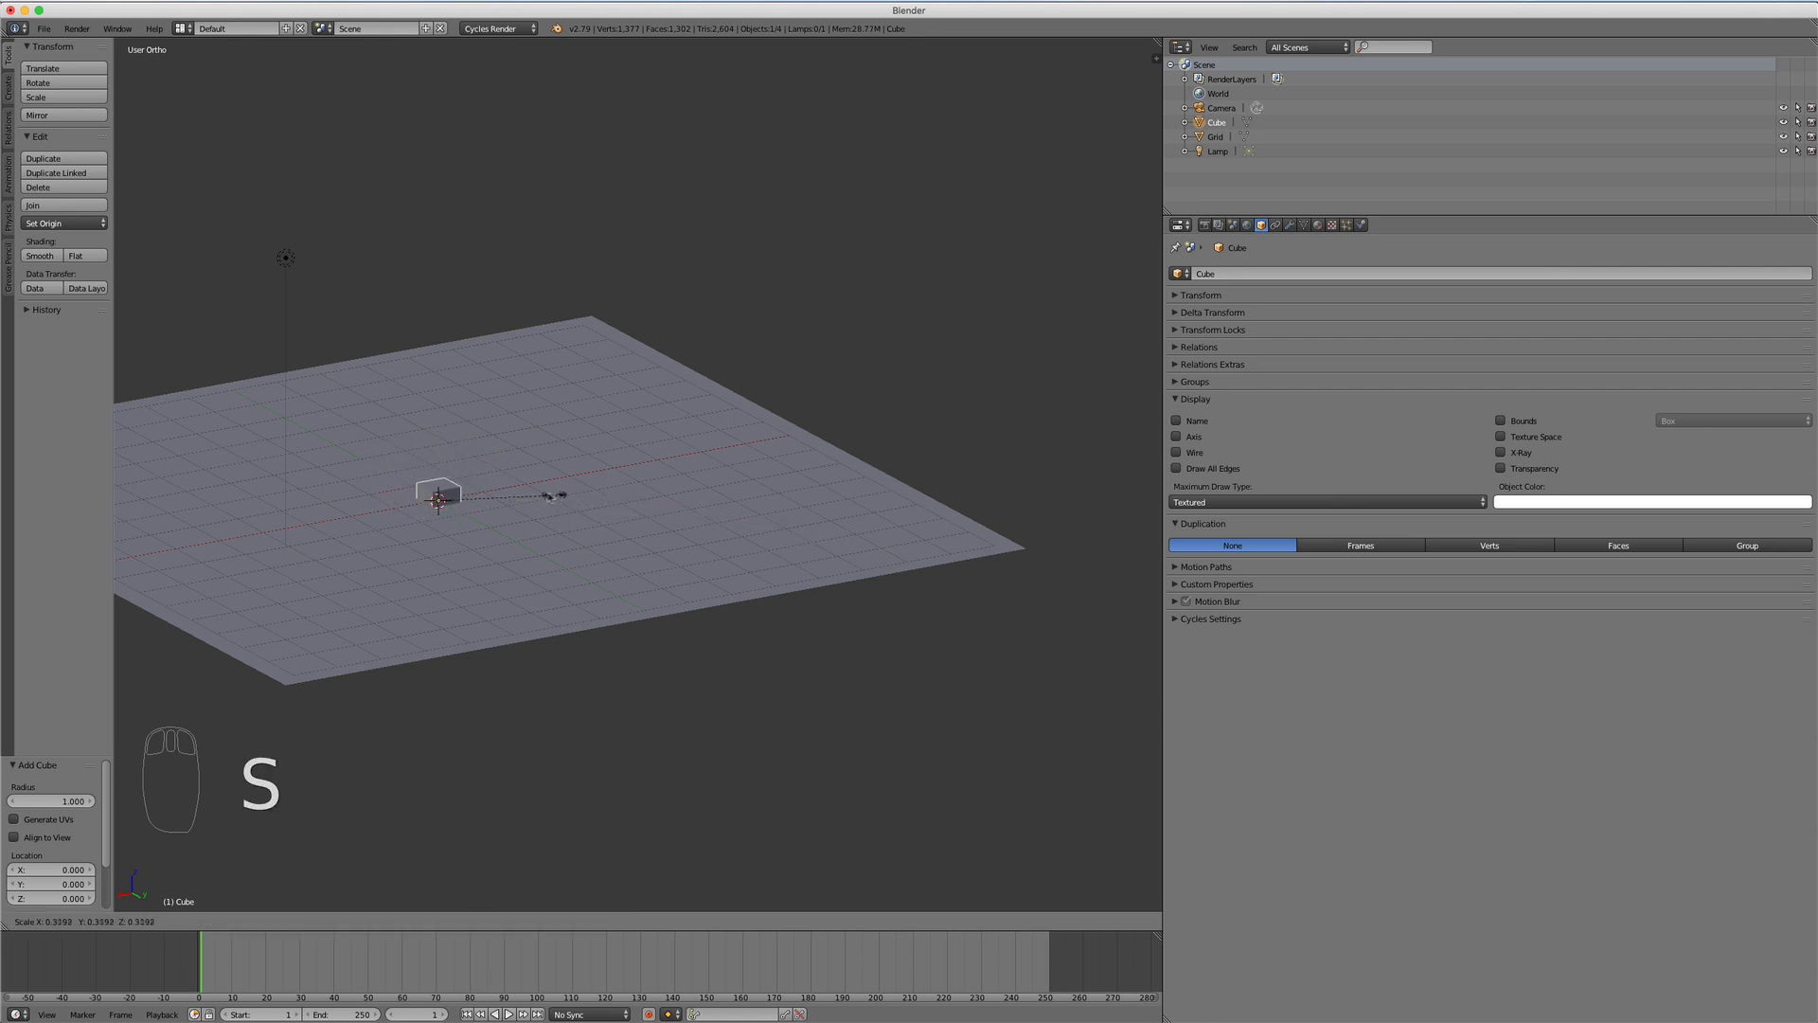
{"action": "left_click", "coordinate": [481, 498]}
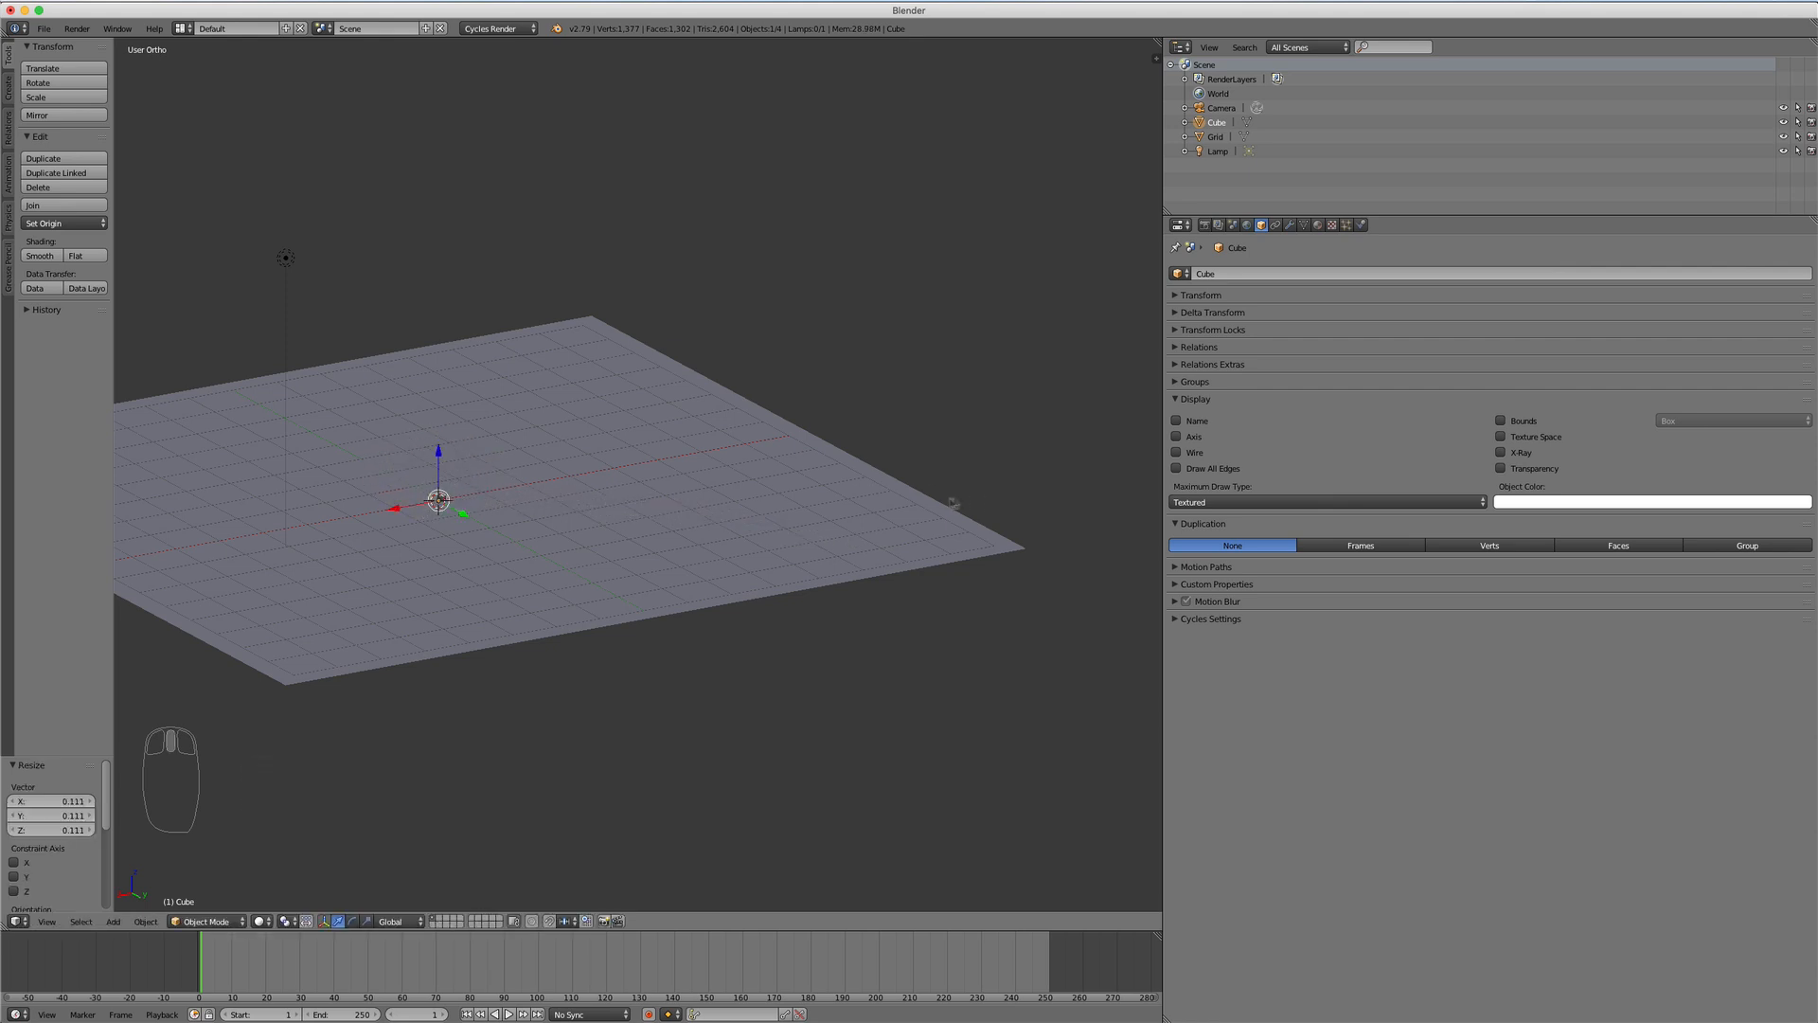
Step: In Edit Mode, select the tiny cube's top face and extrude it upward about 0.12
{"action": "middle_click_drag", "start_coordinate": [961, 507], "coordinate": [901, 505]}
{"action": "middle_click_drag", "start_coordinate": [702, 496], "coordinate": [958, 589], "text": "shift"}
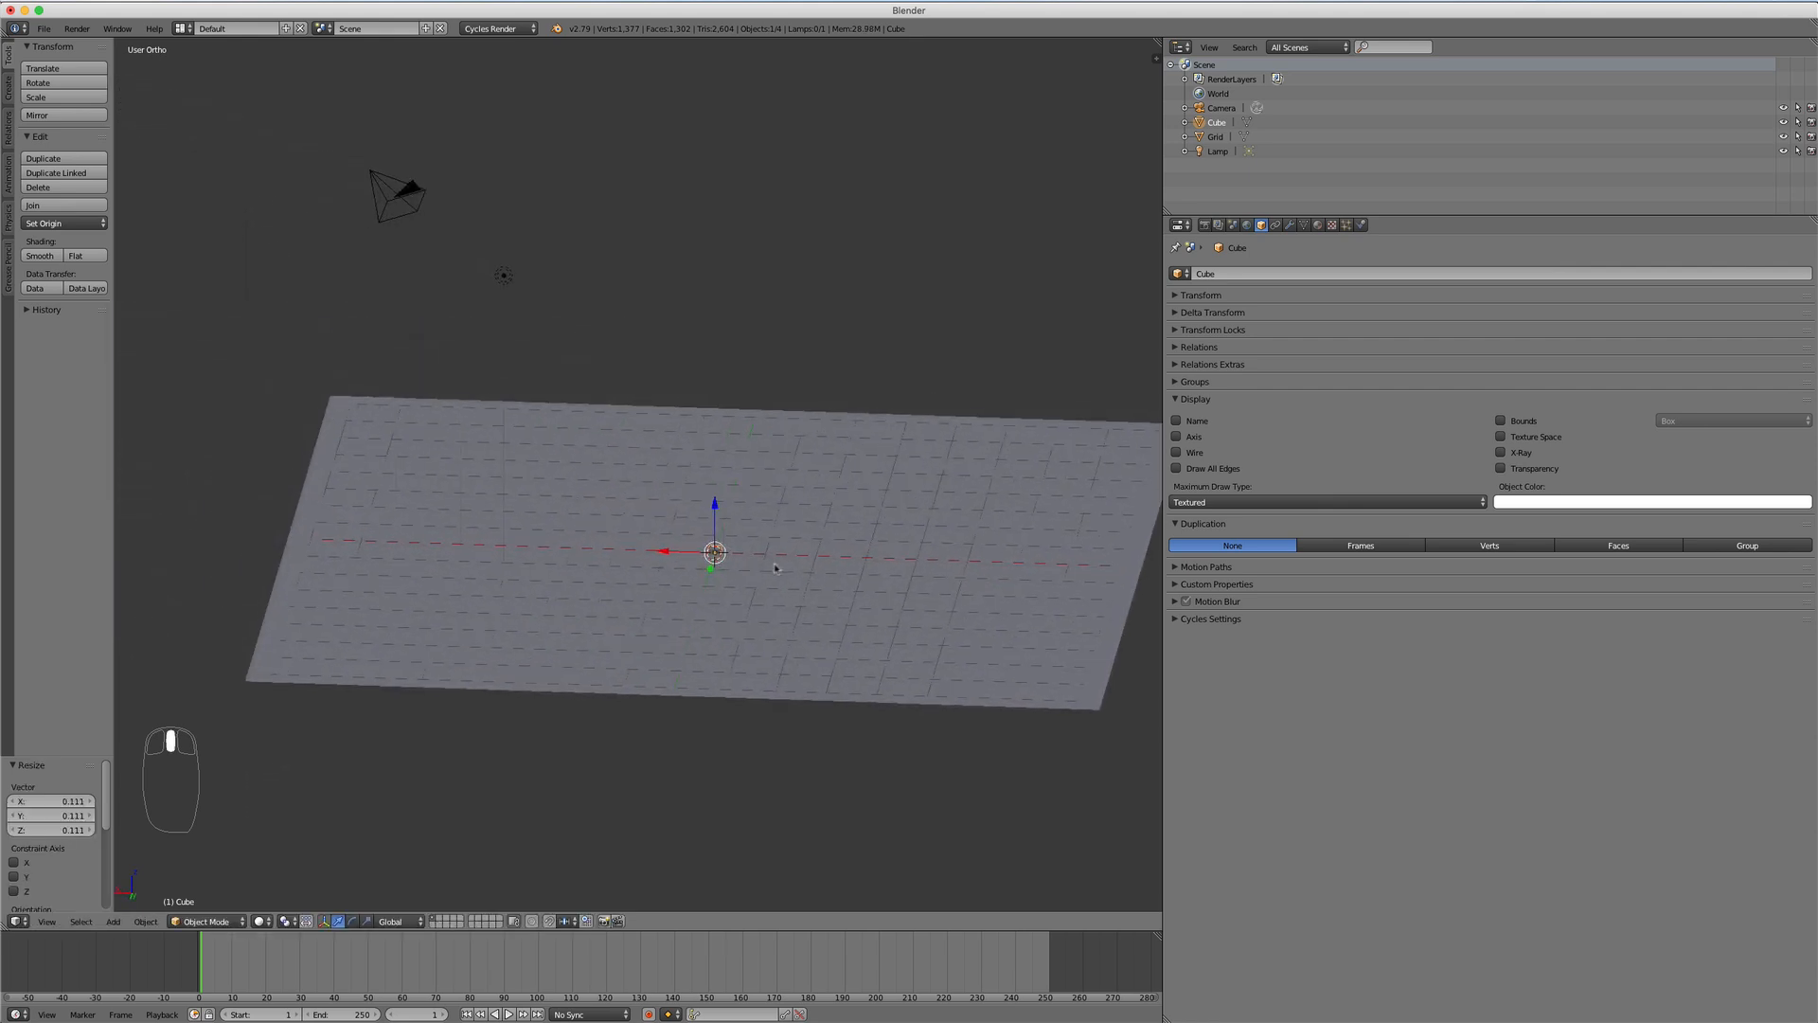
{"action": "scroll", "coordinate": [887, 655], "scroll_direction": "up", "scroll_amount": 5}
{"action": "middle_click_drag", "start_coordinate": [887, 655], "coordinate": [853, 498], "text": "shift"}
{"action": "scroll", "coordinate": [853, 498], "scroll_direction": "up", "scroll_amount": 5}
{"action": "middle_click_drag", "start_coordinate": [998, 567], "coordinate": [822, 577], "text": "shift"}
{"action": "key", "text": "Tab"}
{"action": "right_click", "coordinate": [853, 552]}
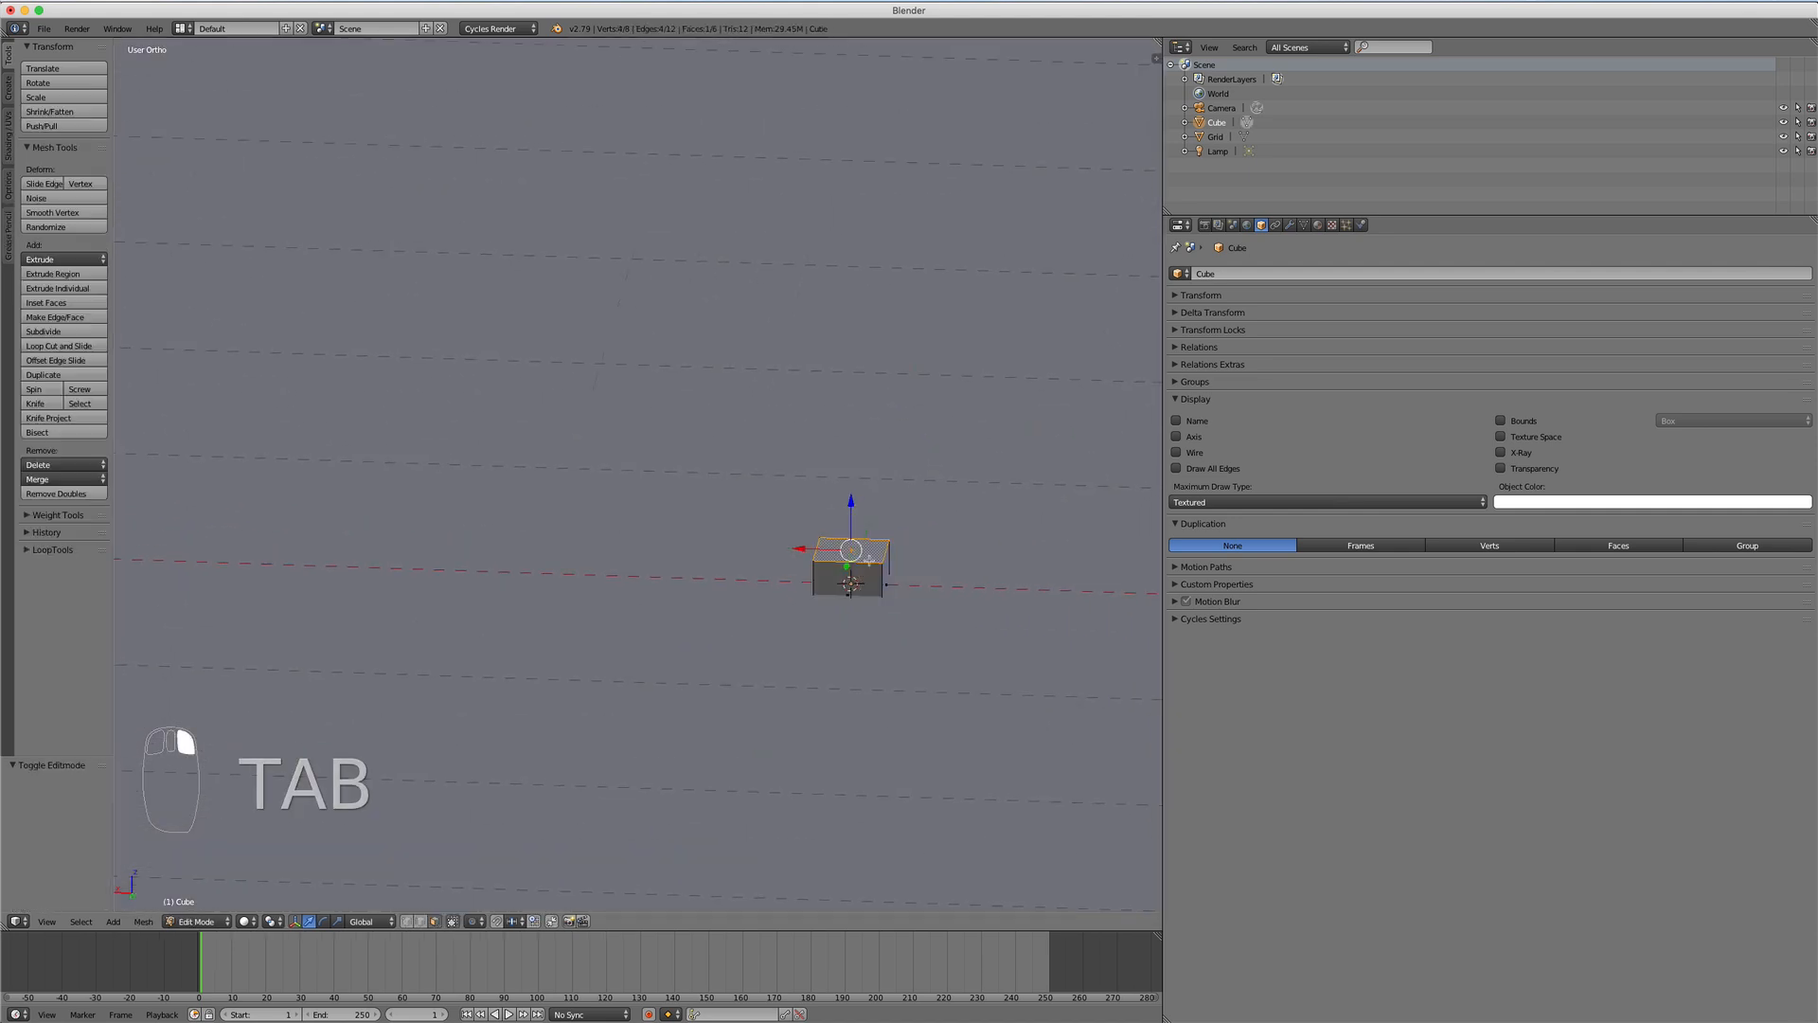
{"action": "key", "text": "e"}
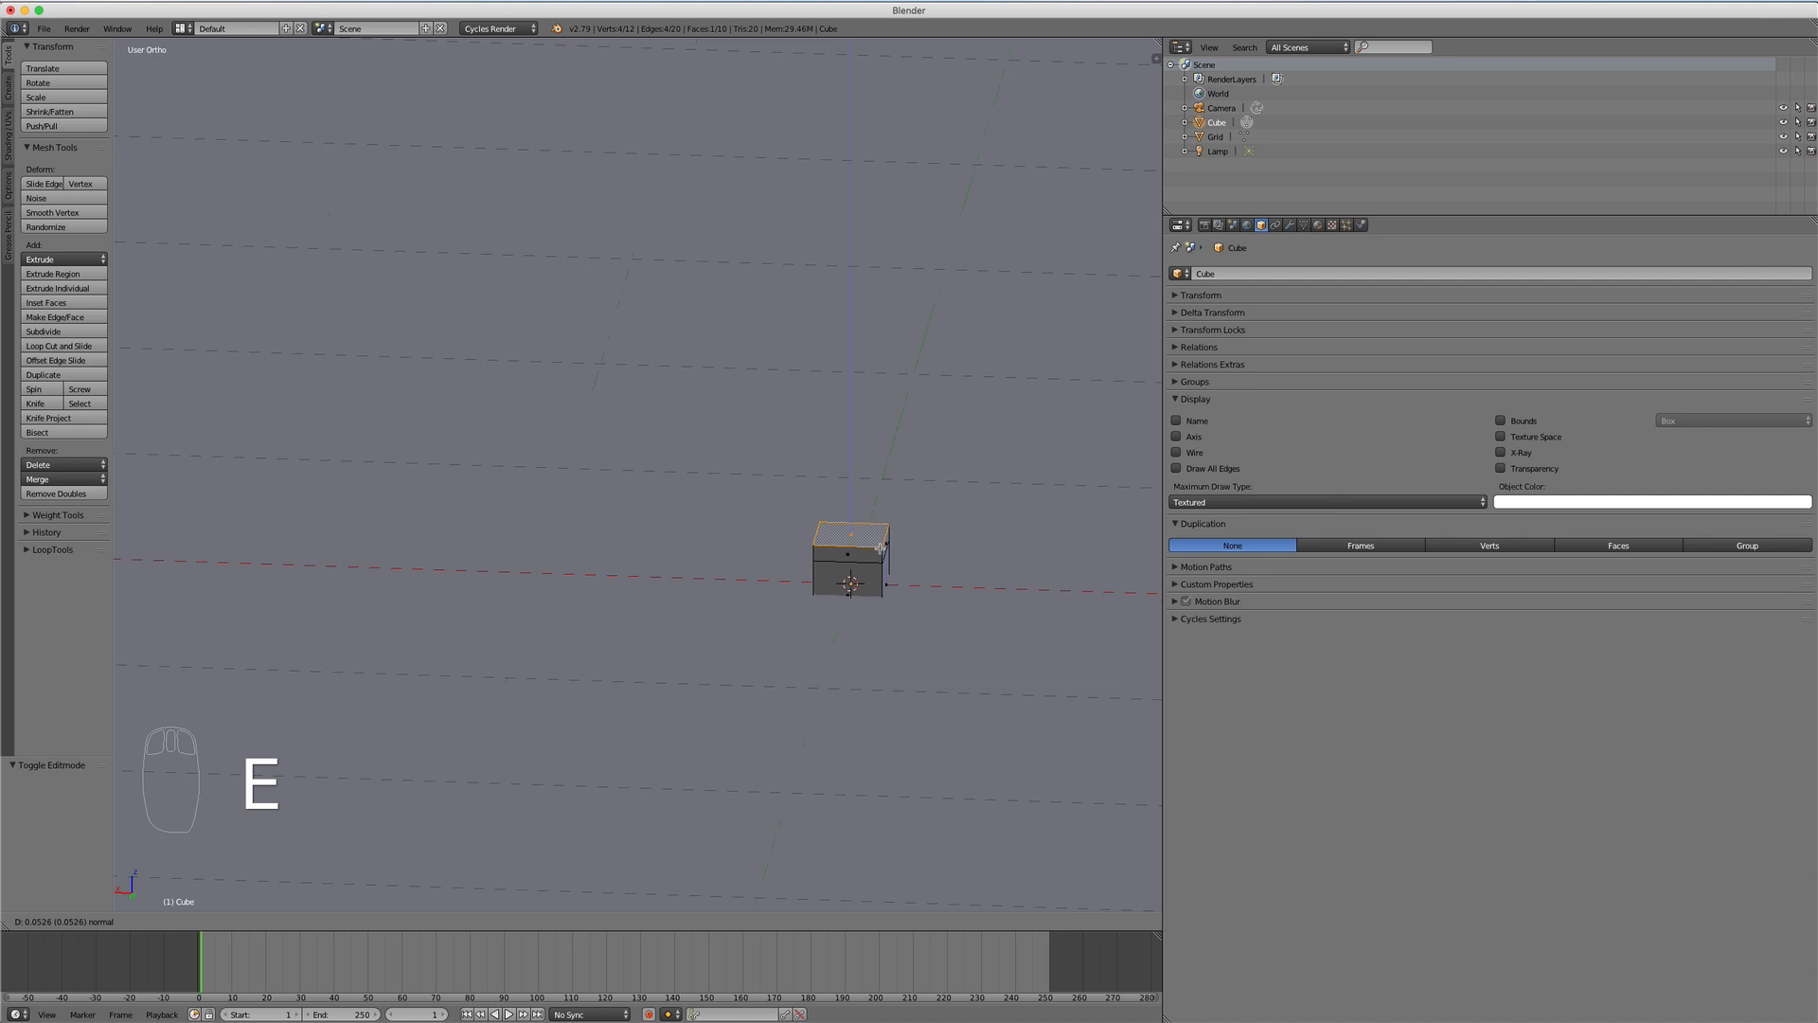
{"action": "left_click", "coordinate": [892, 542]}
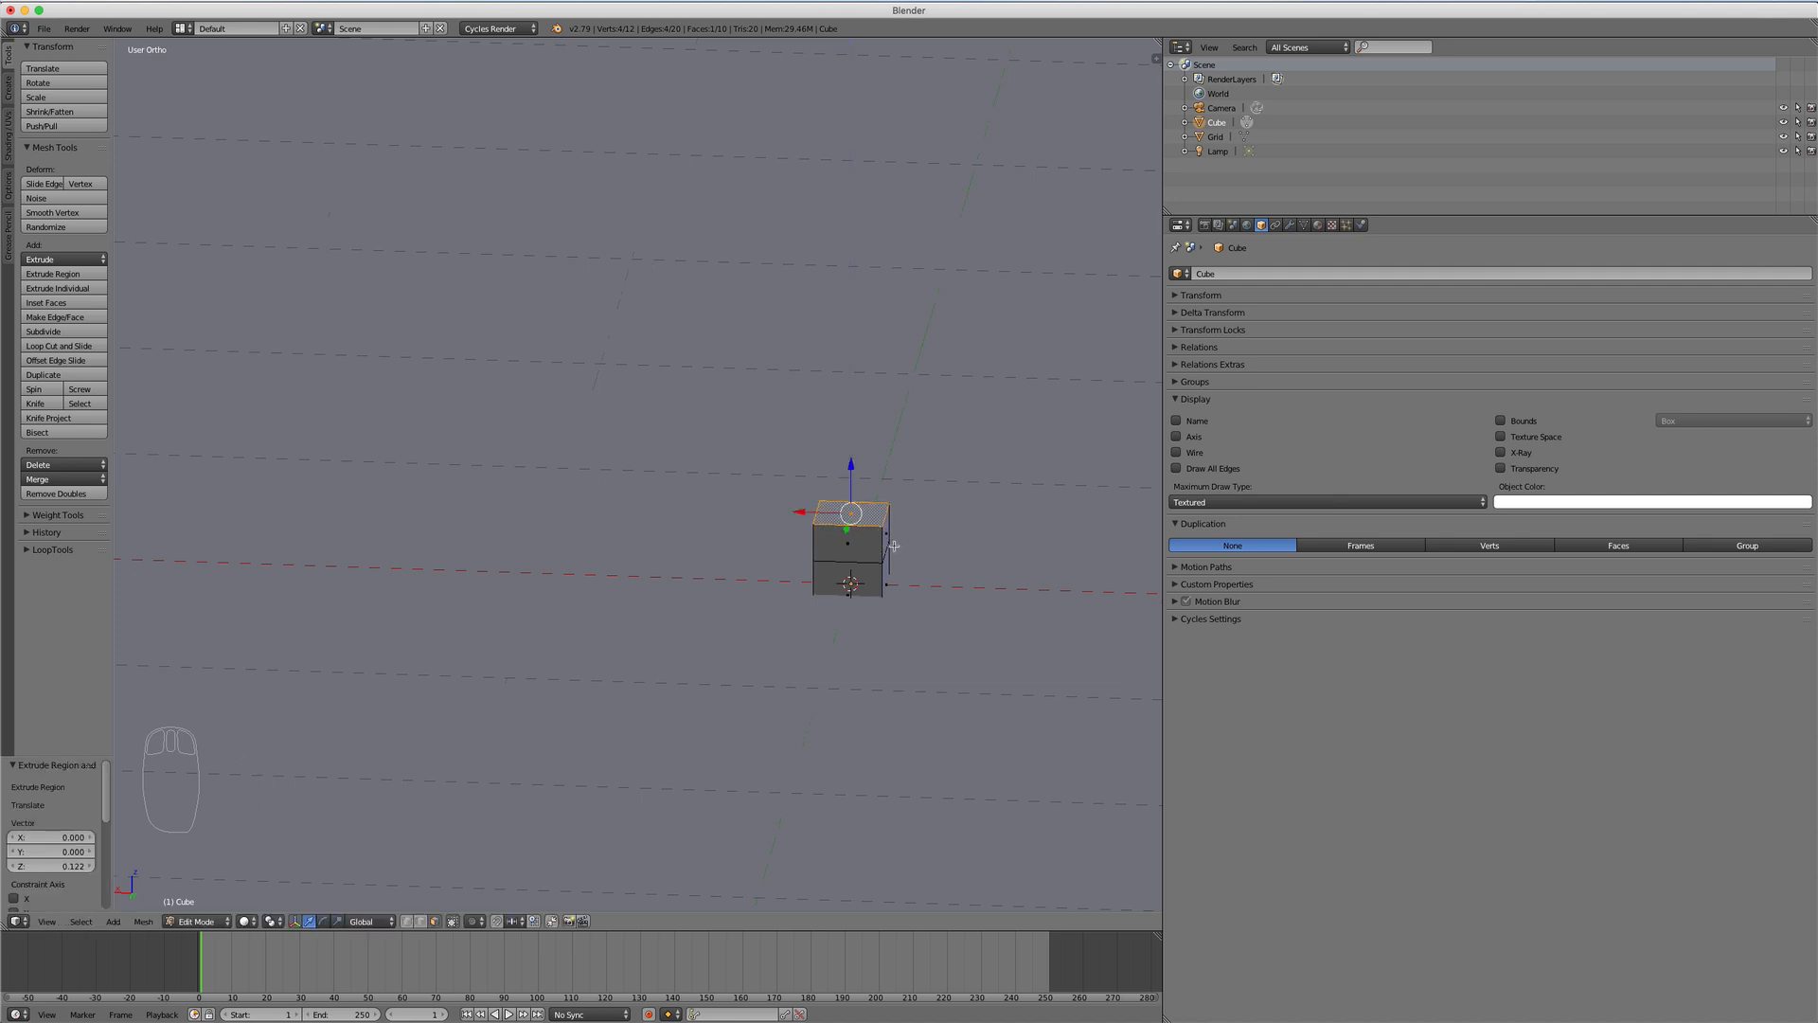
Step: Extrude the top face in place, scale it wider than the base, and extrude it upward about 0.2
{"action": "key", "text": "e"}
{"action": "key", "text": "s"}
{"action": "left_click", "coordinate": [921, 551]}
{"action": "key", "text": "e"}
{"action": "left_click", "coordinate": [921, 494]}
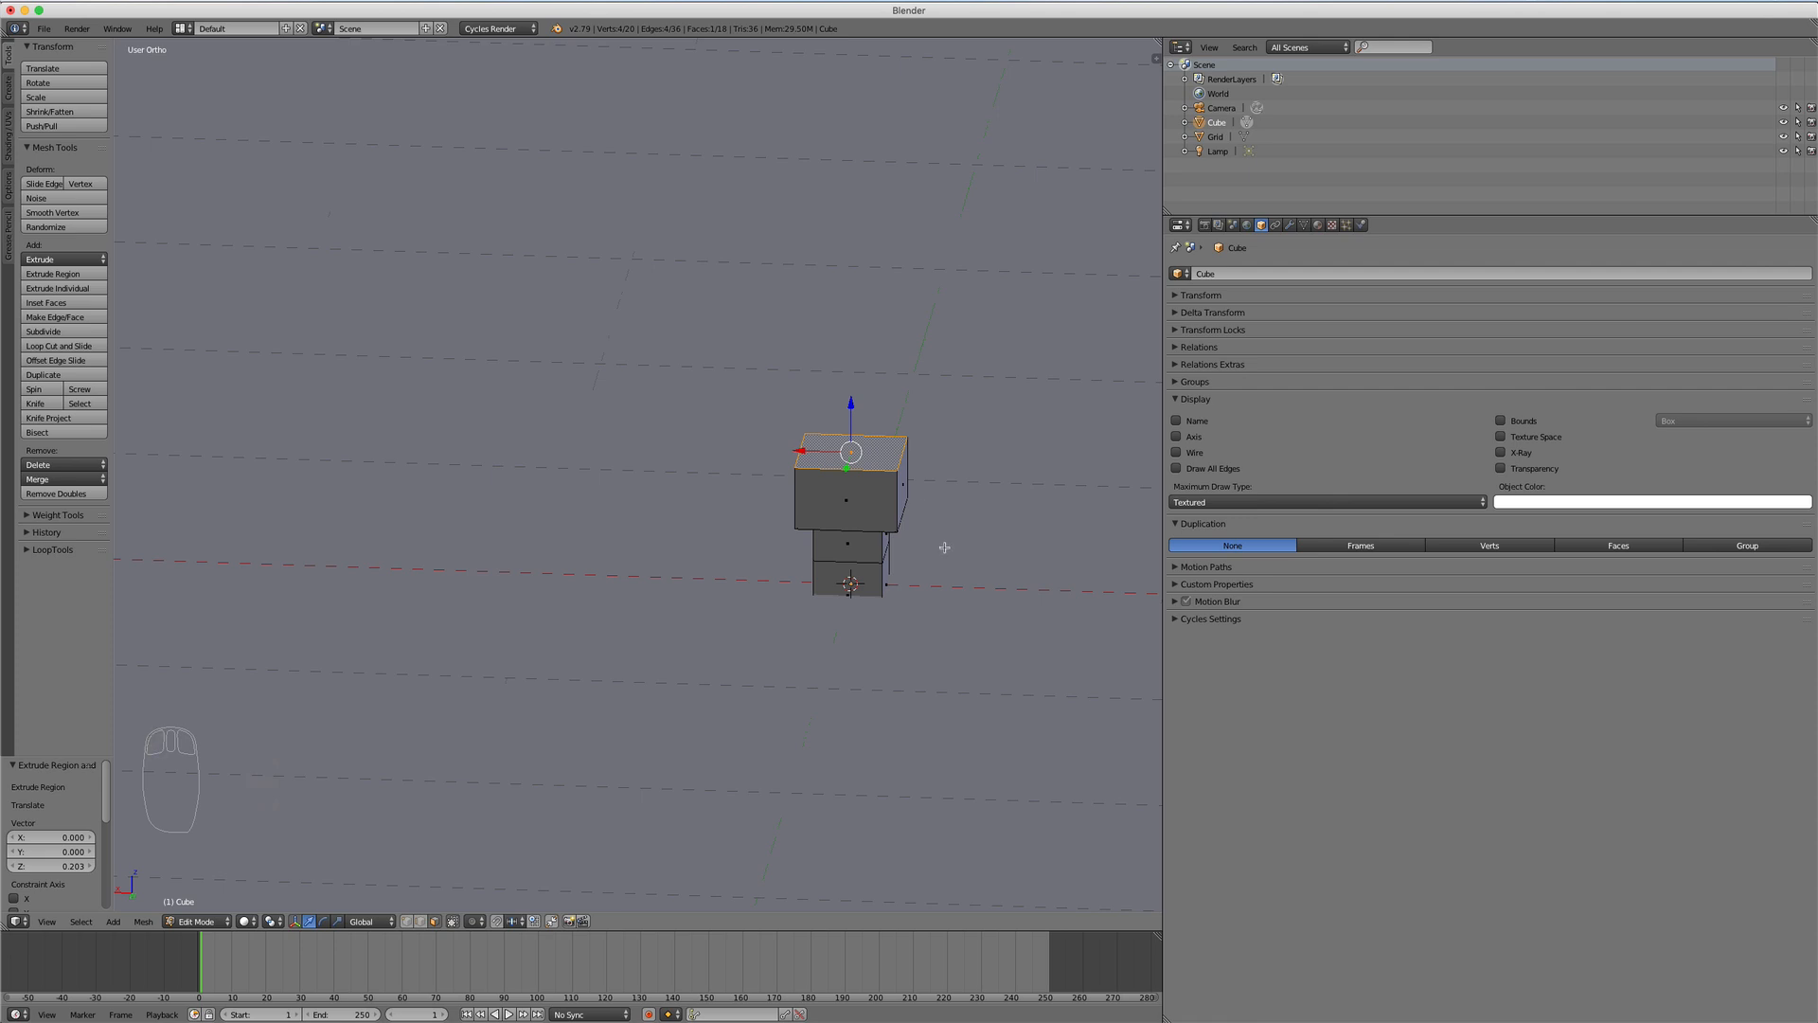
Step: Extrude the widened top face in place, scale it to about 0.67, and extrude it upward about 0.24
{"action": "key", "text": "e"}
{"action": "key", "text": "s"}
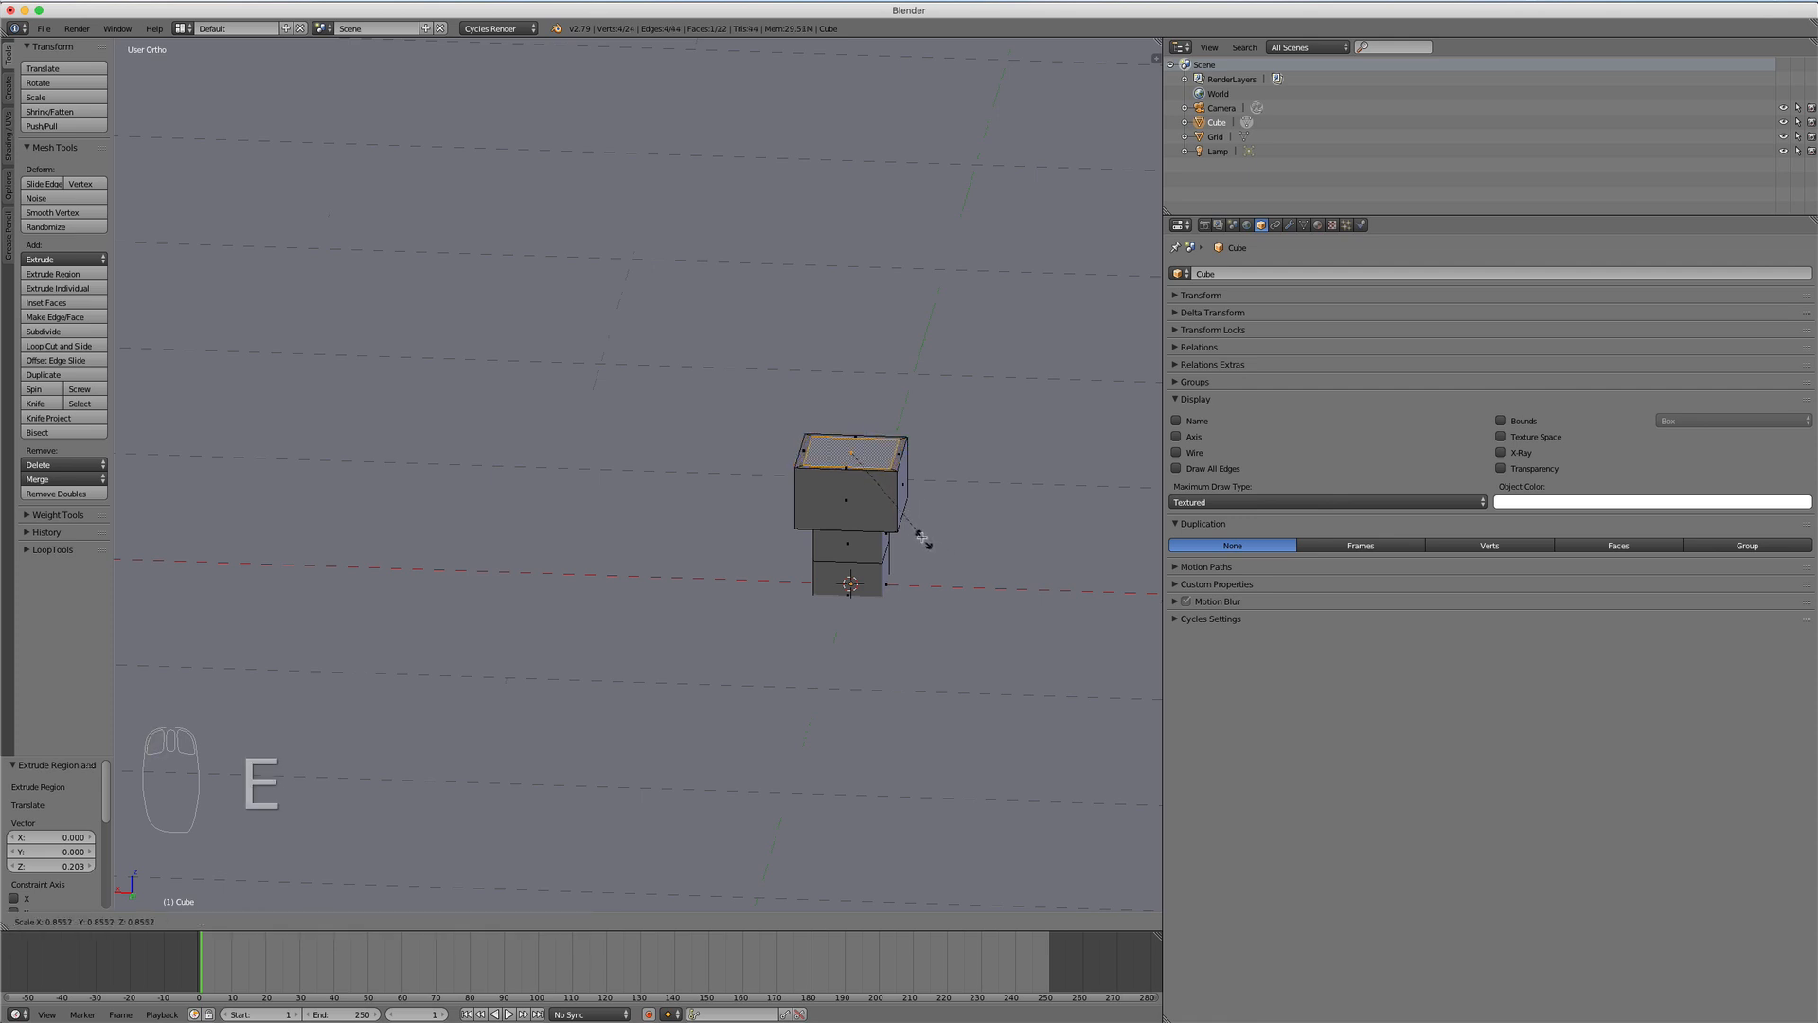
{"action": "left_click", "coordinate": [899, 525]}
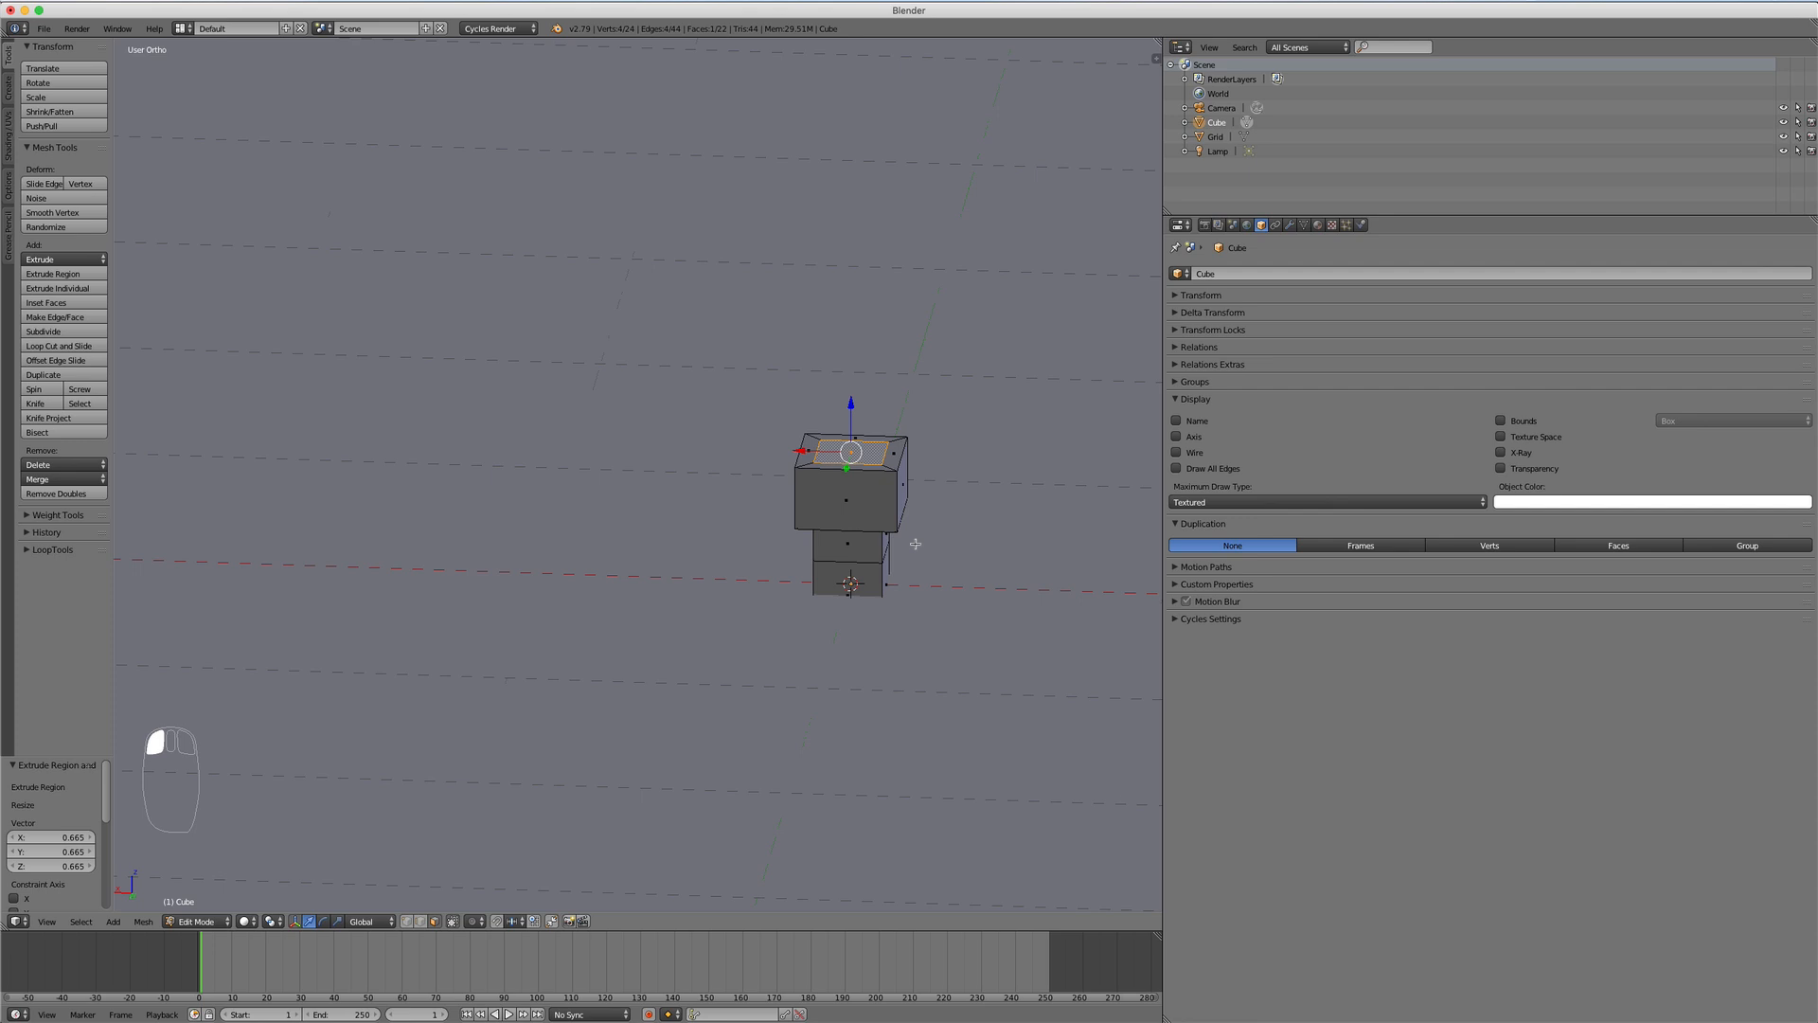
{"action": "key", "text": "e"}
{"action": "left_click", "coordinate": [956, 529]}
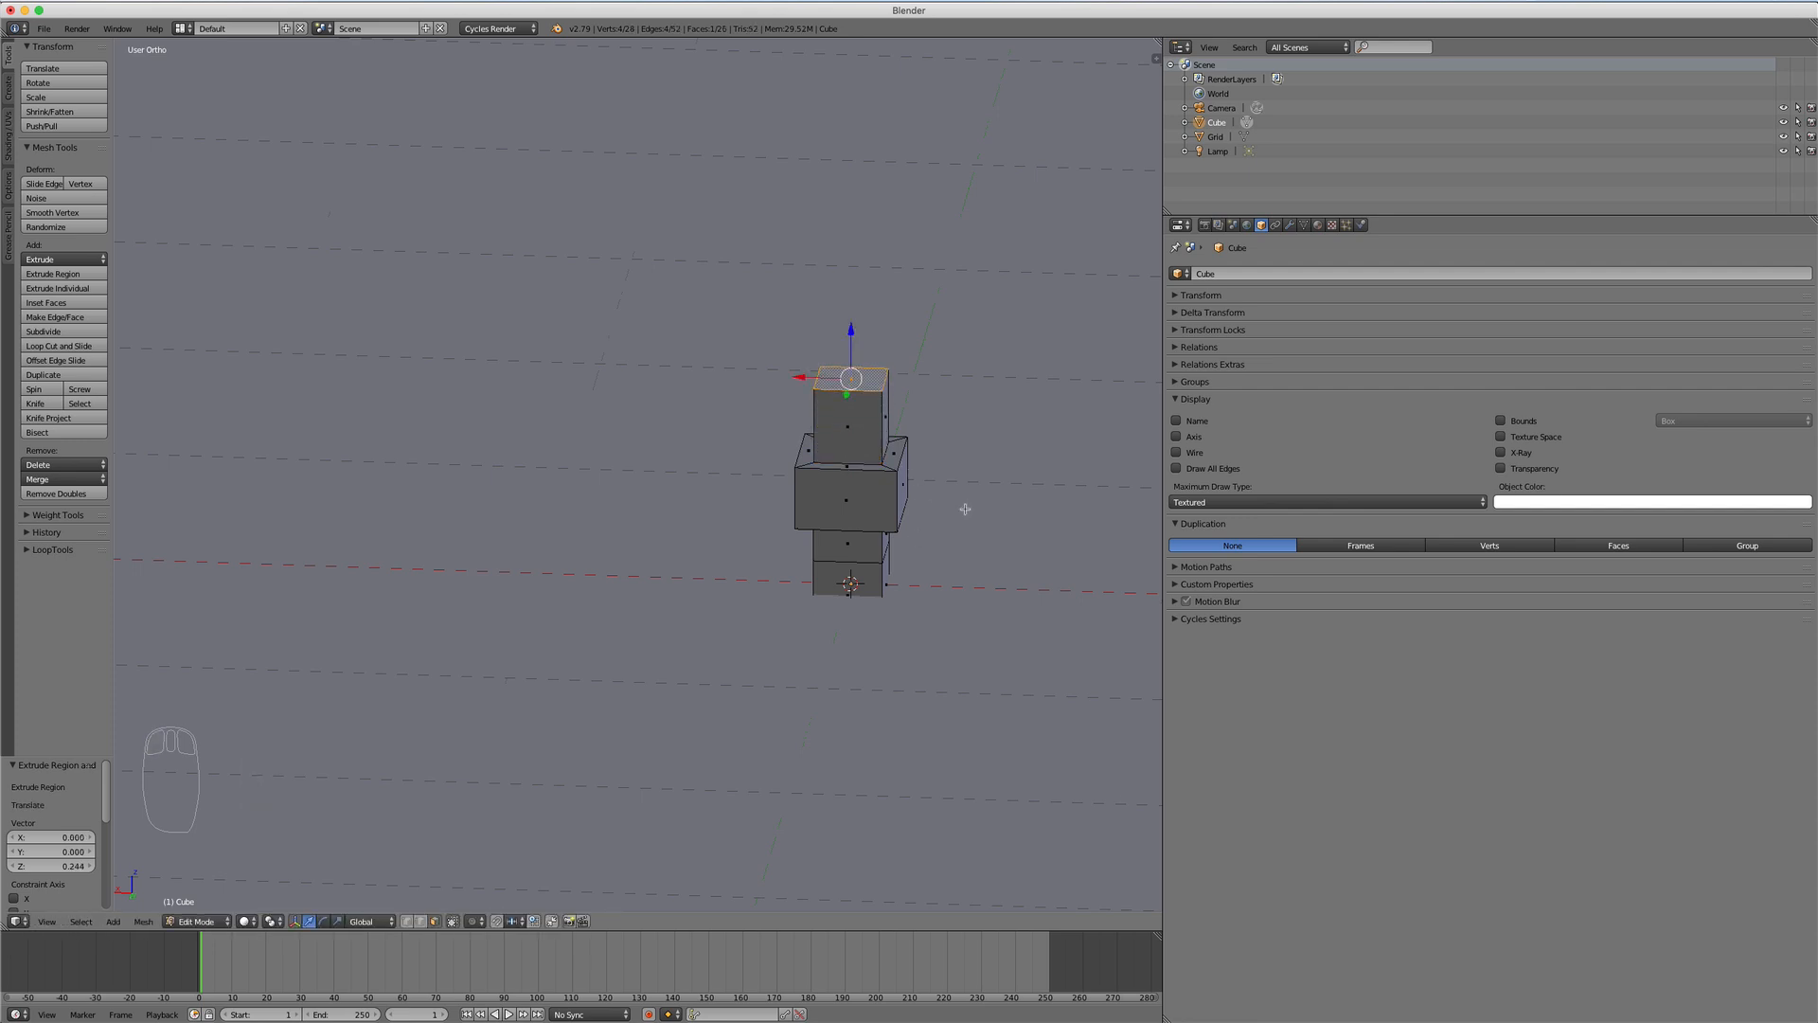
Step: Scale the top face down to taper the tower into a narrow tip and return to Object Mode
{"action": "key", "text": "s"}
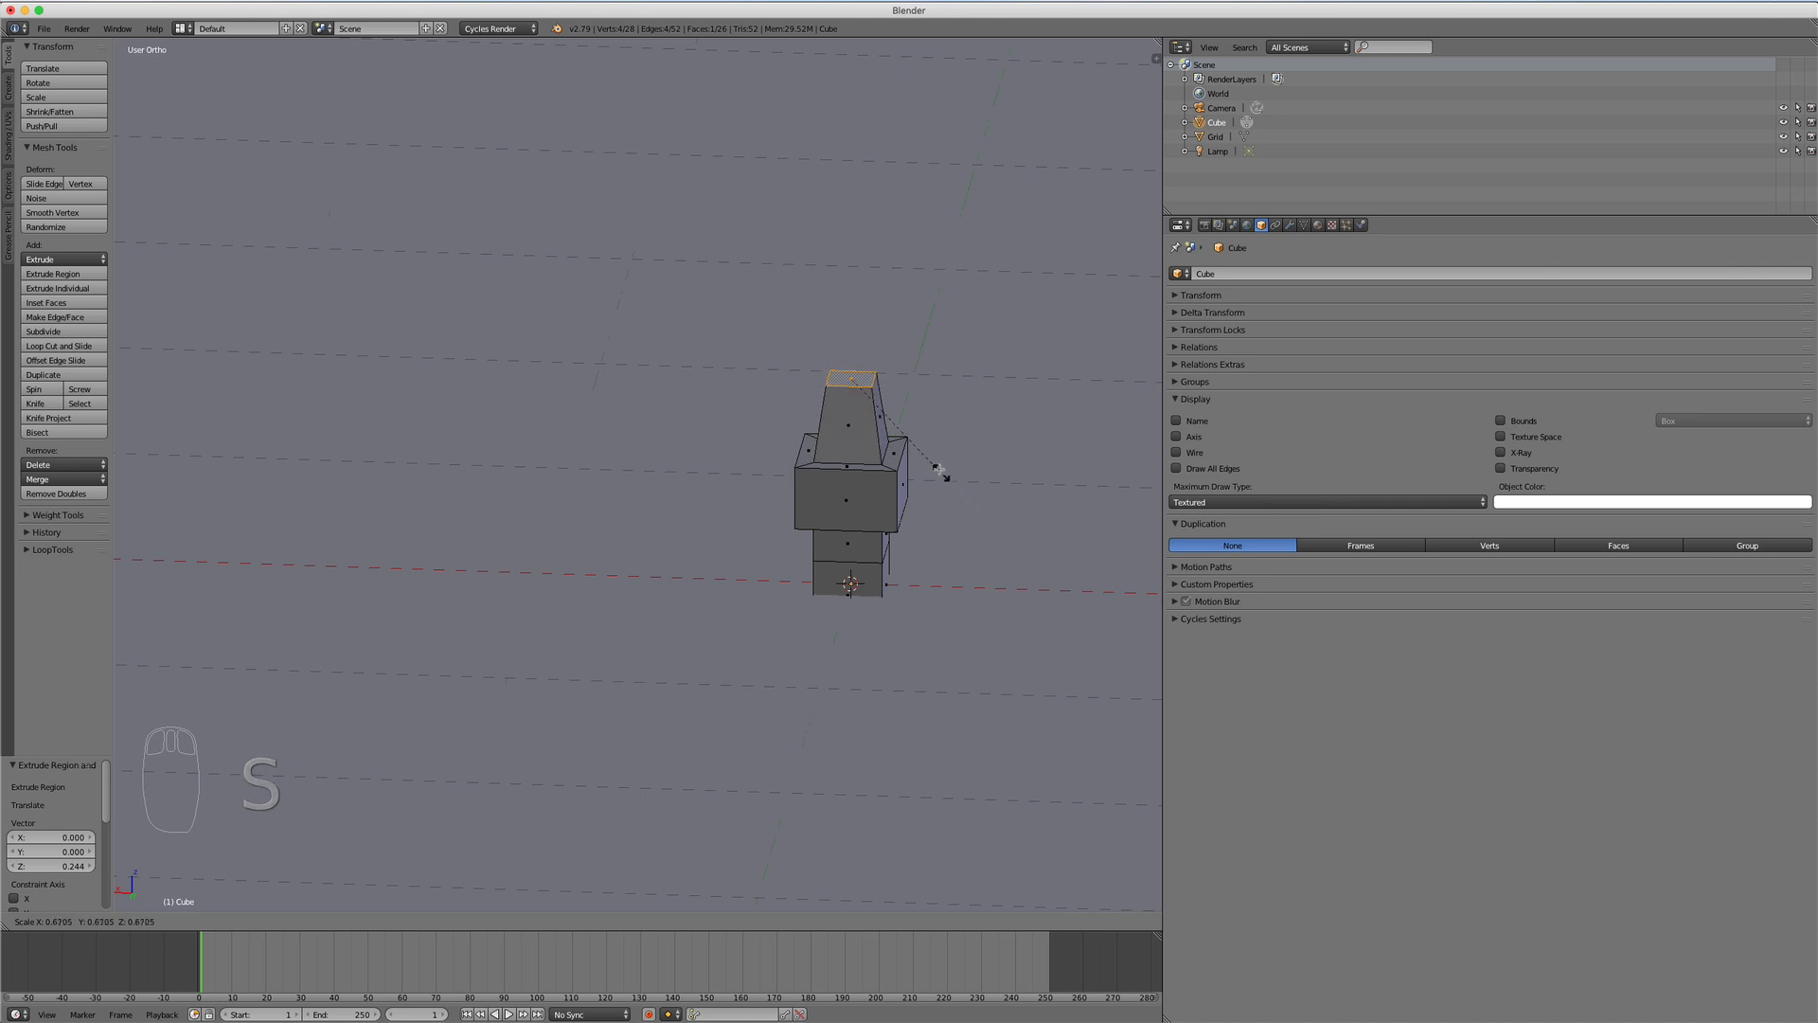
{"action": "left_click", "coordinate": [894, 426]}
{"action": "middle_click_drag", "start_coordinate": [924, 487], "coordinate": [885, 535]}
{"action": "key", "text": "Tab"}
Step: Scale the whole tower object down so it is small relative to the grid
{"action": "scroll", "coordinate": [938, 538], "scroll_direction": "up", "scroll_amount": 4}
{"action": "key", "text": "s"}
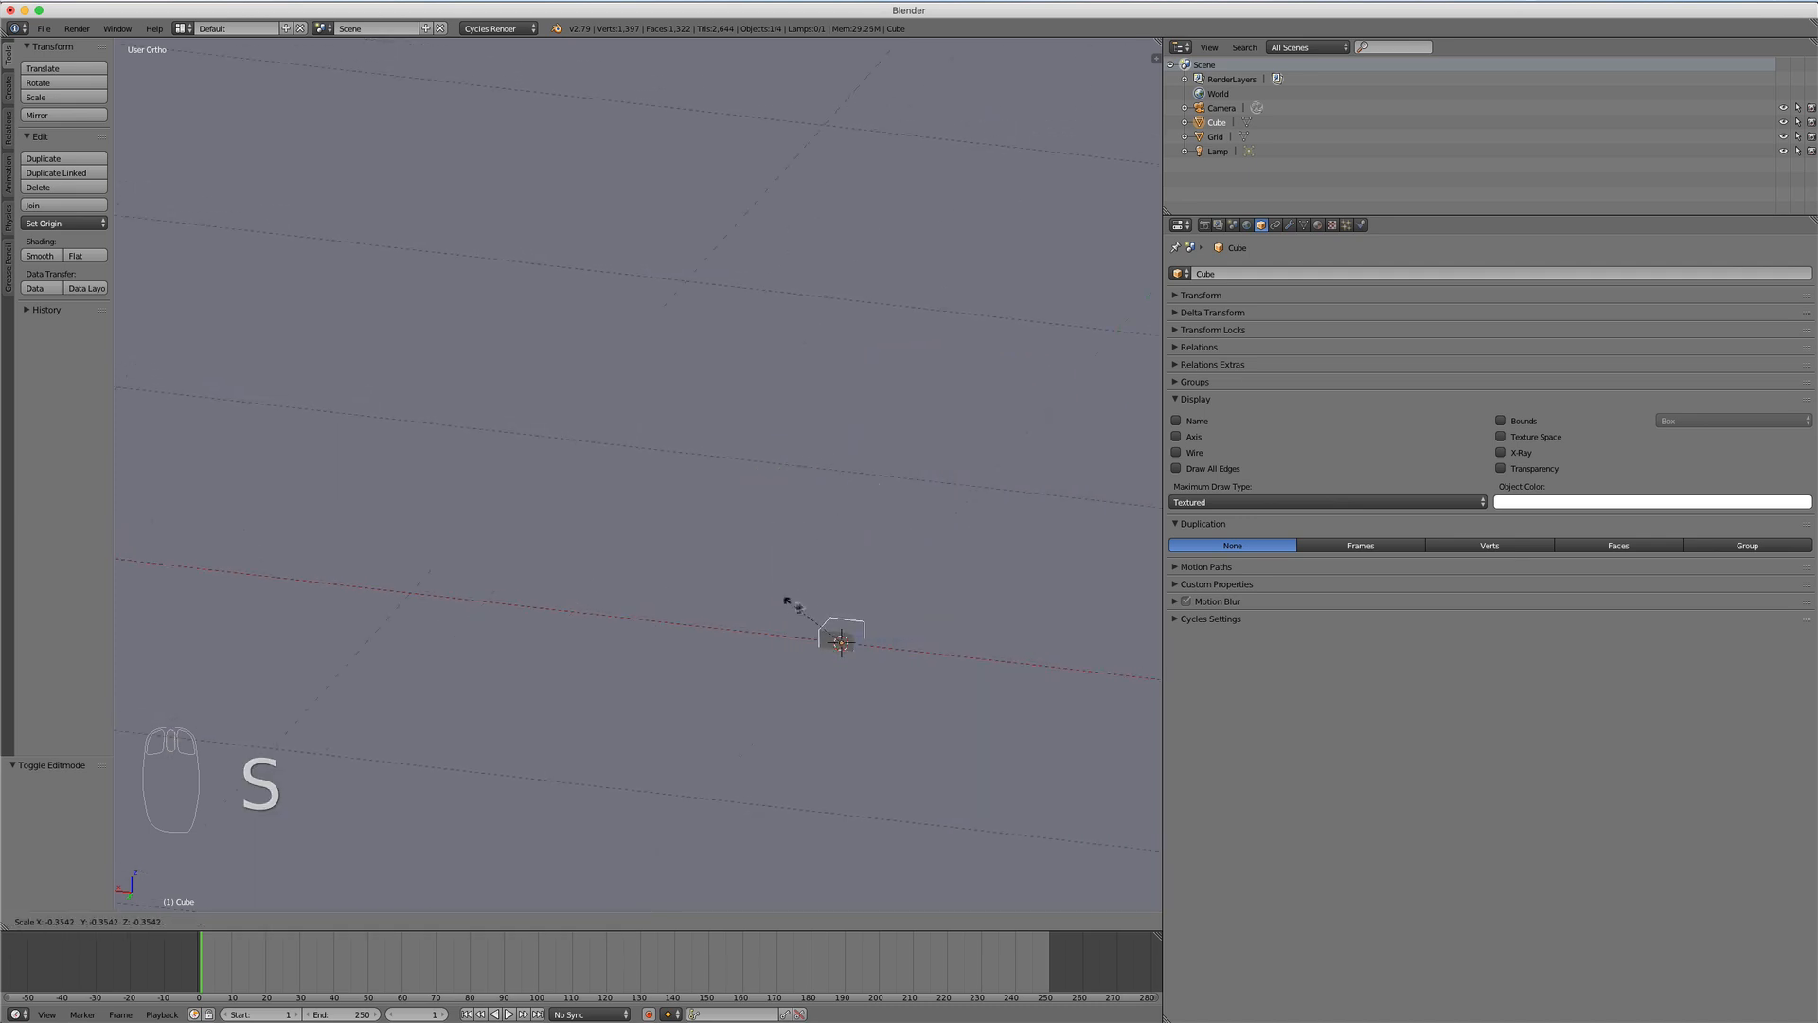
{"action": "left_click", "coordinate": [889, 600]}
{"action": "scroll", "coordinate": [888, 601], "scroll_direction": "down", "scroll_amount": 12}
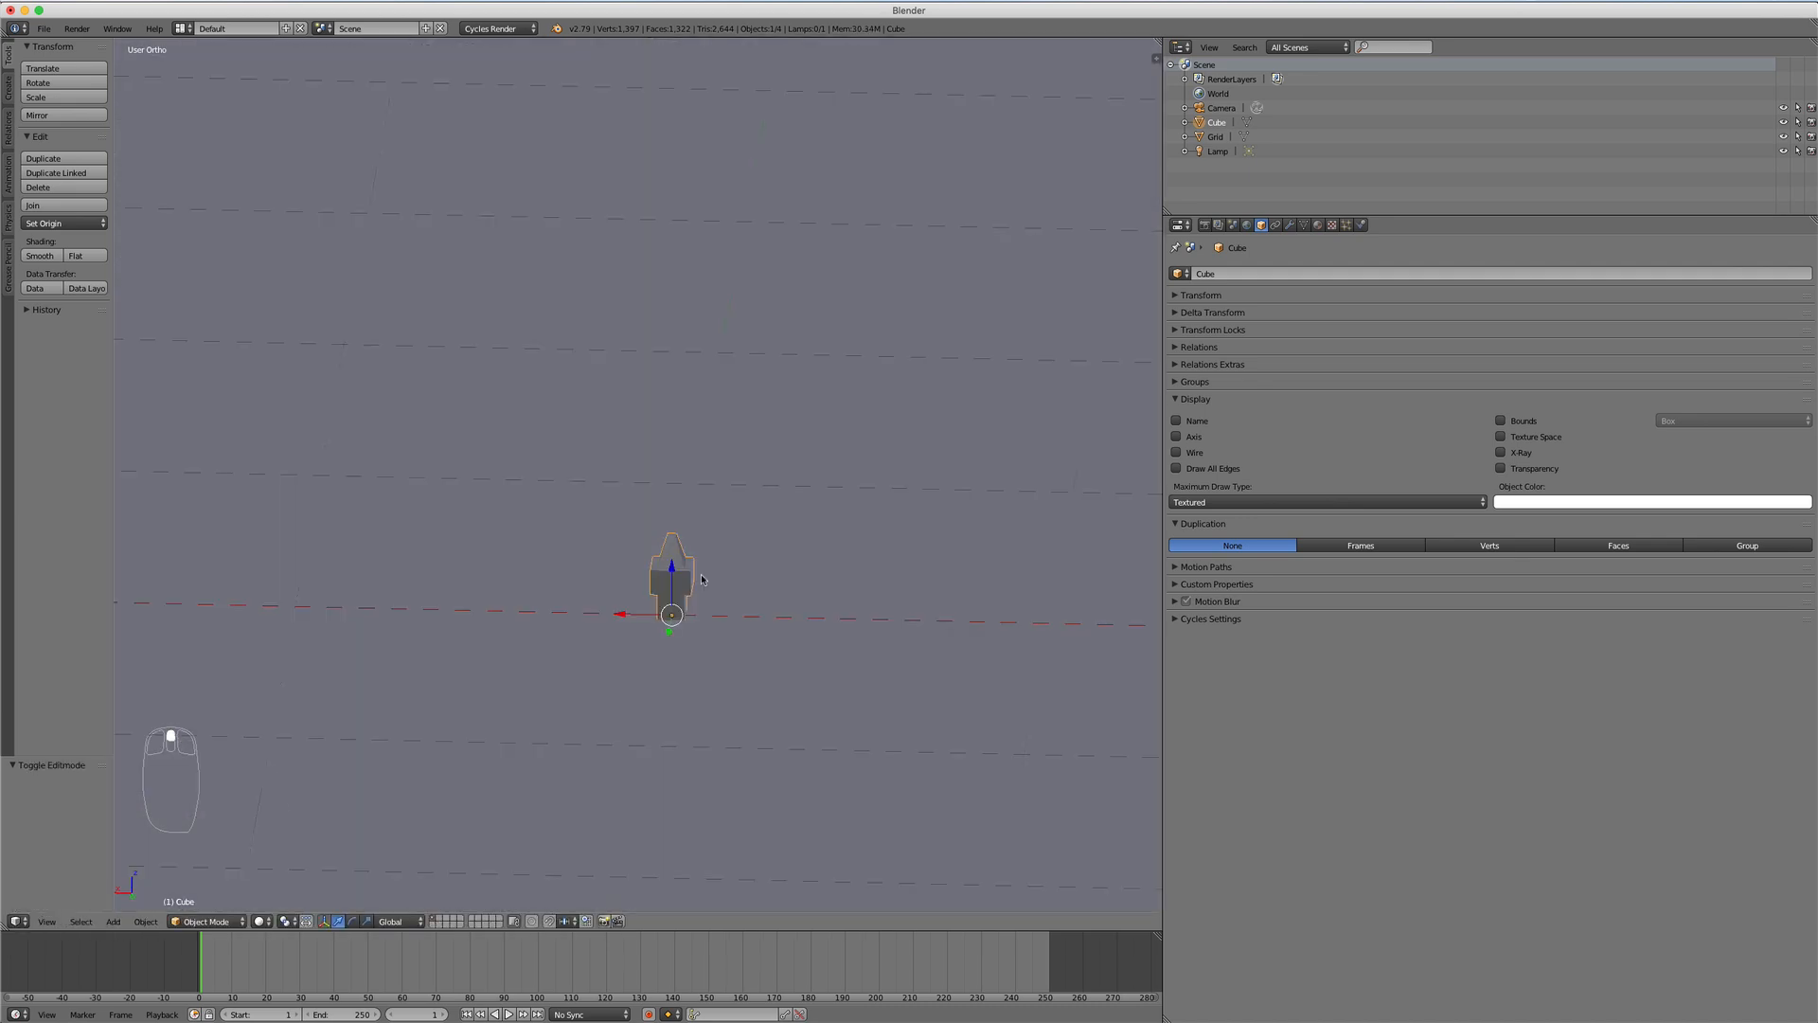
Step: Select the tower, add the grid as the active object, and parent the tower to it with the Object option
{"action": "key", "text": "a"}
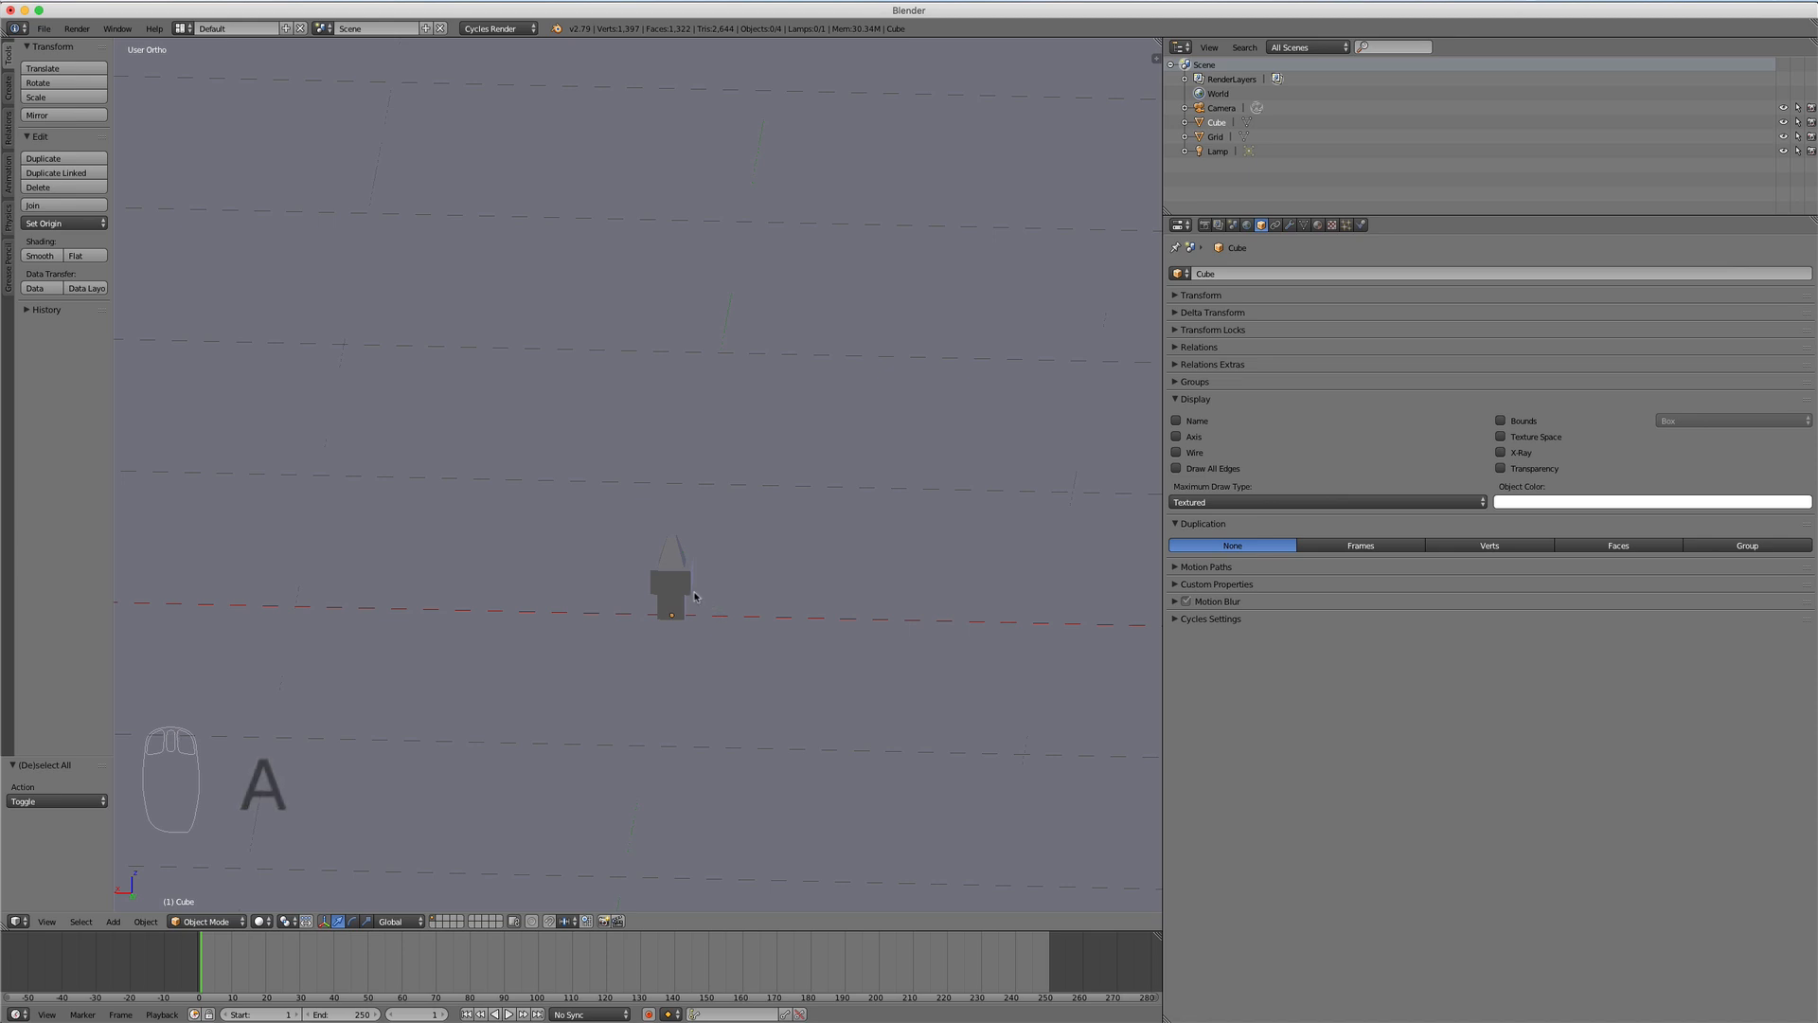
{"action": "right_click", "coordinate": [676, 581]}
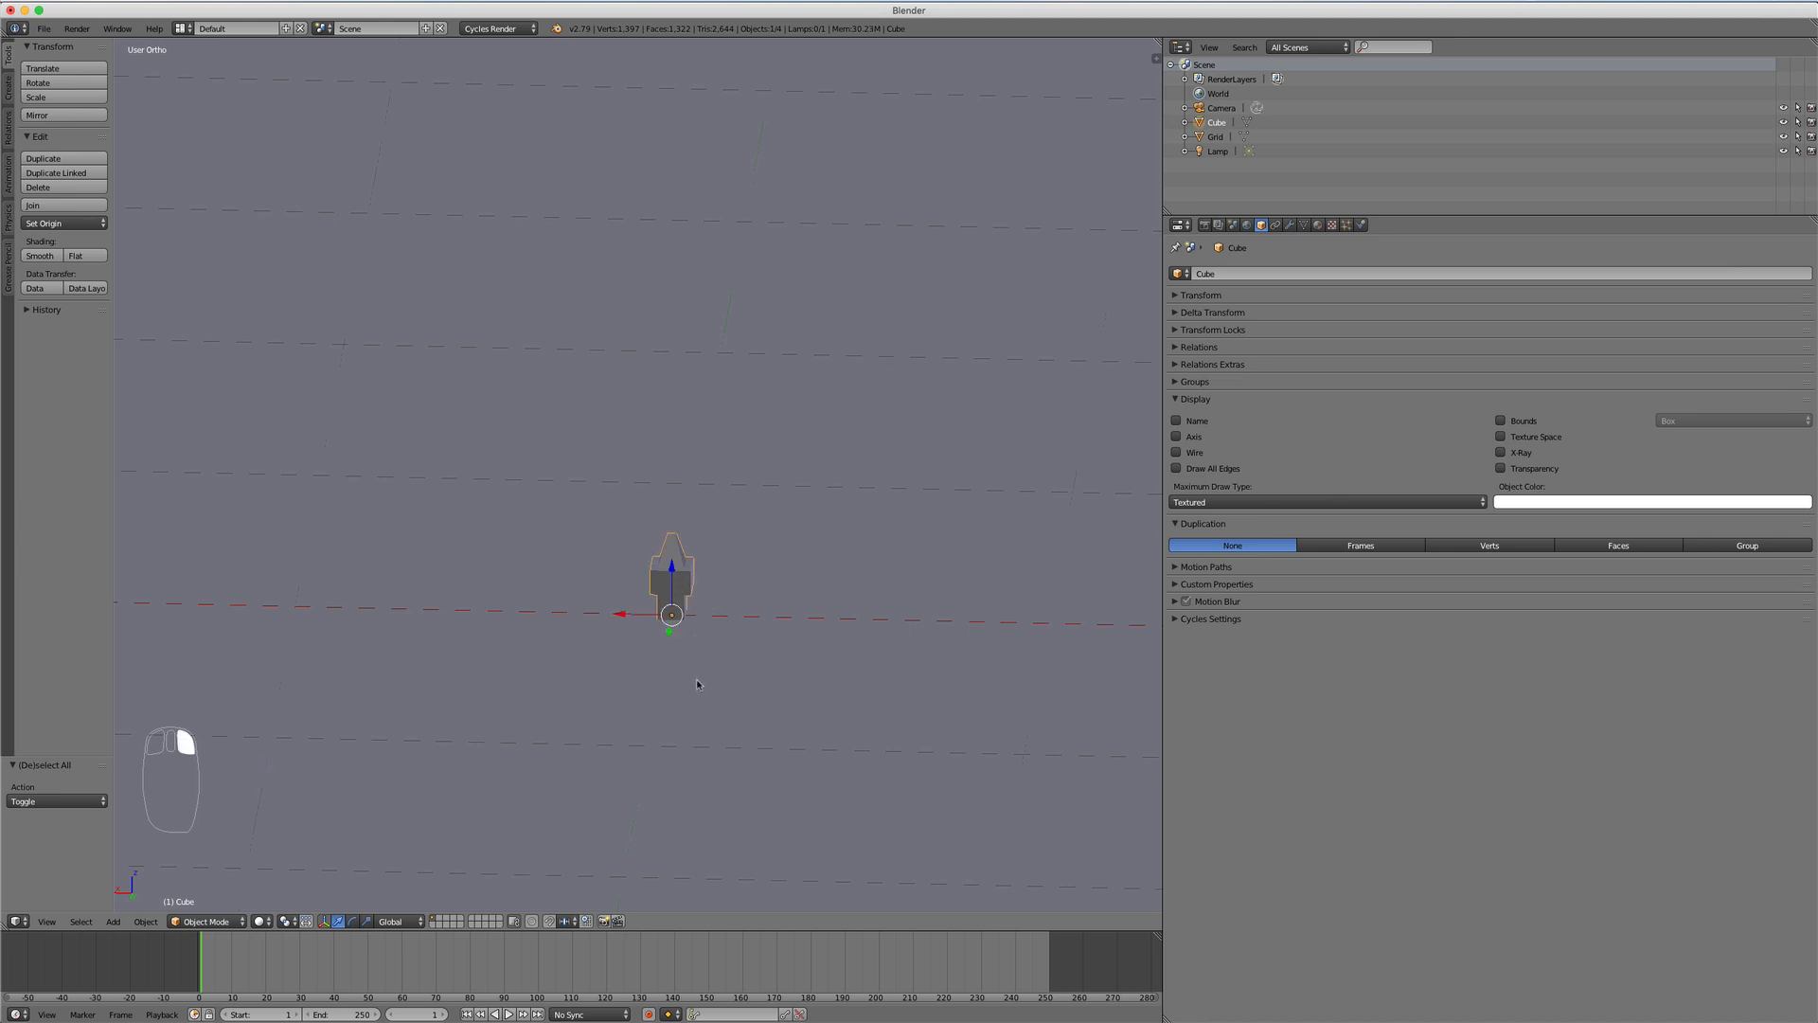
{"action": "scroll", "coordinate": [698, 682], "scroll_direction": "down", "scroll_amount": 5}
{"action": "right_click", "coordinate": [728, 634], "text": "shift"}
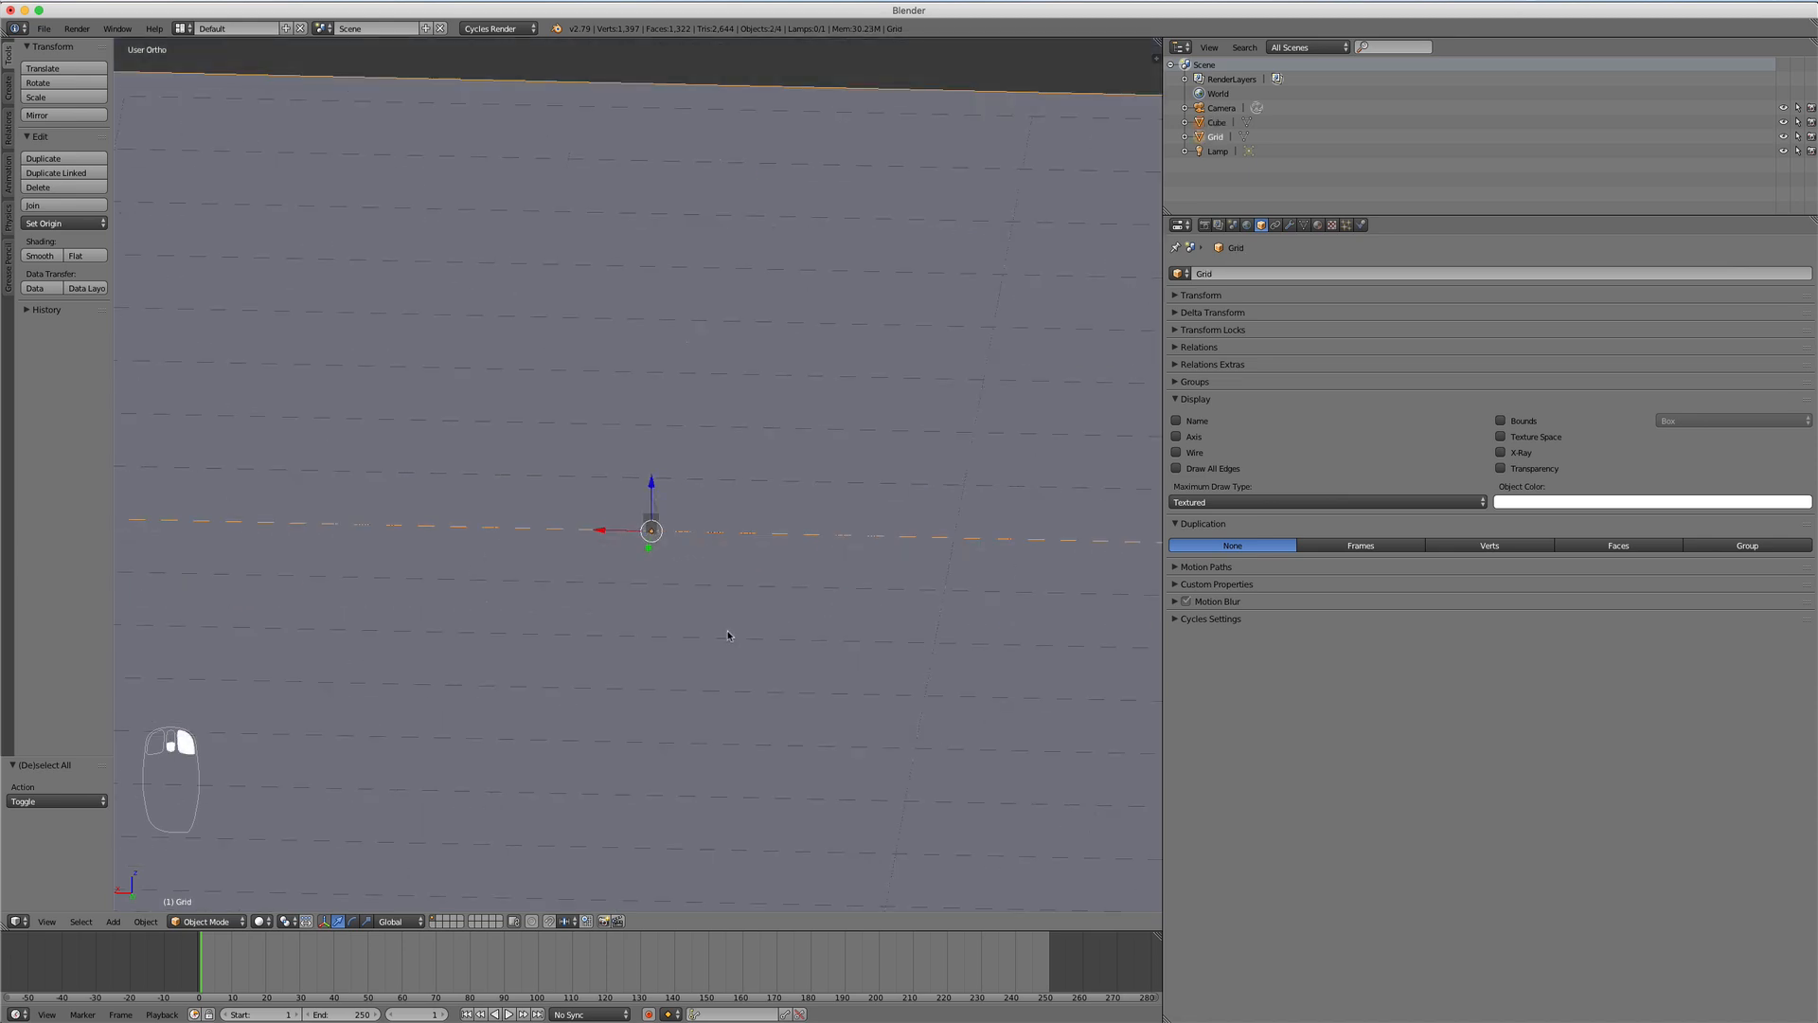
{"action": "key", "text": "ctrl+p"}
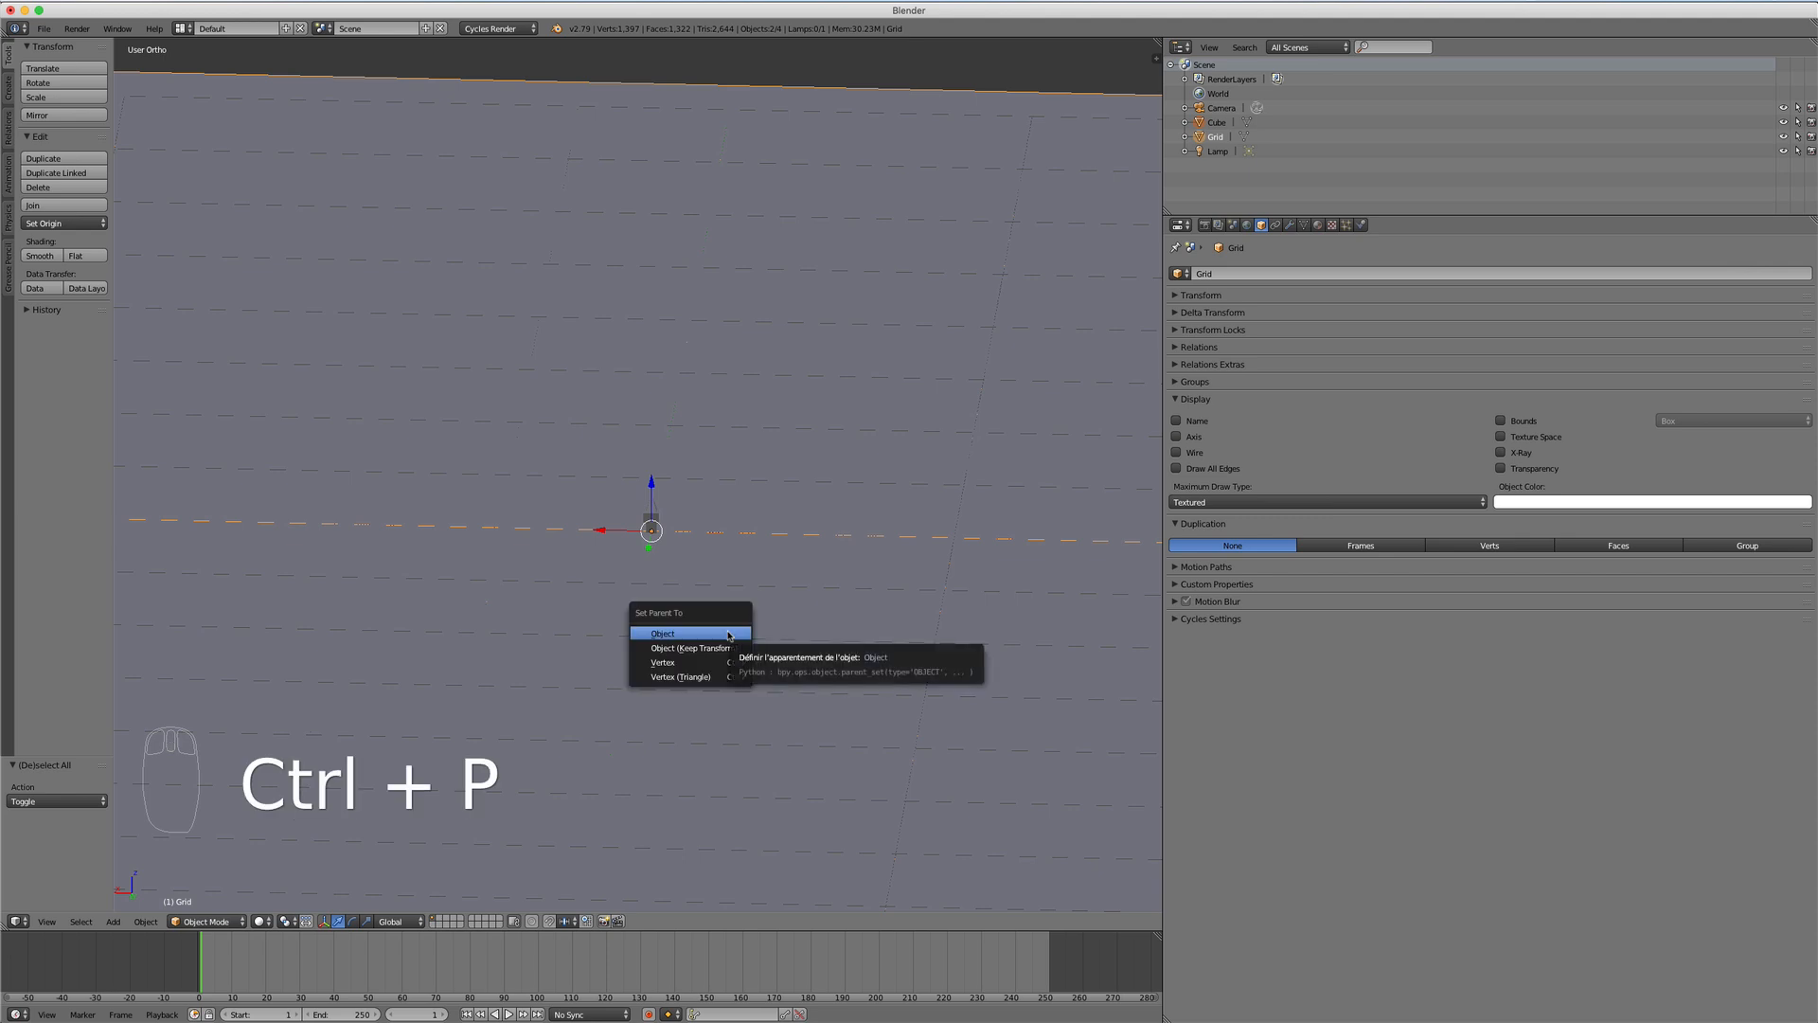
{"action": "left_click", "coordinate": [729, 633]}
{"action": "scroll", "coordinate": [673, 539], "scroll_direction": "down", "scroll_amount": 2}
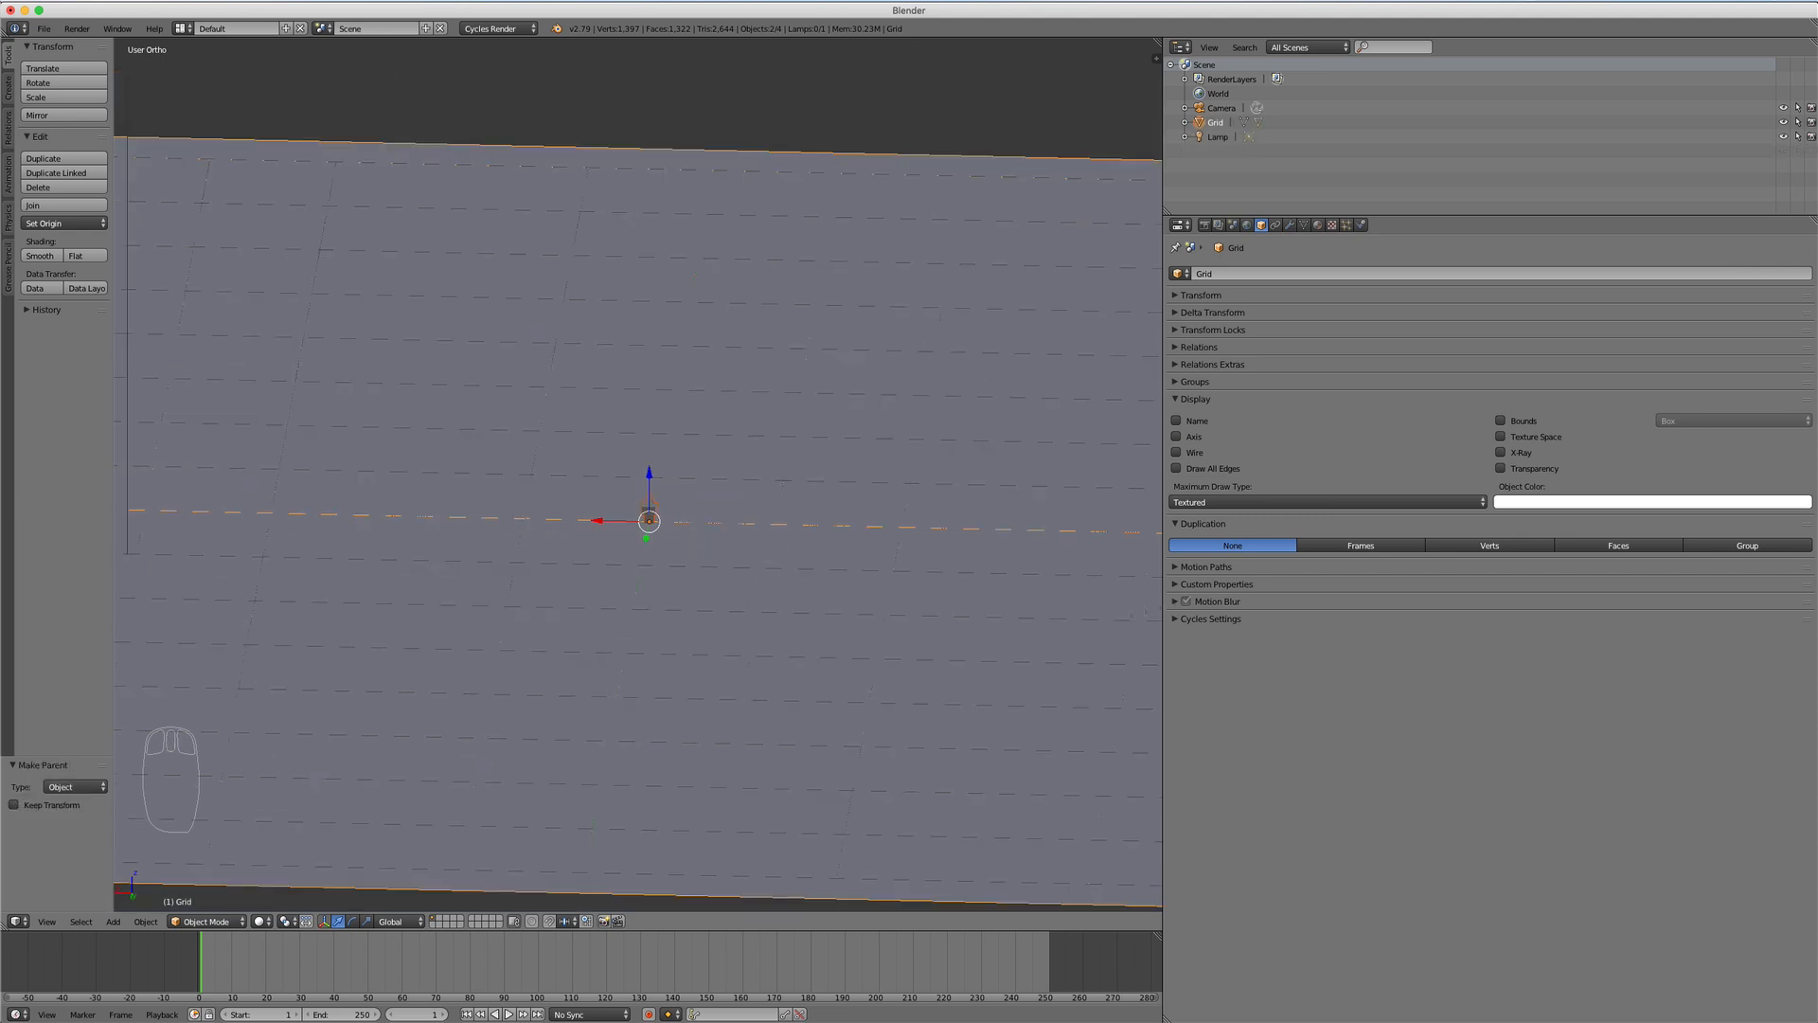
Step: Set the grid's duplication to Verts and inspect the towers across its surface
{"action": "left_click", "coordinate": [1489, 545]}
{"action": "scroll", "coordinate": [640, 511], "scroll_direction": "down", "scroll_amount": 2}
{"action": "middle_click_drag", "start_coordinate": [747, 585], "coordinate": [855, 590]}
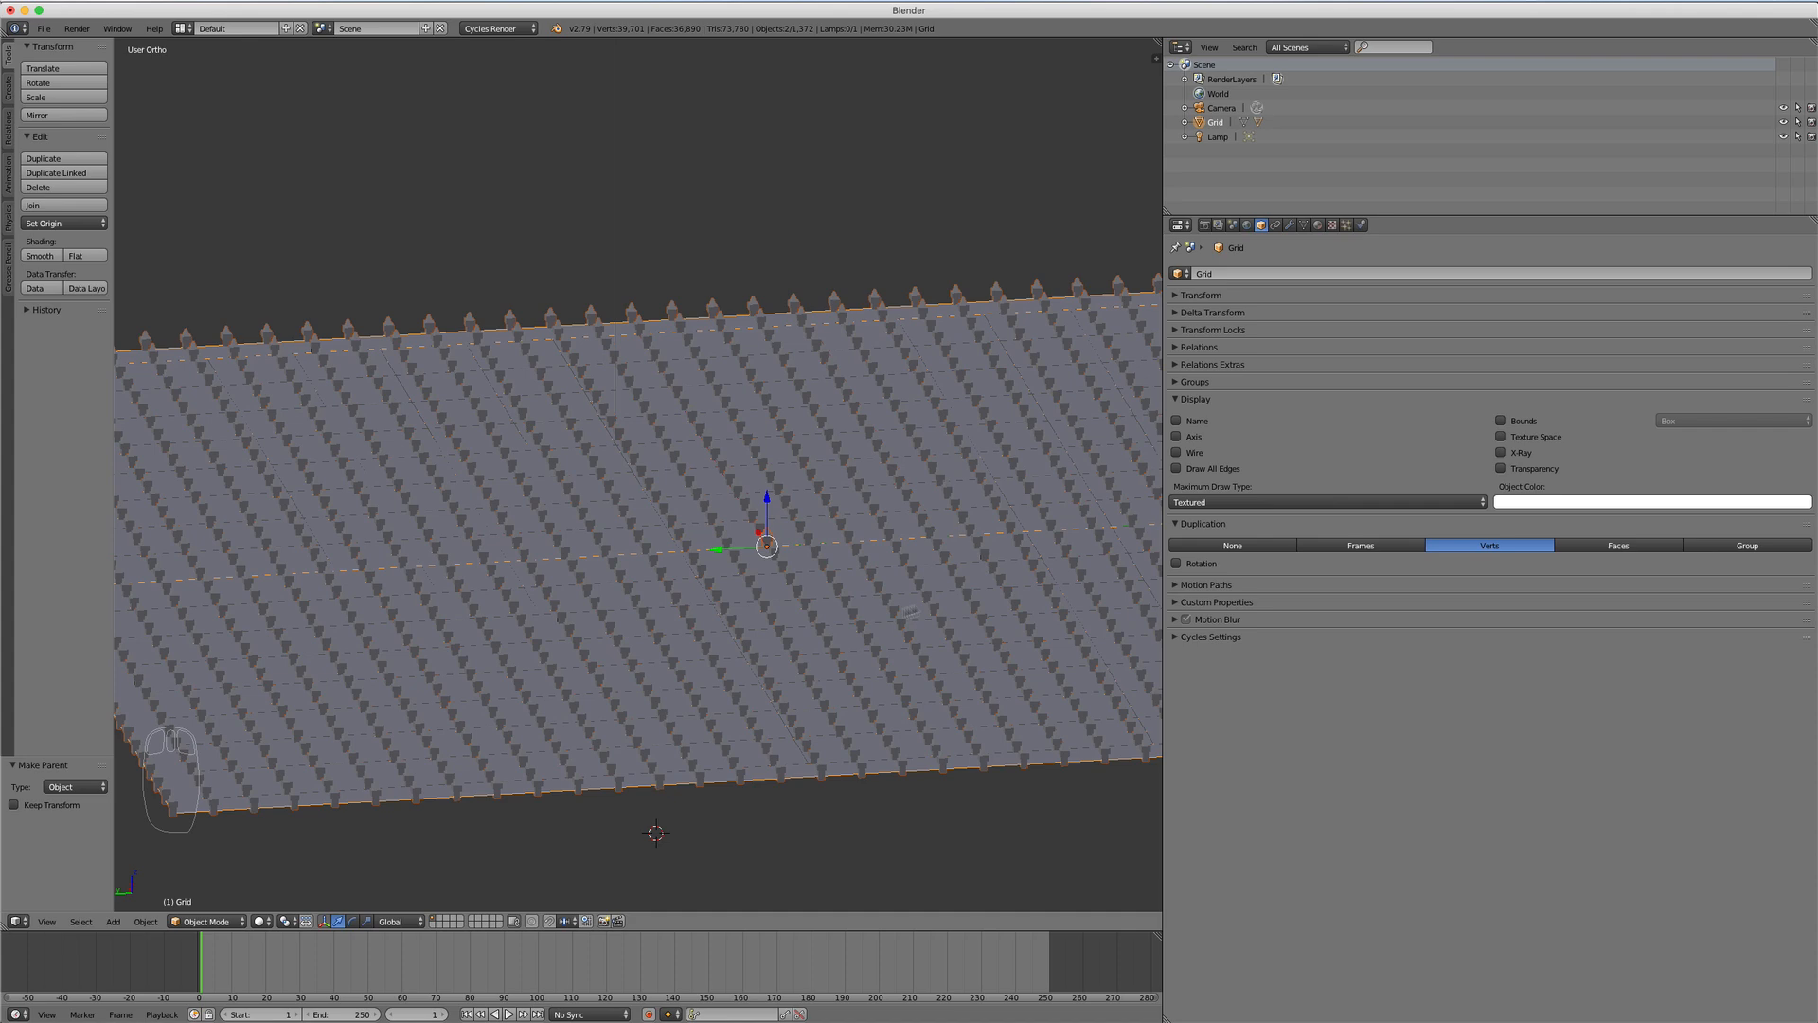
Step: Switch the grid's duplication to Faces, enable Scale, and raise Inherit Scale to about 192.1
{"action": "left_click", "coordinate": [1610, 549]}
{"action": "mouse_move", "coordinate": [825, 572]}
{"action": "middle_mouse_down"}
{"action": "mouse_move", "coordinate": [901, 604]}
{"action": "mouse_move", "coordinate": [650, 792]}
{"action": "mouse_move", "coordinate": [857, 572]}
{"action": "mouse_move", "coordinate": [823, 560]}
{"action": "middle_mouse_up"}
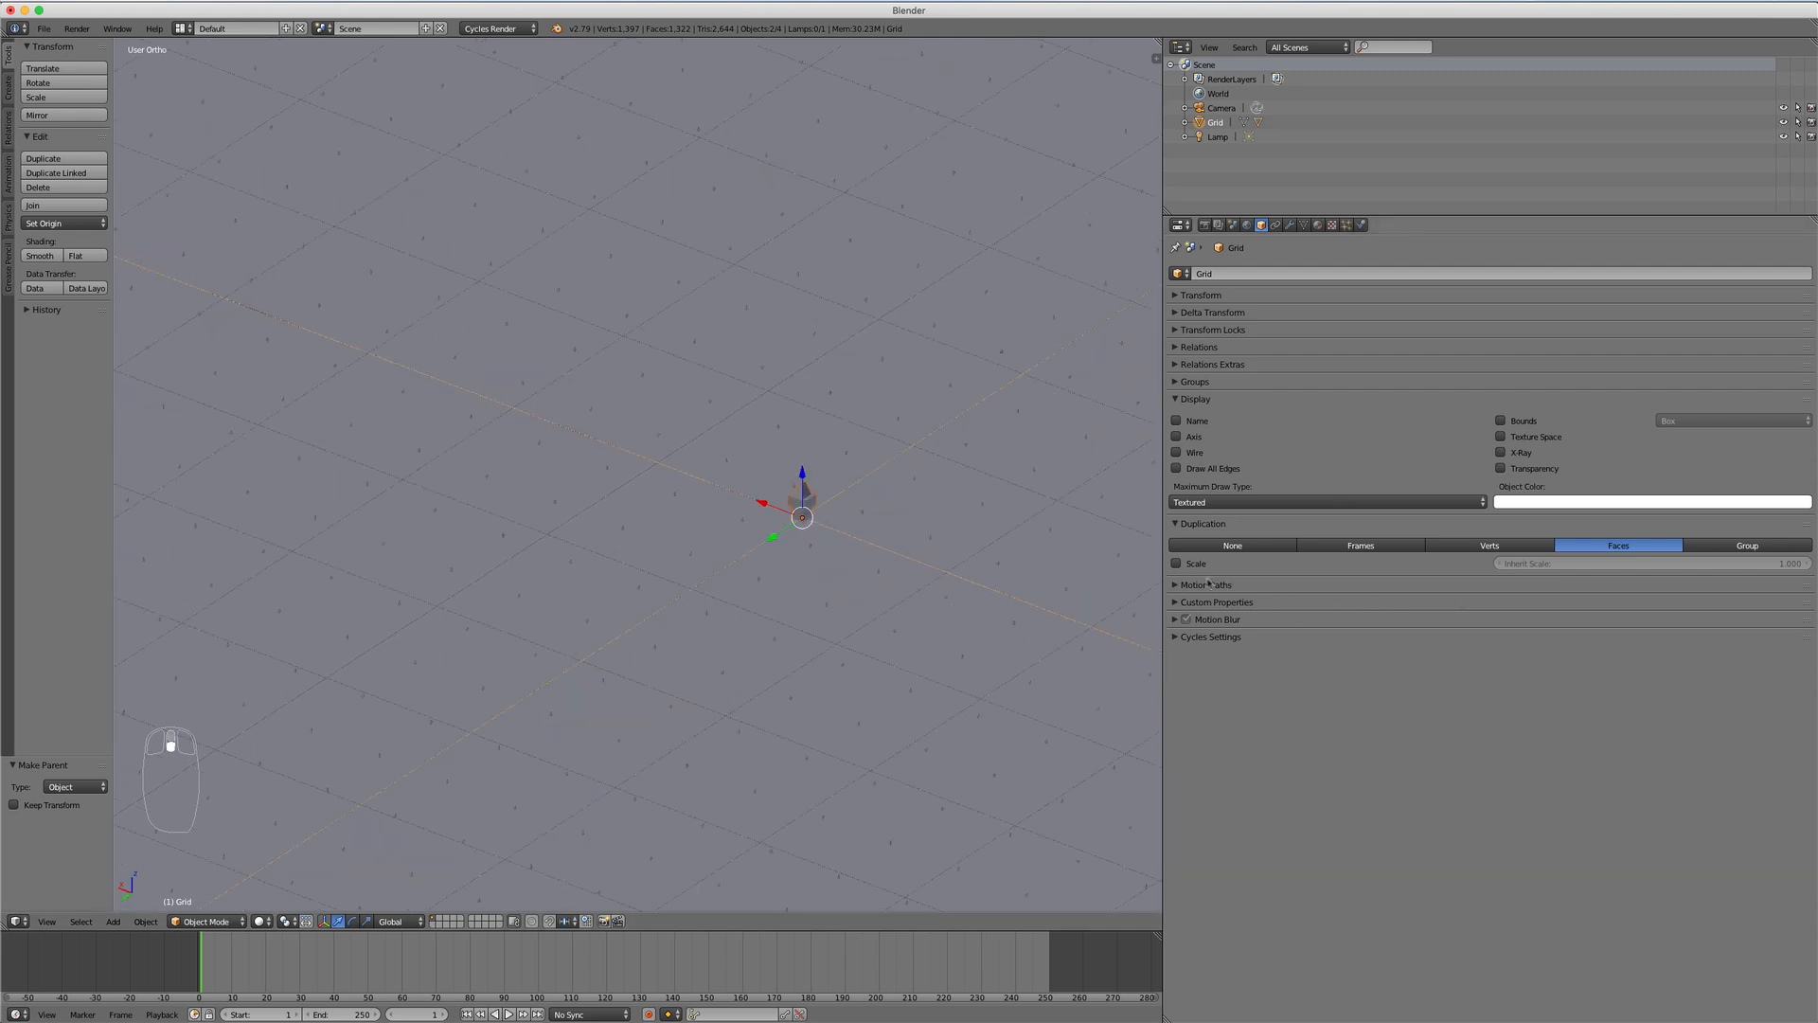
{"action": "left_click", "coordinate": [1177, 564]}
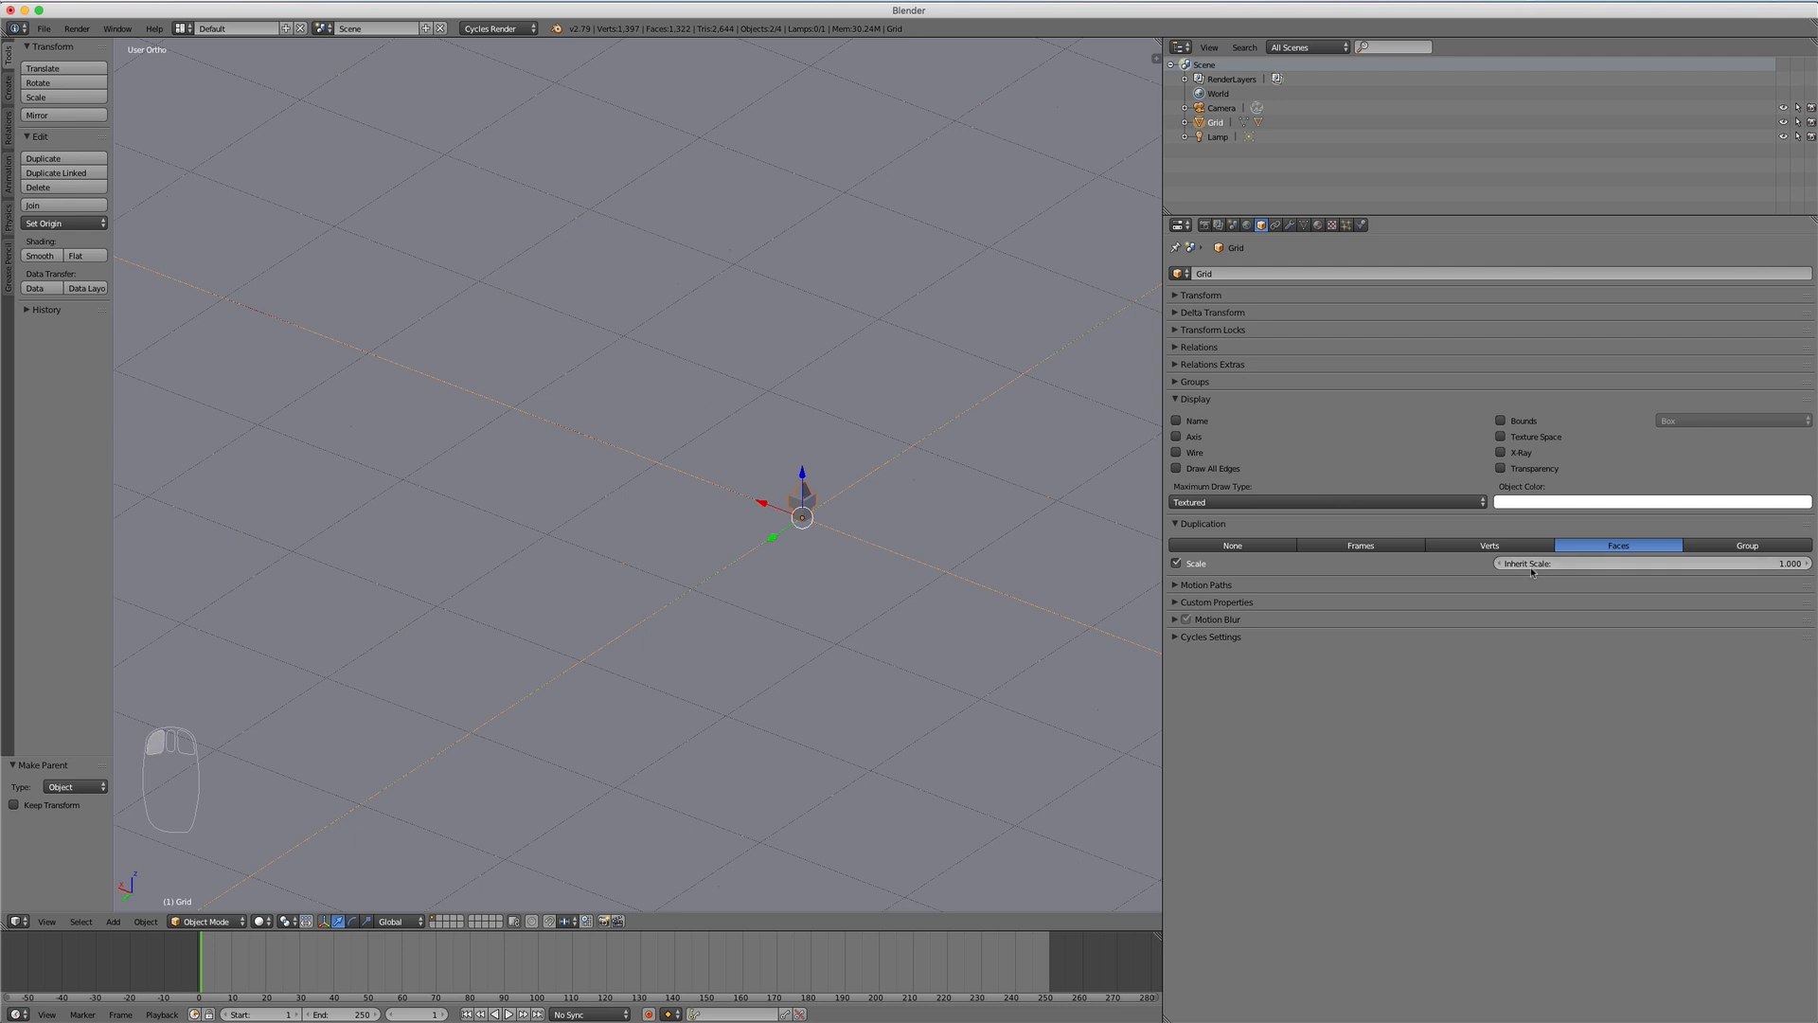
{"action": "left_click_drag", "start_coordinate": [1529, 567], "coordinate": [1816, 568]}
{"action": "middle_click_drag", "start_coordinate": [867, 555], "coordinate": [947, 536]}
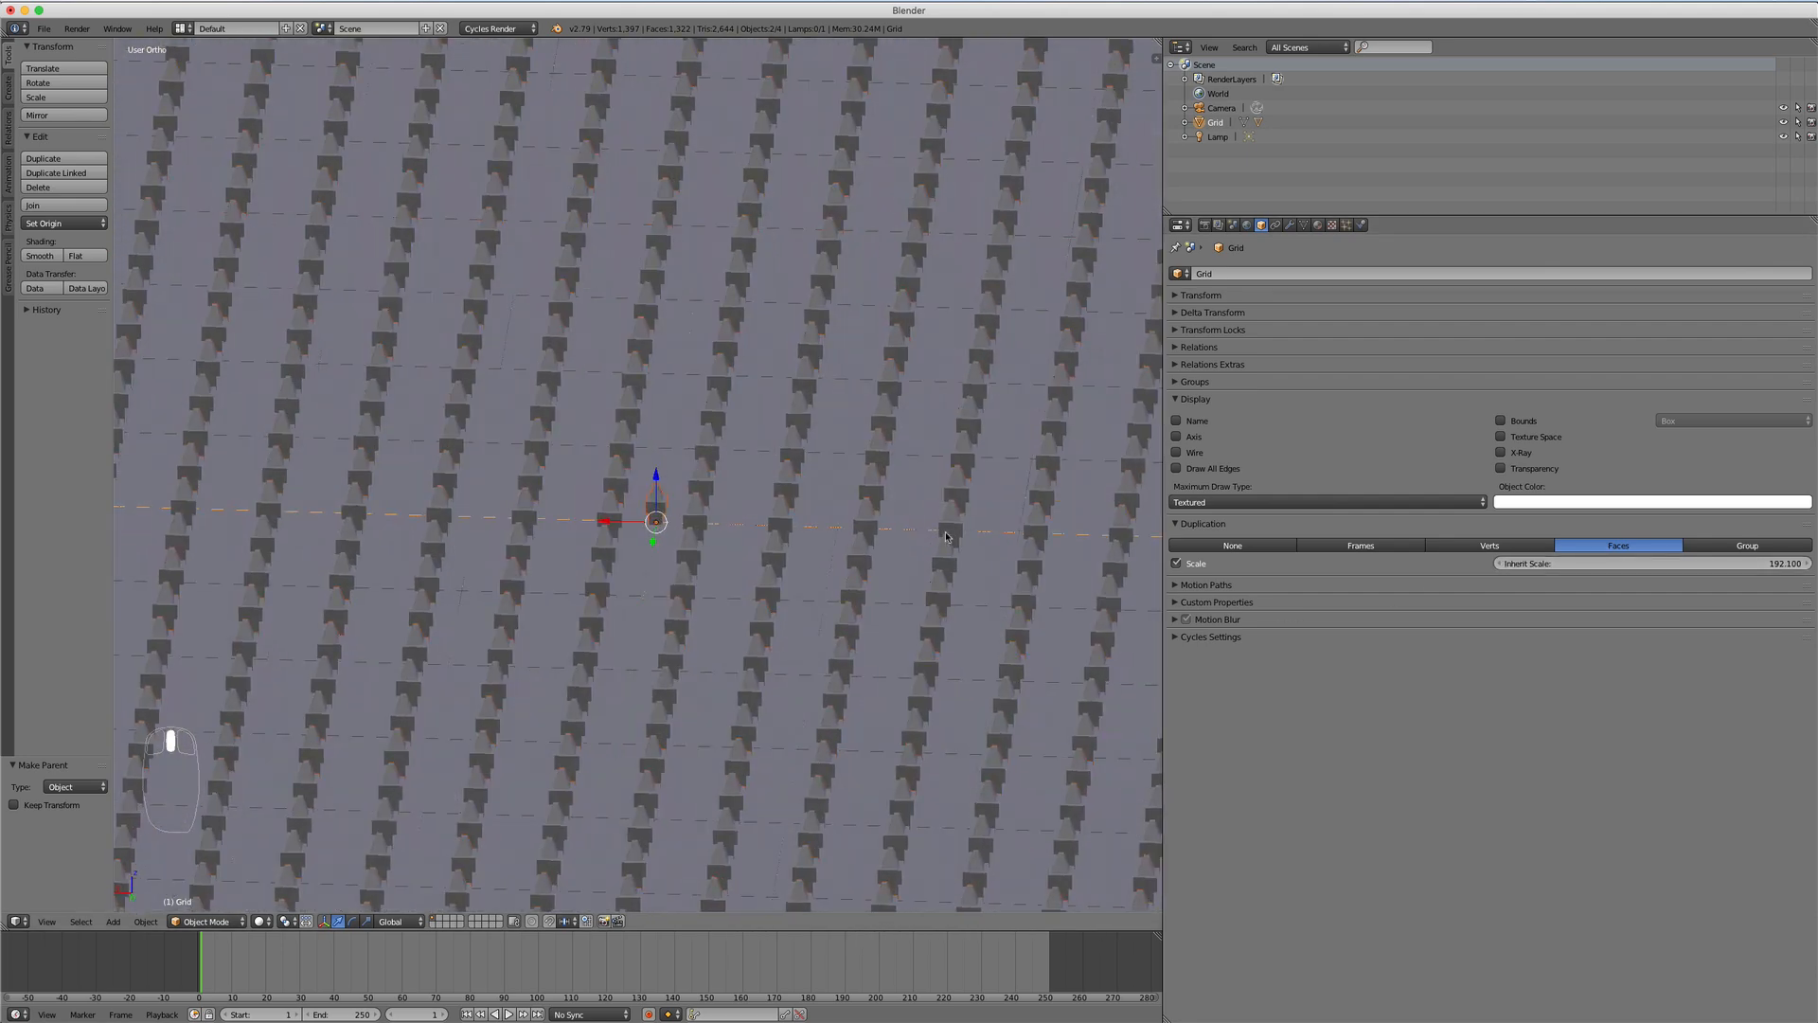
Step: Try moving the grid upward along the Z axis and undo the move
{"action": "left_click_drag", "start_coordinate": [658, 476], "coordinate": [658, 343]}
{"action": "key", "text": "super+z"}
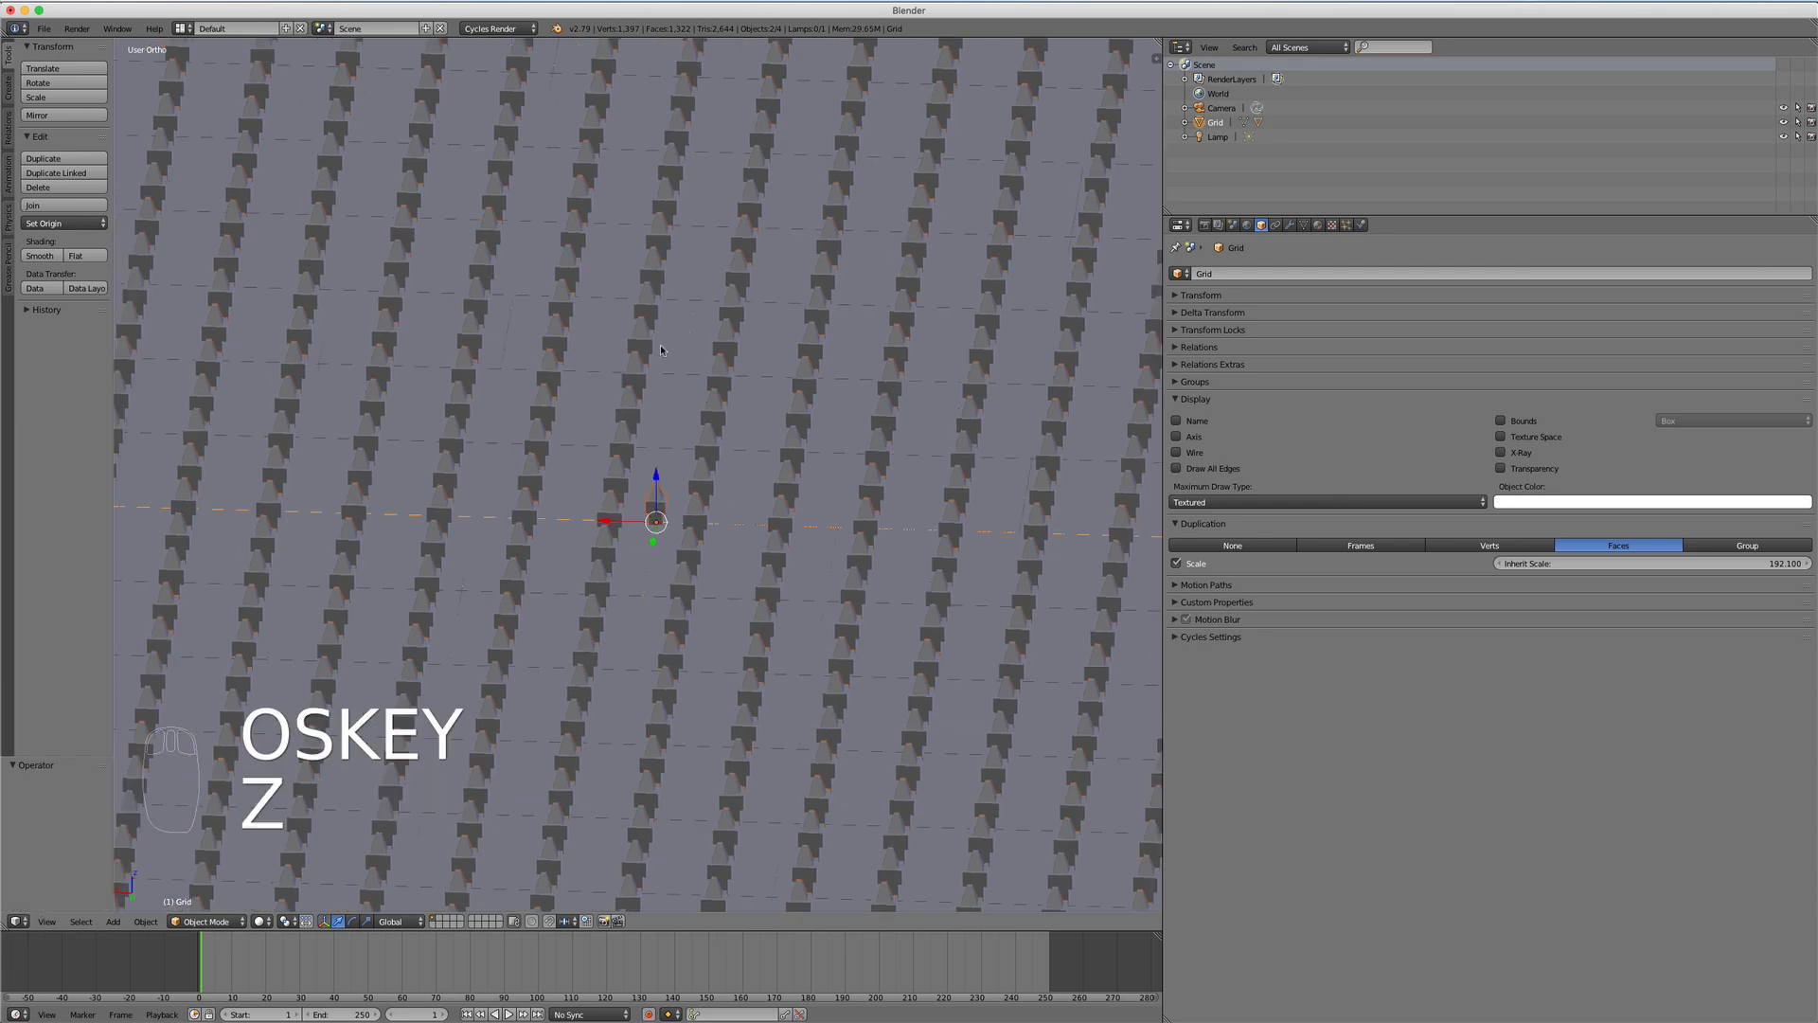
Step: Try scaling up the grid with its duplicated towers, cancel the scaling, and inspect the whole grid
{"action": "key", "text": "s"}
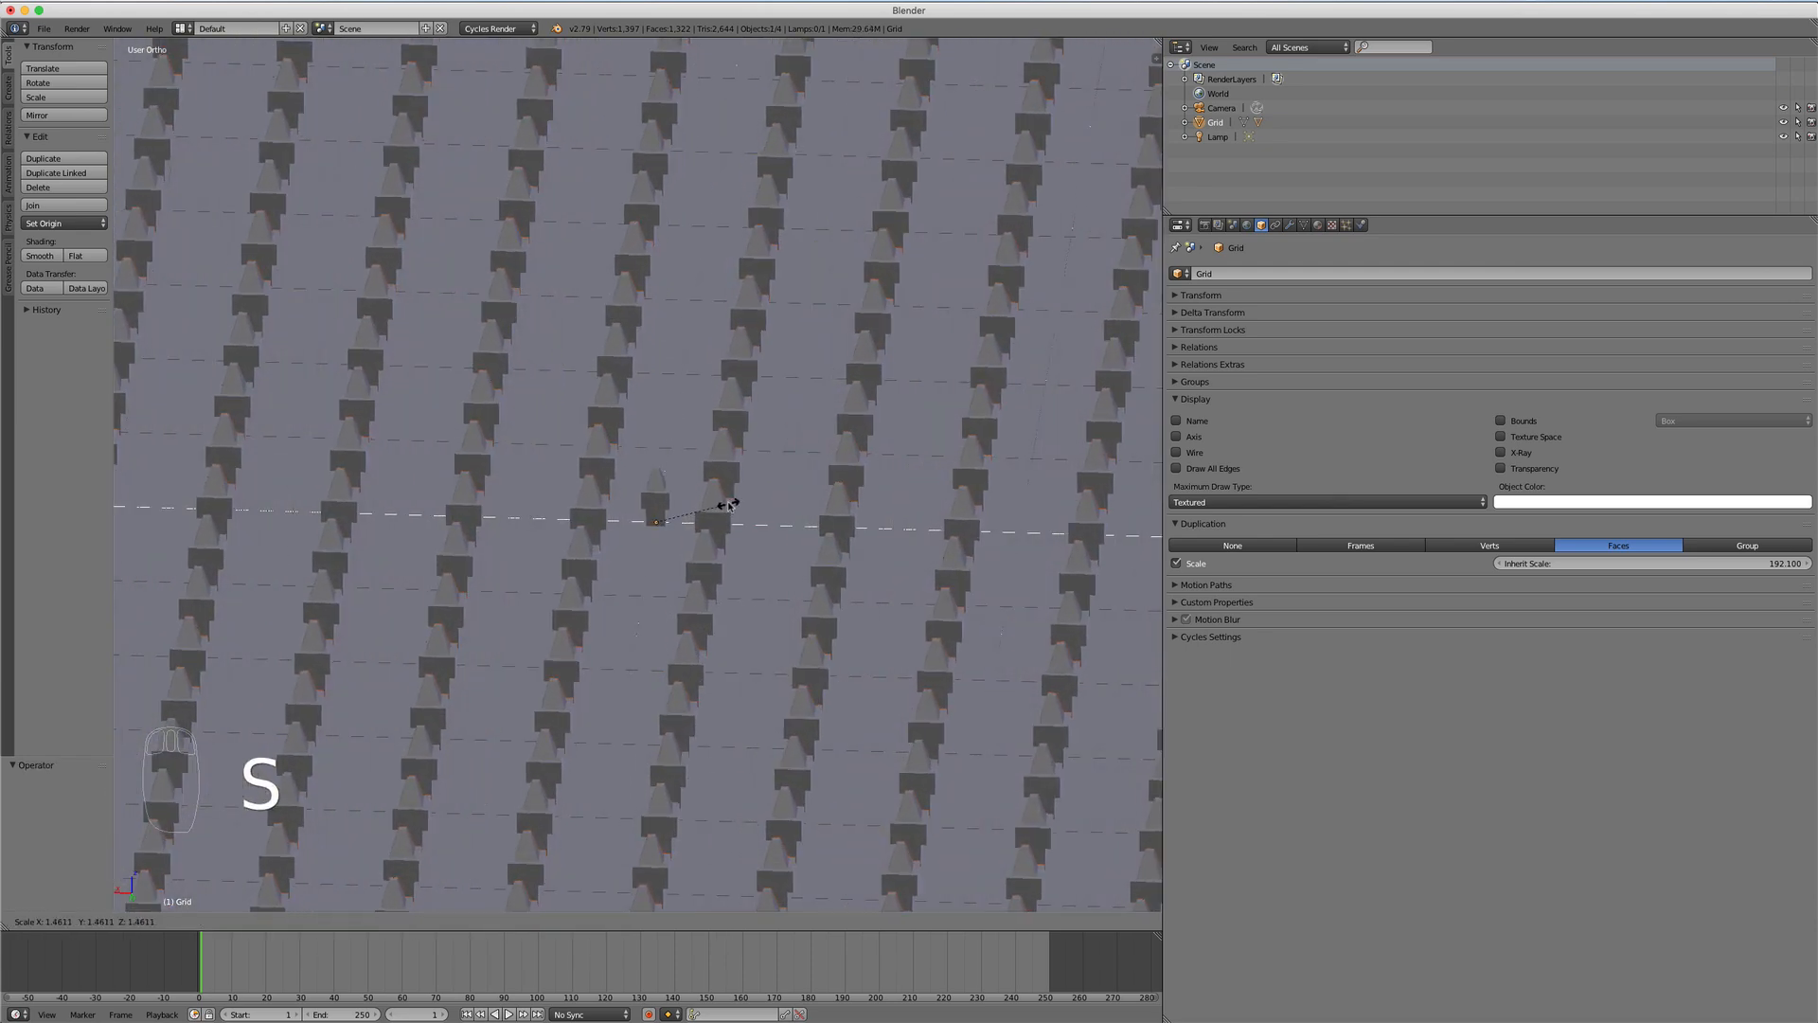
{"action": "right_click", "coordinate": [706, 523]}
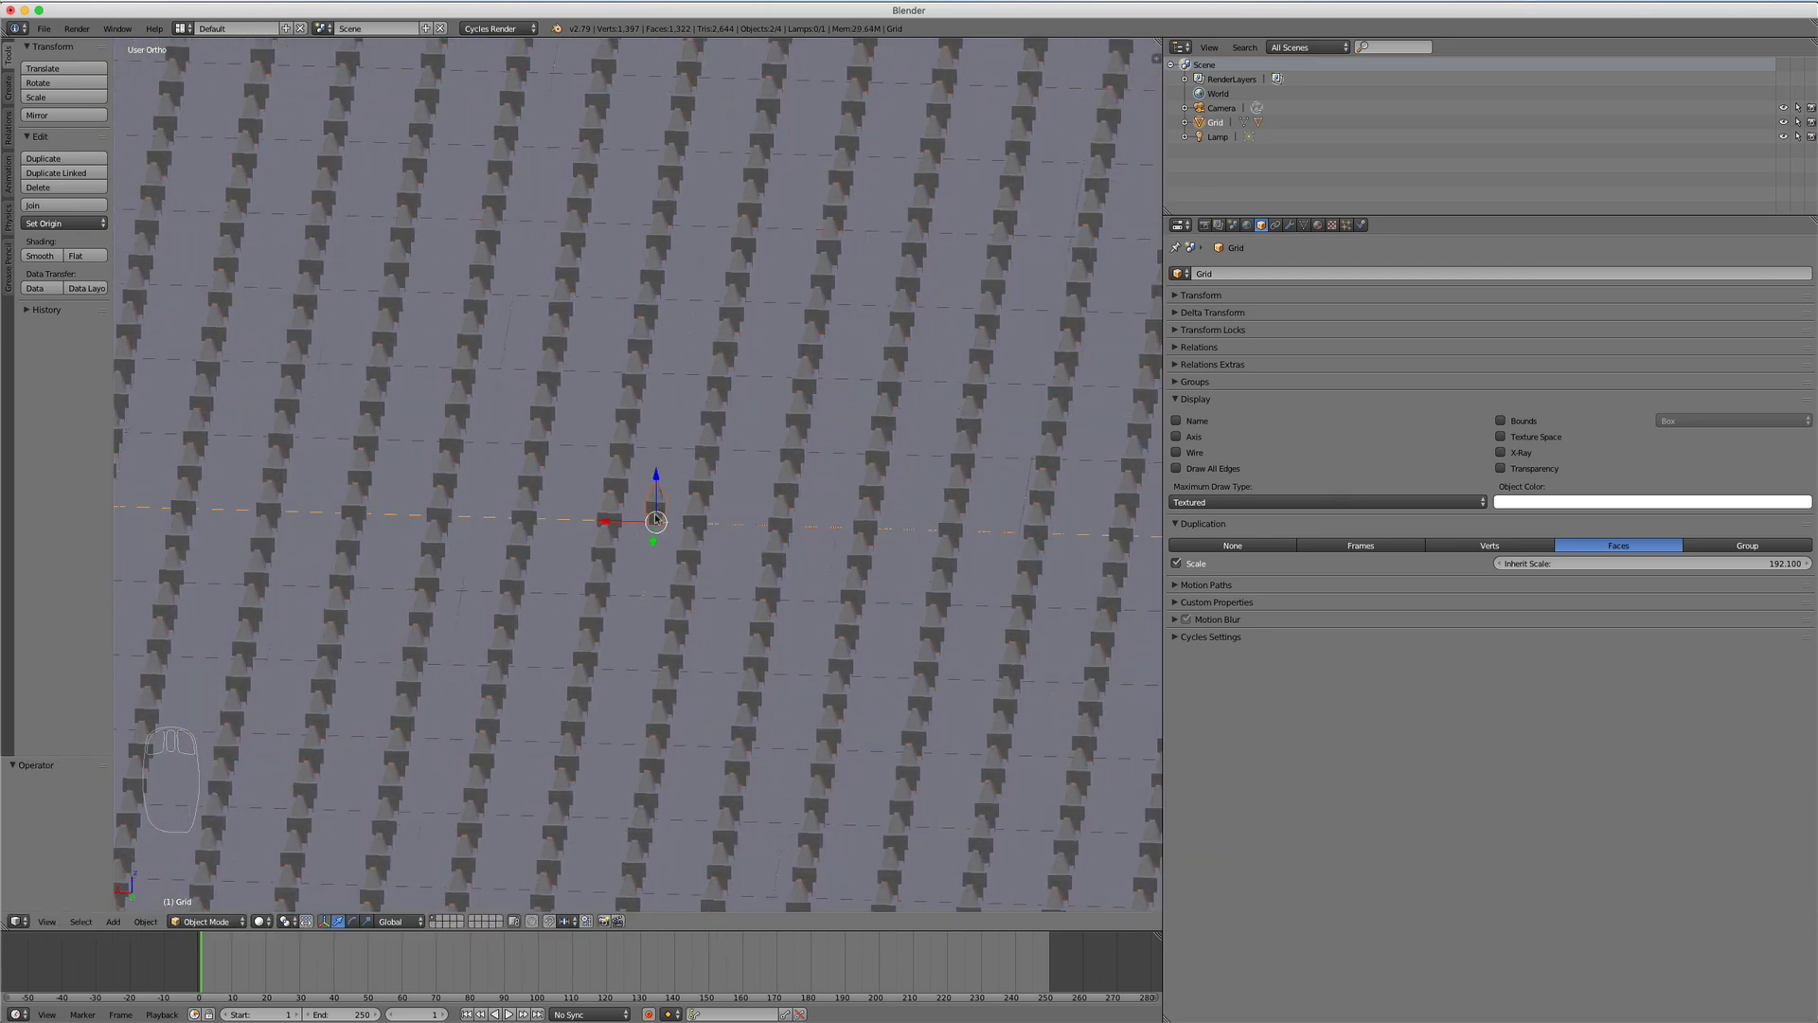
{"action": "scroll", "coordinate": [705, 523], "scroll_direction": "up", "scroll_amount": 5}
{"action": "scroll", "coordinate": [694, 507], "scroll_direction": "down", "scroll_amount": 8}
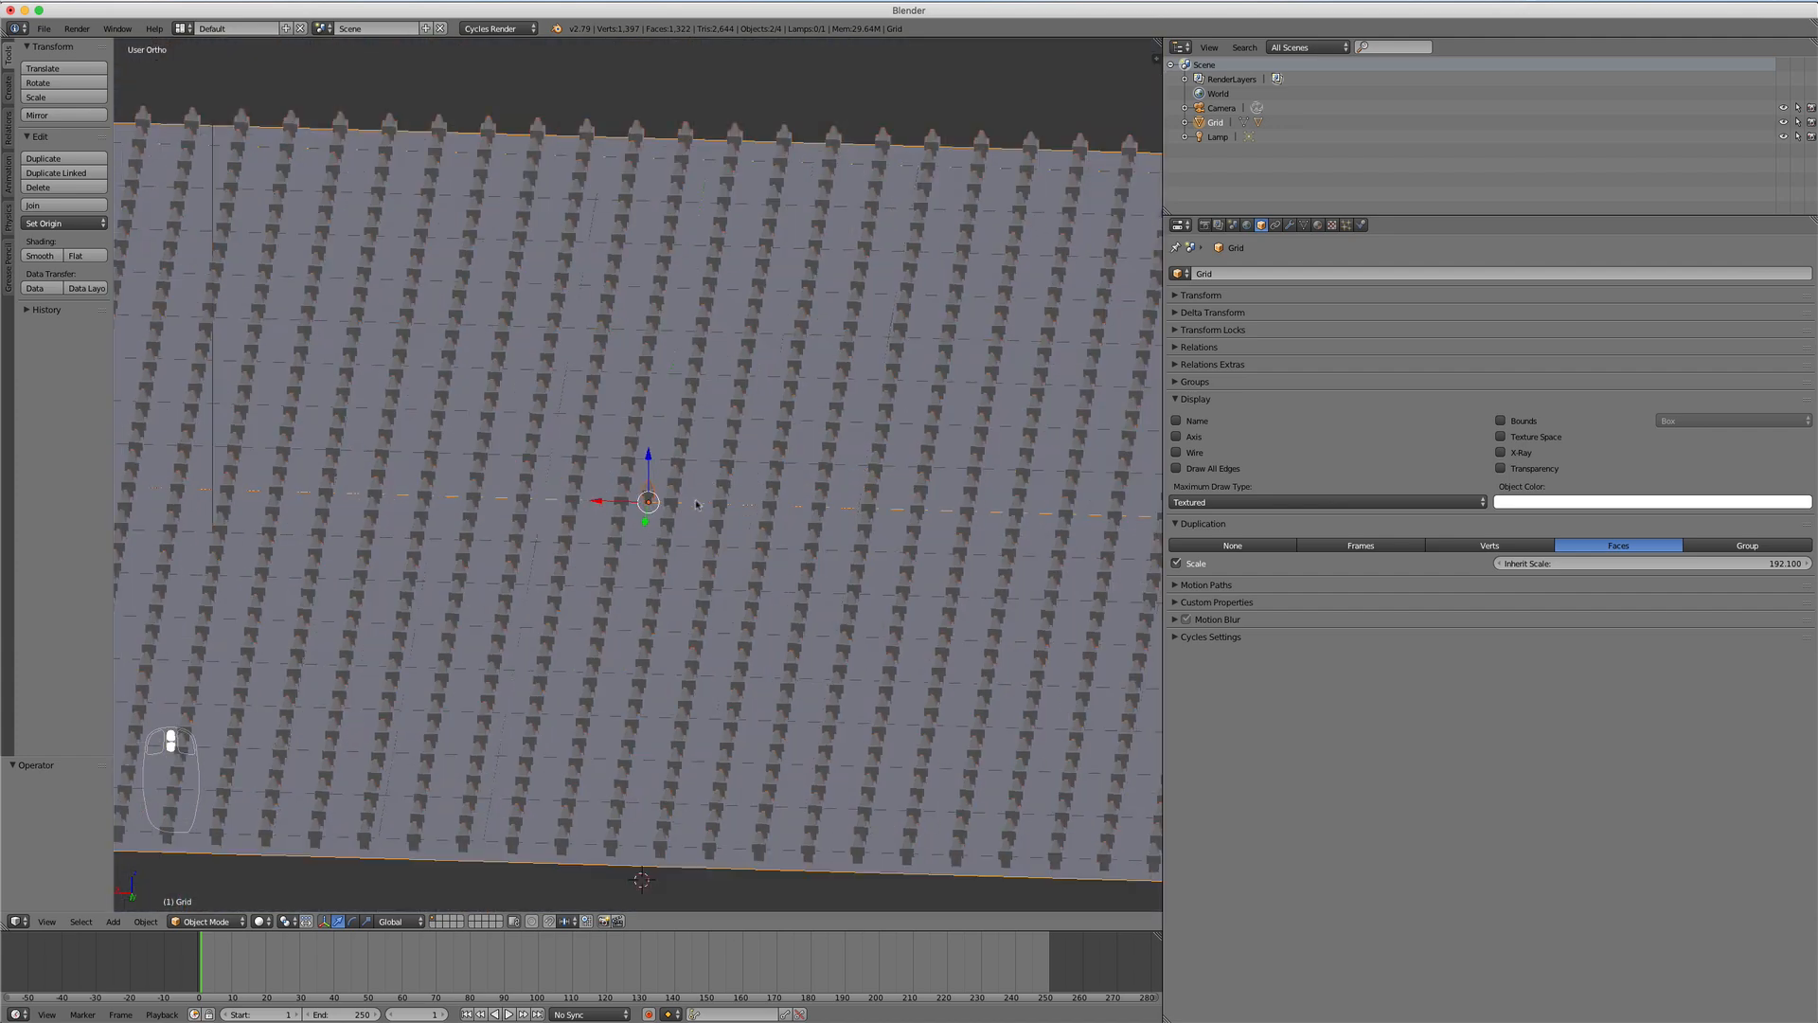
{"action": "scroll", "coordinate": [694, 508], "scroll_direction": "down", "scroll_amount": 4}
{"action": "middle_click_drag", "start_coordinate": [694, 507], "coordinate": [777, 508]}
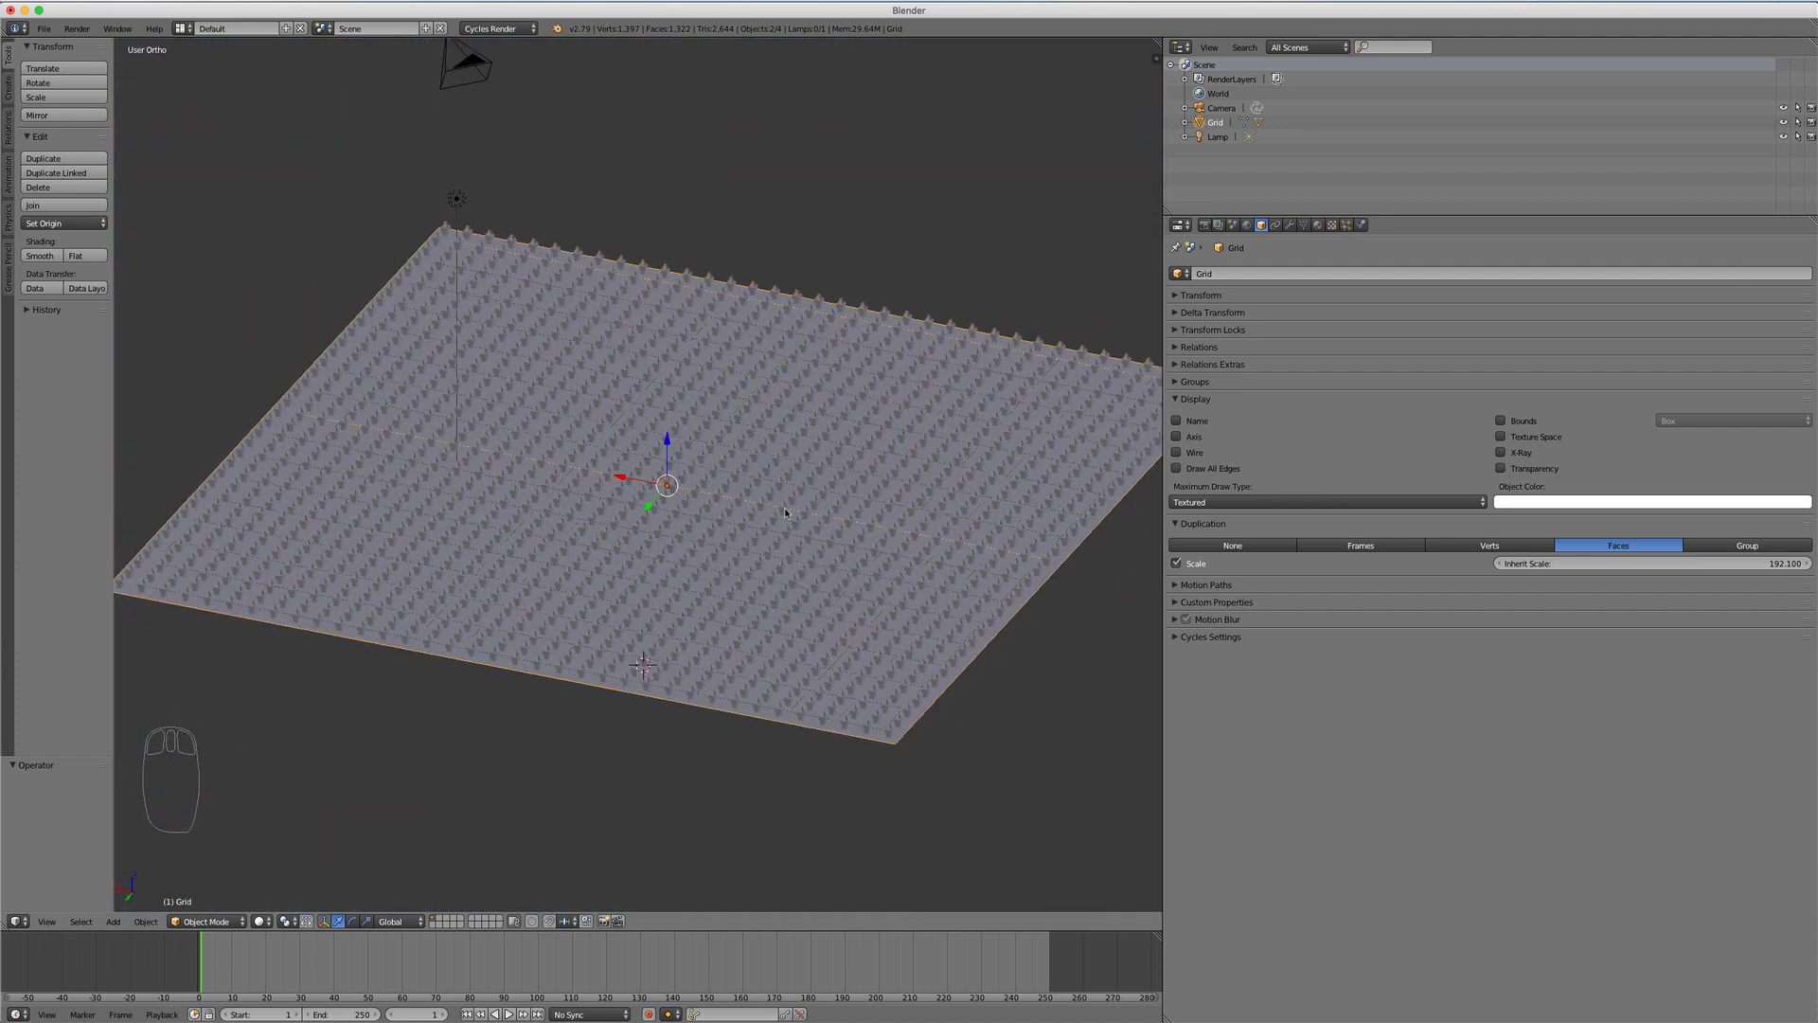
Step: Delete all of the grid's vertices, and remove the remaining grid and tower objects from the scene
{"action": "key", "text": "Tab"}
{"action": "key", "text": "x"}
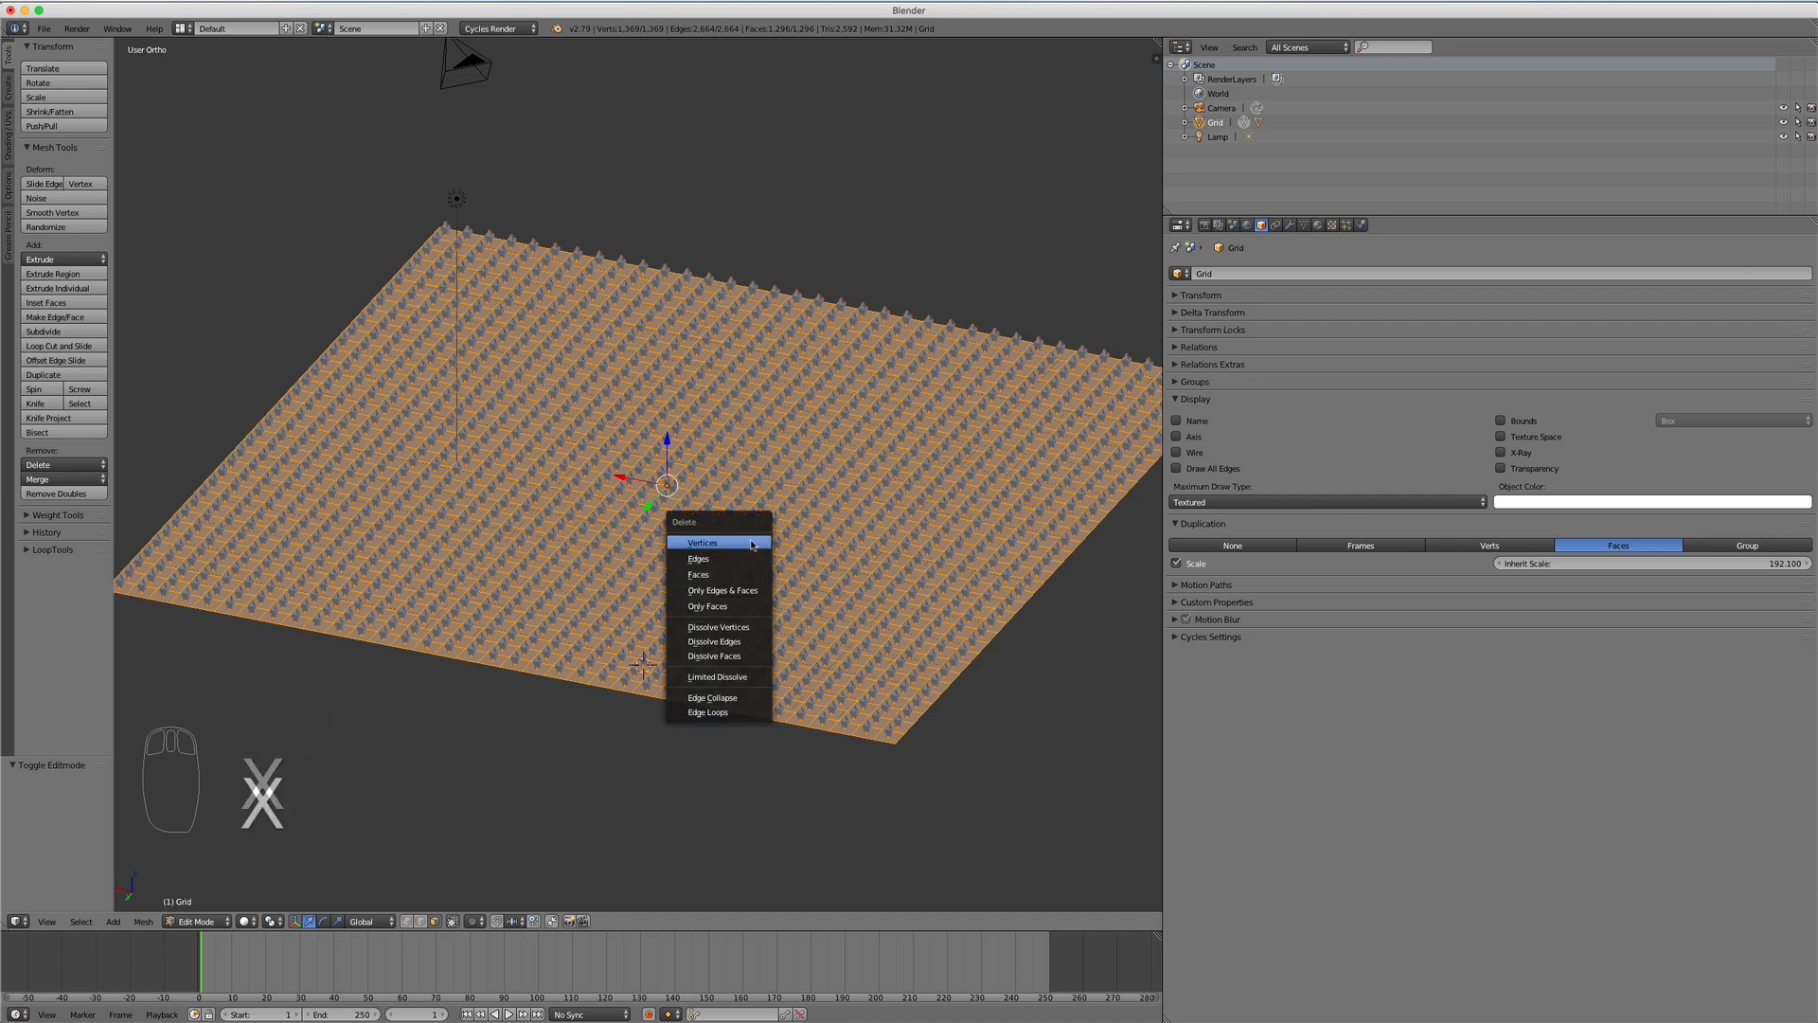
{"action": "left_click", "coordinate": [749, 542]}
{"action": "key", "text": "Tab"}
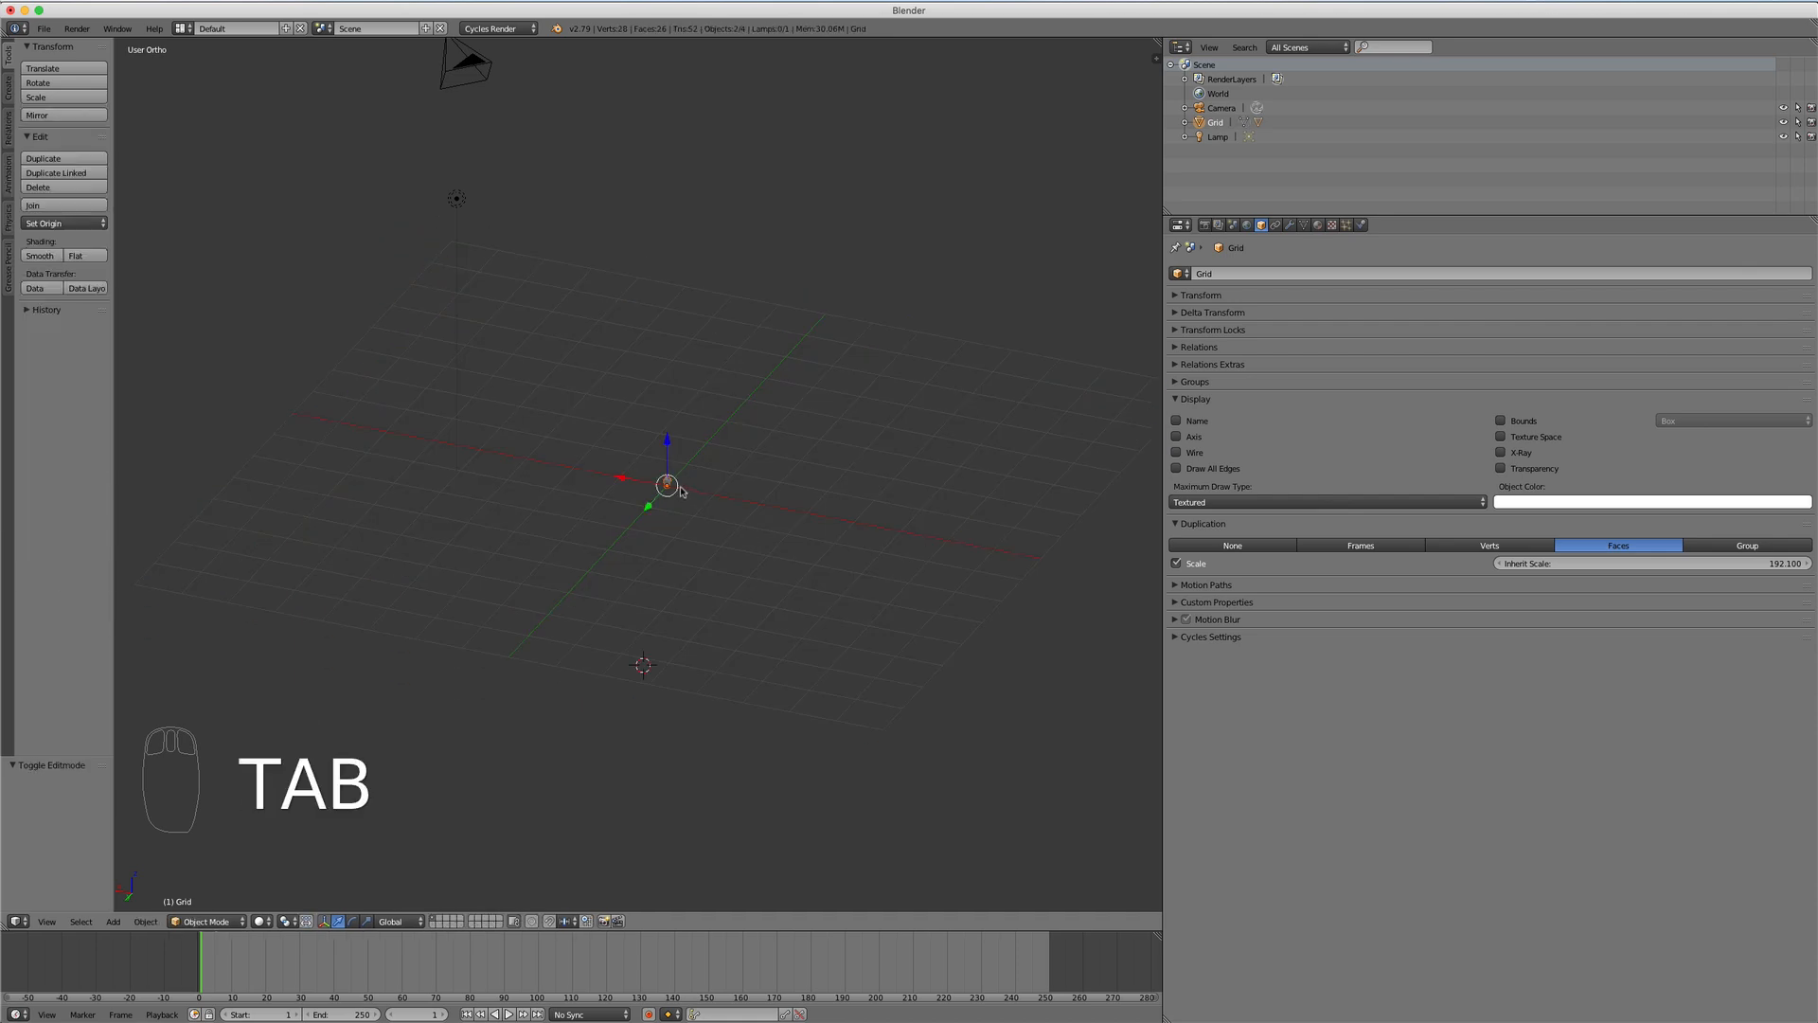
{"action": "key", "text": "x"}
{"action": "left_click", "coordinate": [668, 491]}
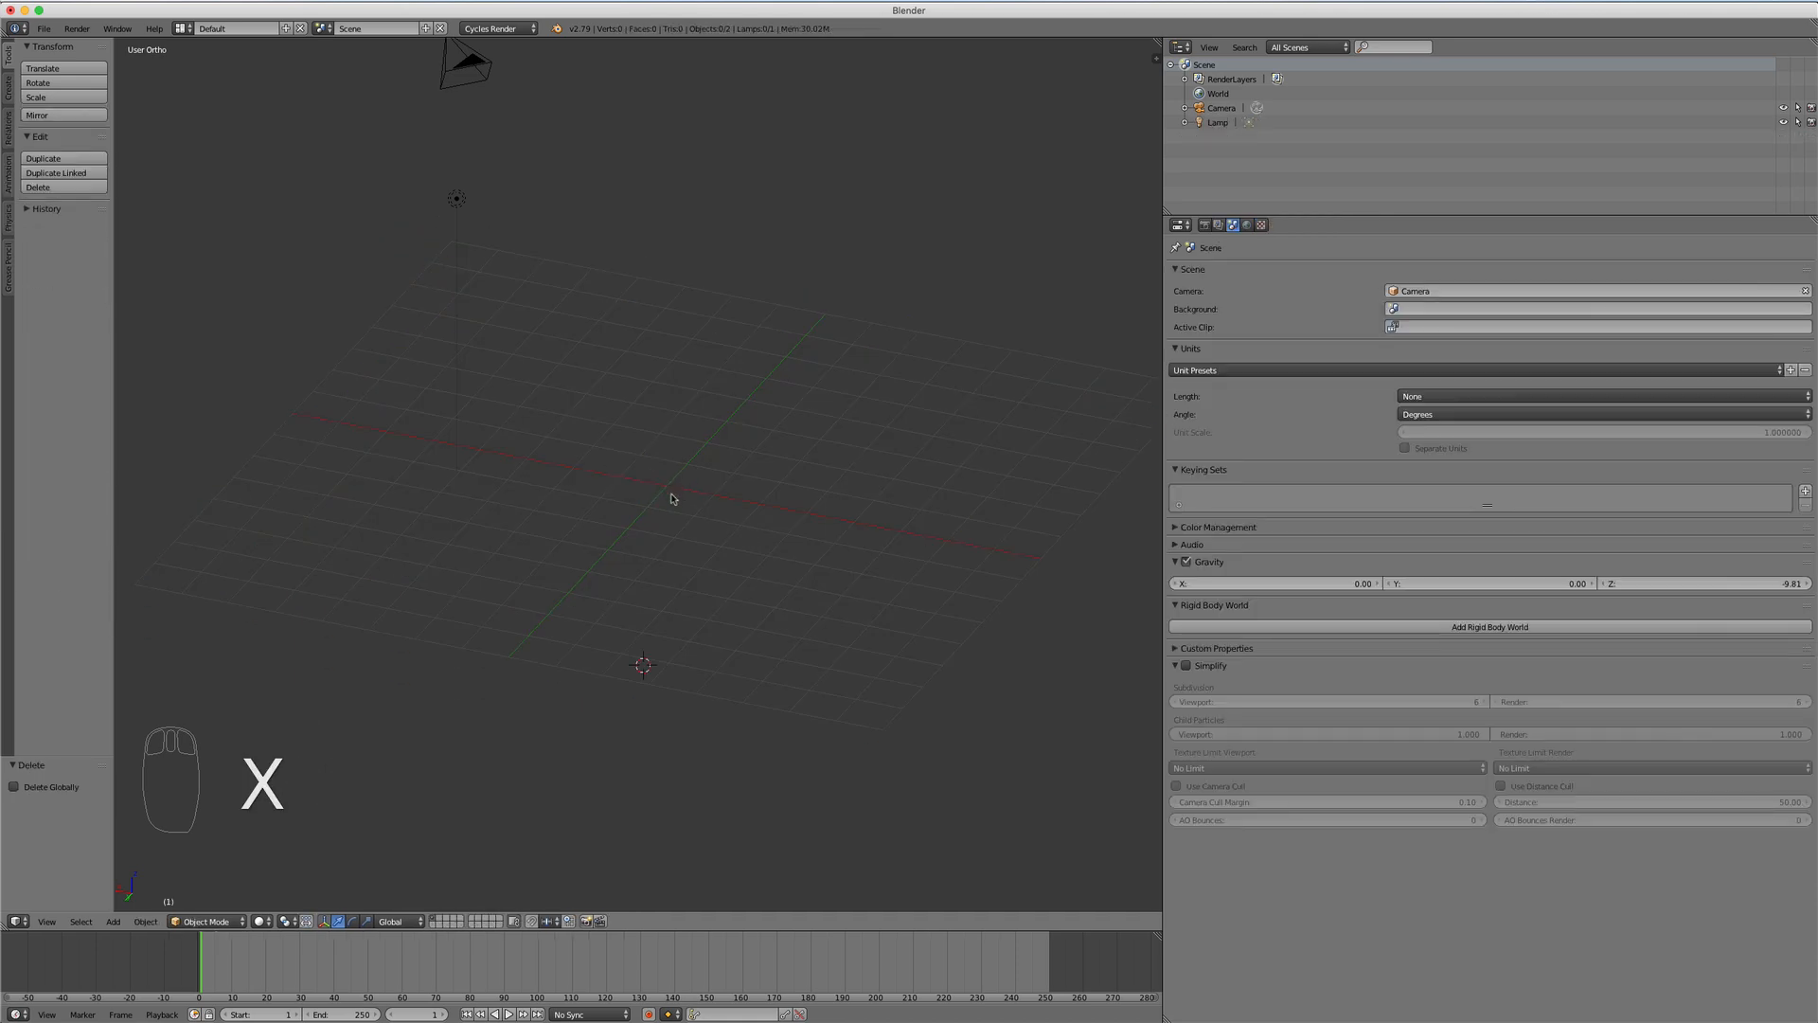
{"action": "key", "text": "shift+a"}
{"action": "mouse_move", "coordinate": [674, 499]}
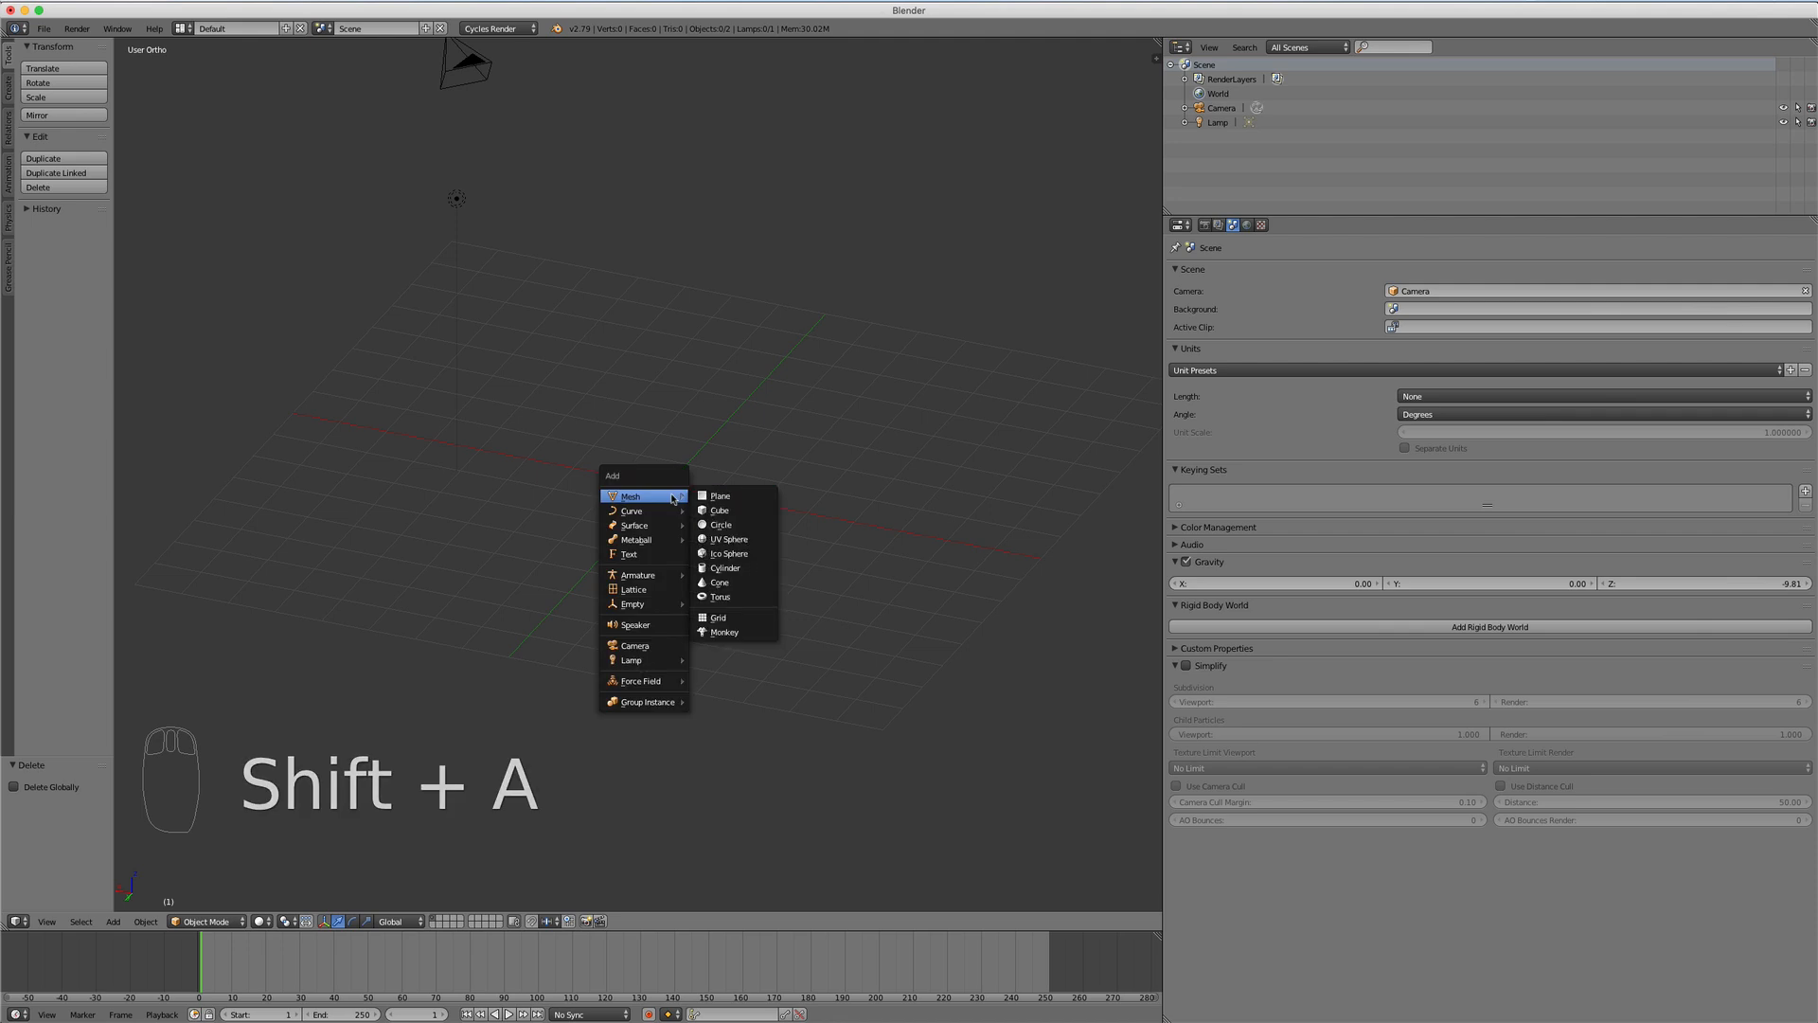
{"action": "left_click", "coordinate": [739, 554]}
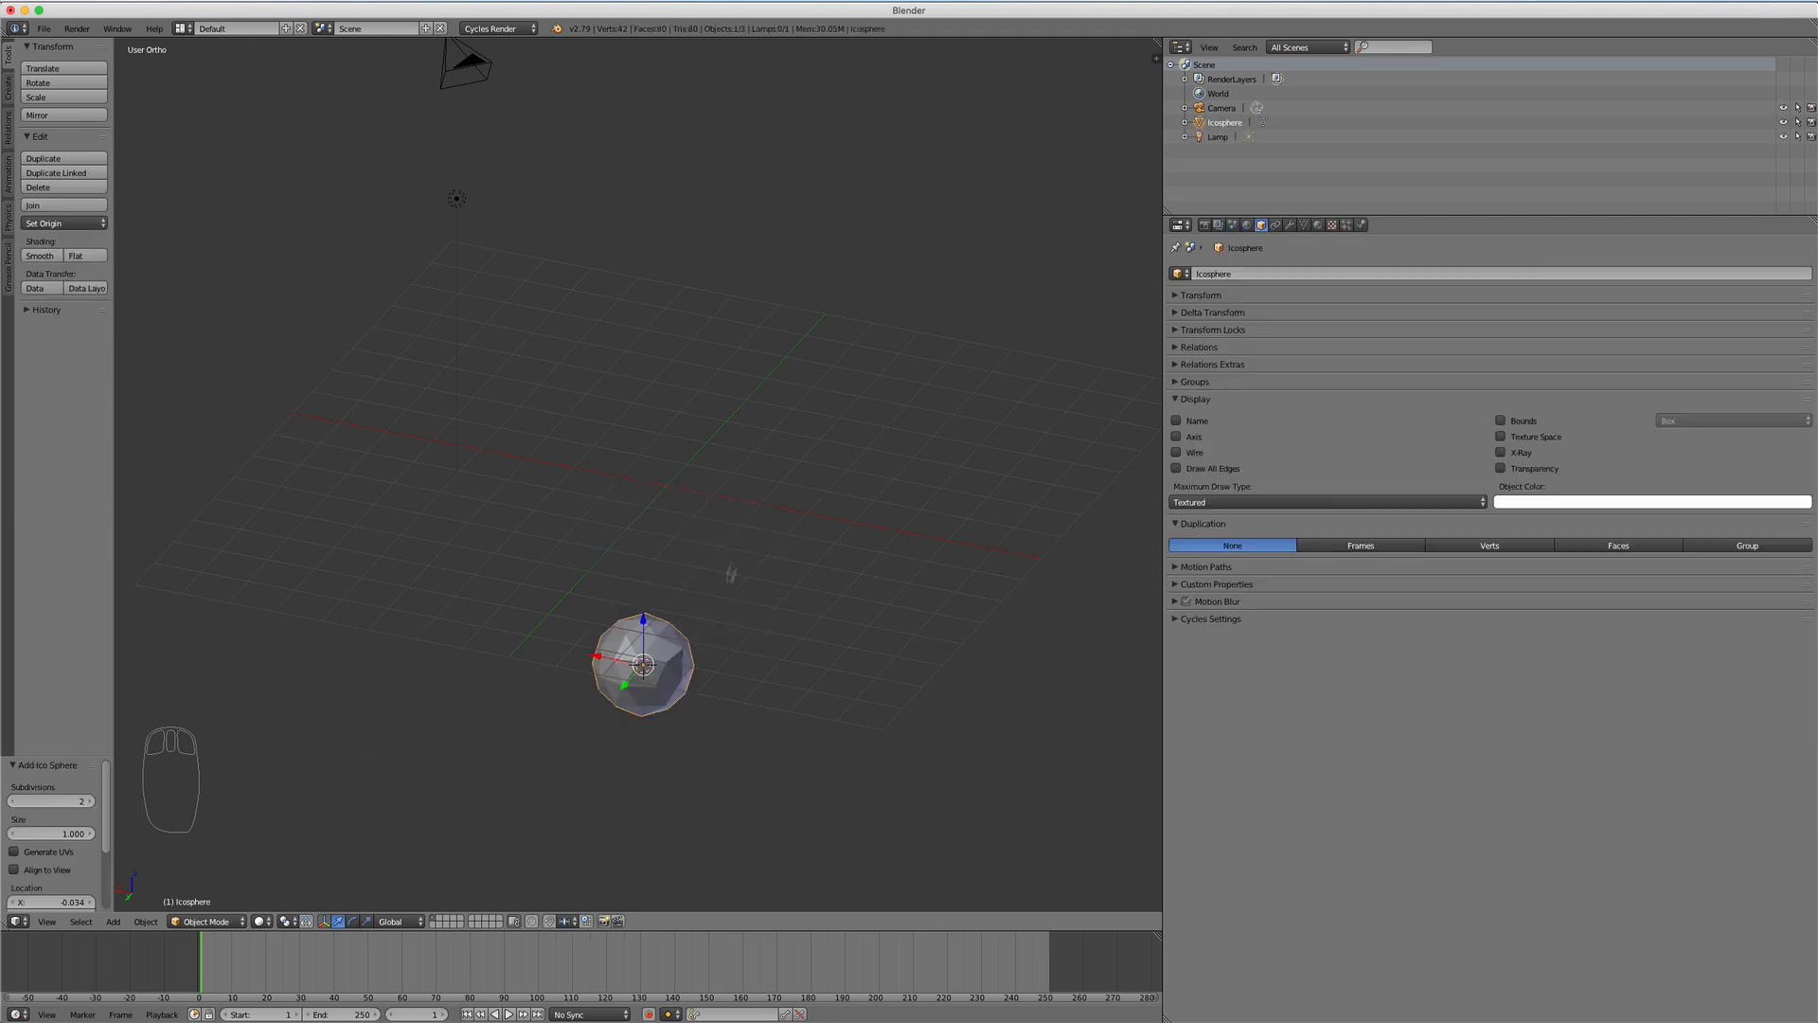
{"action": "key", "text": "super+z"}
Step: Reset the 3D cursor to the world origin and add an ico sphere there
{"action": "key", "text": "shift+c"}
{"action": "middle_click_drag", "start_coordinate": [854, 754], "coordinate": [741, 509], "text": "shift"}
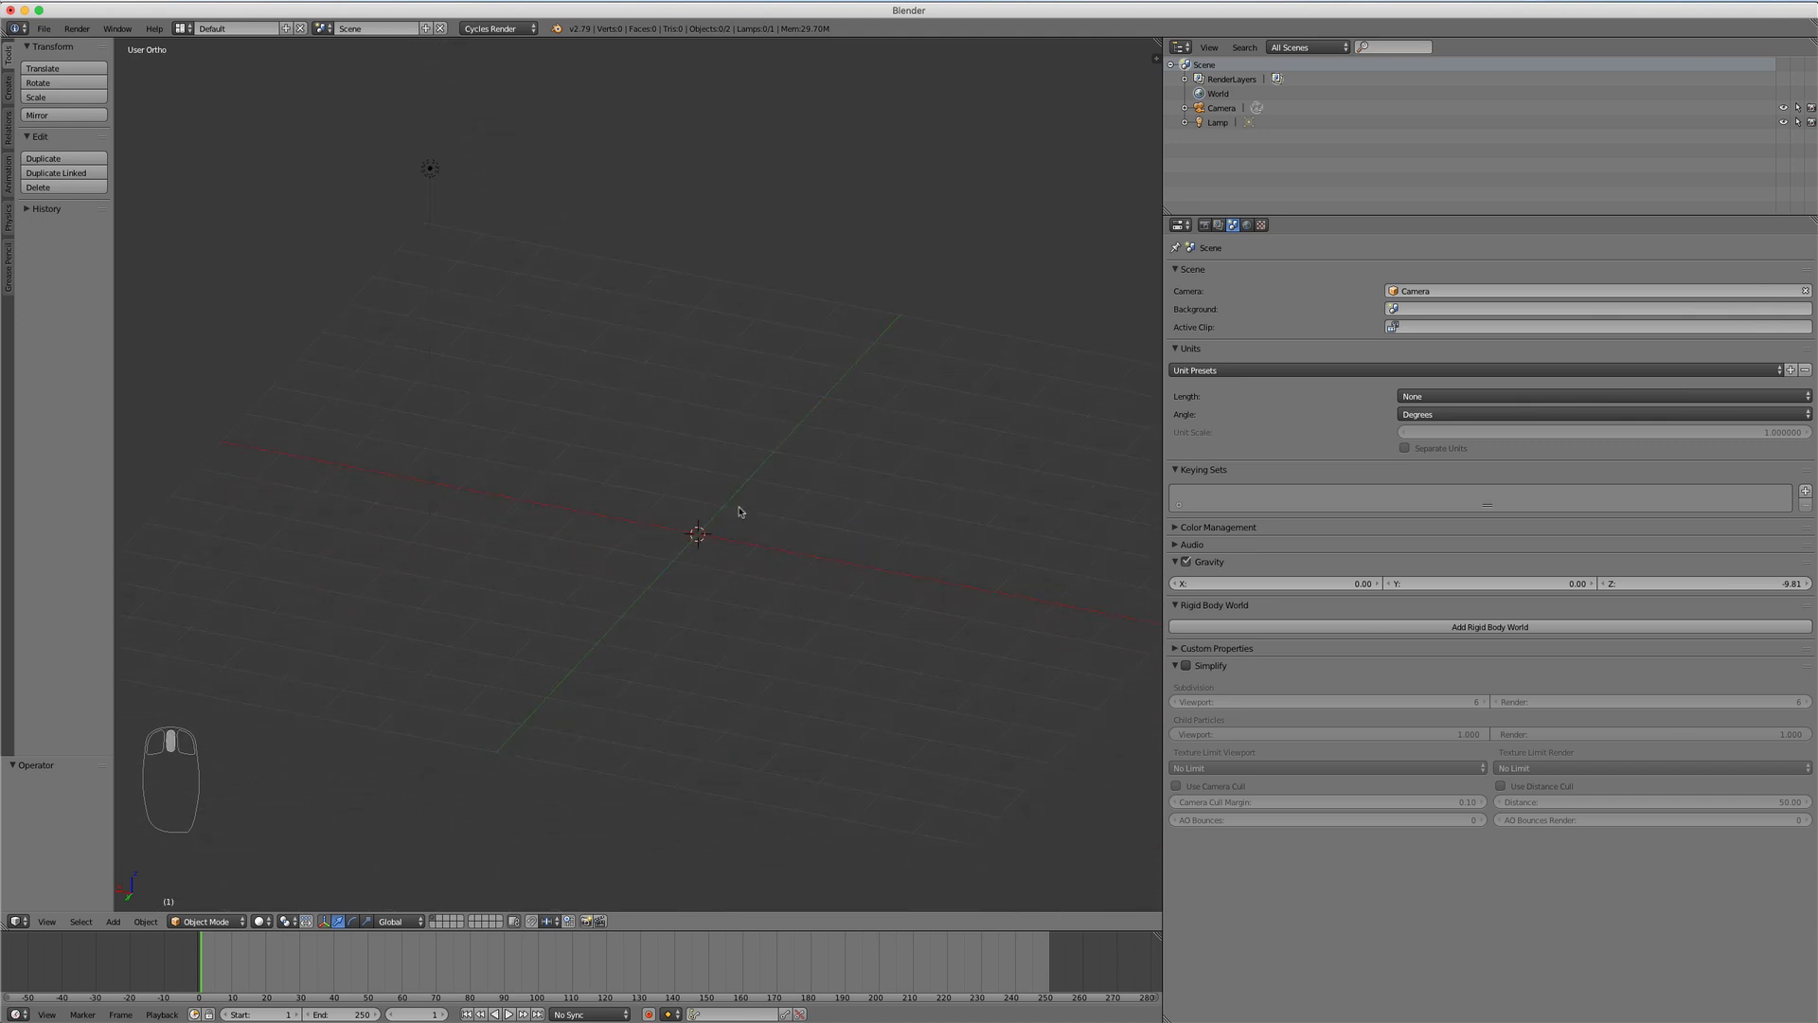
{"action": "key", "text": "shift+a"}
{"action": "mouse_move", "coordinate": [741, 511]}
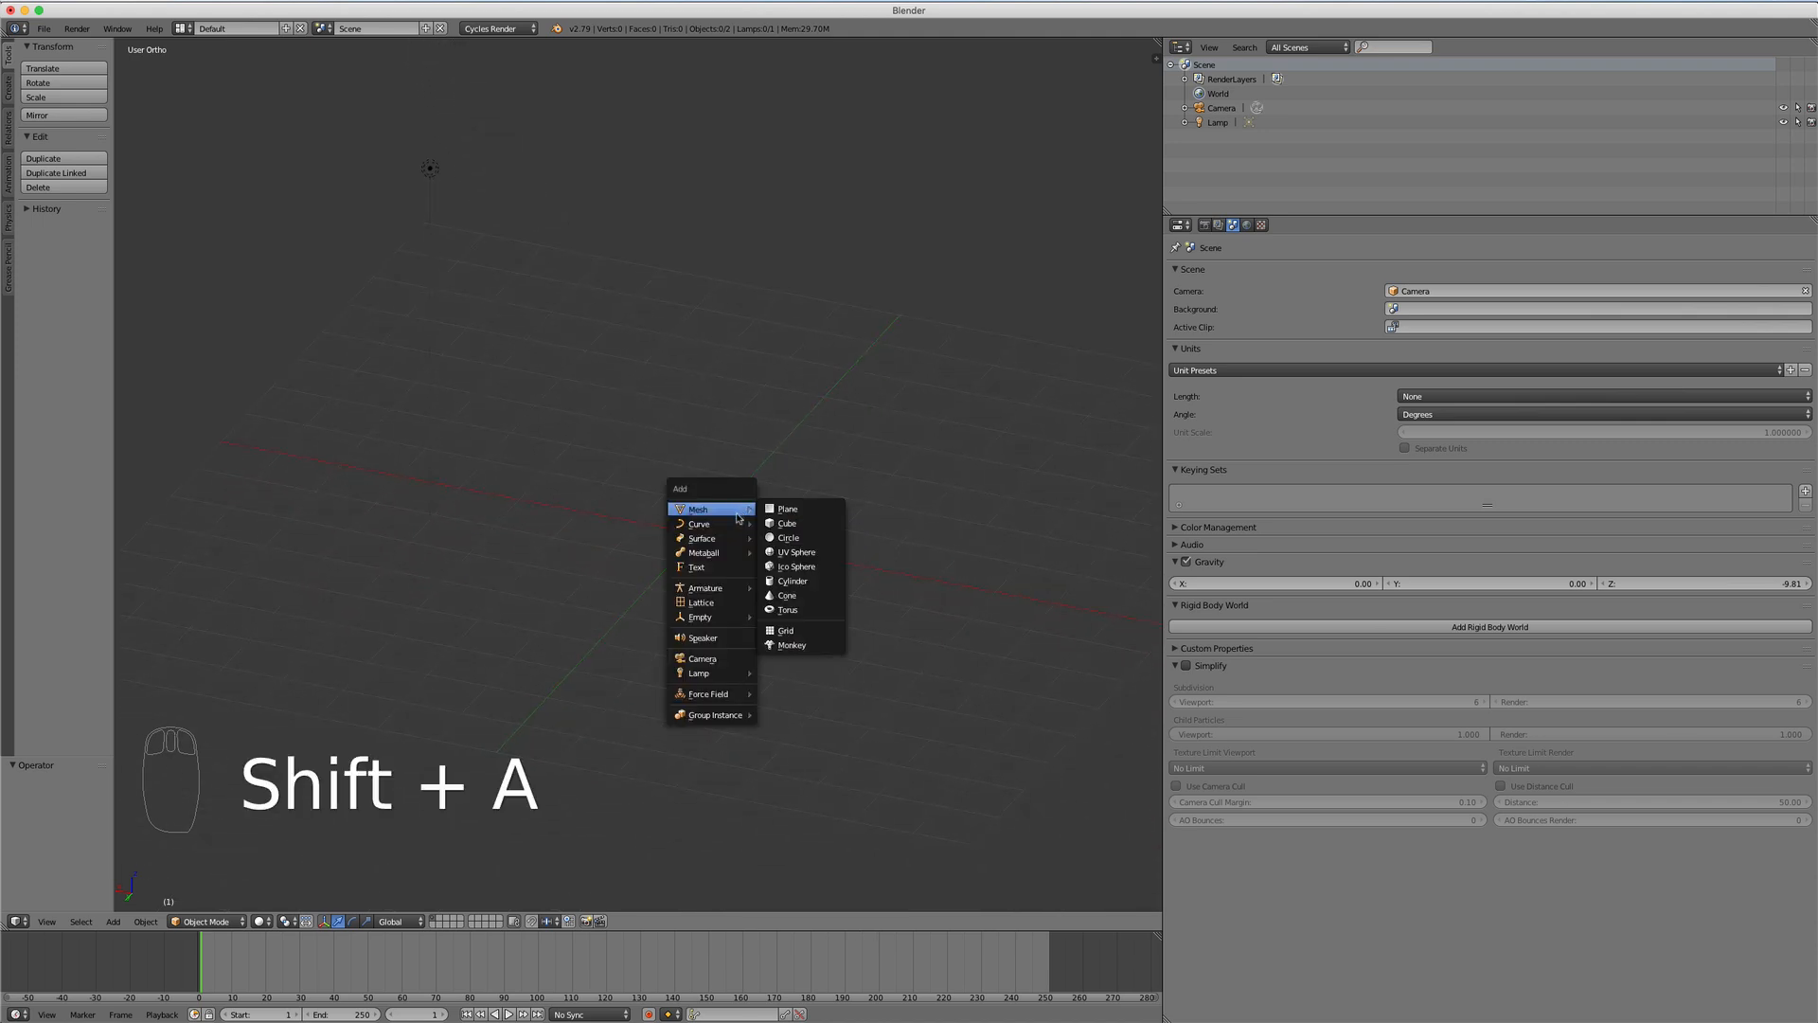
{"action": "left_click", "coordinate": [804, 567]}
{"action": "scroll", "coordinate": [804, 578], "scroll_direction": "up", "scroll_amount": 4}
{"action": "middle_click_drag", "start_coordinate": [805, 592], "coordinate": [744, 505]}
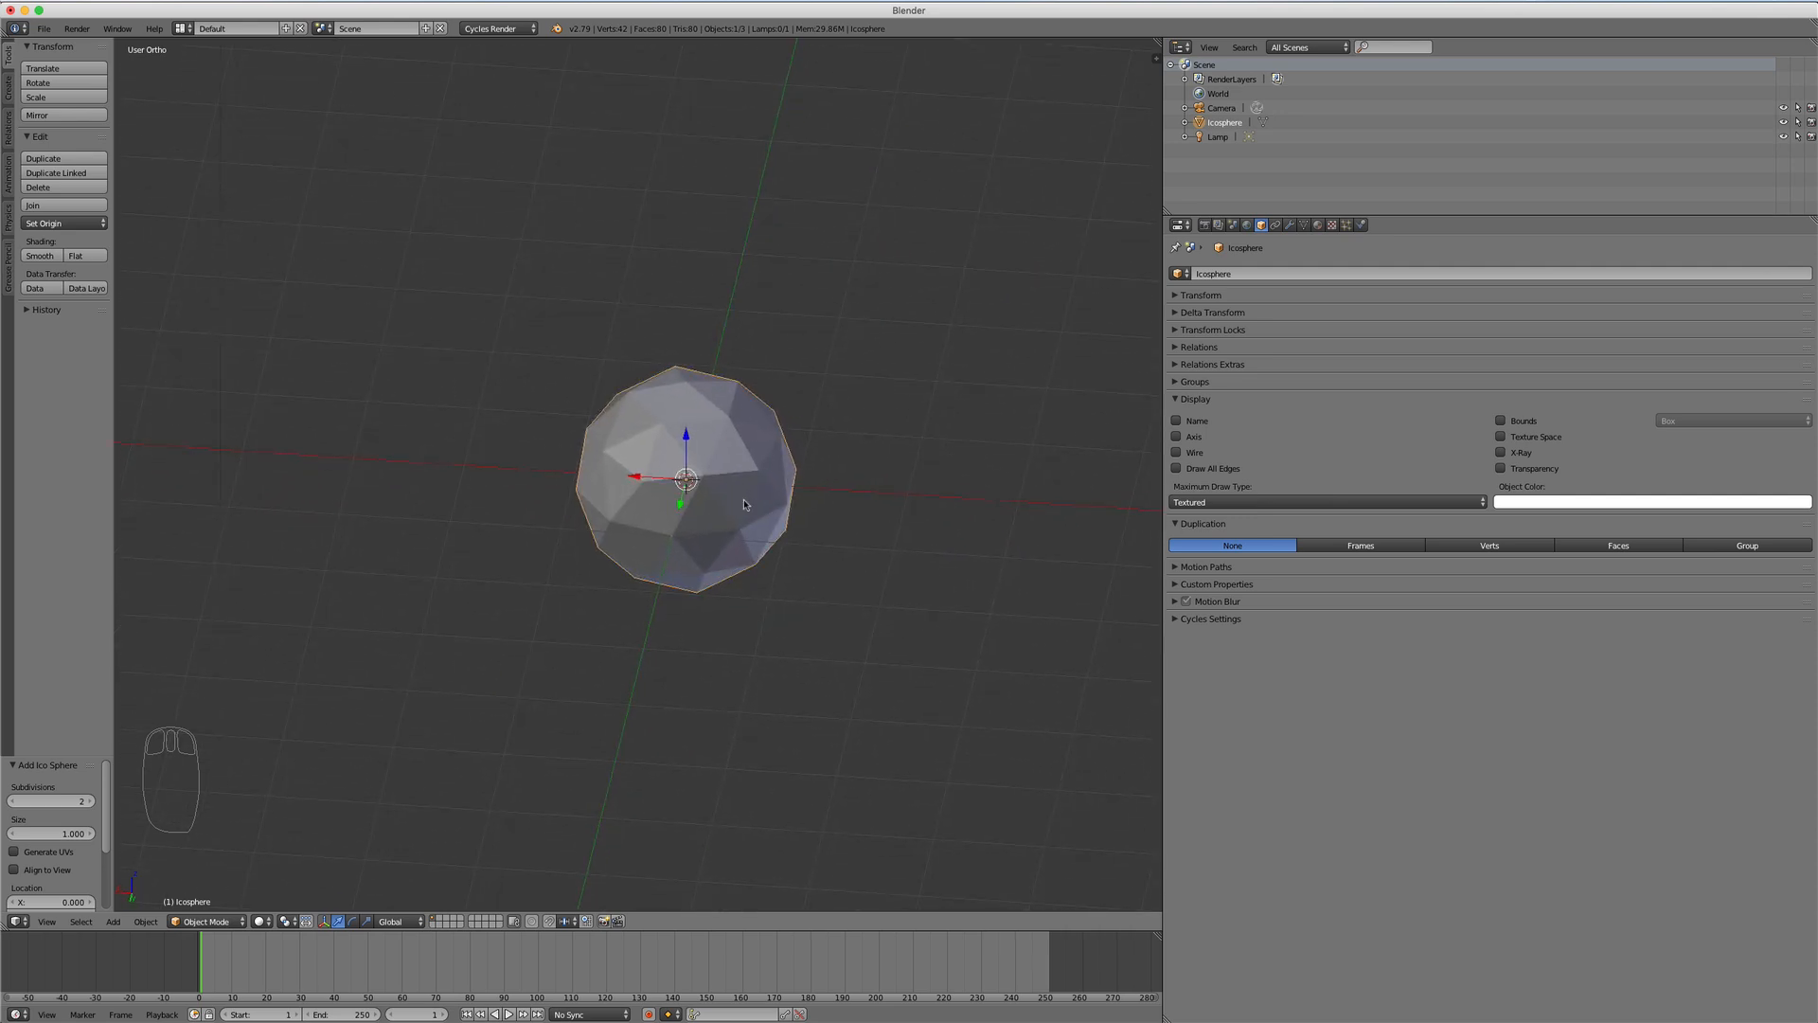
Step: Add a cone at the origin in front view and scale it down to about 0.302 in wireframe display
{"action": "key", "text": "KP_1"}
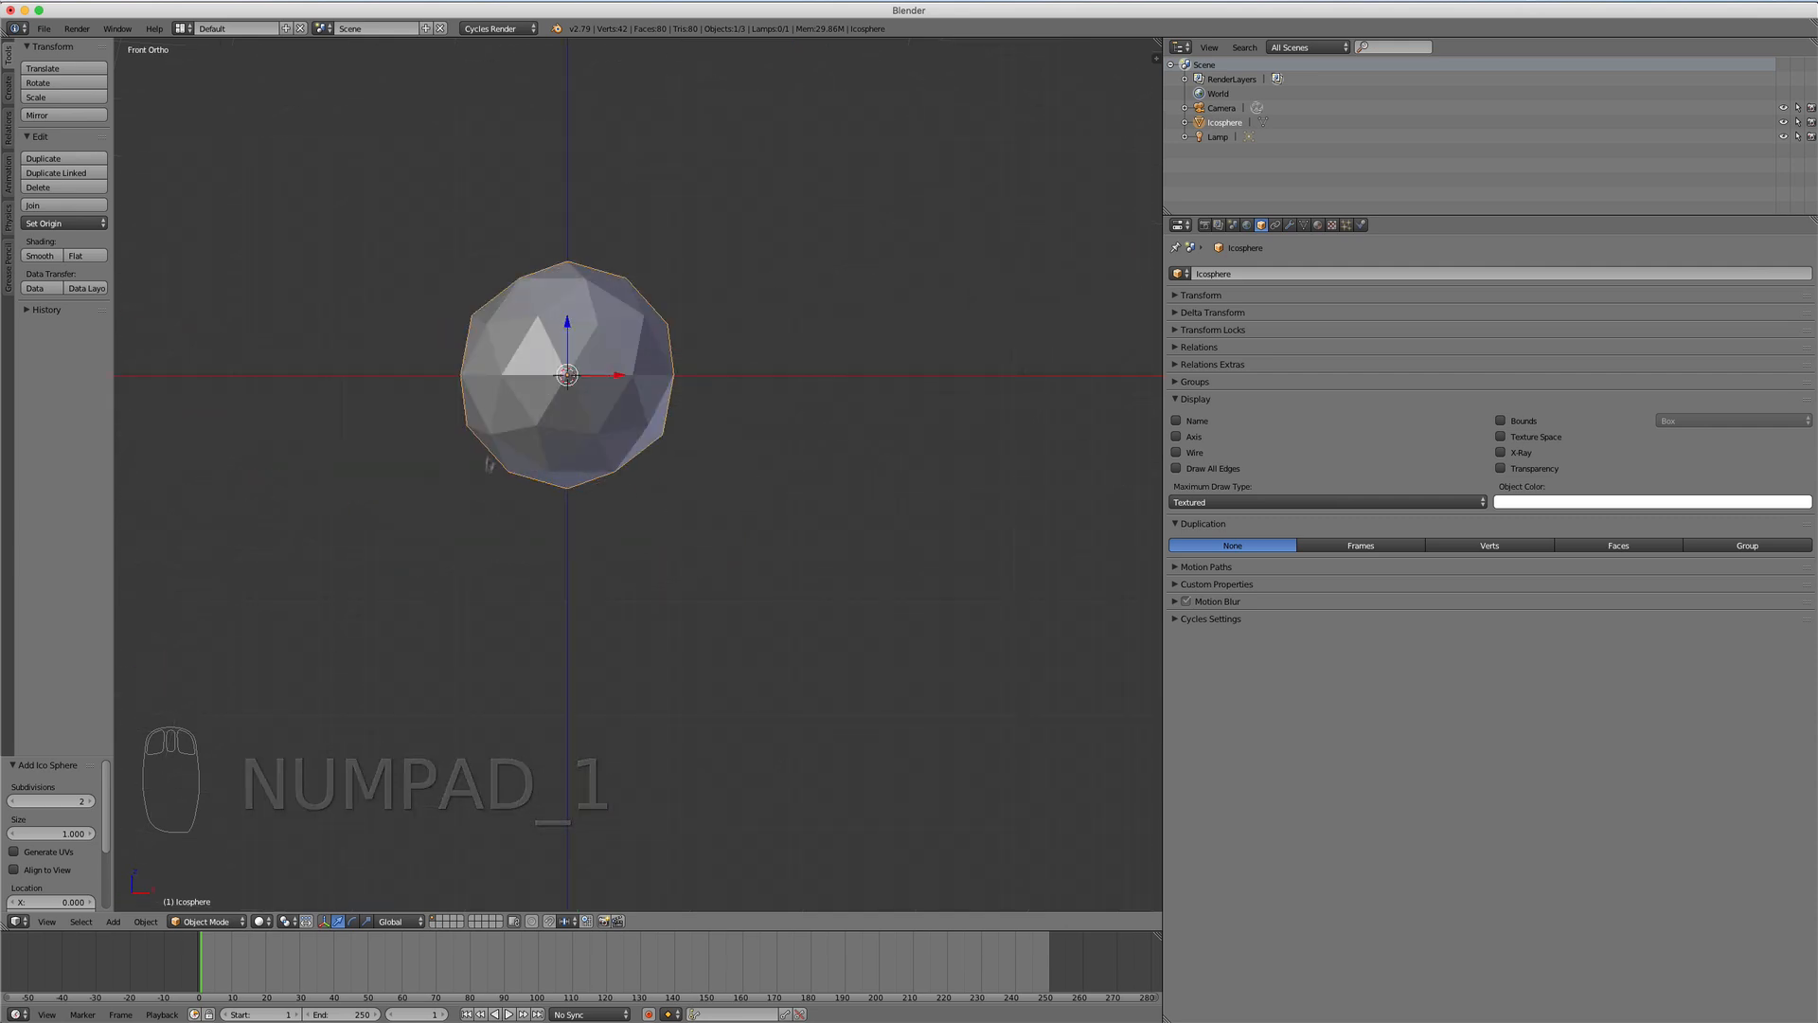
{"action": "key", "text": "shift+a"}
{"action": "mouse_move", "coordinate": [509, 434]}
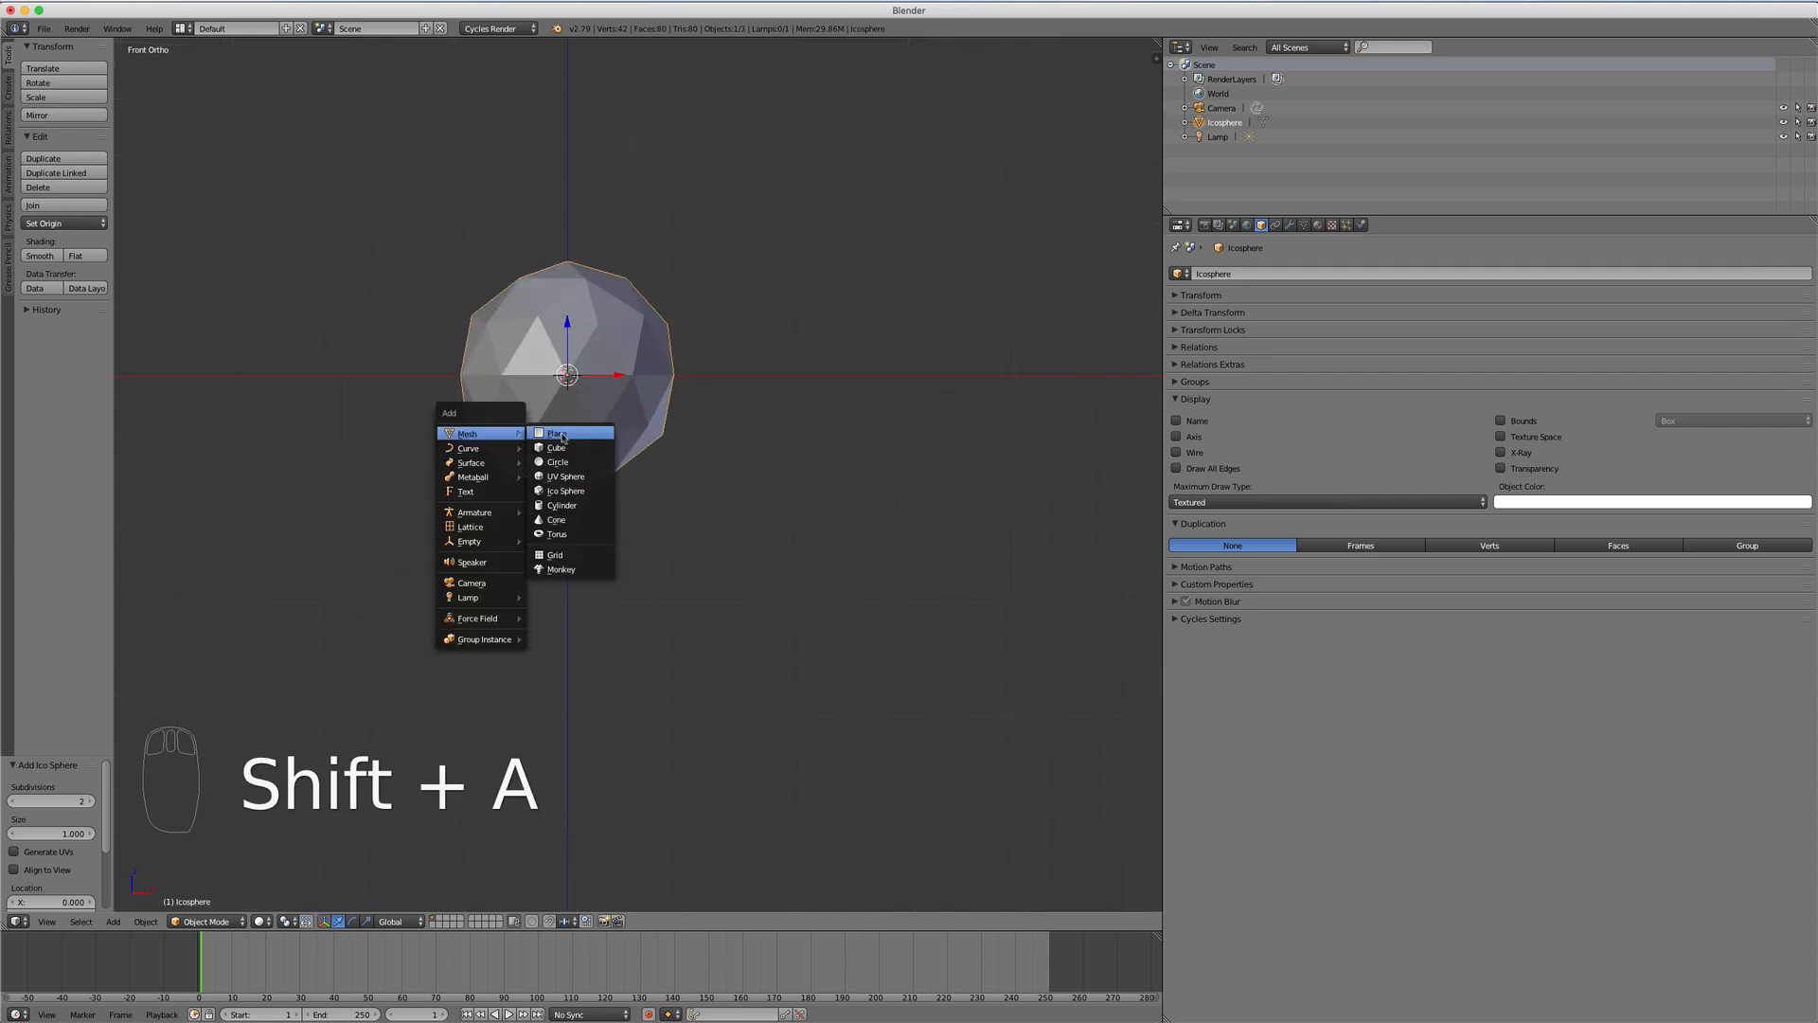
{"action": "left_click", "coordinate": [559, 520]}
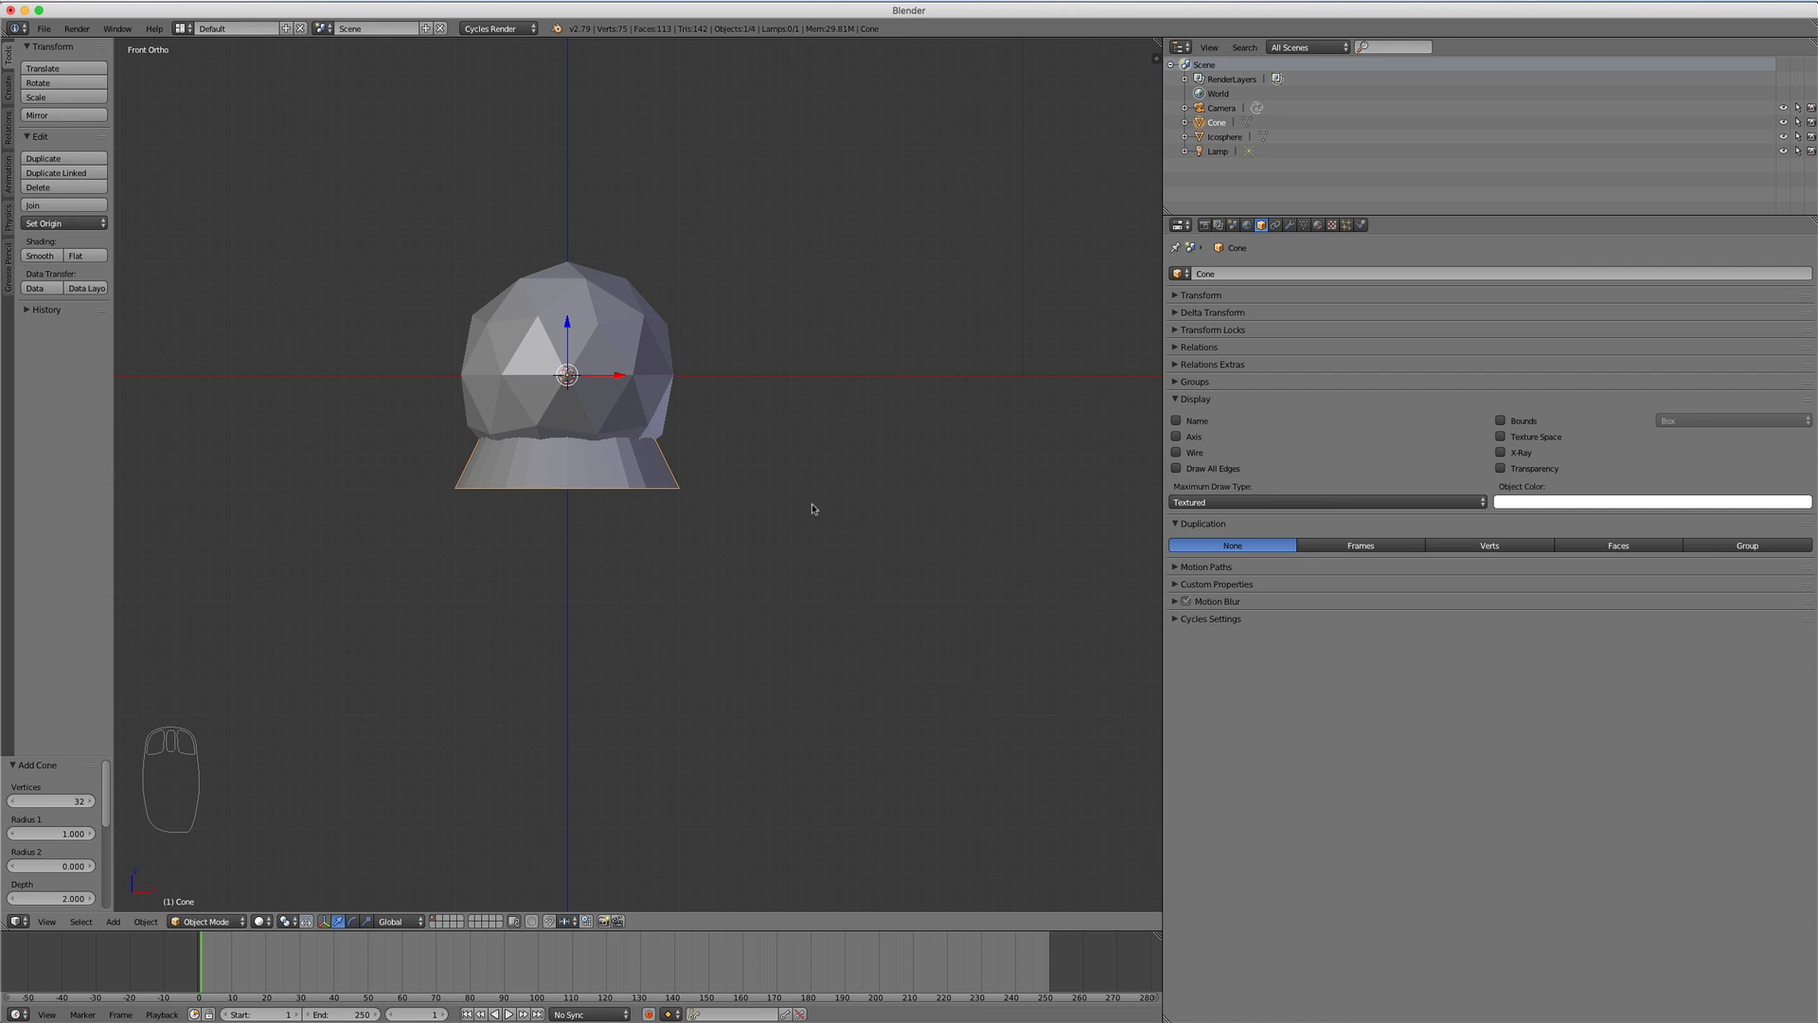
{"action": "key", "text": "z"}
{"action": "key", "text": "s"}
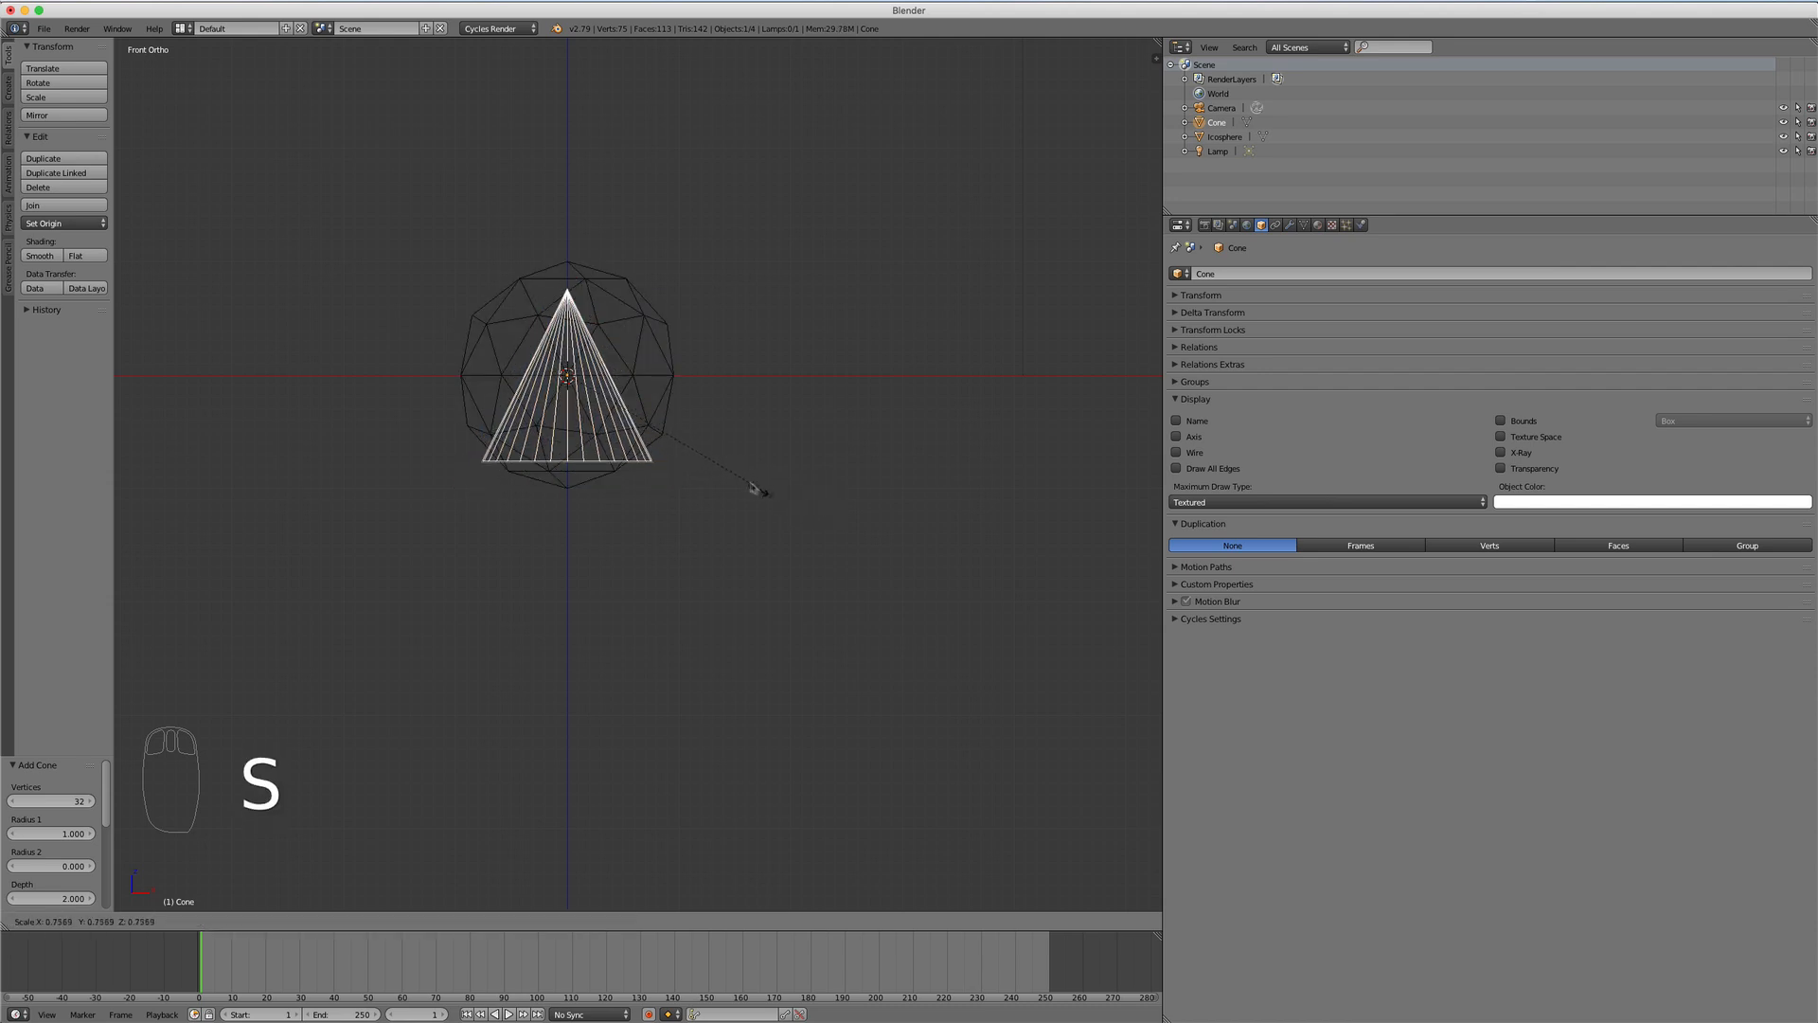
{"action": "left_click", "coordinate": [640, 428]}
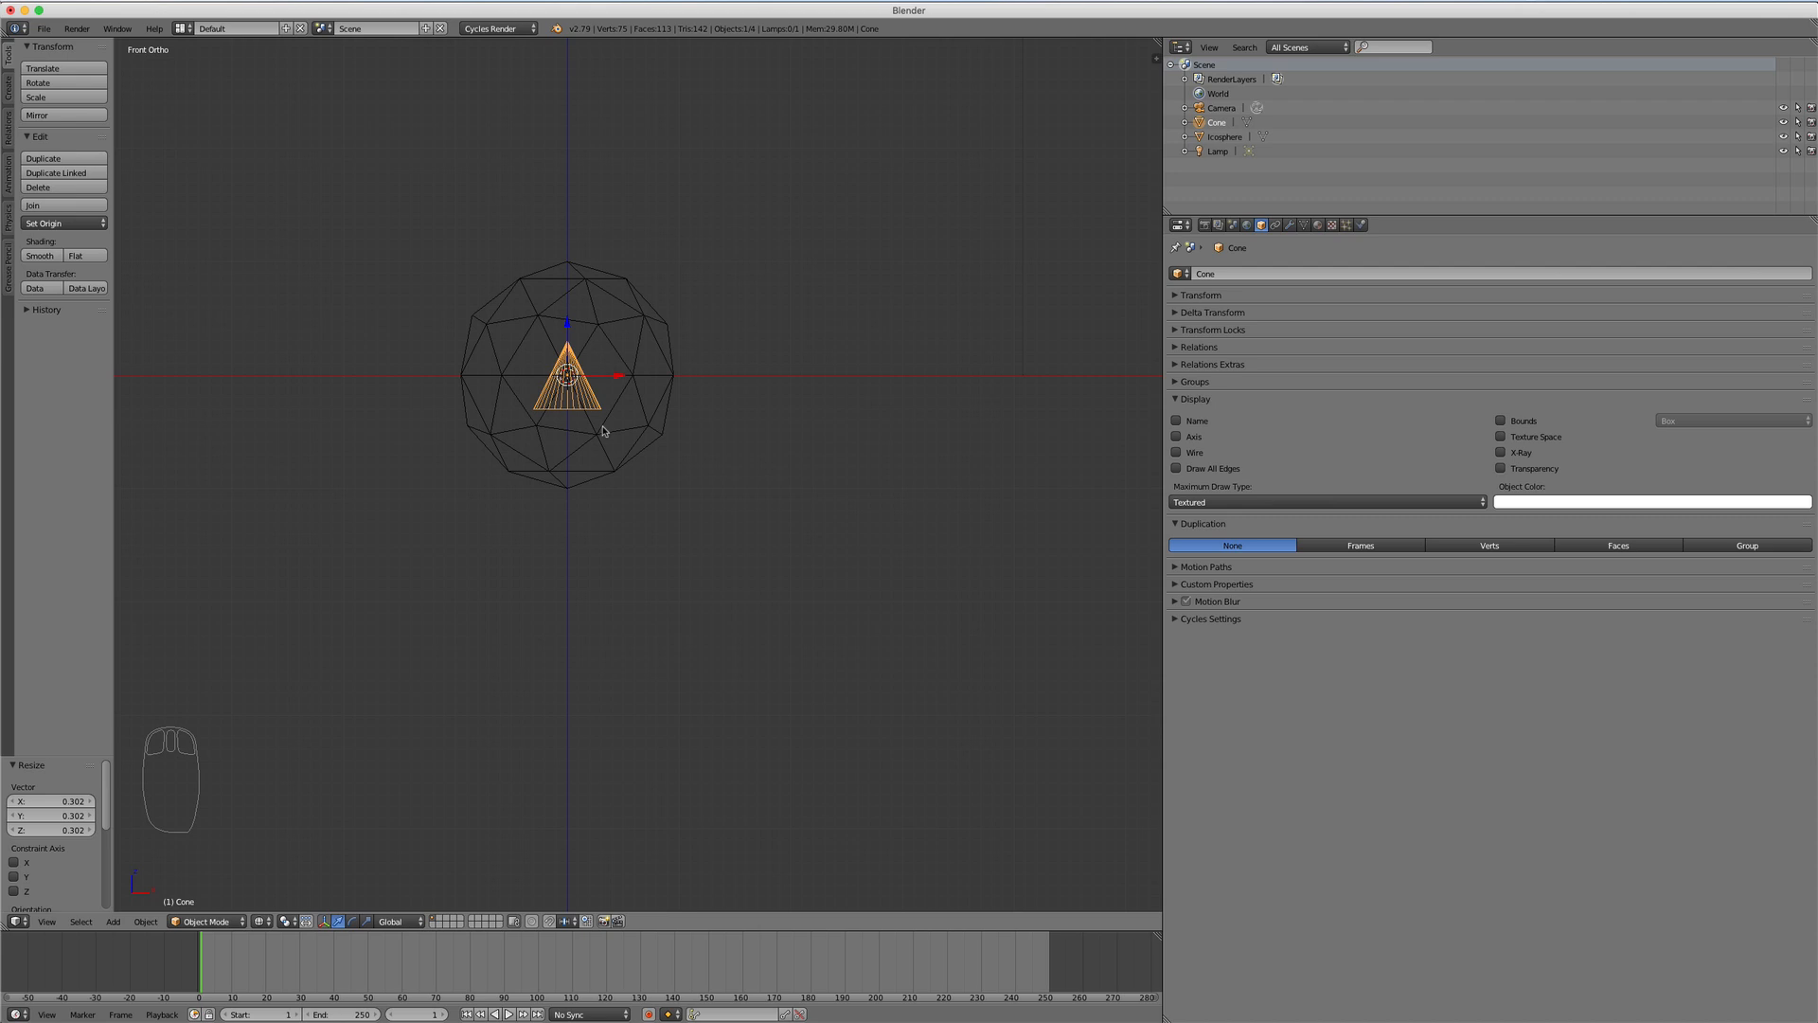
Step: Move the cone up about 0.299 along the Z axis so its base sits at the sphere's center
{"action": "key", "text": "g"}
{"action": "key", "text": "z"}
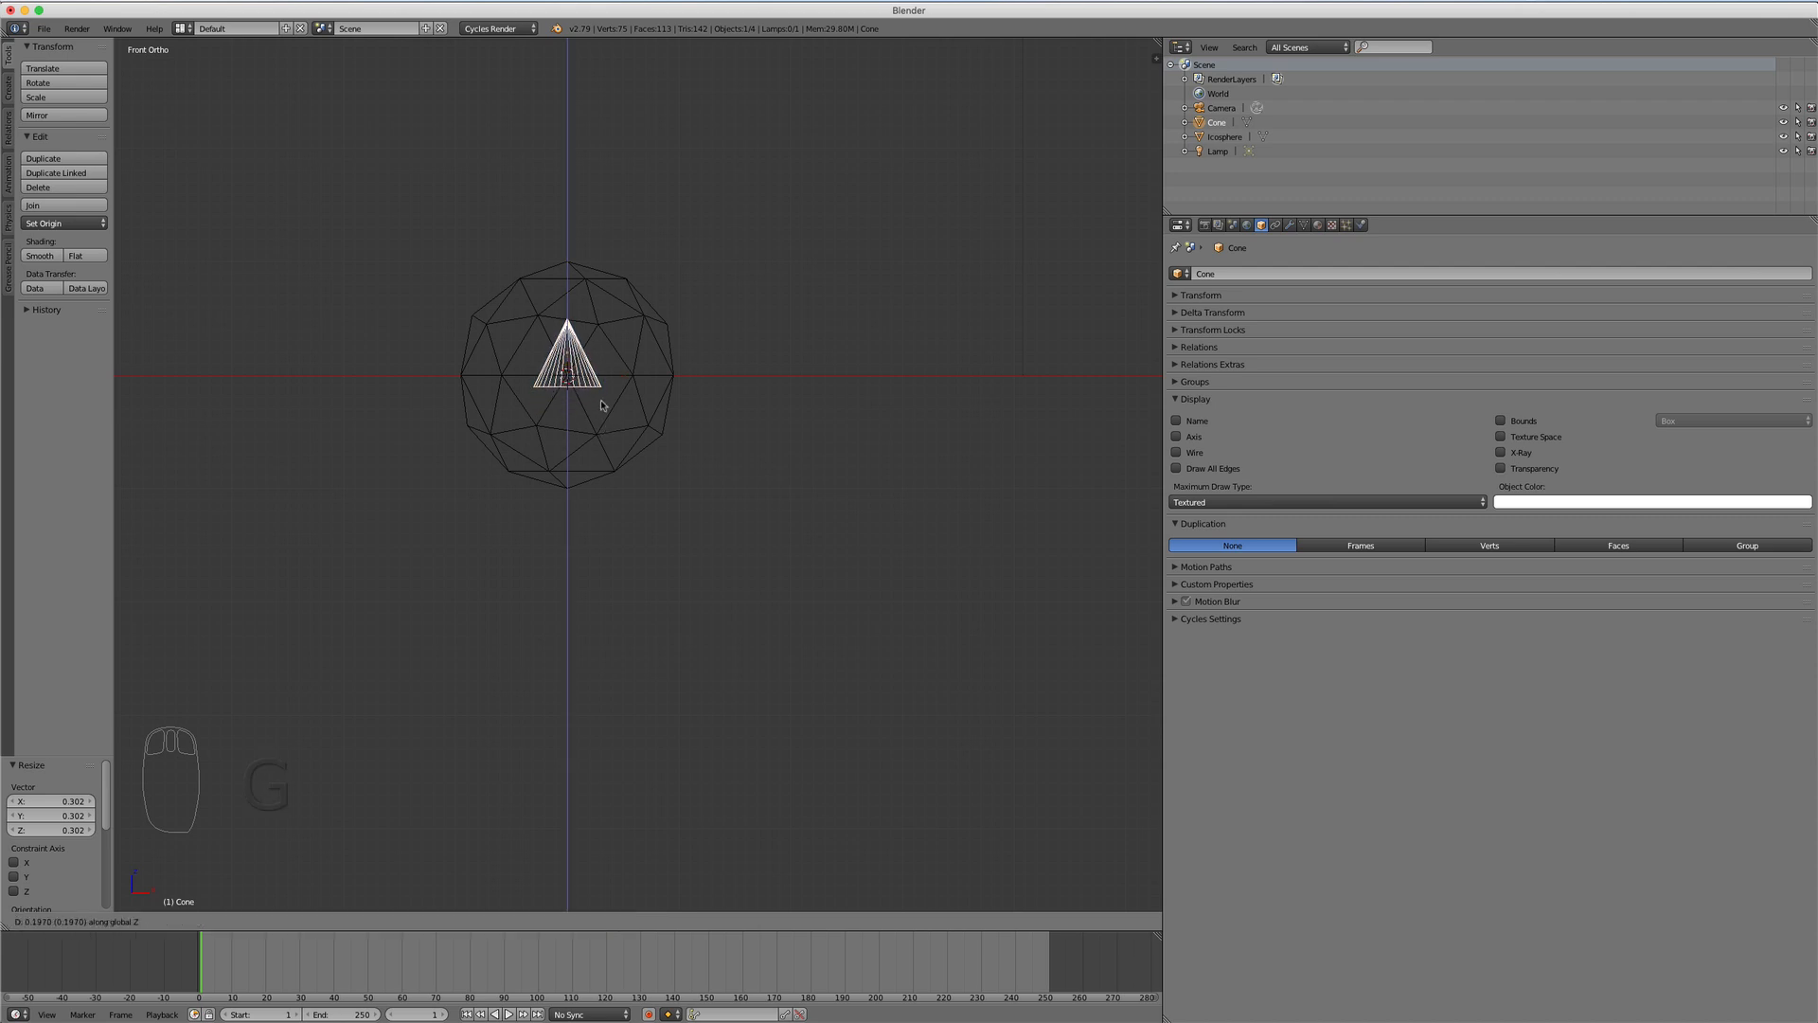
{"action": "left_click", "coordinate": [600, 395]}
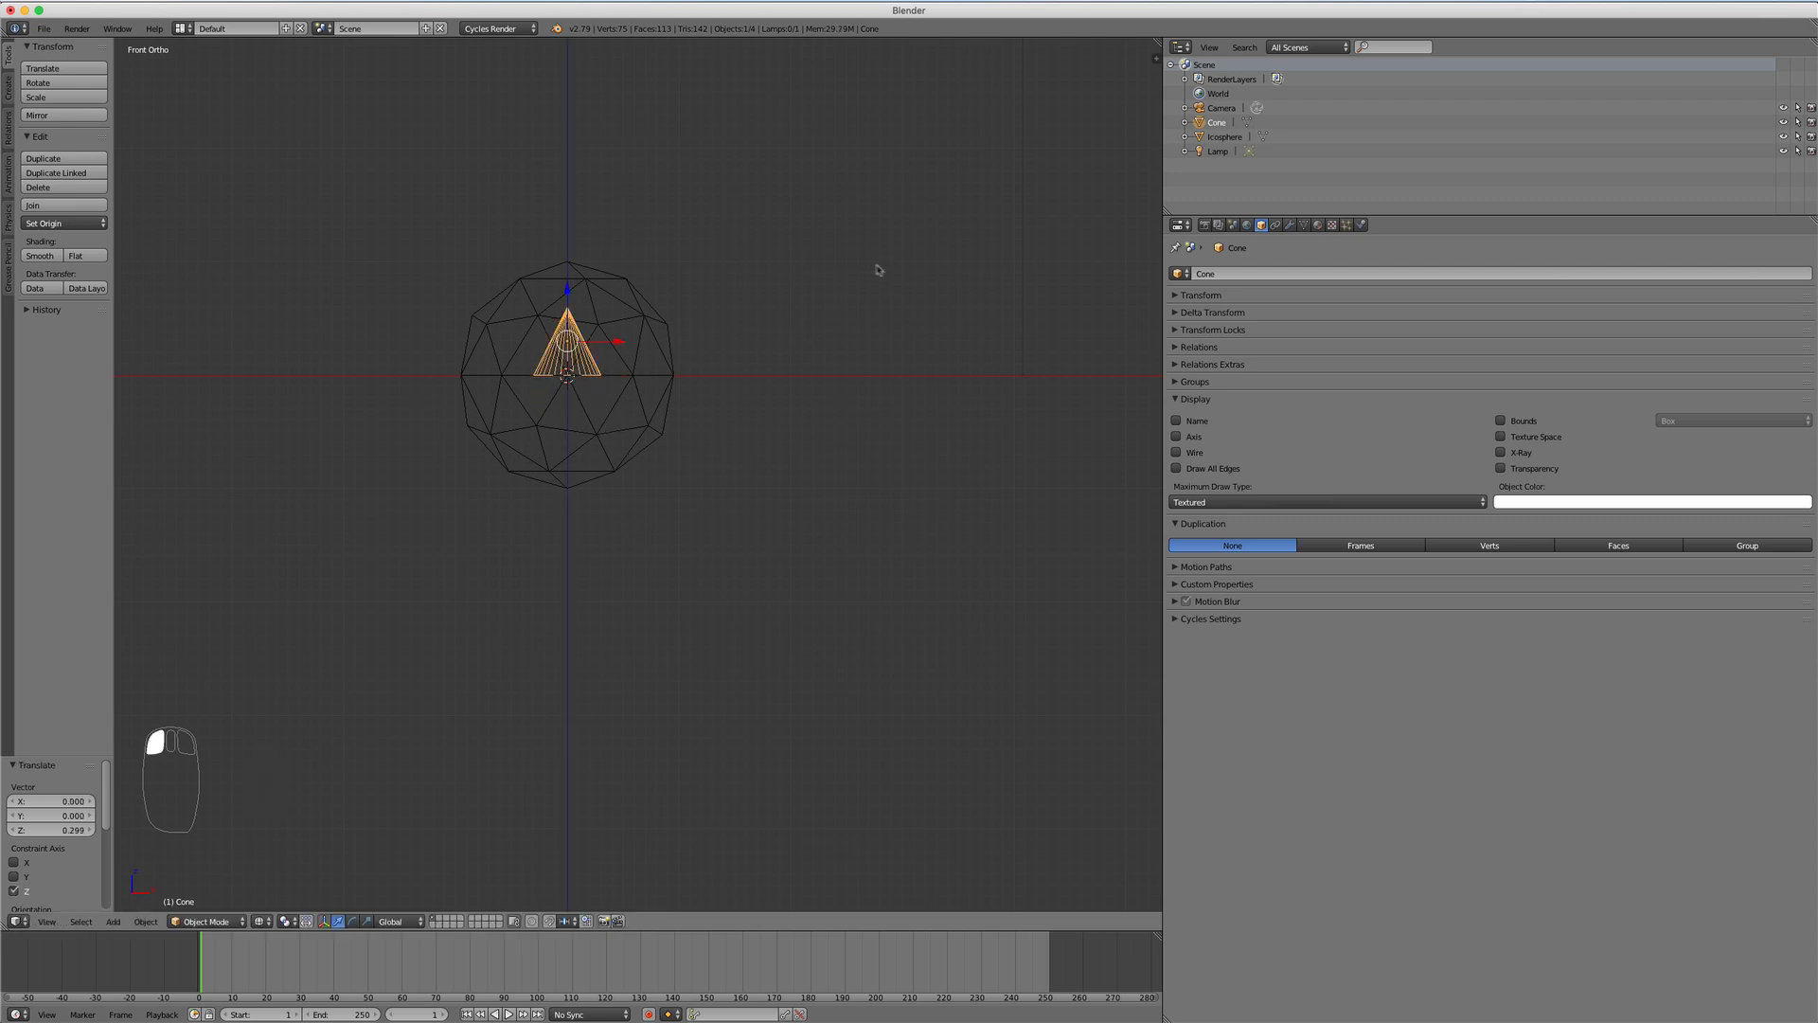
Step: Add the ico sphere to the selection as the active object and parent the cone to it with the Object option
{"action": "mouse_move", "coordinate": [663, 357]}
{"action": "middle_mouse_down"}
{"action": "mouse_move", "coordinate": [674, 398]}
{"action": "mouse_move", "coordinate": [644, 363]}
{"action": "middle_mouse_up"}
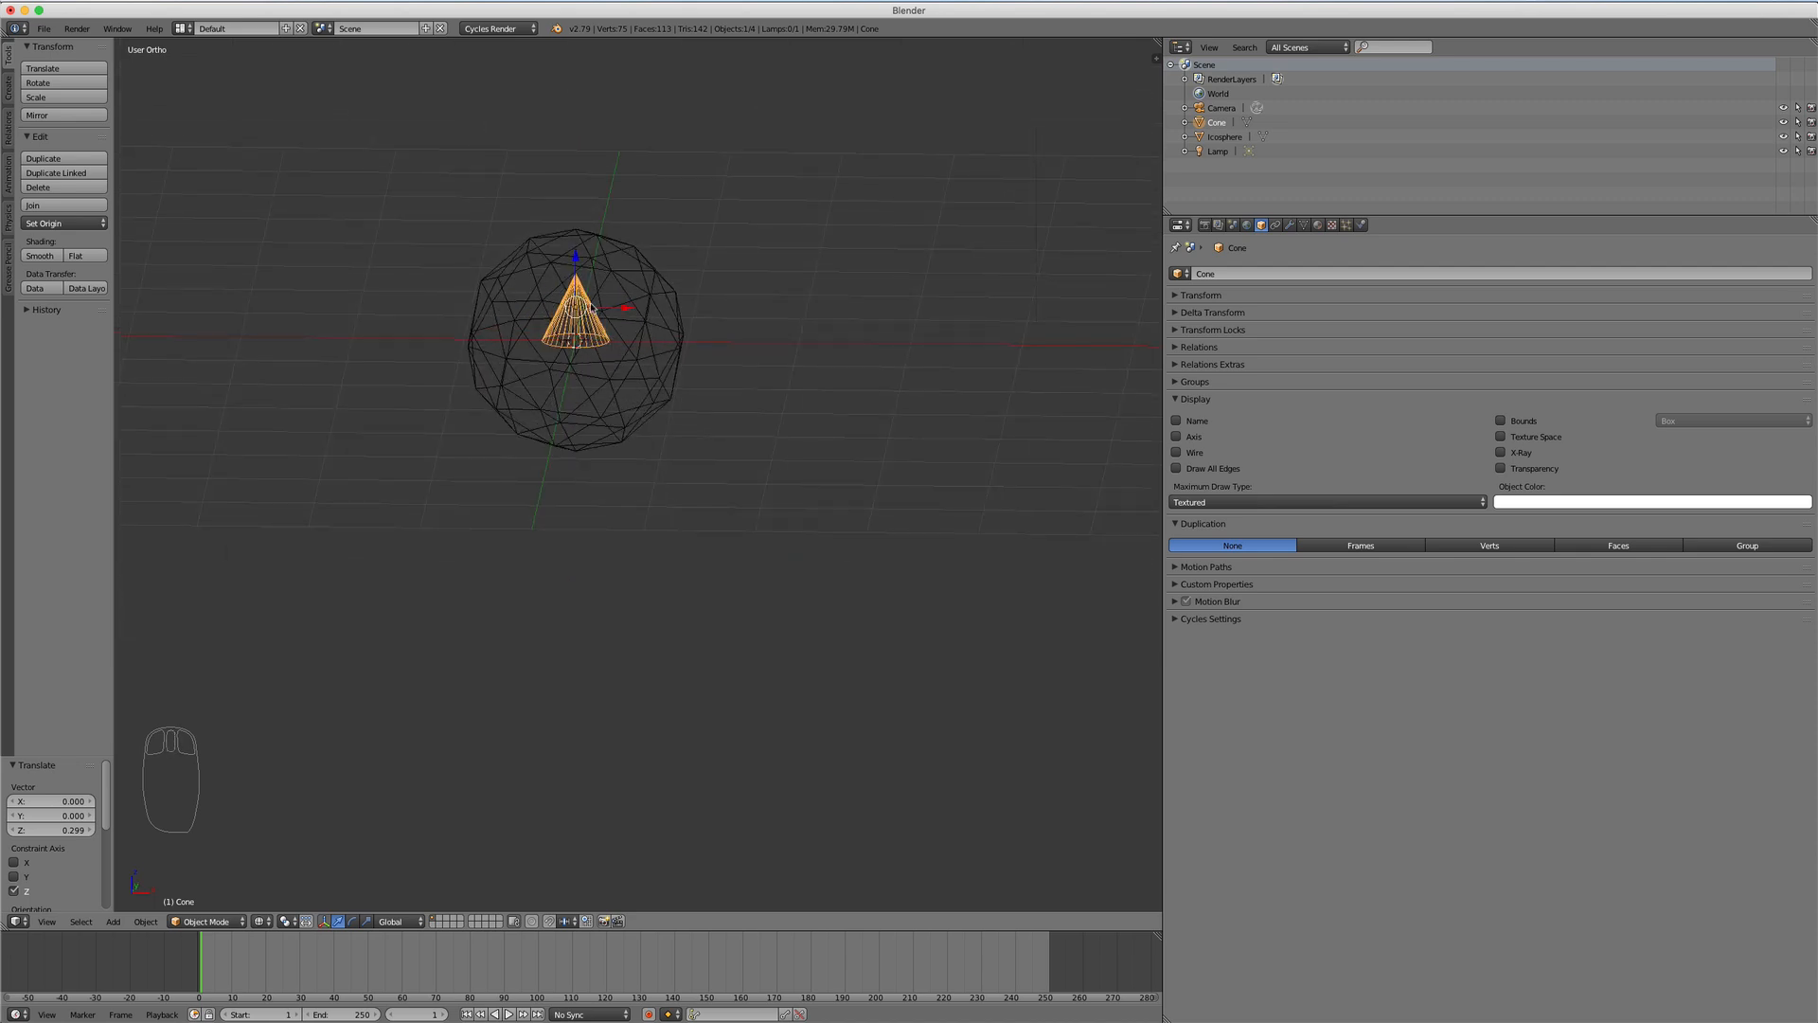
{"action": "right_click", "coordinate": [633, 372], "text": "shift"}
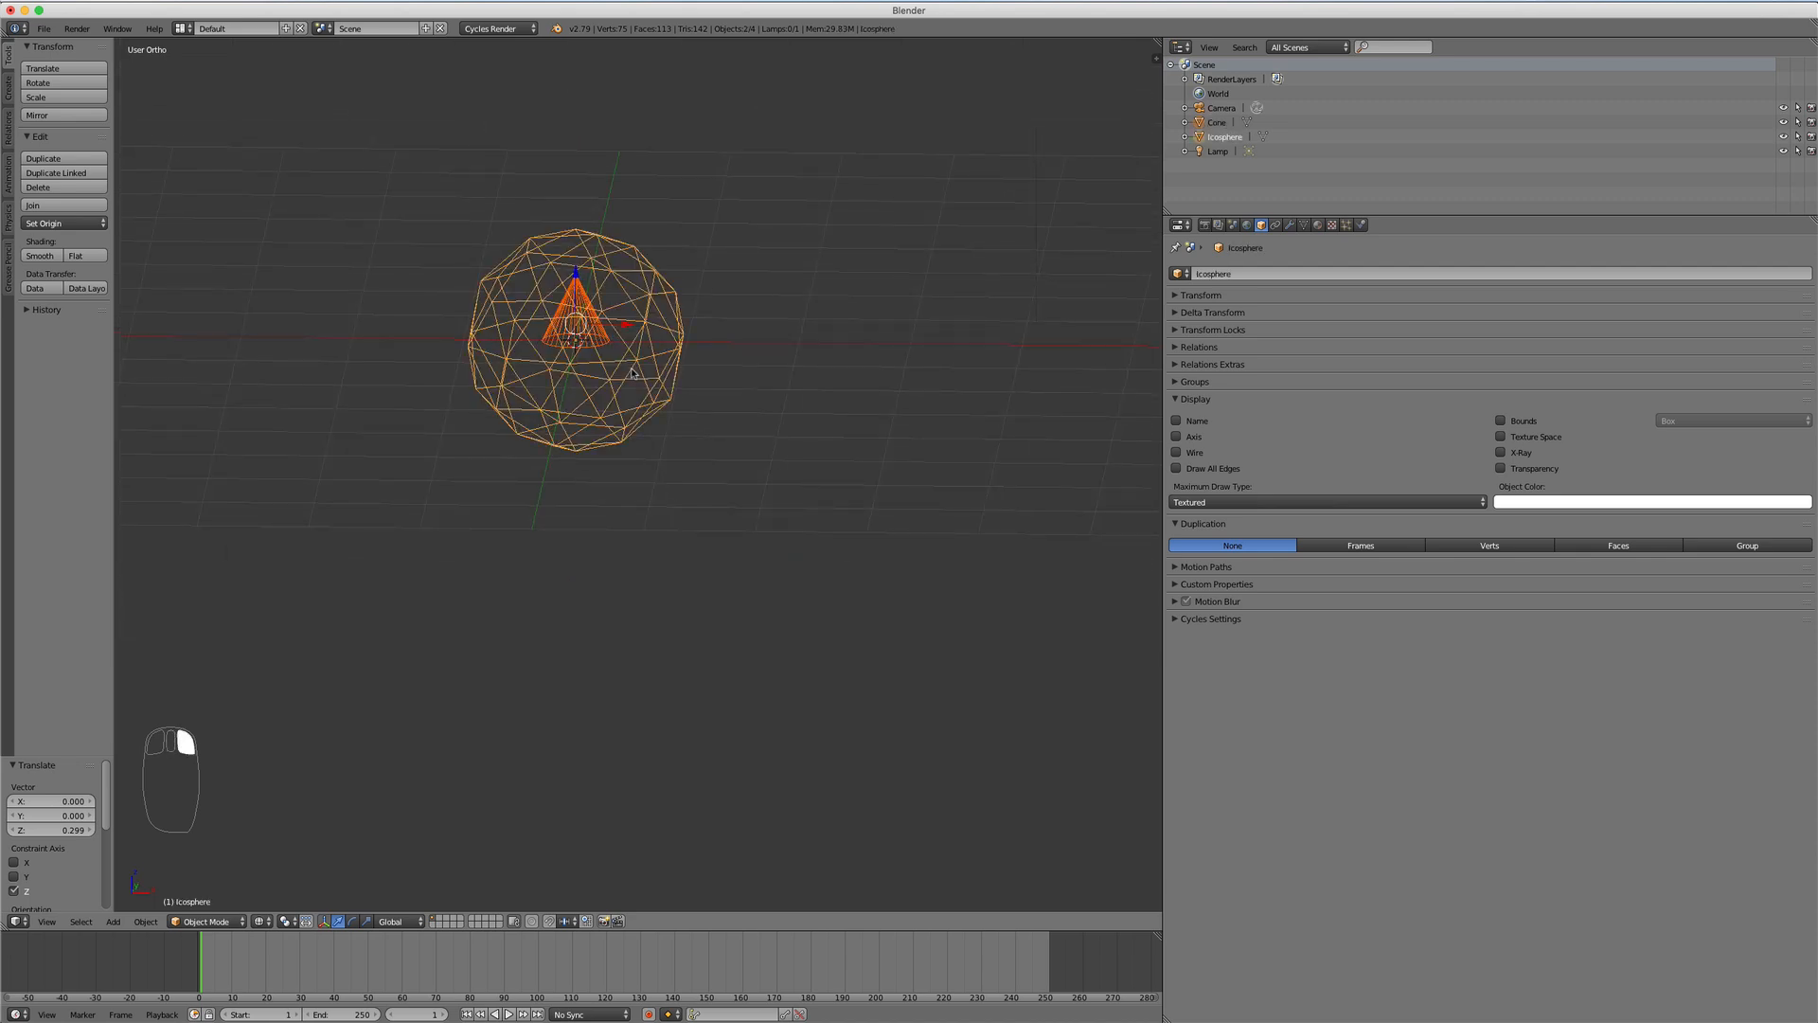
{"action": "key", "text": "ctrl+p"}
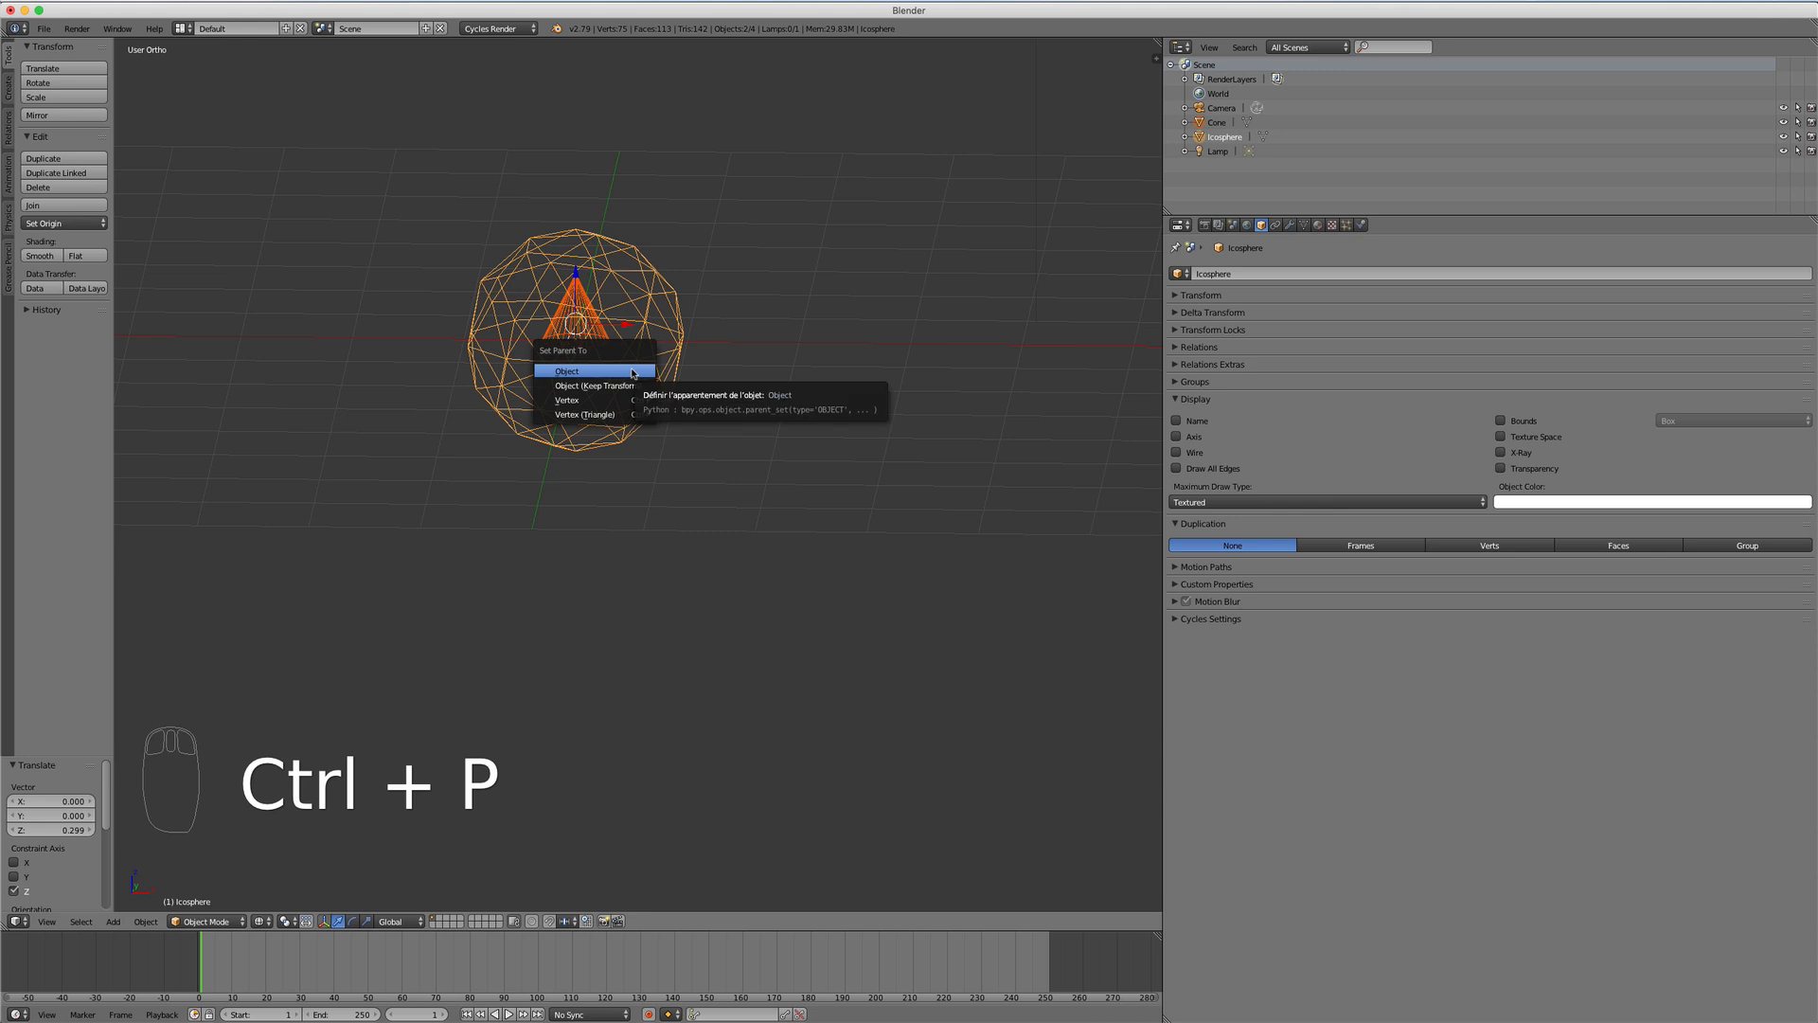
{"action": "left_click", "coordinate": [633, 372]}
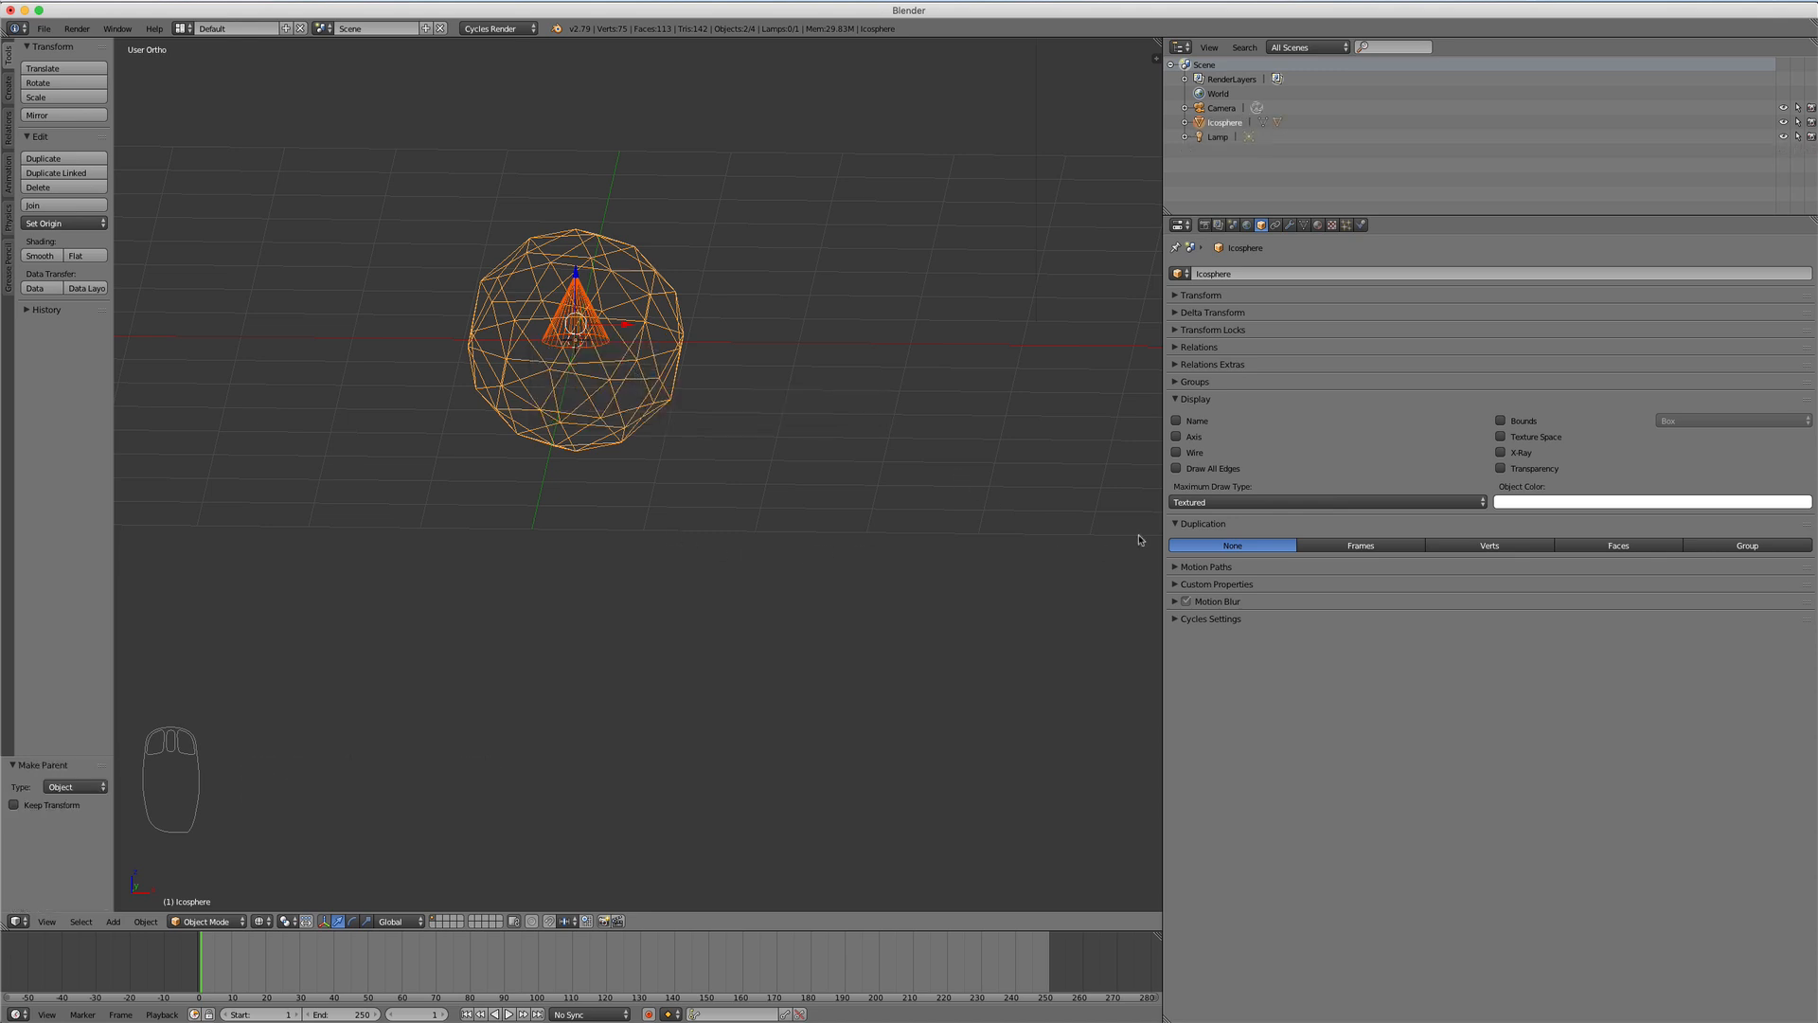
Step: Set the ico sphere's duplication to Verts and show the duplicated cones in solid shading
{"action": "left_click", "coordinate": [1489, 546]}
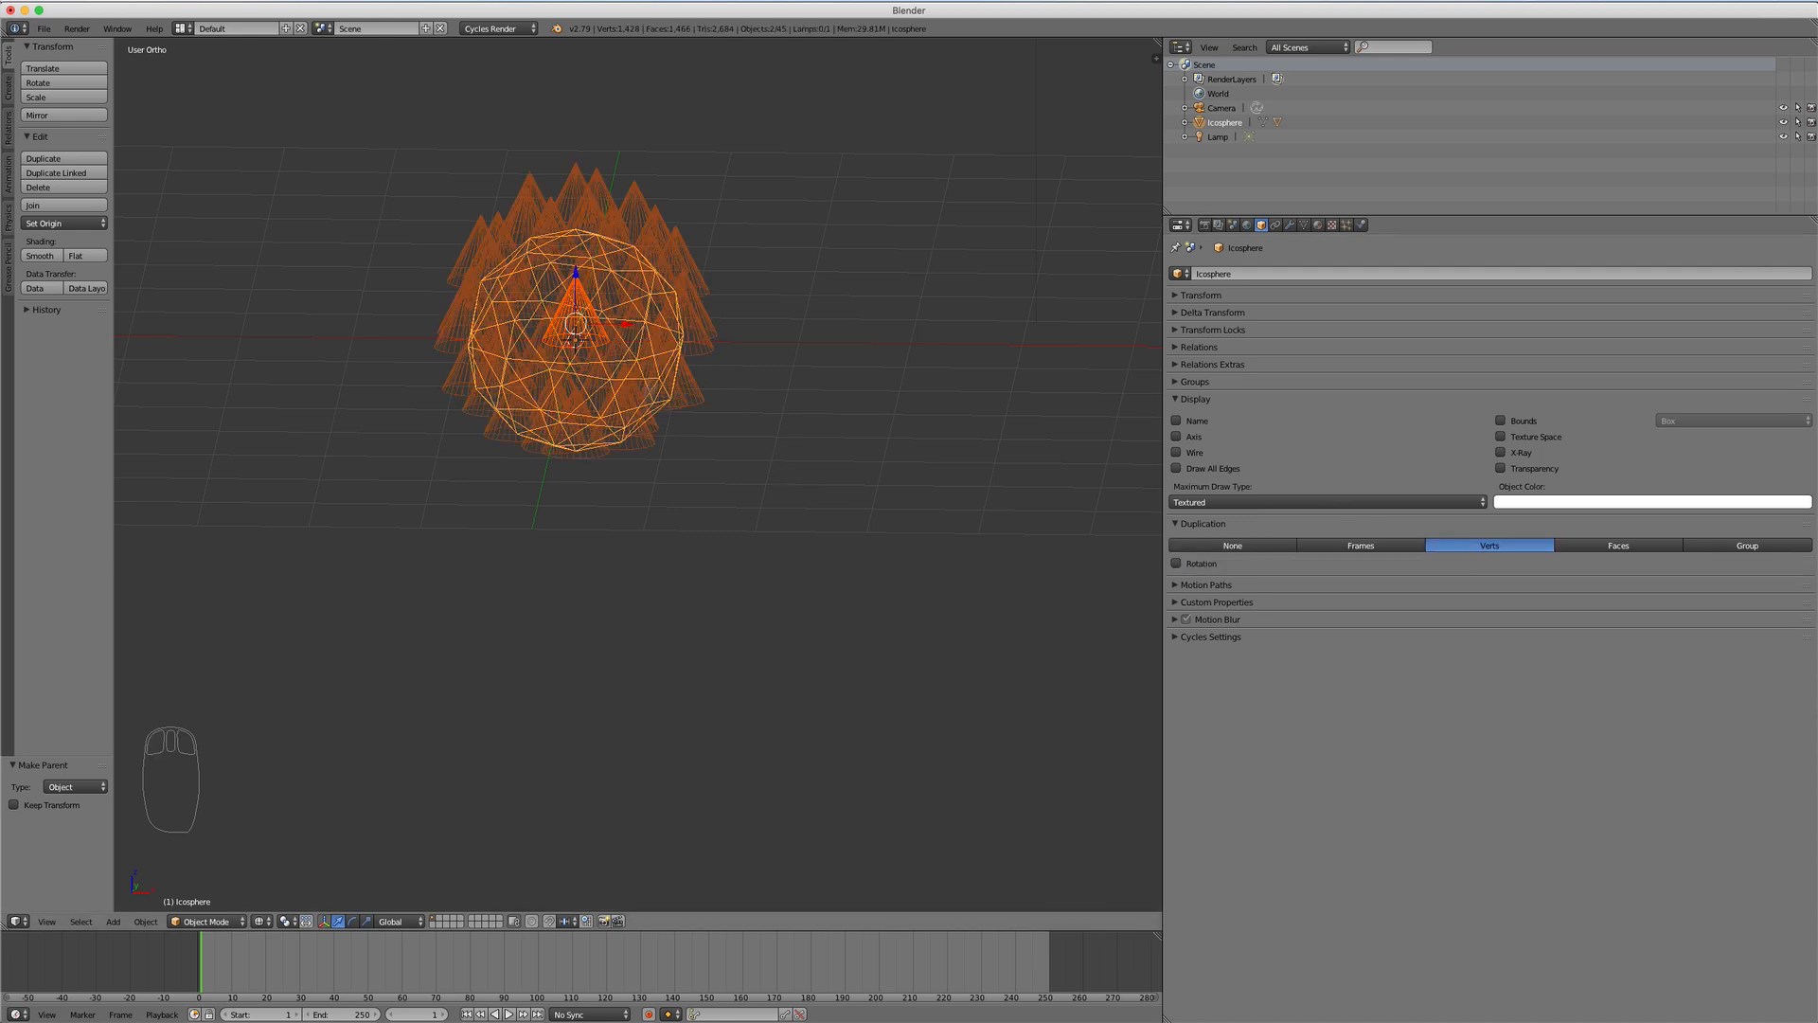
{"action": "key", "text": "z"}
{"action": "middle_click_drag", "start_coordinate": [690, 380], "coordinate": [676, 339]}
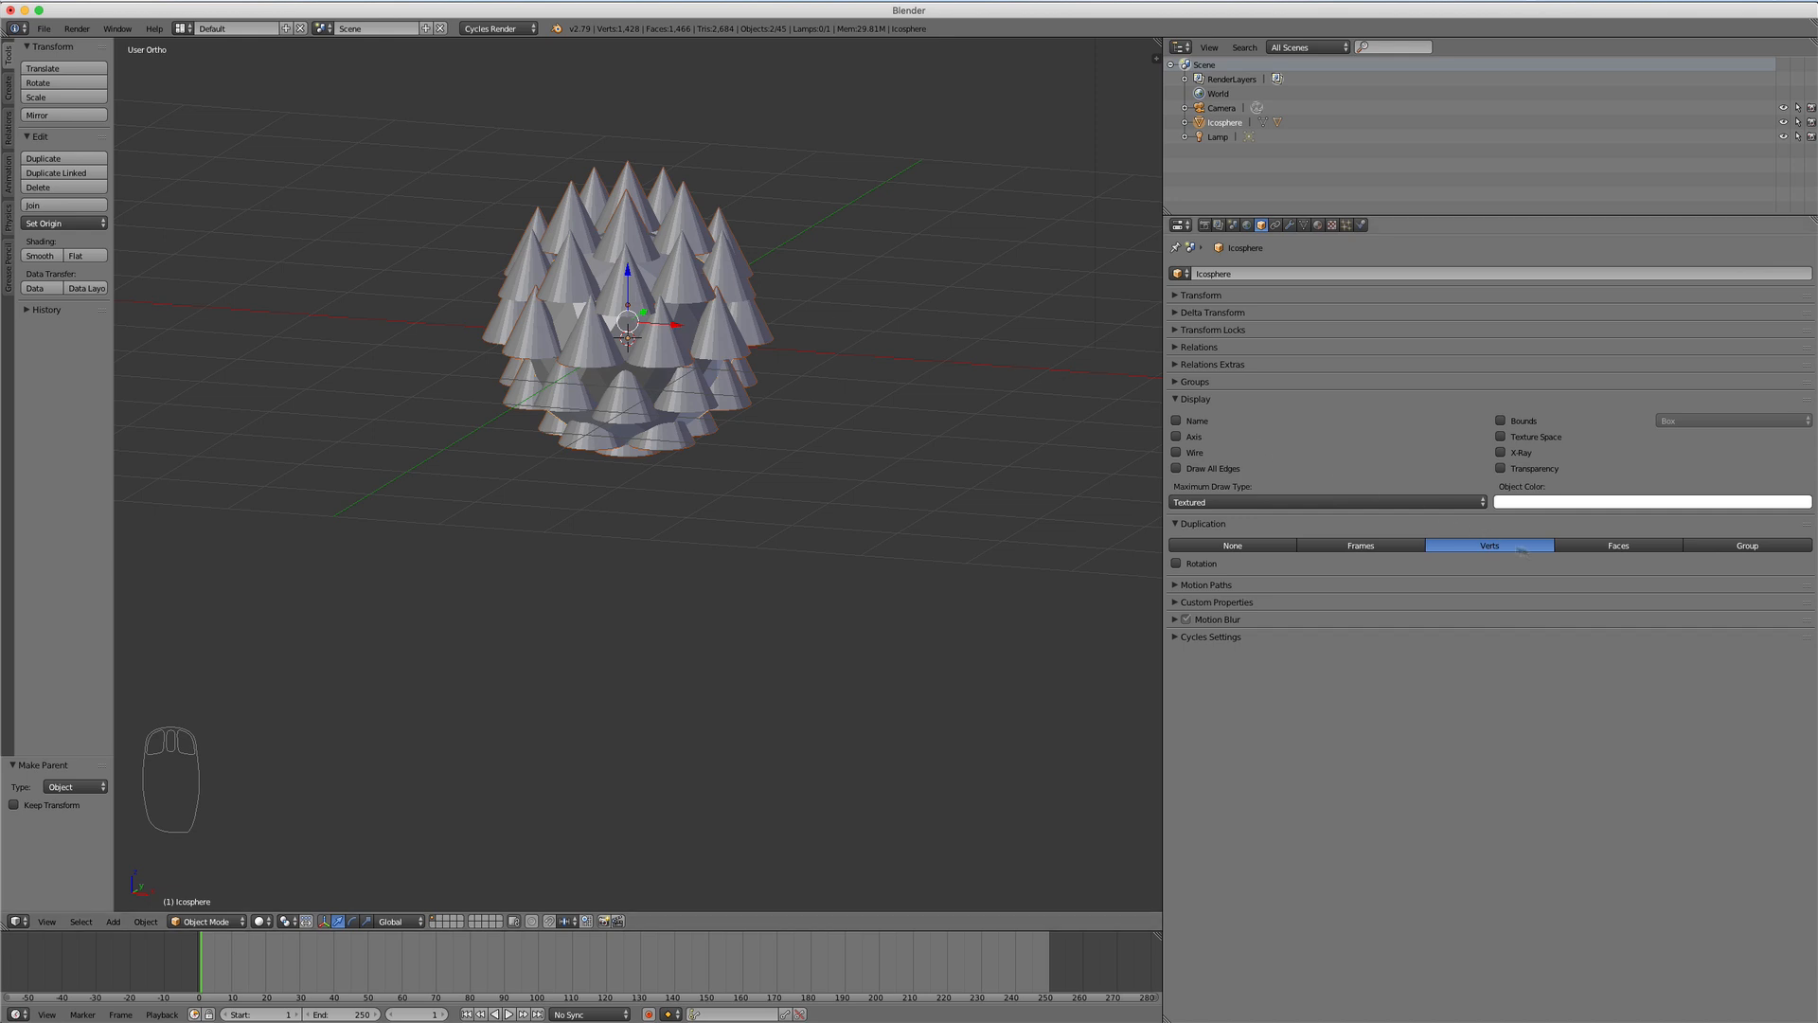
Step: Enable Rotation for the ico sphere's vertex duplication, inspect the cones, and switch the duplication to Faces
{"action": "left_click", "coordinate": [1176, 564]}
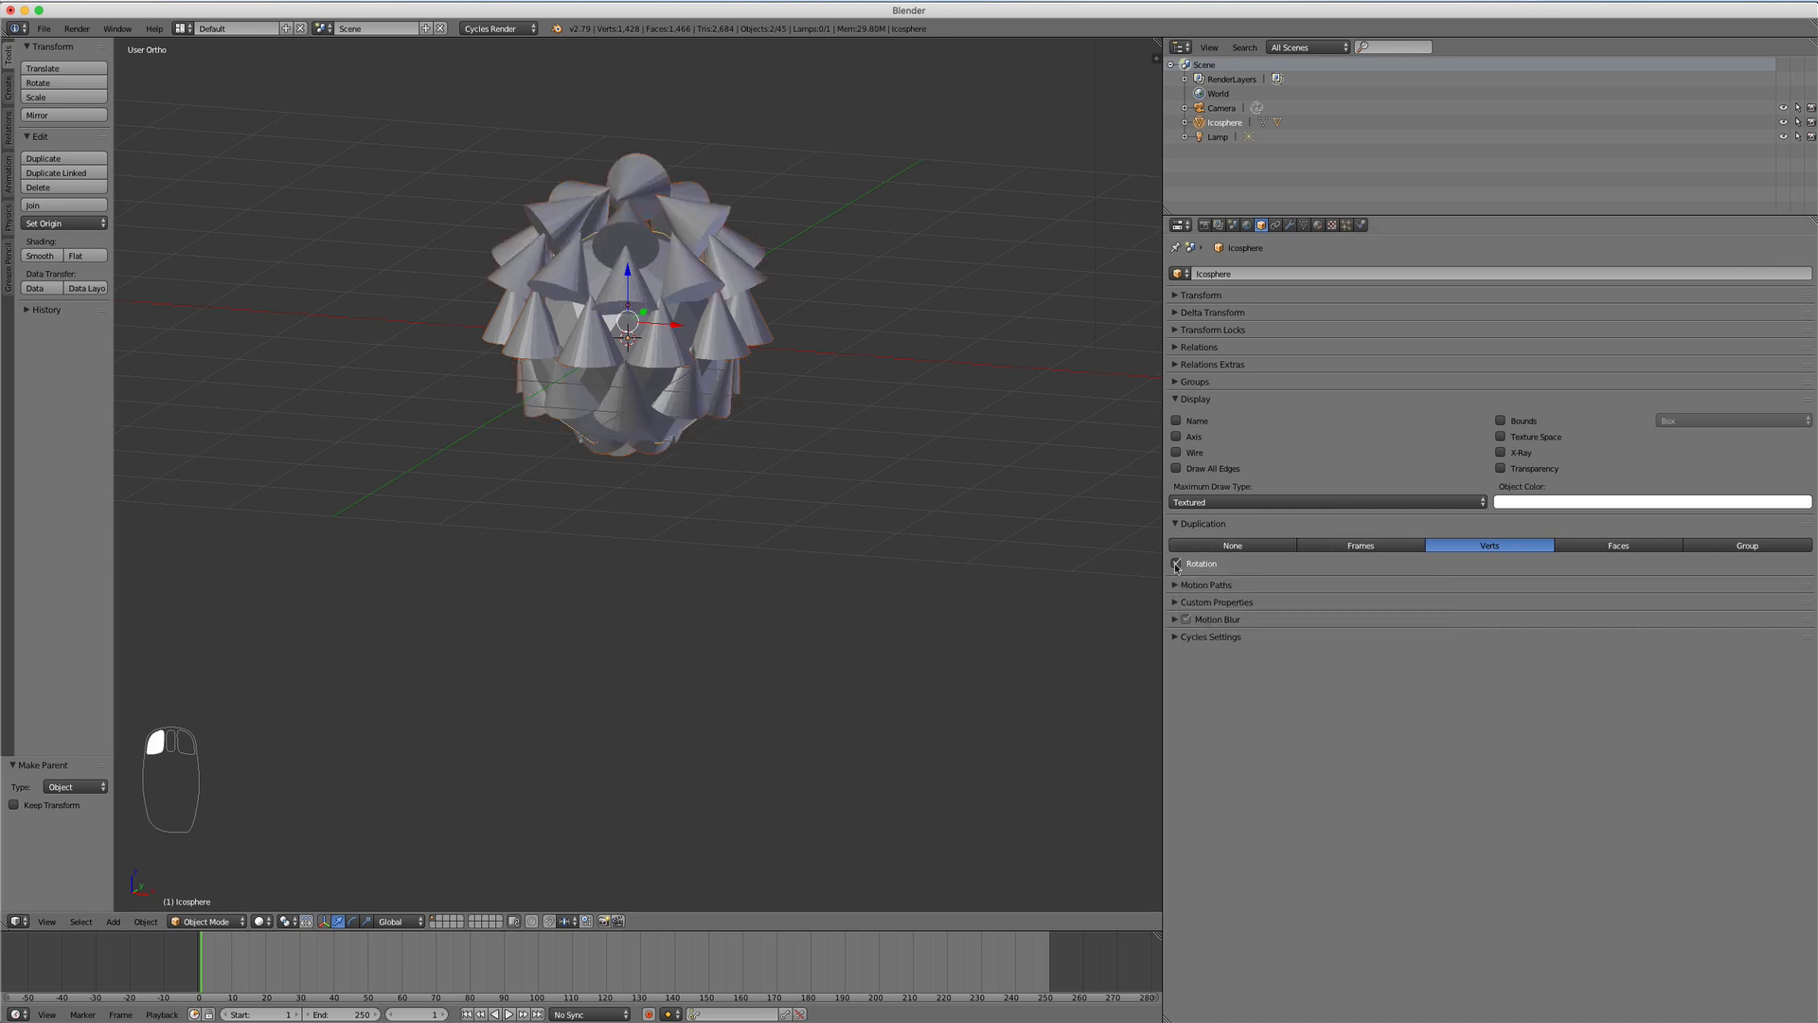
{"action": "middle_click_drag", "start_coordinate": [748, 449], "coordinate": [678, 447]}
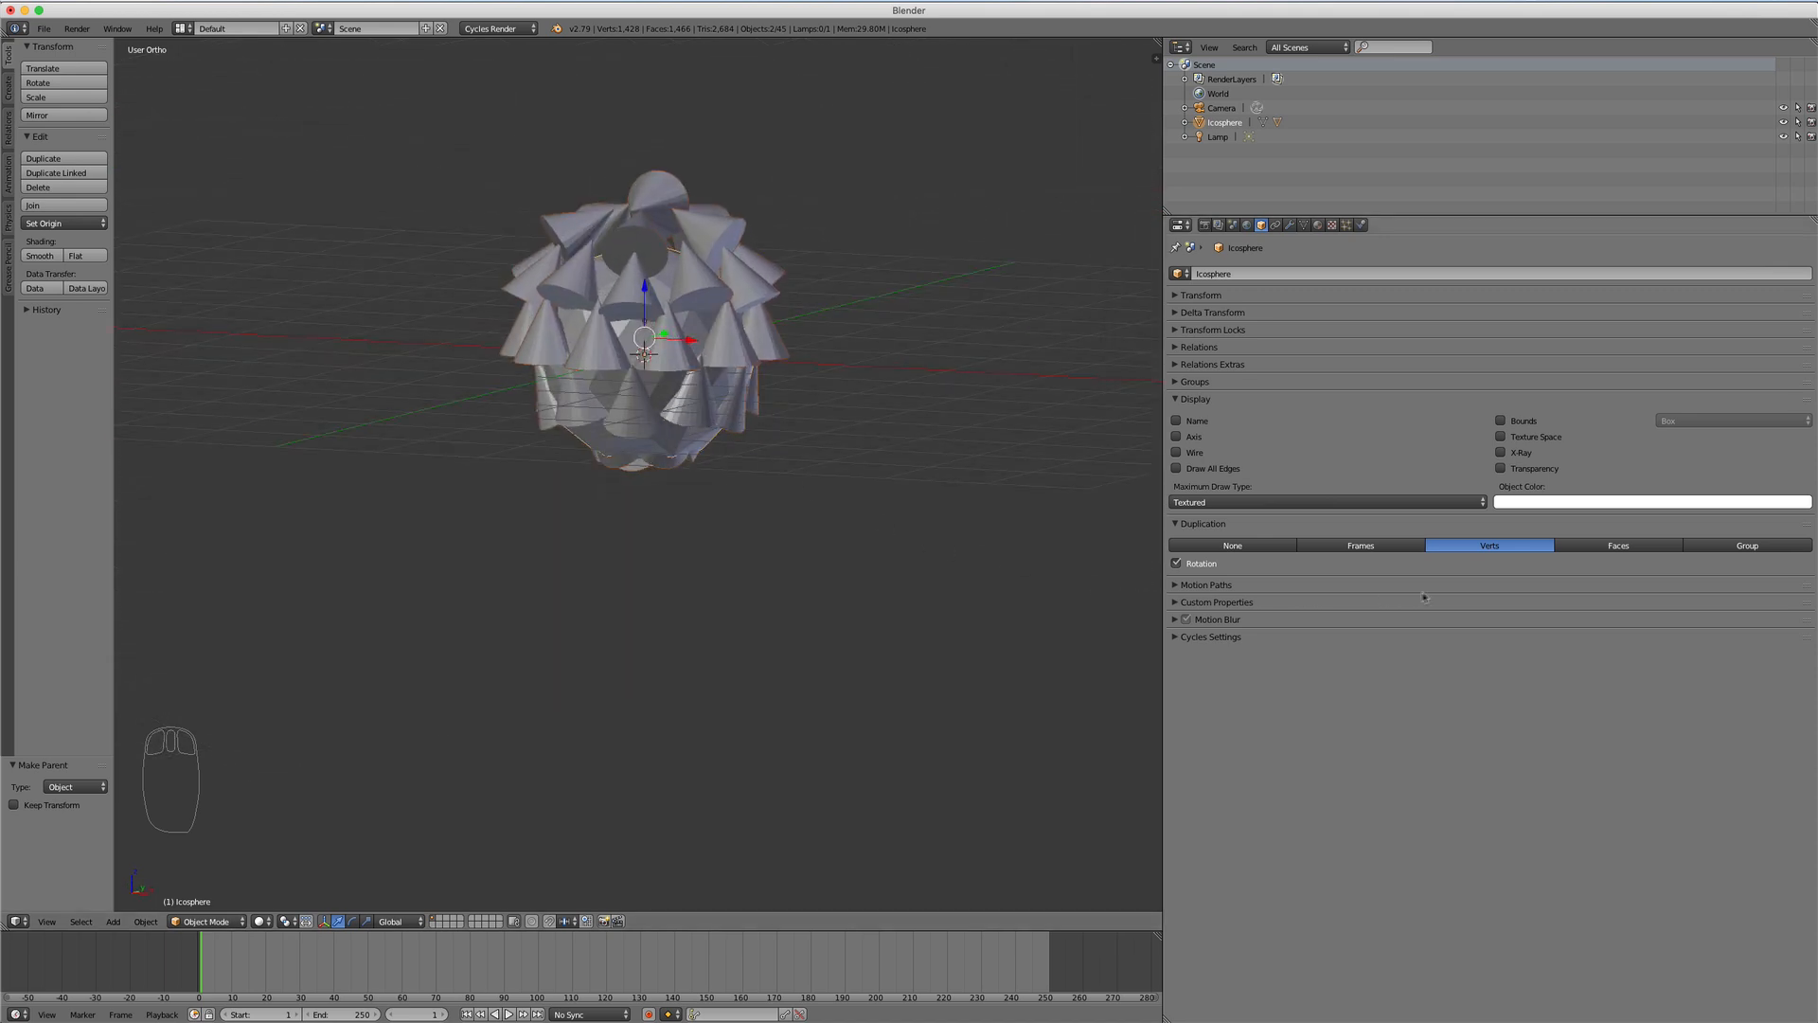
{"action": "left_click", "coordinate": [1601, 546]}
{"action": "mouse_move", "coordinate": [833, 438]}
{"action": "middle_mouse_down"}
{"action": "mouse_move", "coordinate": [781, 405]}
{"action": "mouse_move", "coordinate": [850, 454]}
{"action": "middle_mouse_up"}
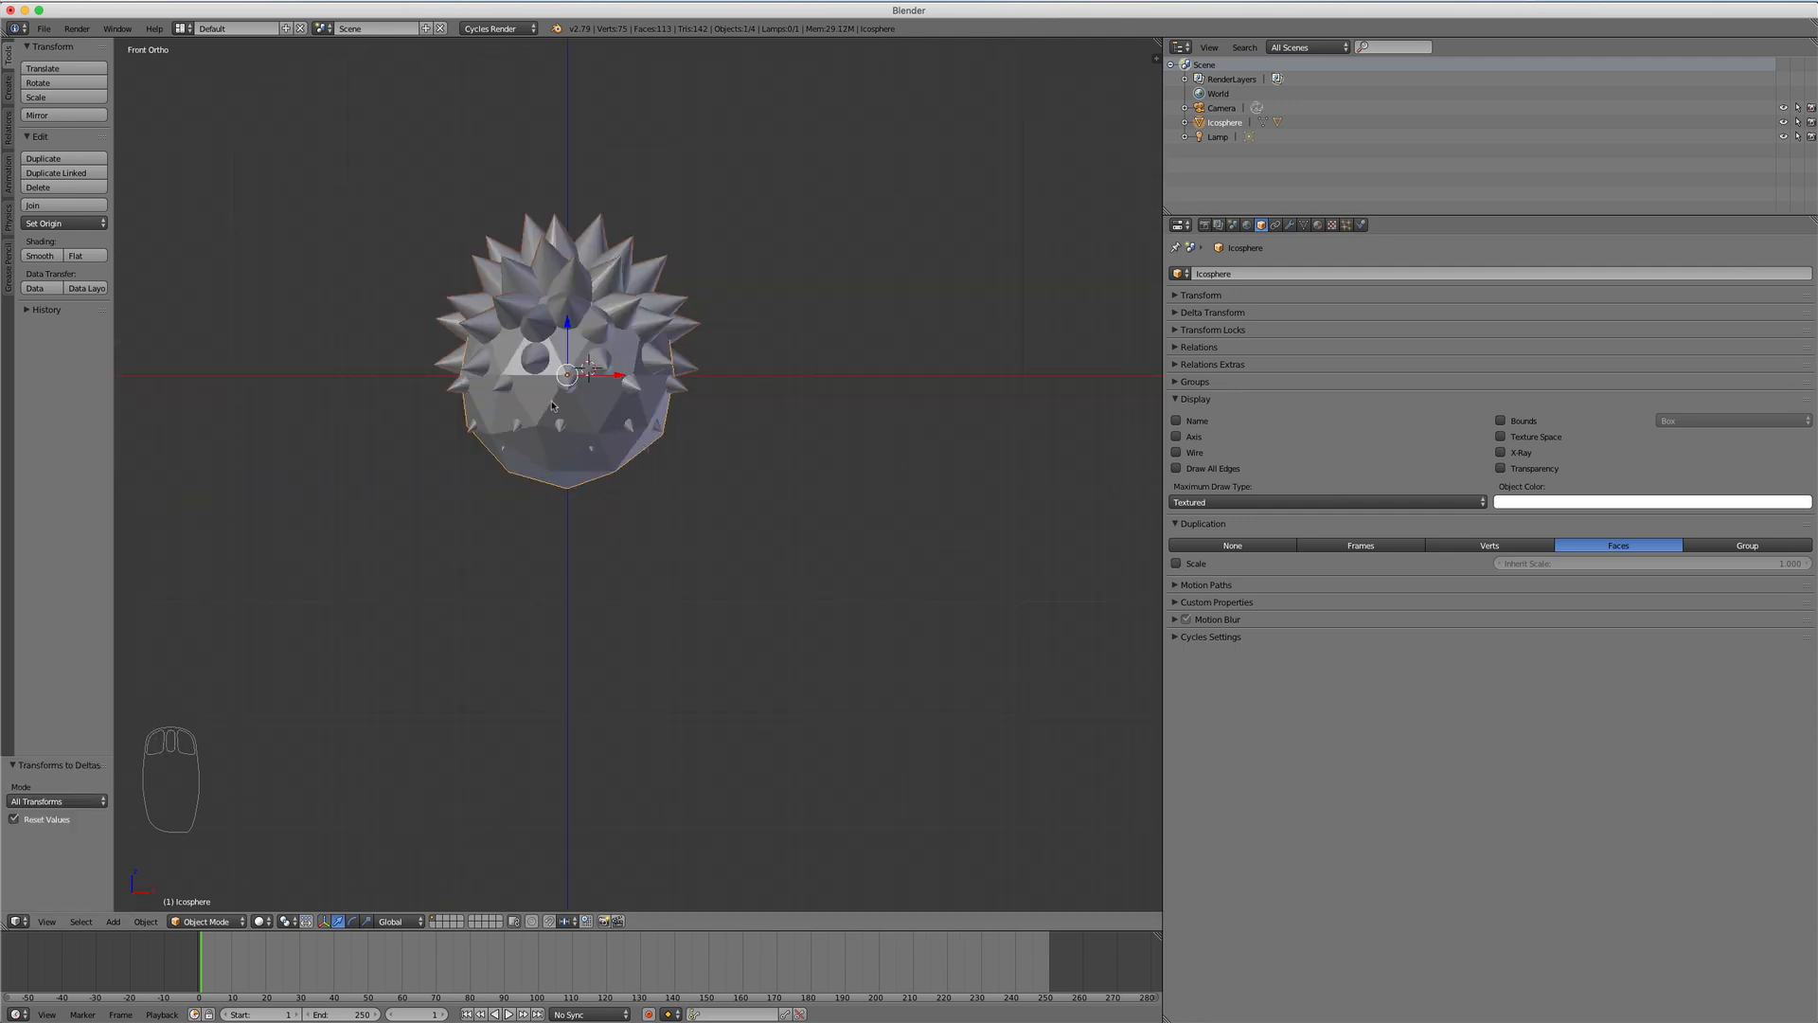
Step: Delete the ico sphere and its cone from the scene
{"action": "key", "text": "x"}
{"action": "left_click", "coordinate": [553, 404]}
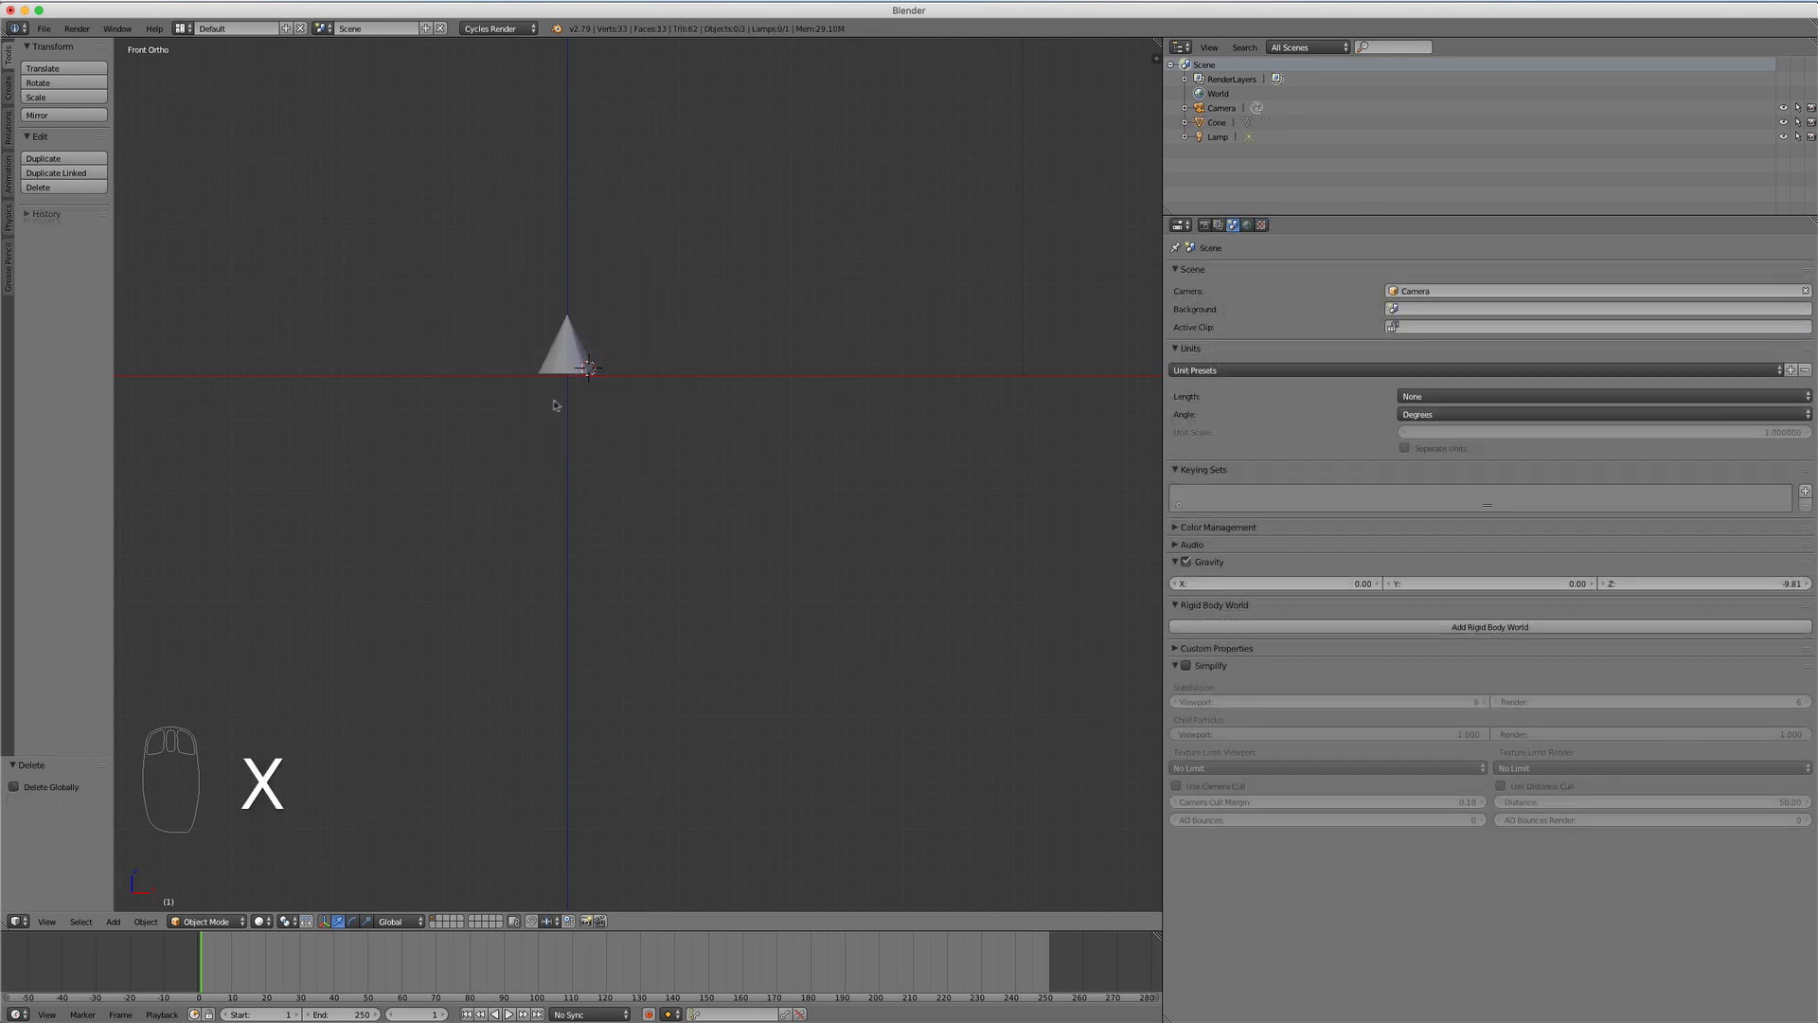
{"action": "right_click", "coordinate": [559, 361]}
{"action": "key", "text": "x"}
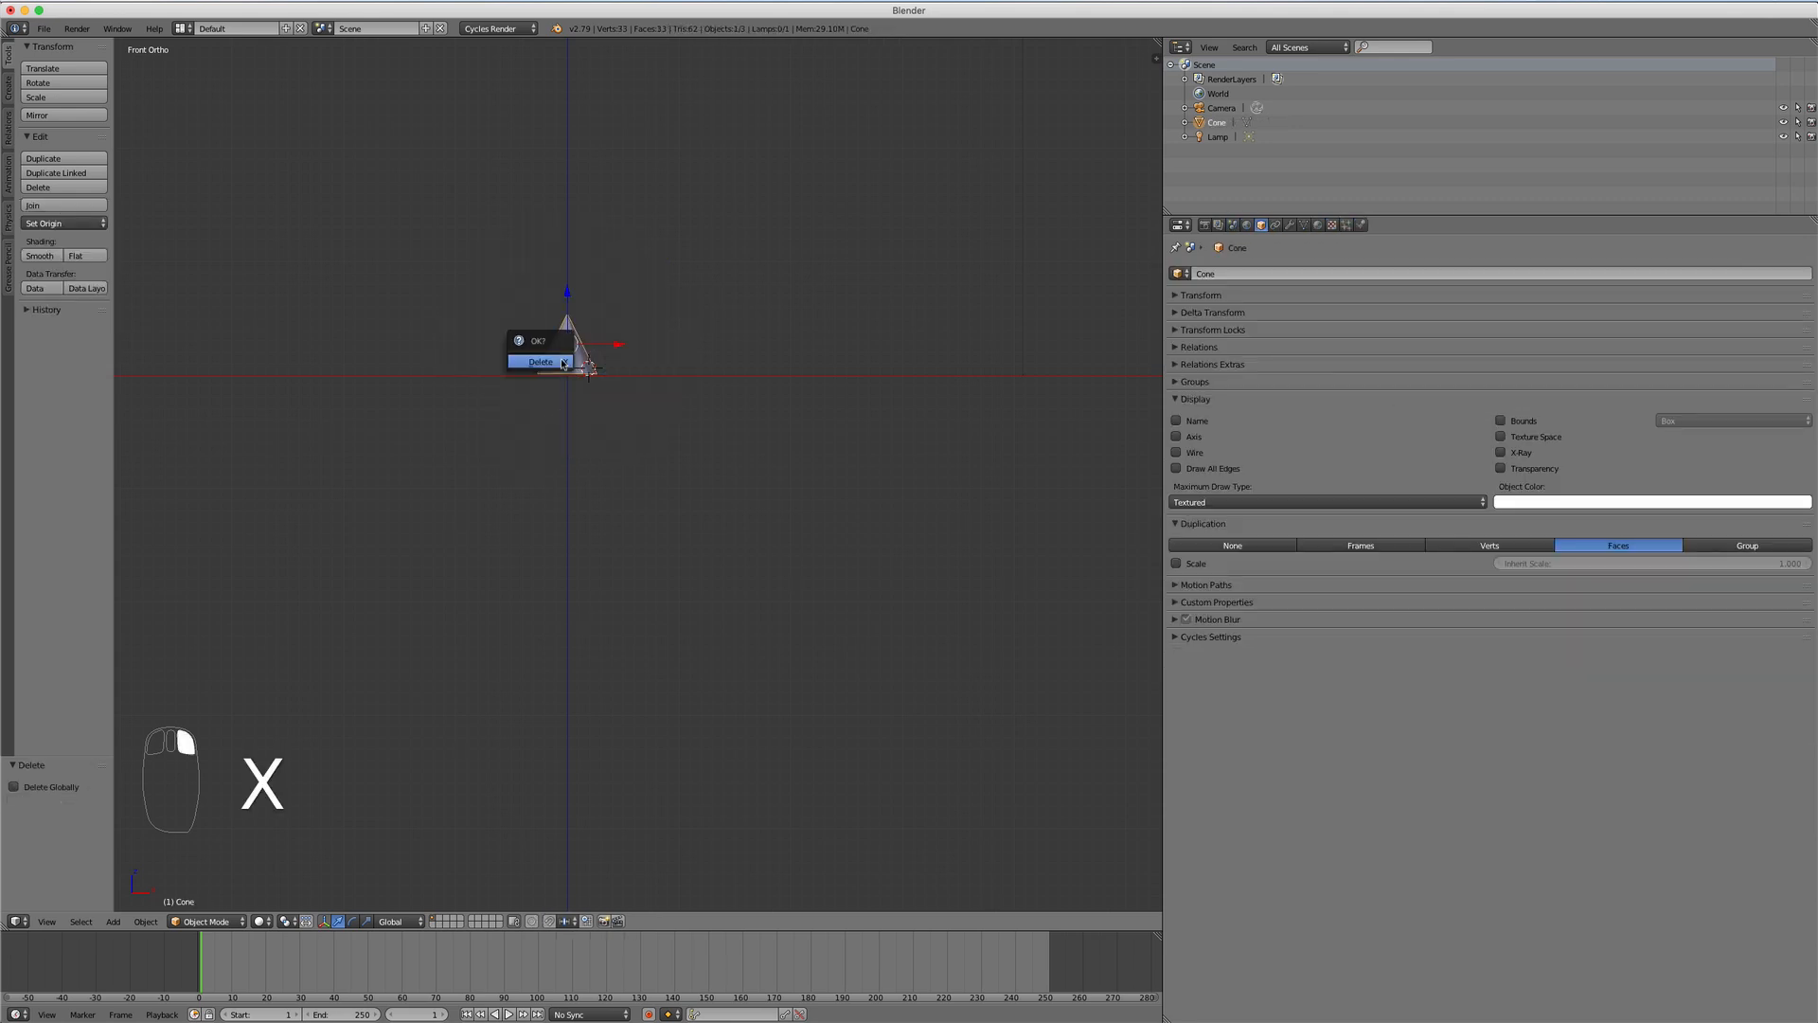
{"action": "left_click", "coordinate": [562, 364]}
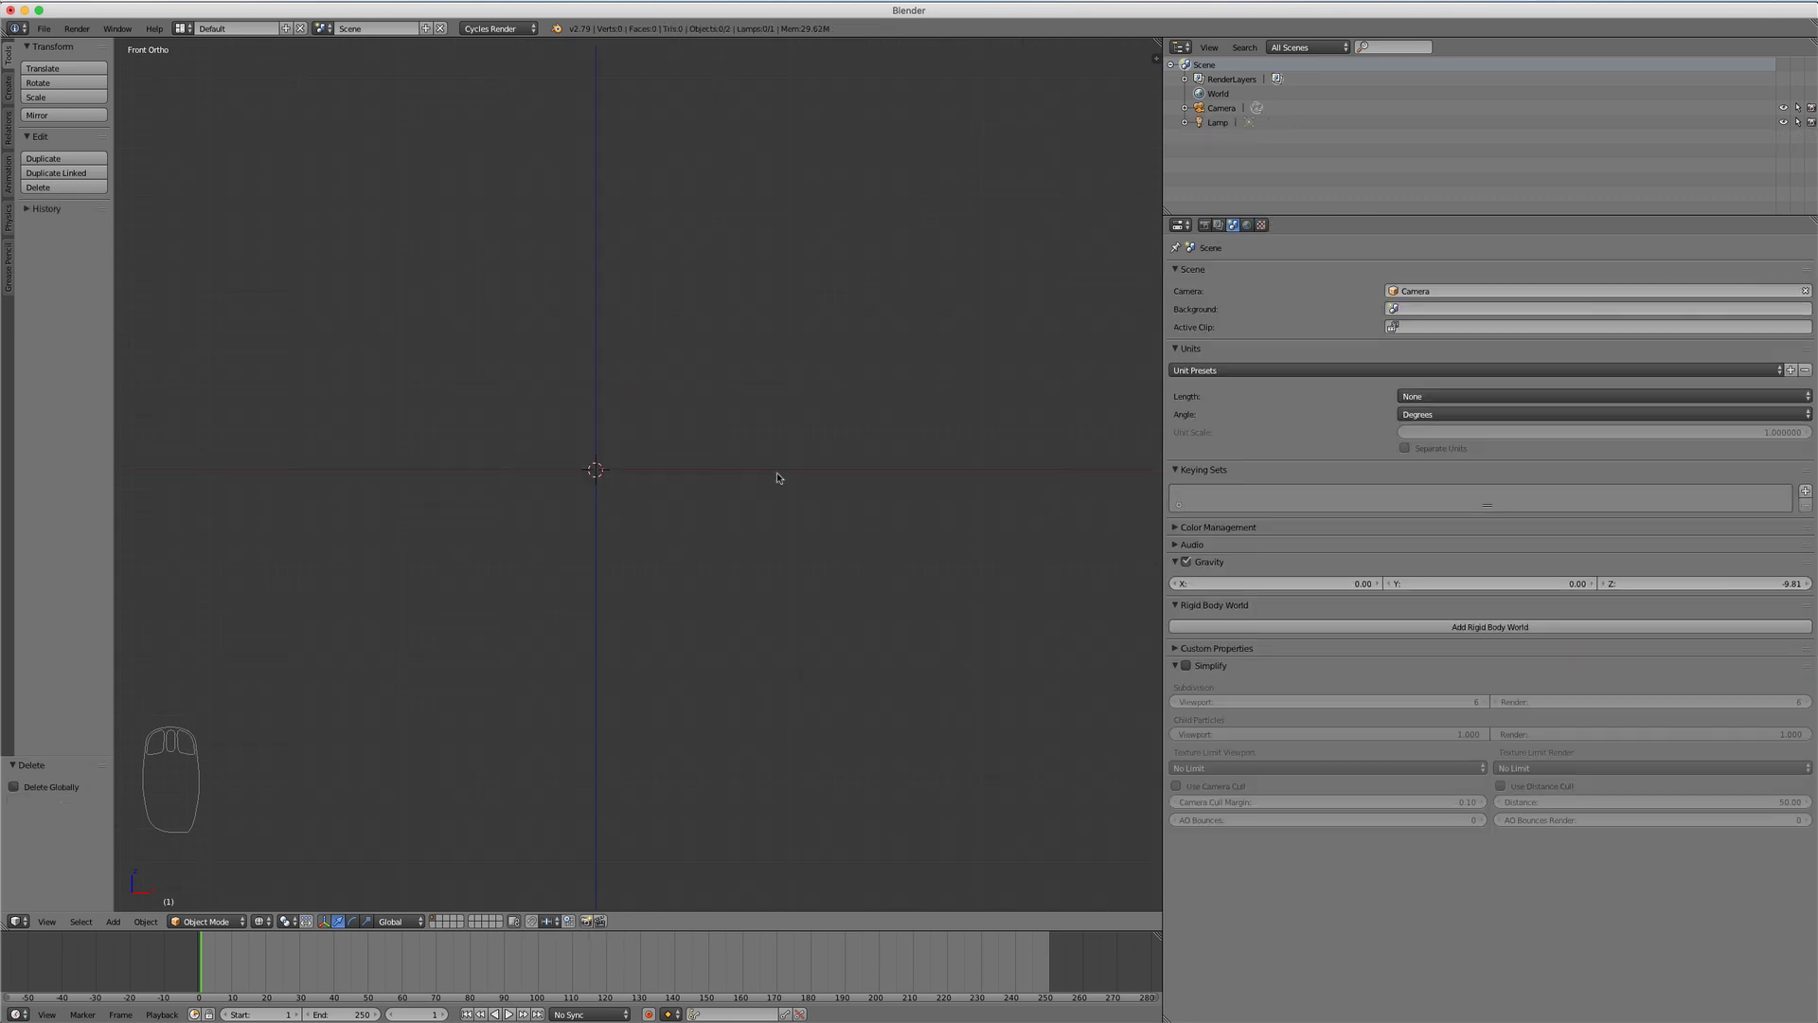
Step: Add a new ico sphere and a new cone at the world origin
{"action": "key", "text": "shift+a"}
{"action": "mouse_move", "coordinate": [779, 476]}
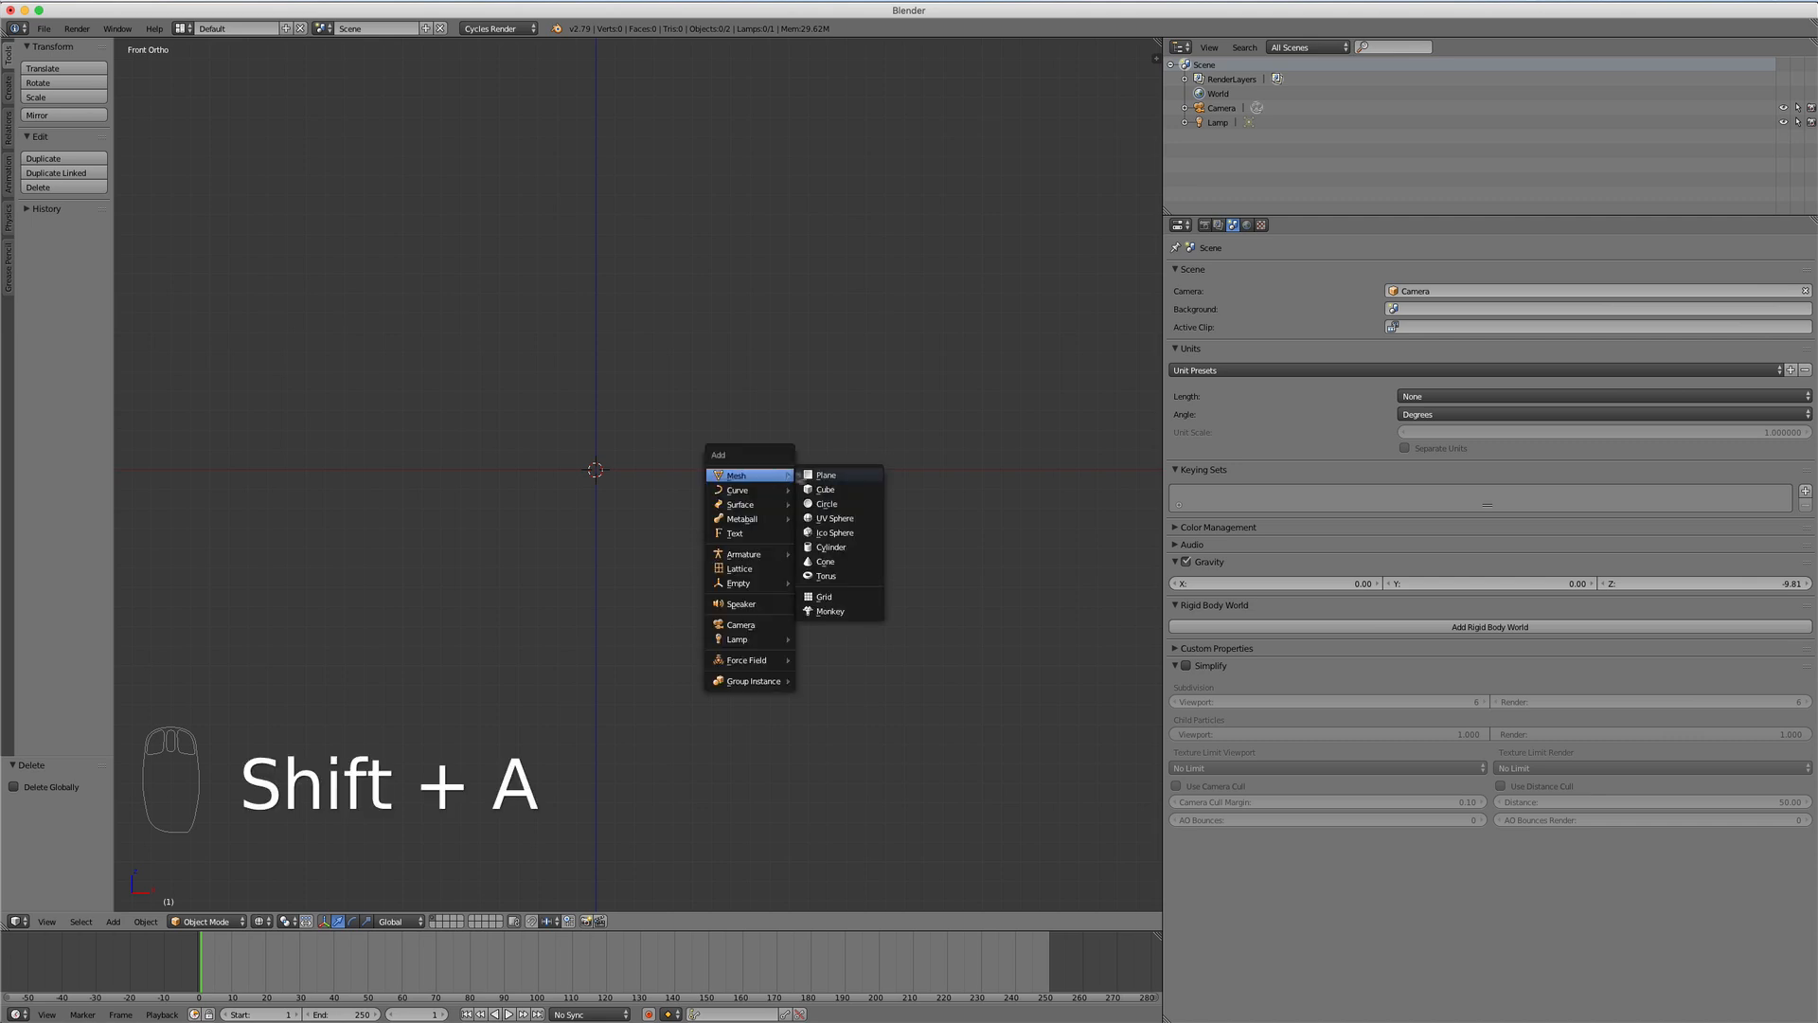
{"action": "left_click", "coordinate": [833, 532]}
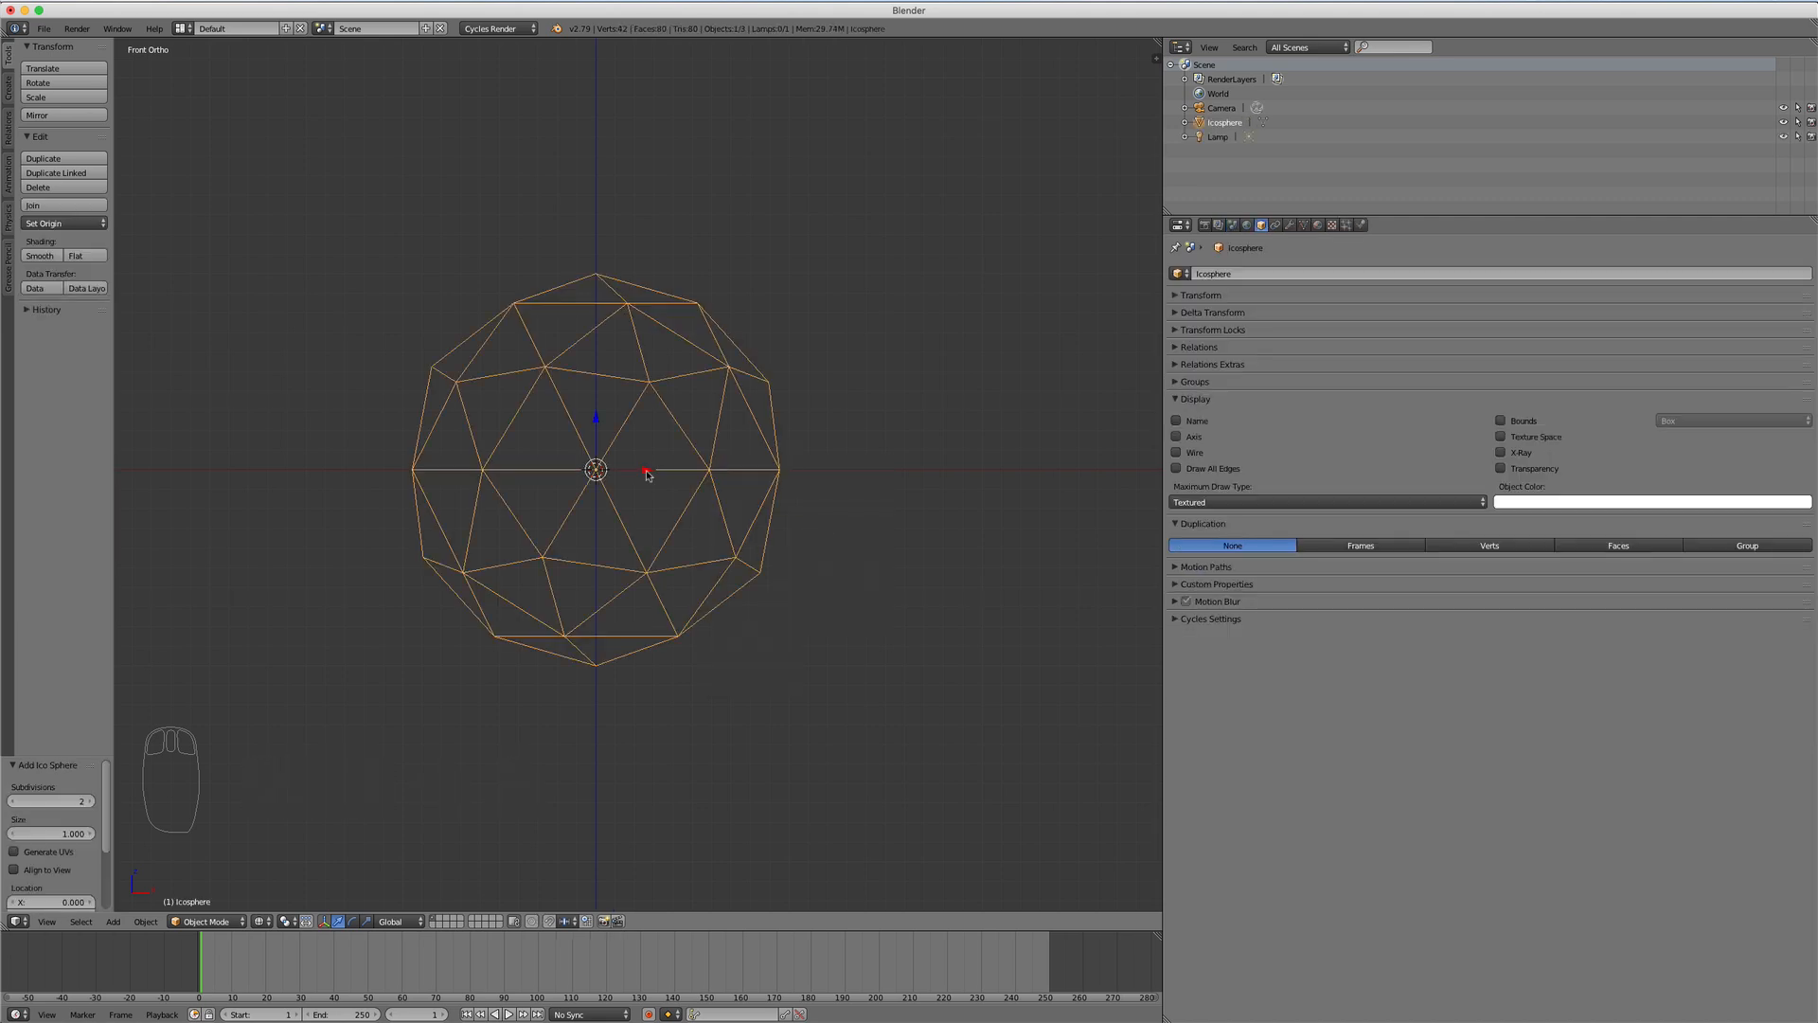
{"action": "key", "text": "shift+a"}
{"action": "mouse_move", "coordinate": [647, 475]}
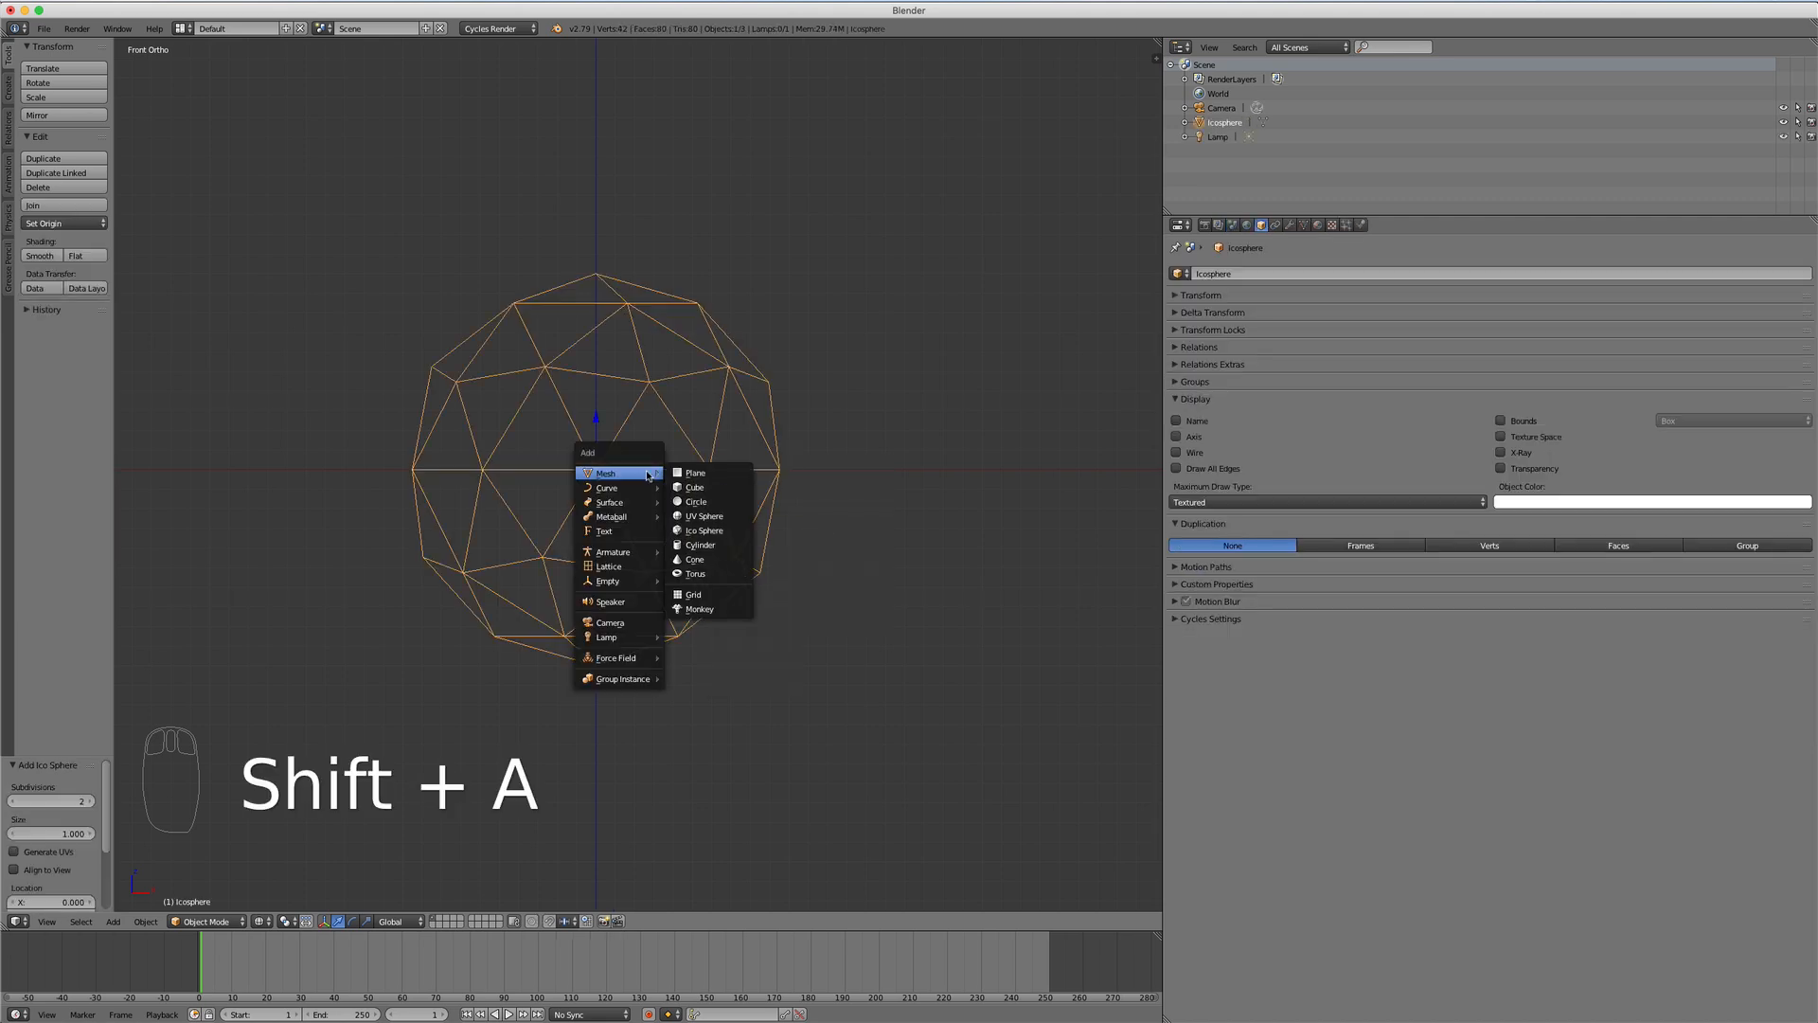
{"action": "left_click", "coordinate": [694, 558]}
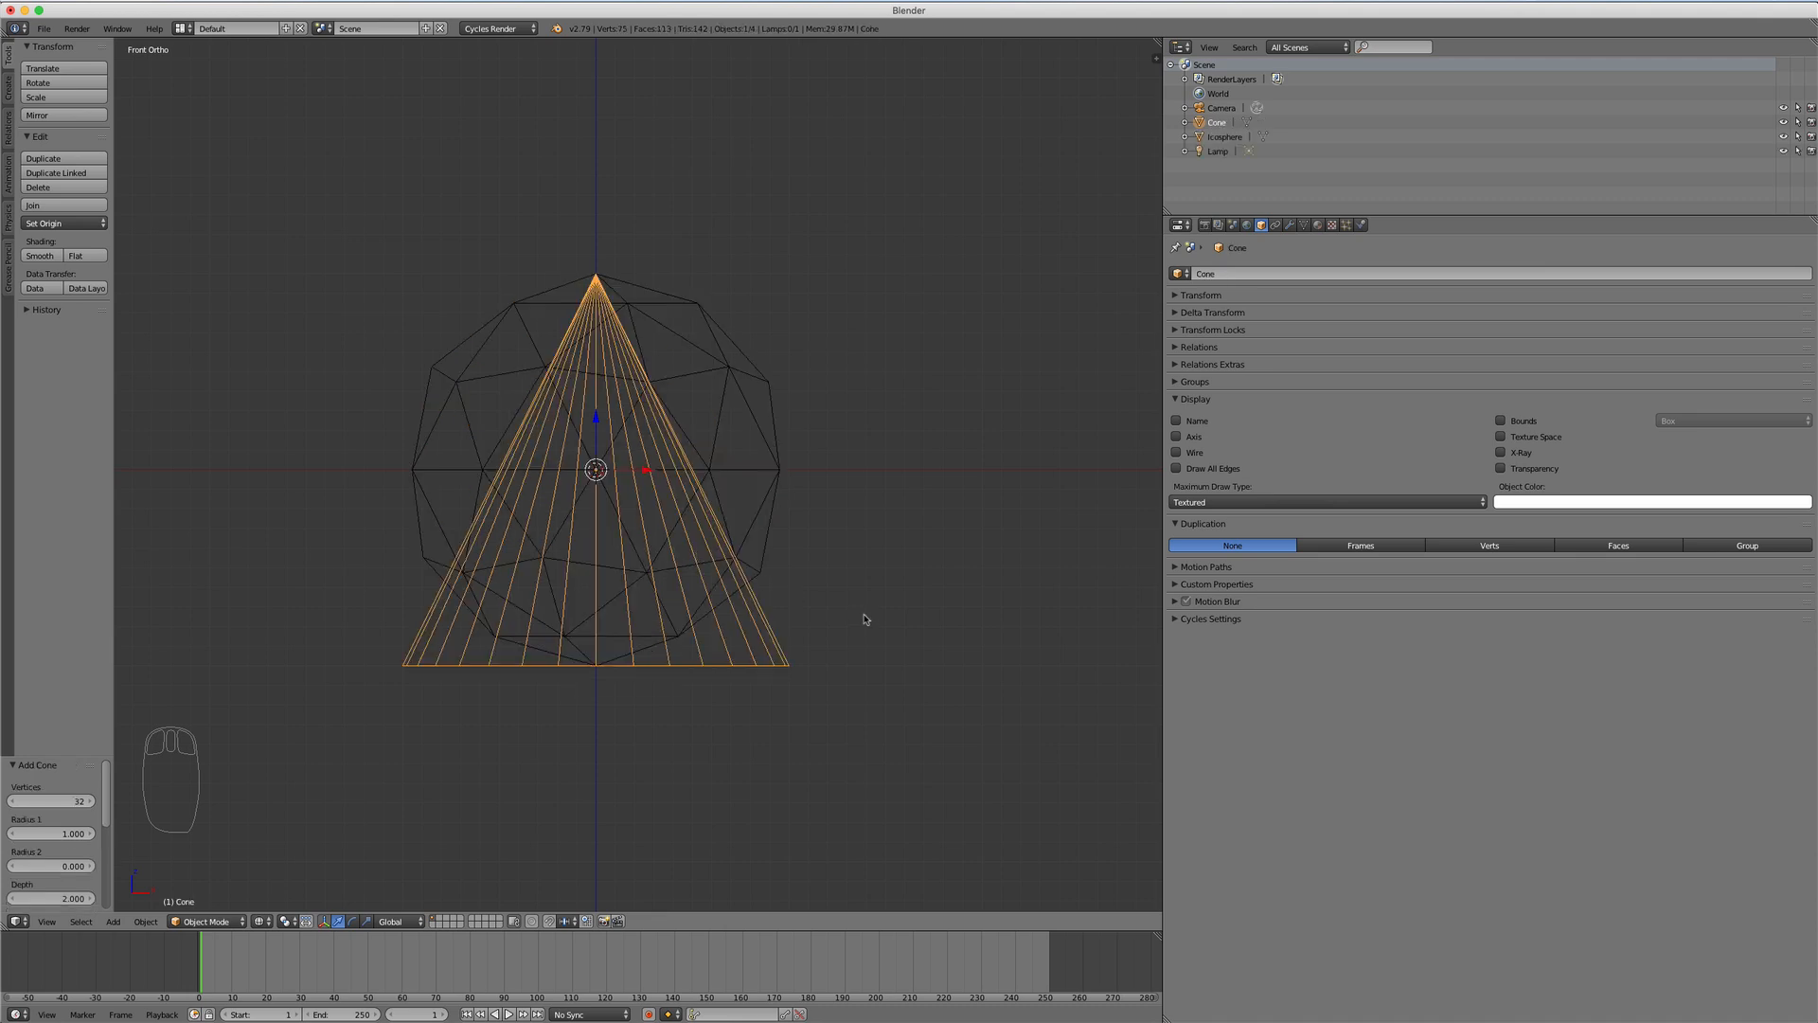
Step: Scale the cone to about 0.244 and move it up about 0.246 along Z so its base sits at the origin
{"action": "key", "text": "s"}
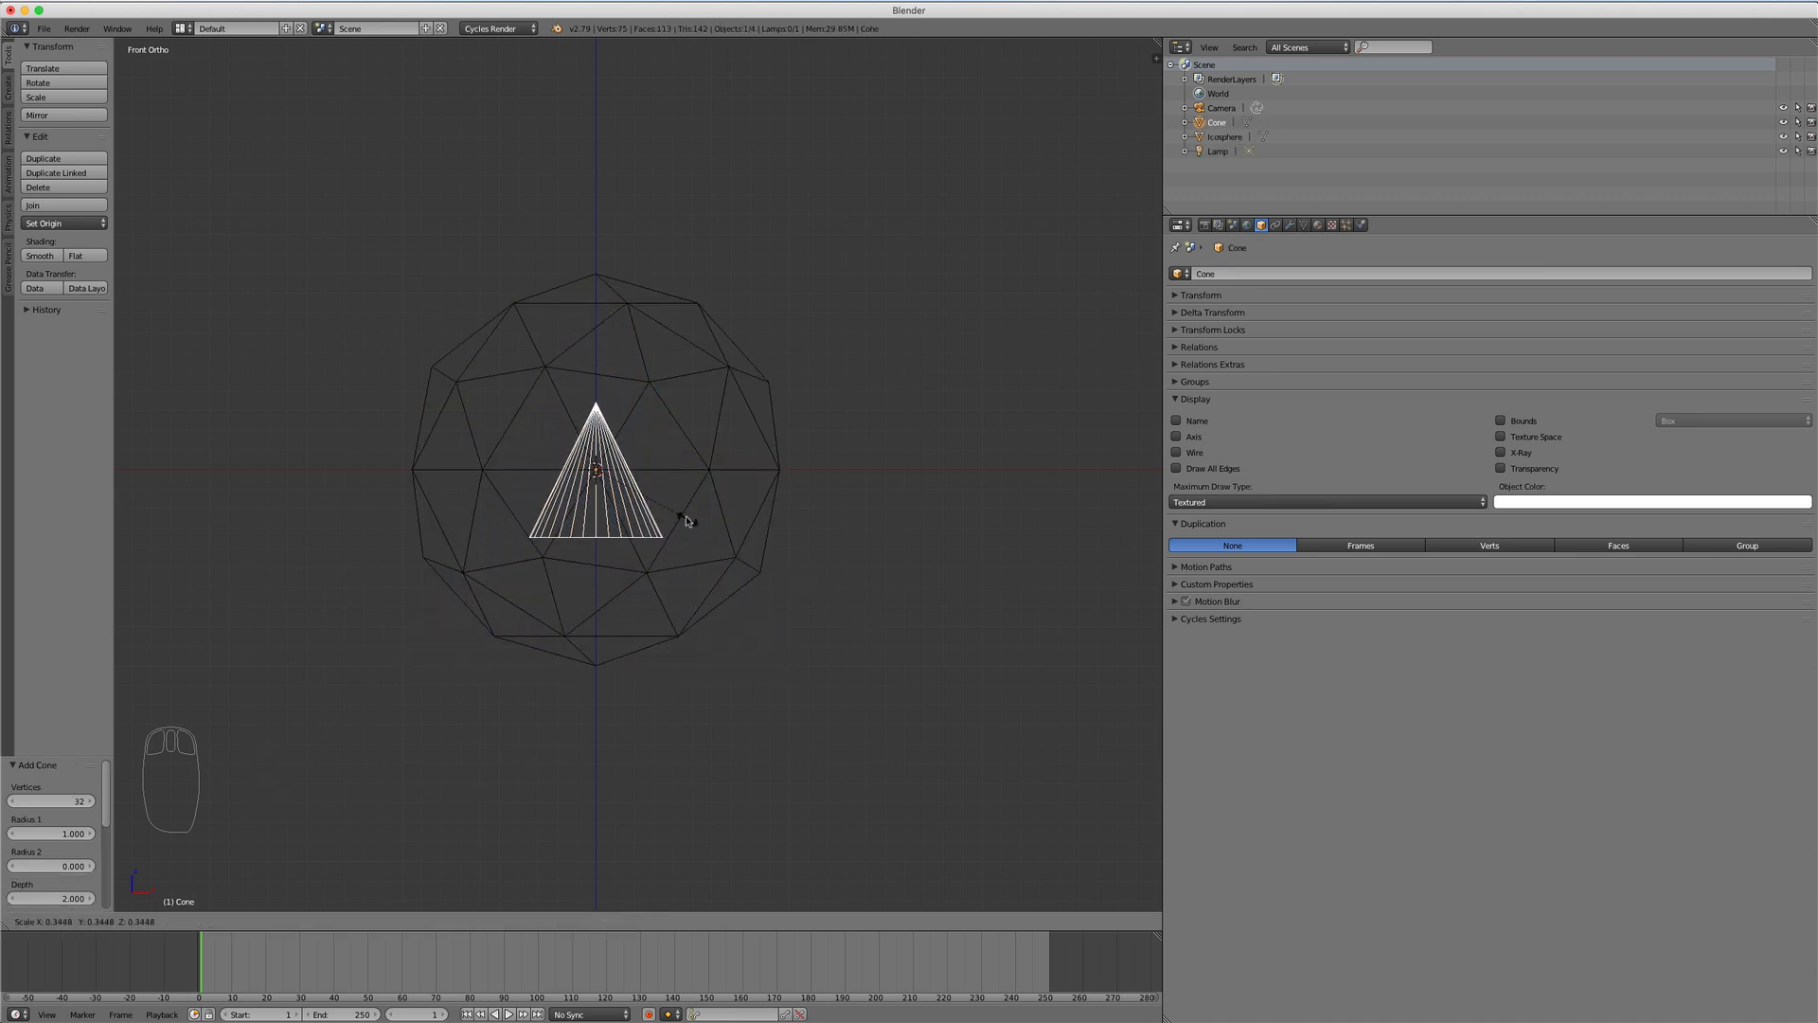
{"action": "left_click", "coordinate": [662, 511]}
{"action": "key", "text": "g"}
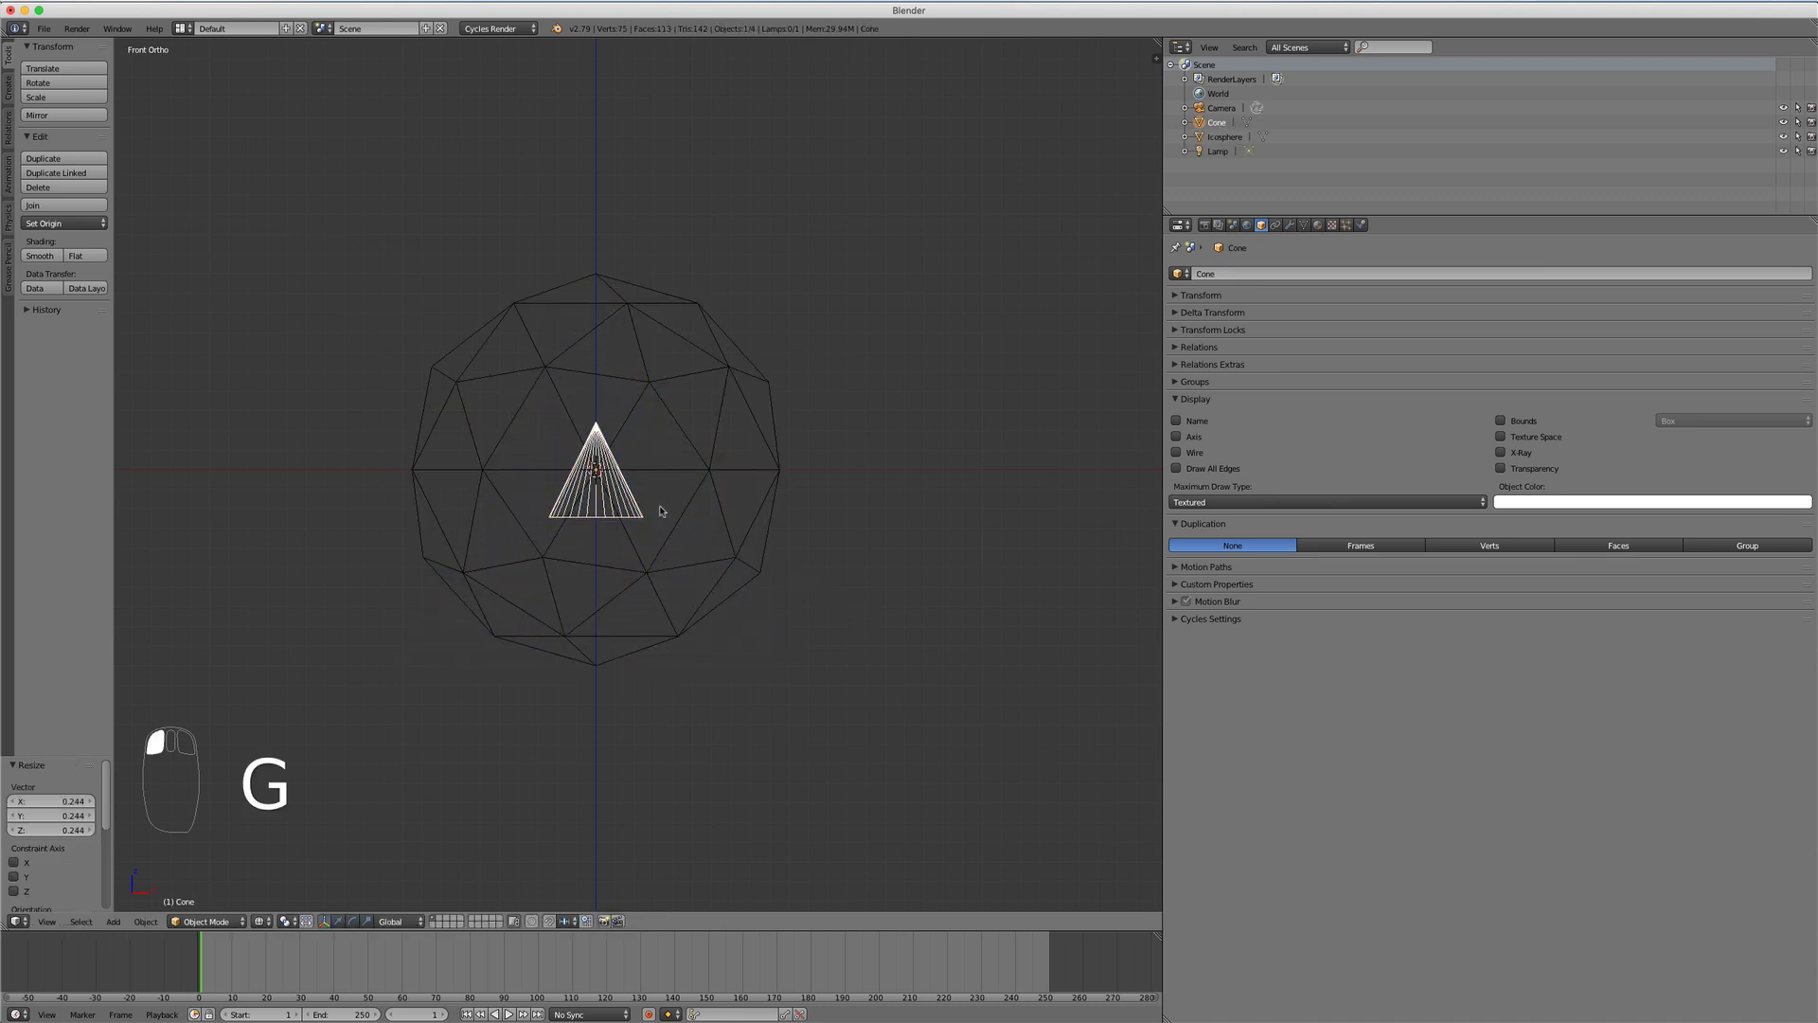
{"action": "key", "text": "z"}
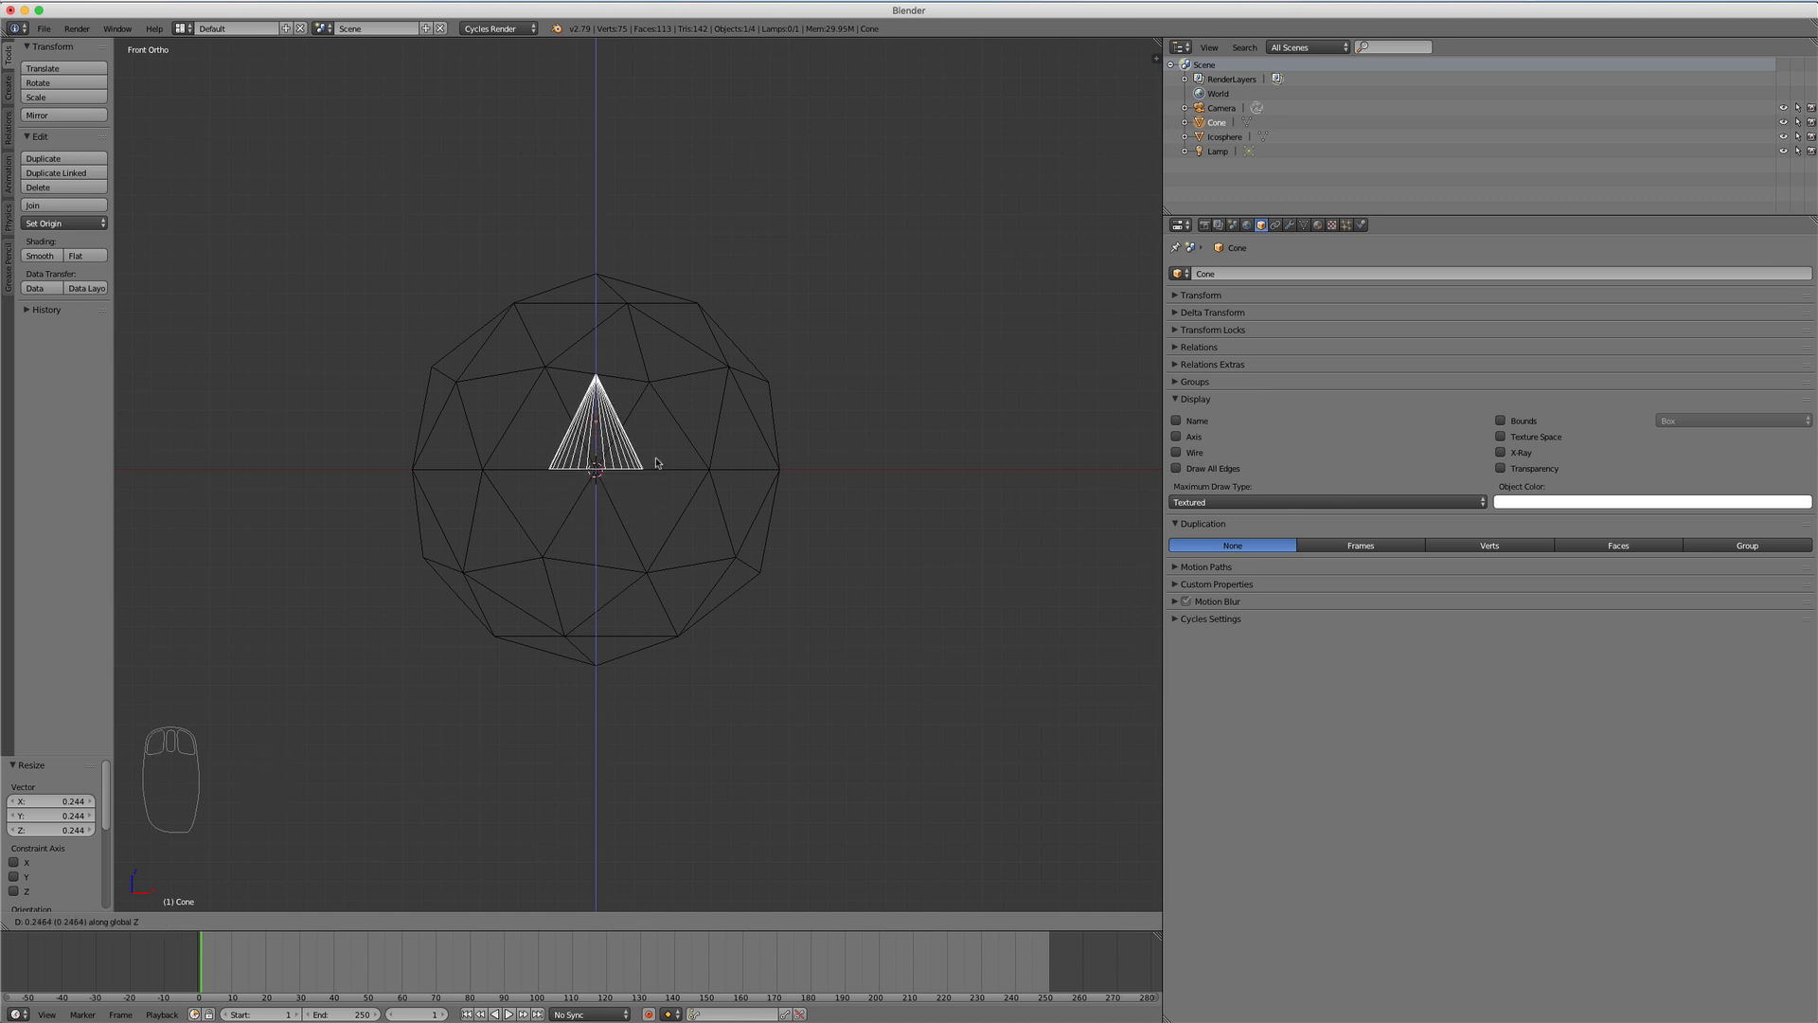
{"action": "left_click", "coordinate": [656, 462]}
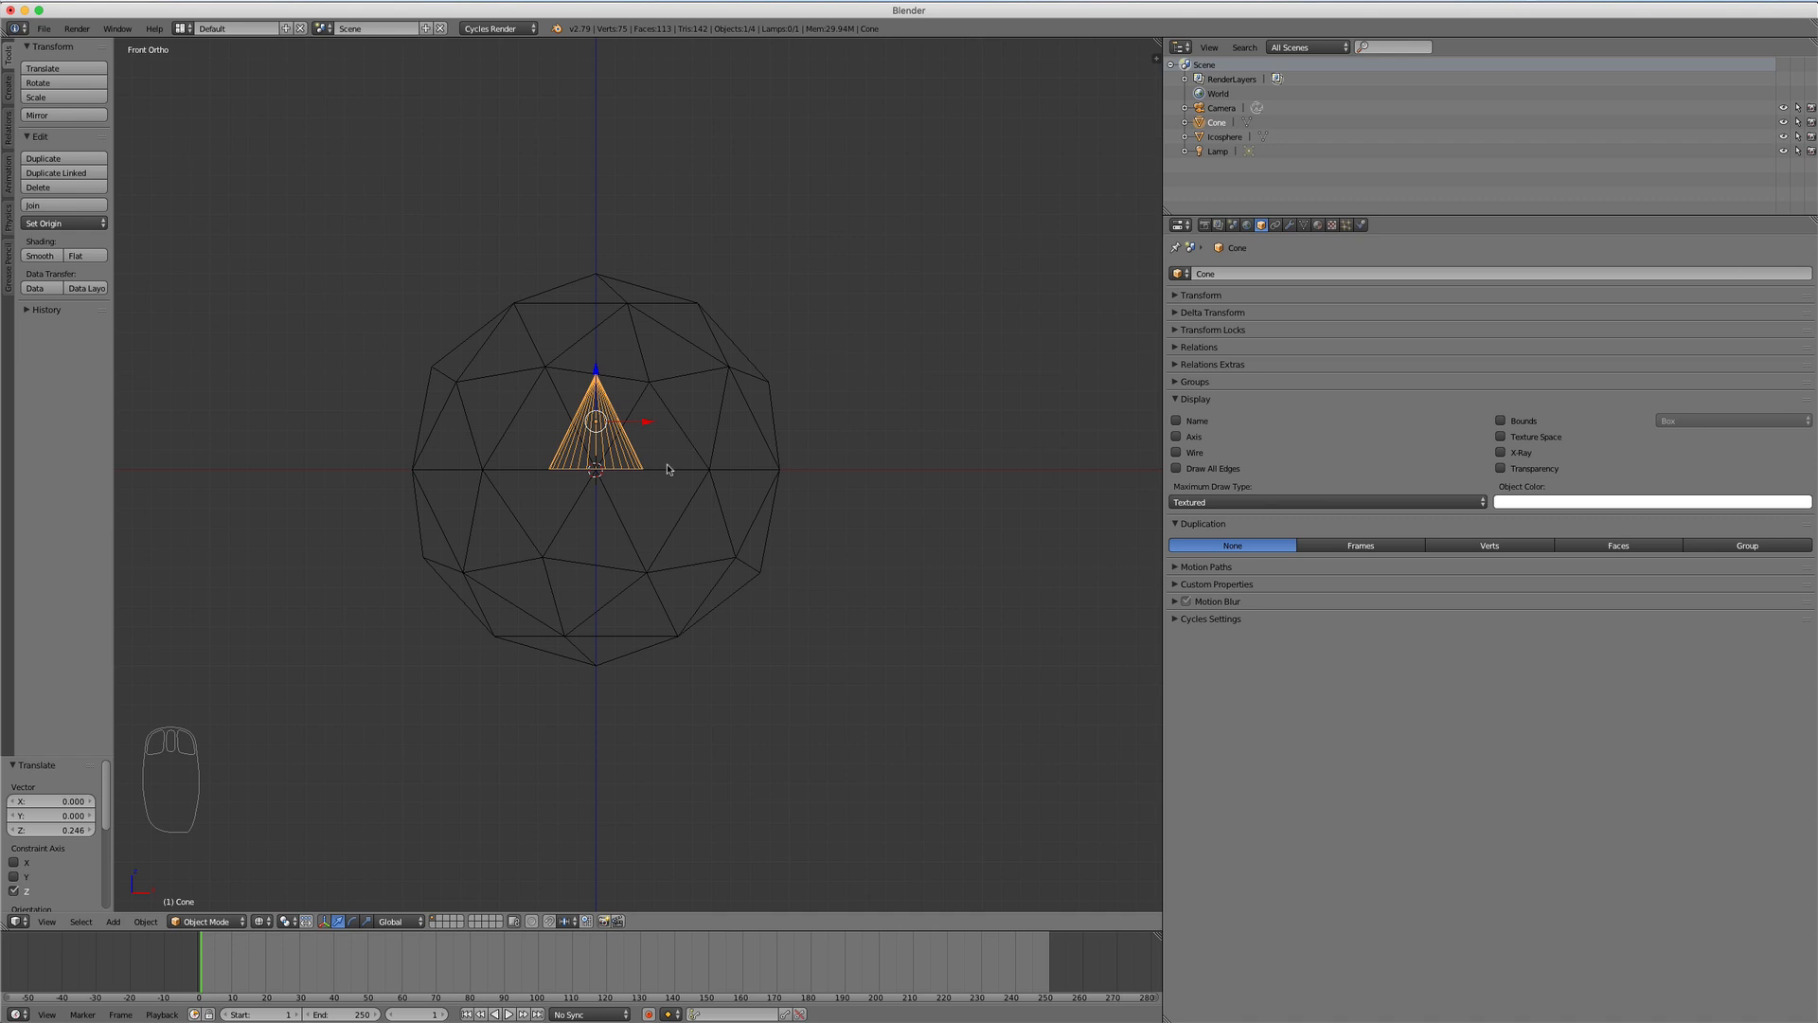
Step: Apply the cone's location and scale
{"action": "key", "text": "ctrl+a"}
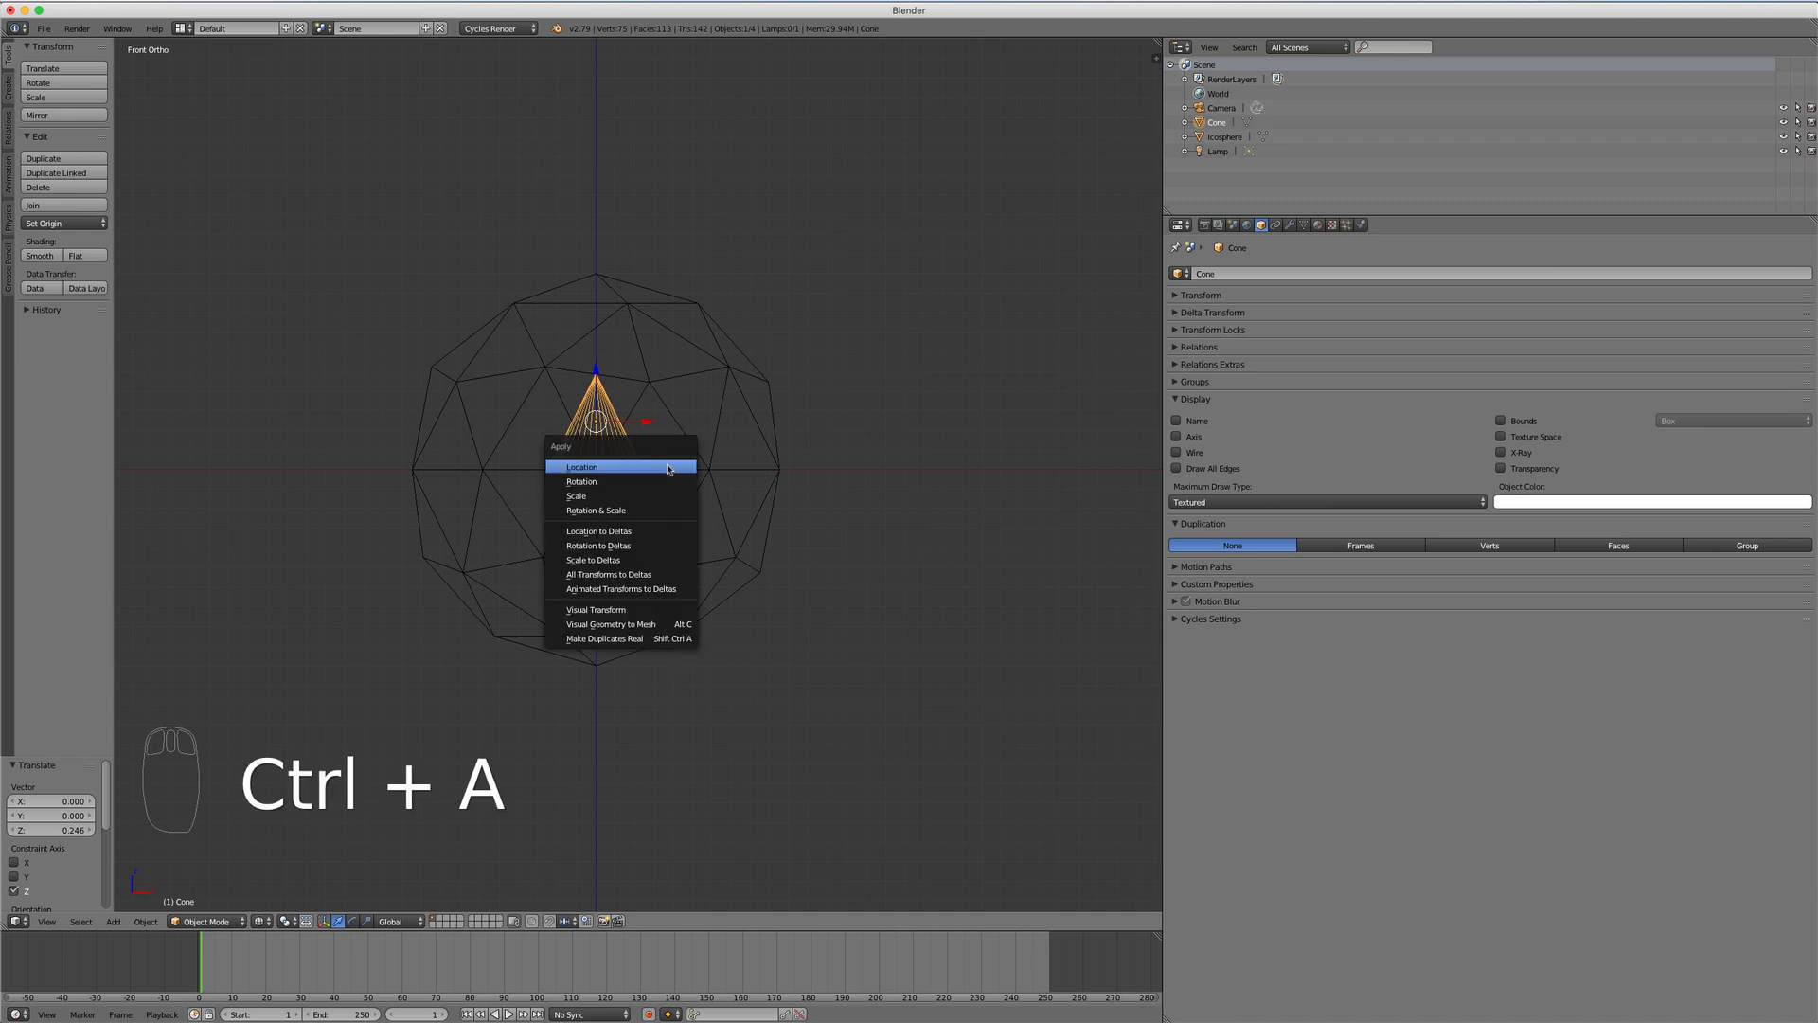
{"action": "left_click", "coordinate": [595, 469]}
{"action": "key", "text": "ctrl+a"}
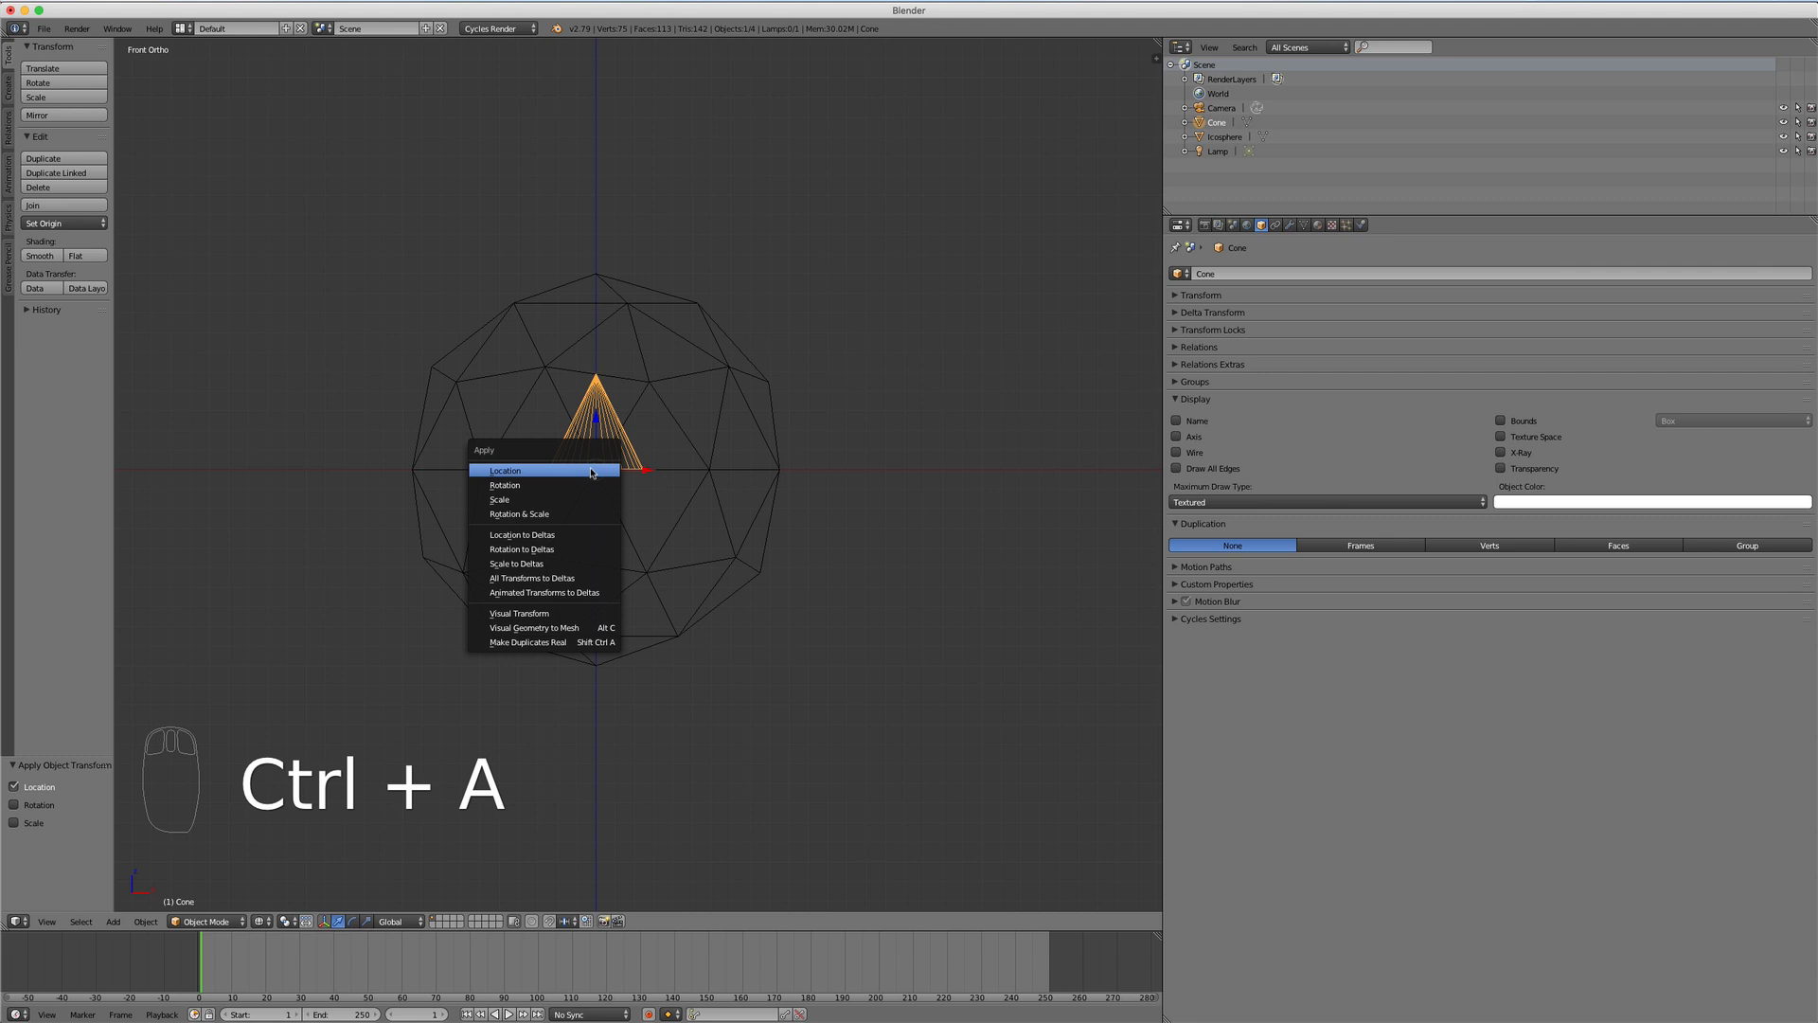
{"action": "left_click", "coordinate": [591, 494]}
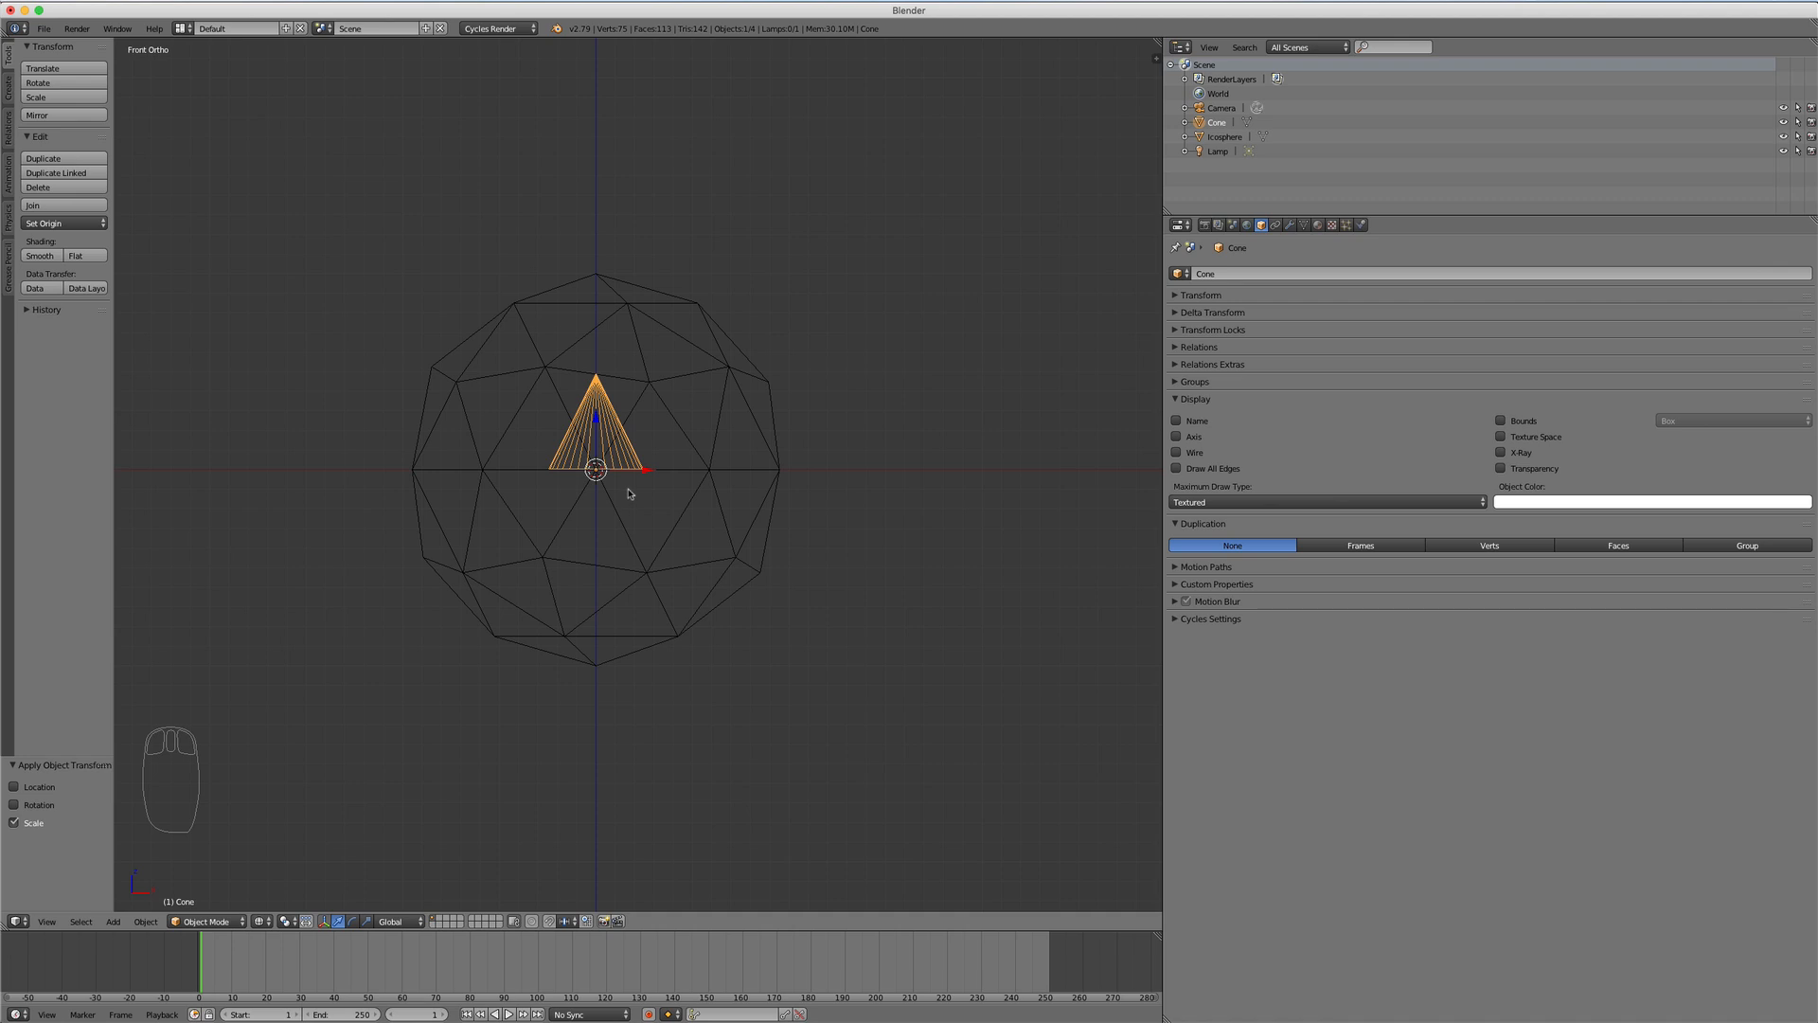
Step: Parent the cone to the ico sphere as Object and duplicate it on the sphere's vertices with Rotation enabled
{"action": "right_click", "coordinate": [715, 469], "text": "shift"}
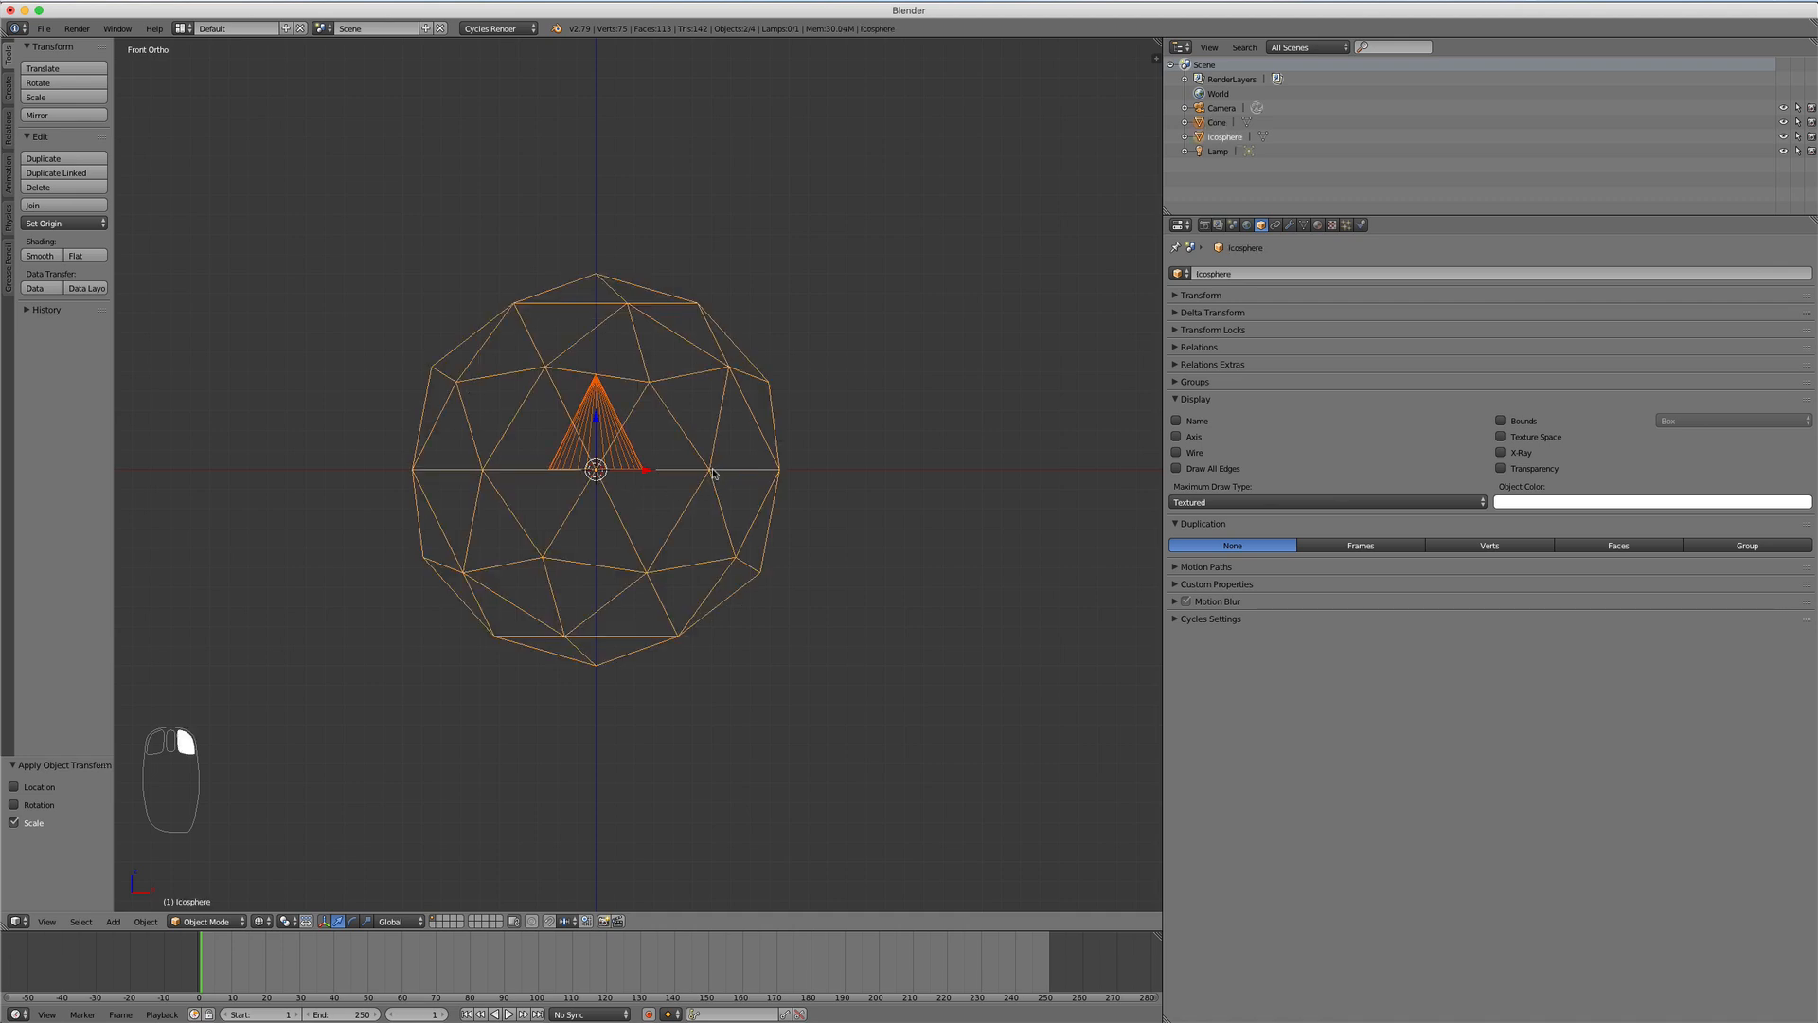
{"action": "key", "text": "ctrl+p"}
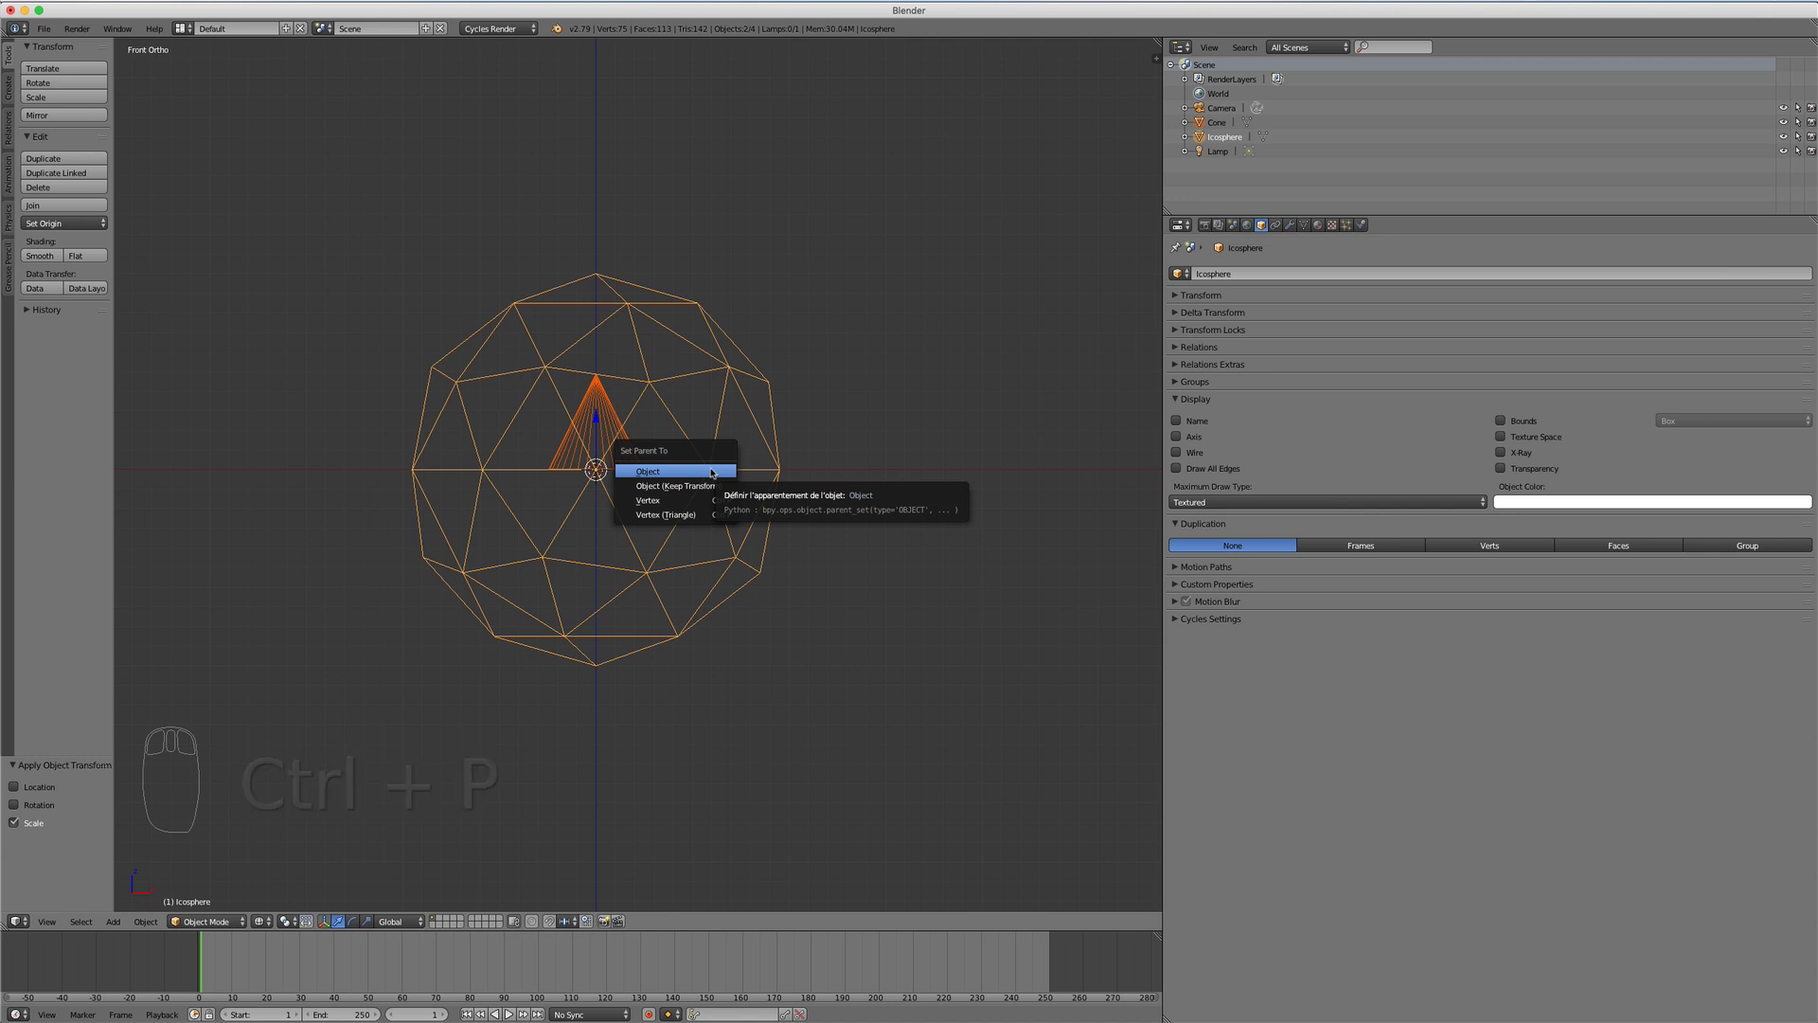
{"action": "left_click", "coordinate": [712, 471]}
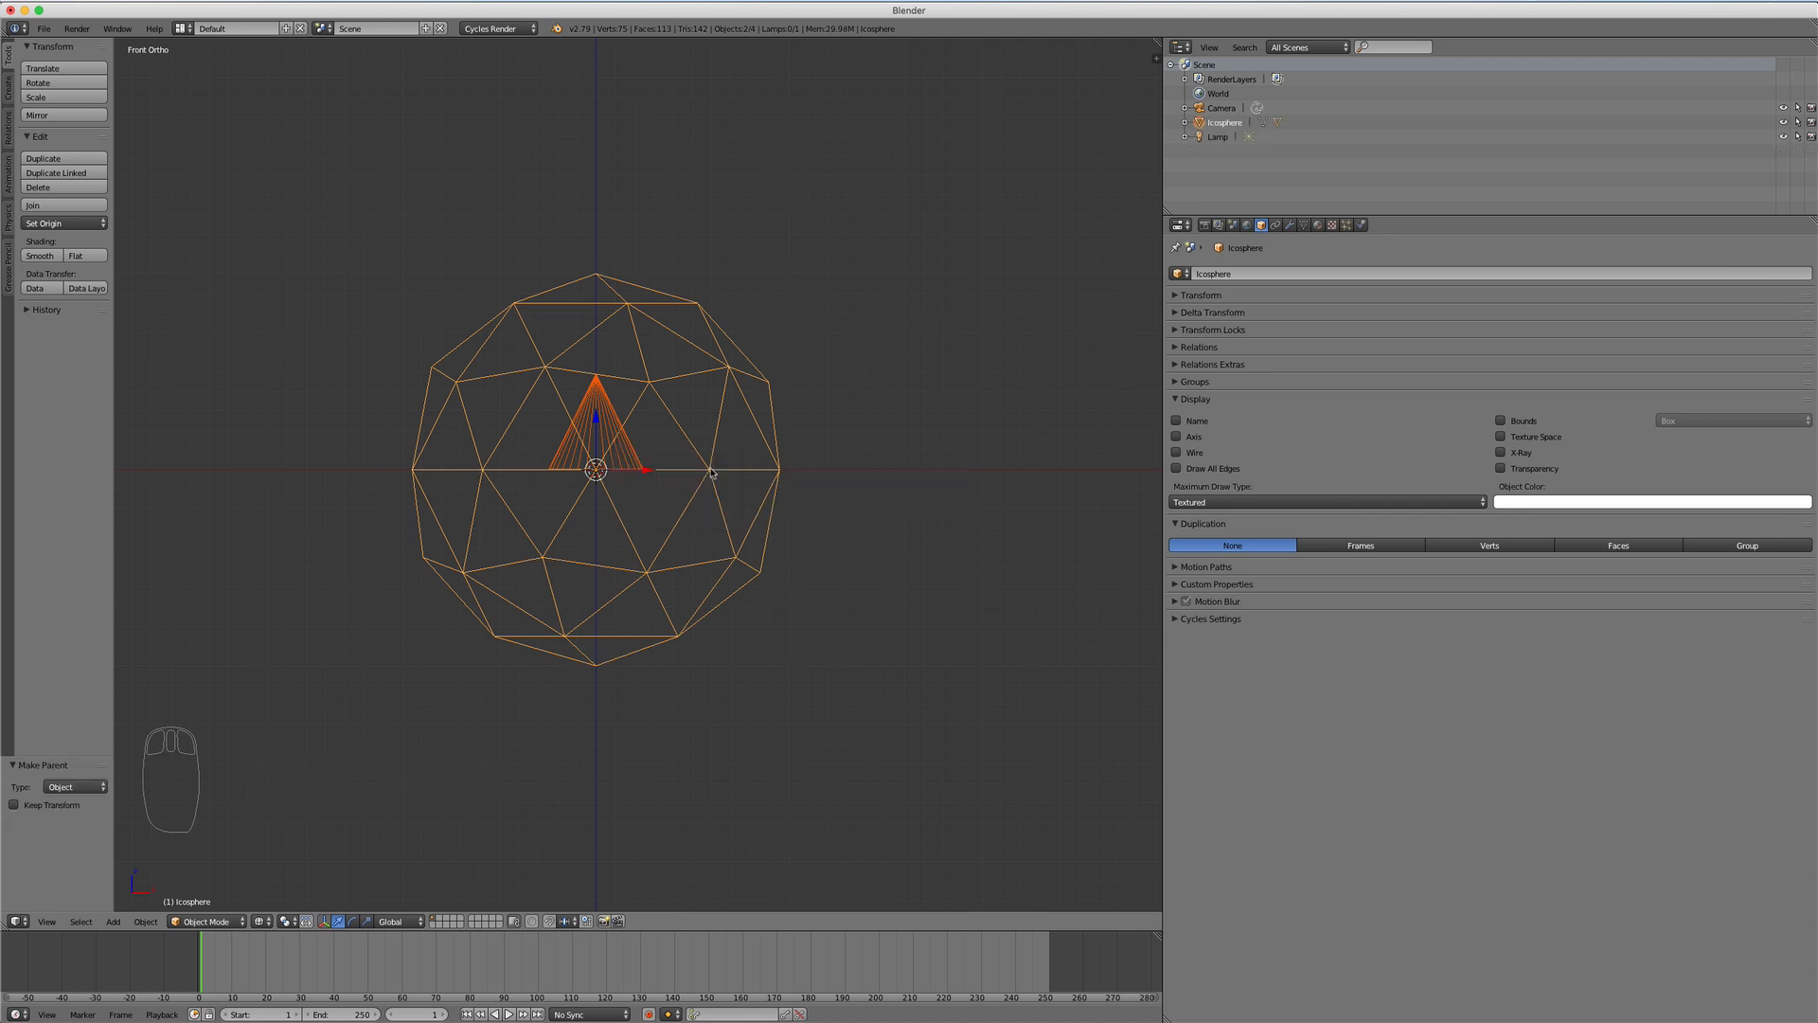
{"action": "left_click", "coordinate": [1489, 547]}
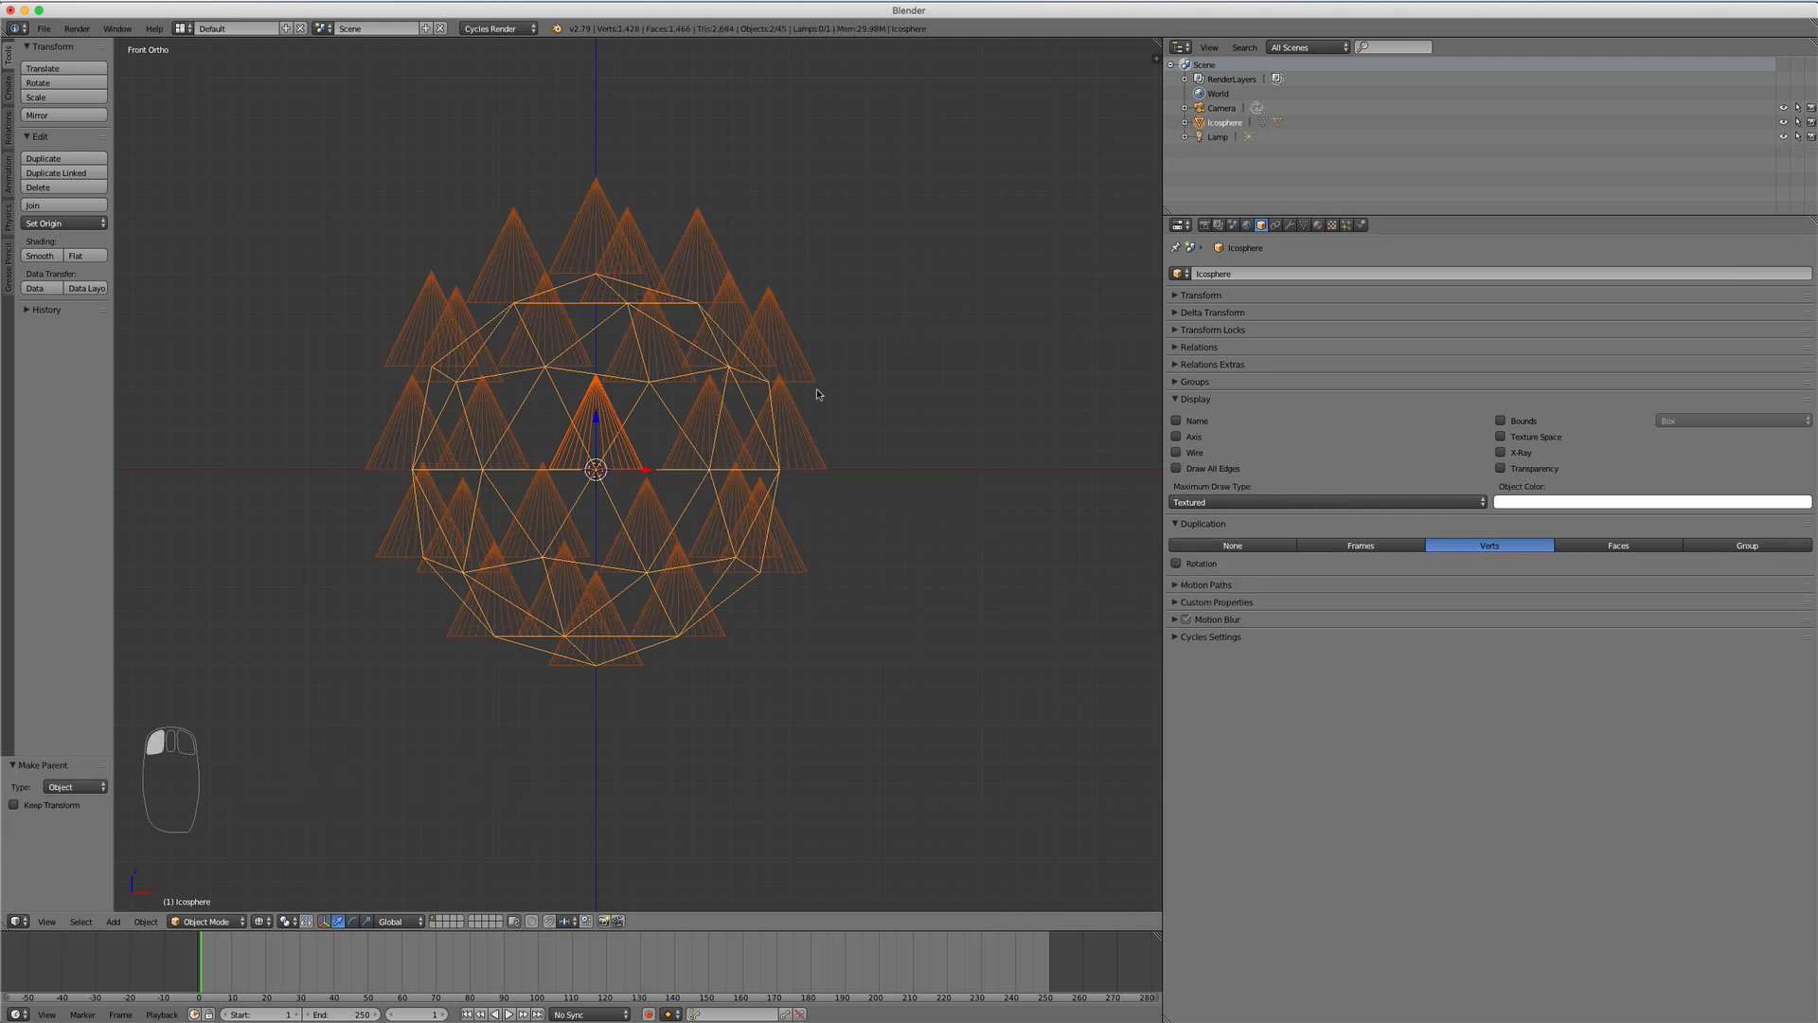
{"action": "left_click", "coordinate": [1176, 563]}
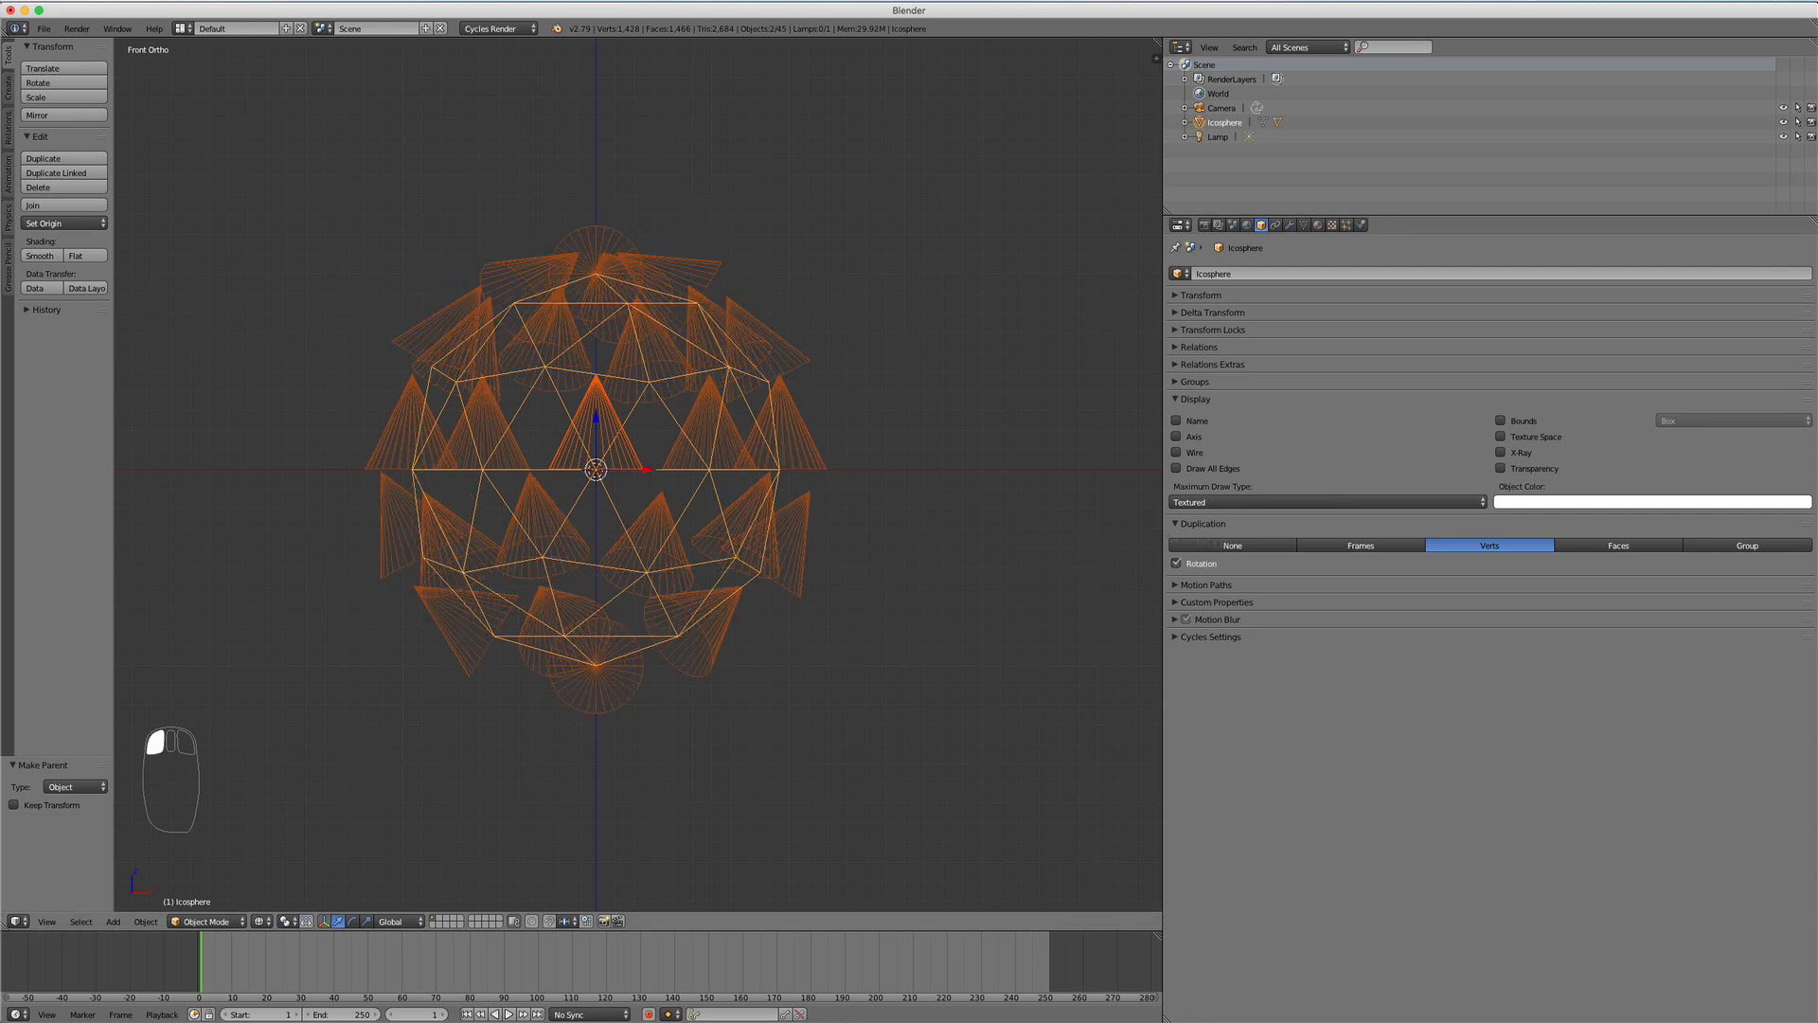
Step: Switch the ico sphere's duplication to Faces and inspect the duplicated cones in solid shading
{"action": "left_click", "coordinate": [1615, 546]}
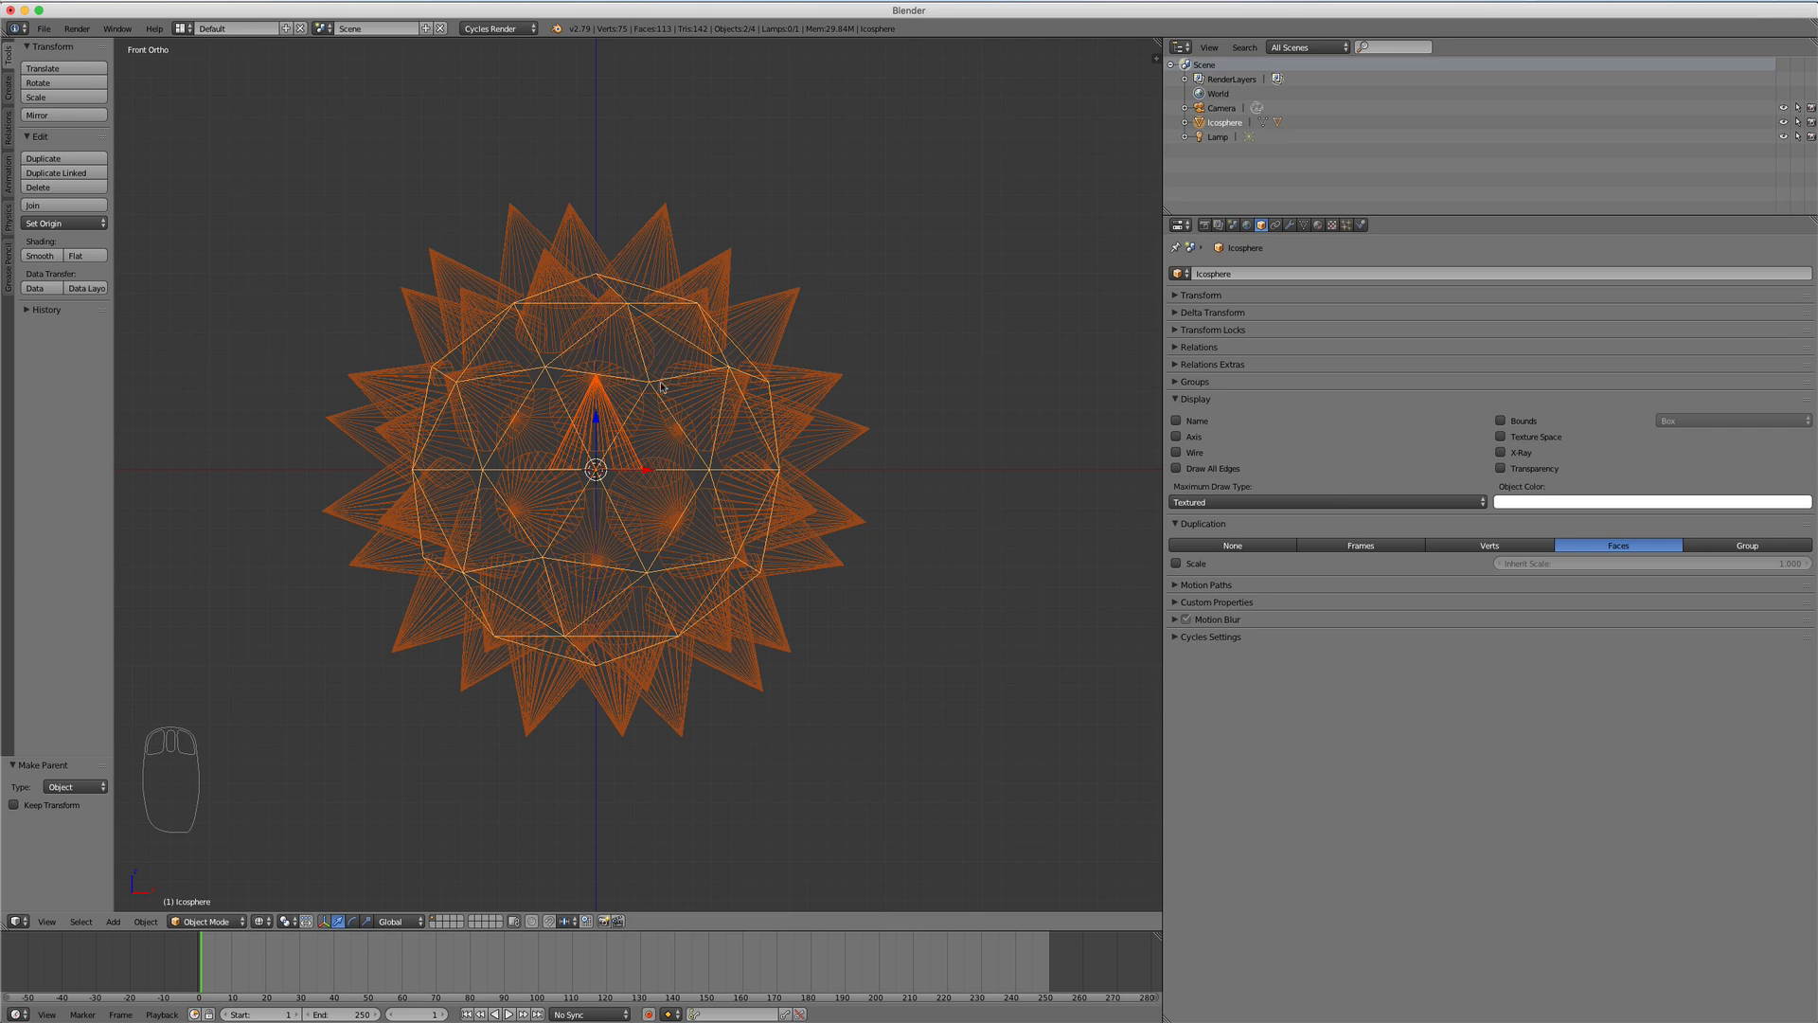
{"action": "key", "text": "z"}
{"action": "middle_click_drag", "start_coordinate": [722, 275], "coordinate": [748, 323]}
{"action": "scroll", "coordinate": [748, 323], "scroll_direction": "down", "scroll_amount": 3}
{"action": "scroll", "coordinate": [532, 393], "scroll_direction": "up", "scroll_amount": 2}
{"action": "middle_click_drag", "start_coordinate": [532, 393], "coordinate": [647, 458], "text": "shift"}
{"action": "scroll", "coordinate": [692, 388], "scroll_direction": "up", "scroll_amount": 3}
{"action": "middle_click_drag", "start_coordinate": [692, 388], "coordinate": [727, 428], "text": "shift"}
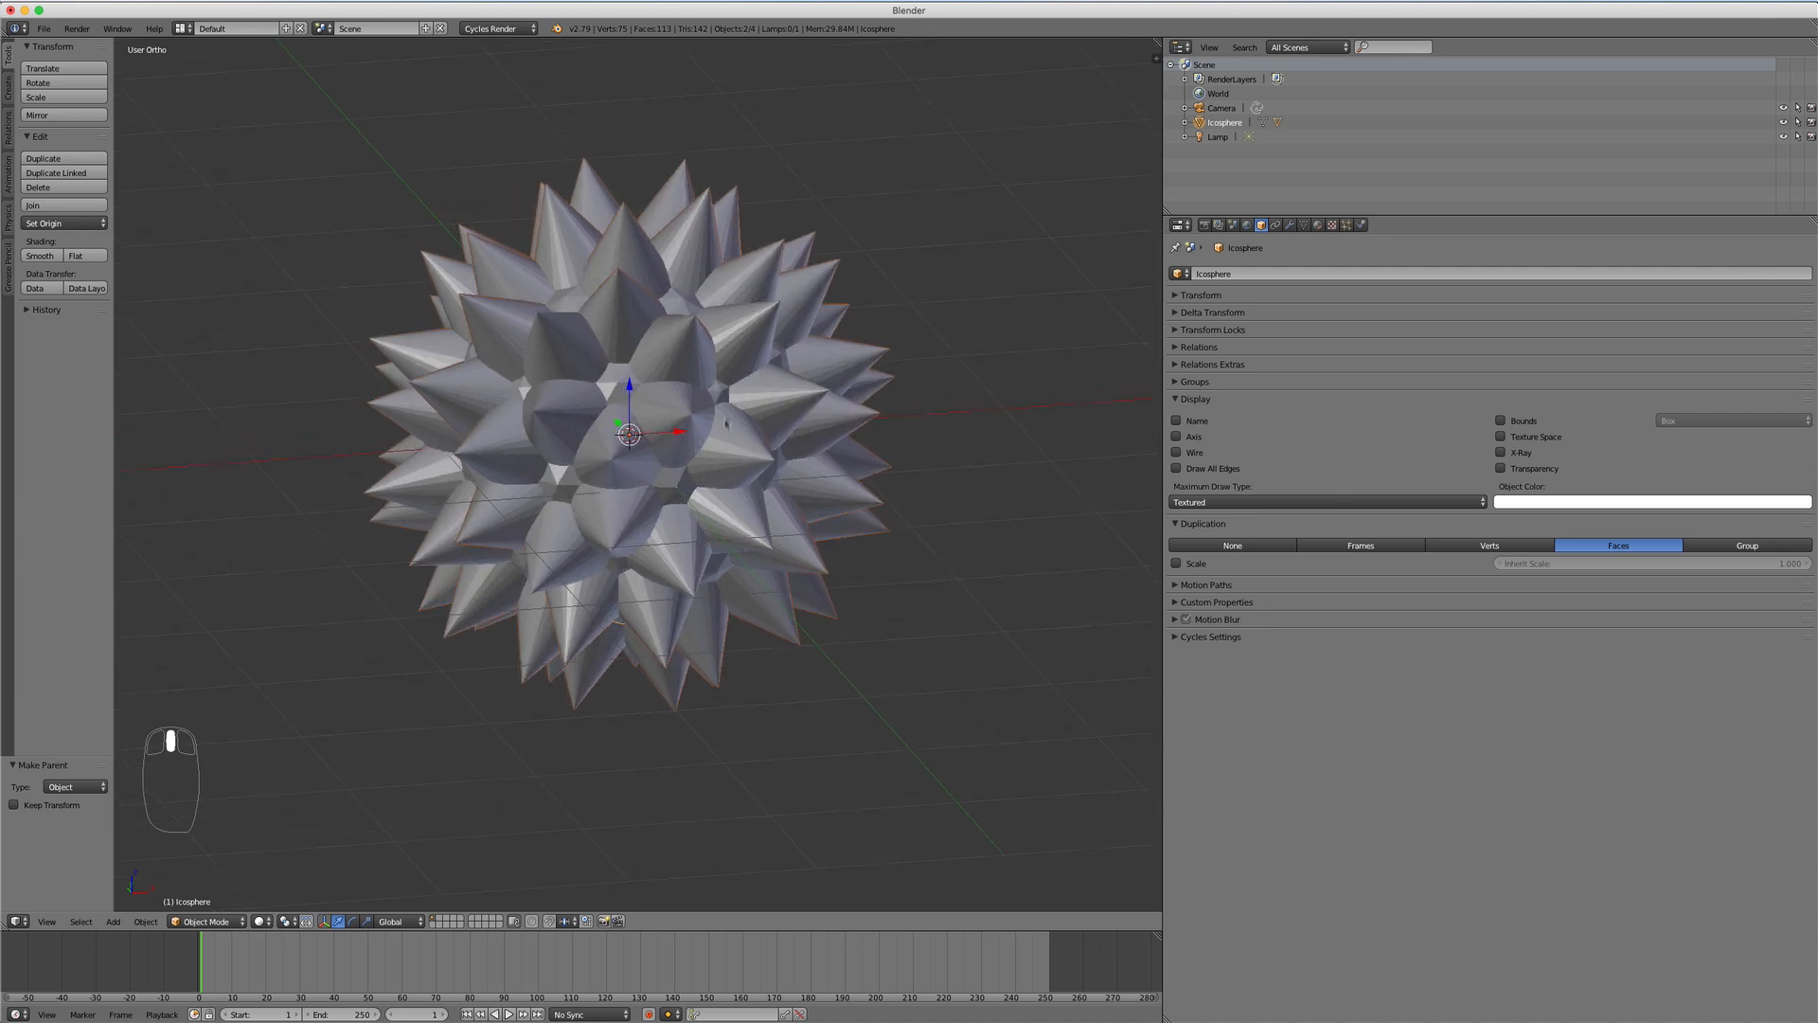
Step: Scale the original cone to about 0.705 and show the duplicated cones from the front in solid shading
{"action": "key", "text": "z"}
{"action": "key", "text": "Tab"}
{"action": "key", "text": "Tab"}
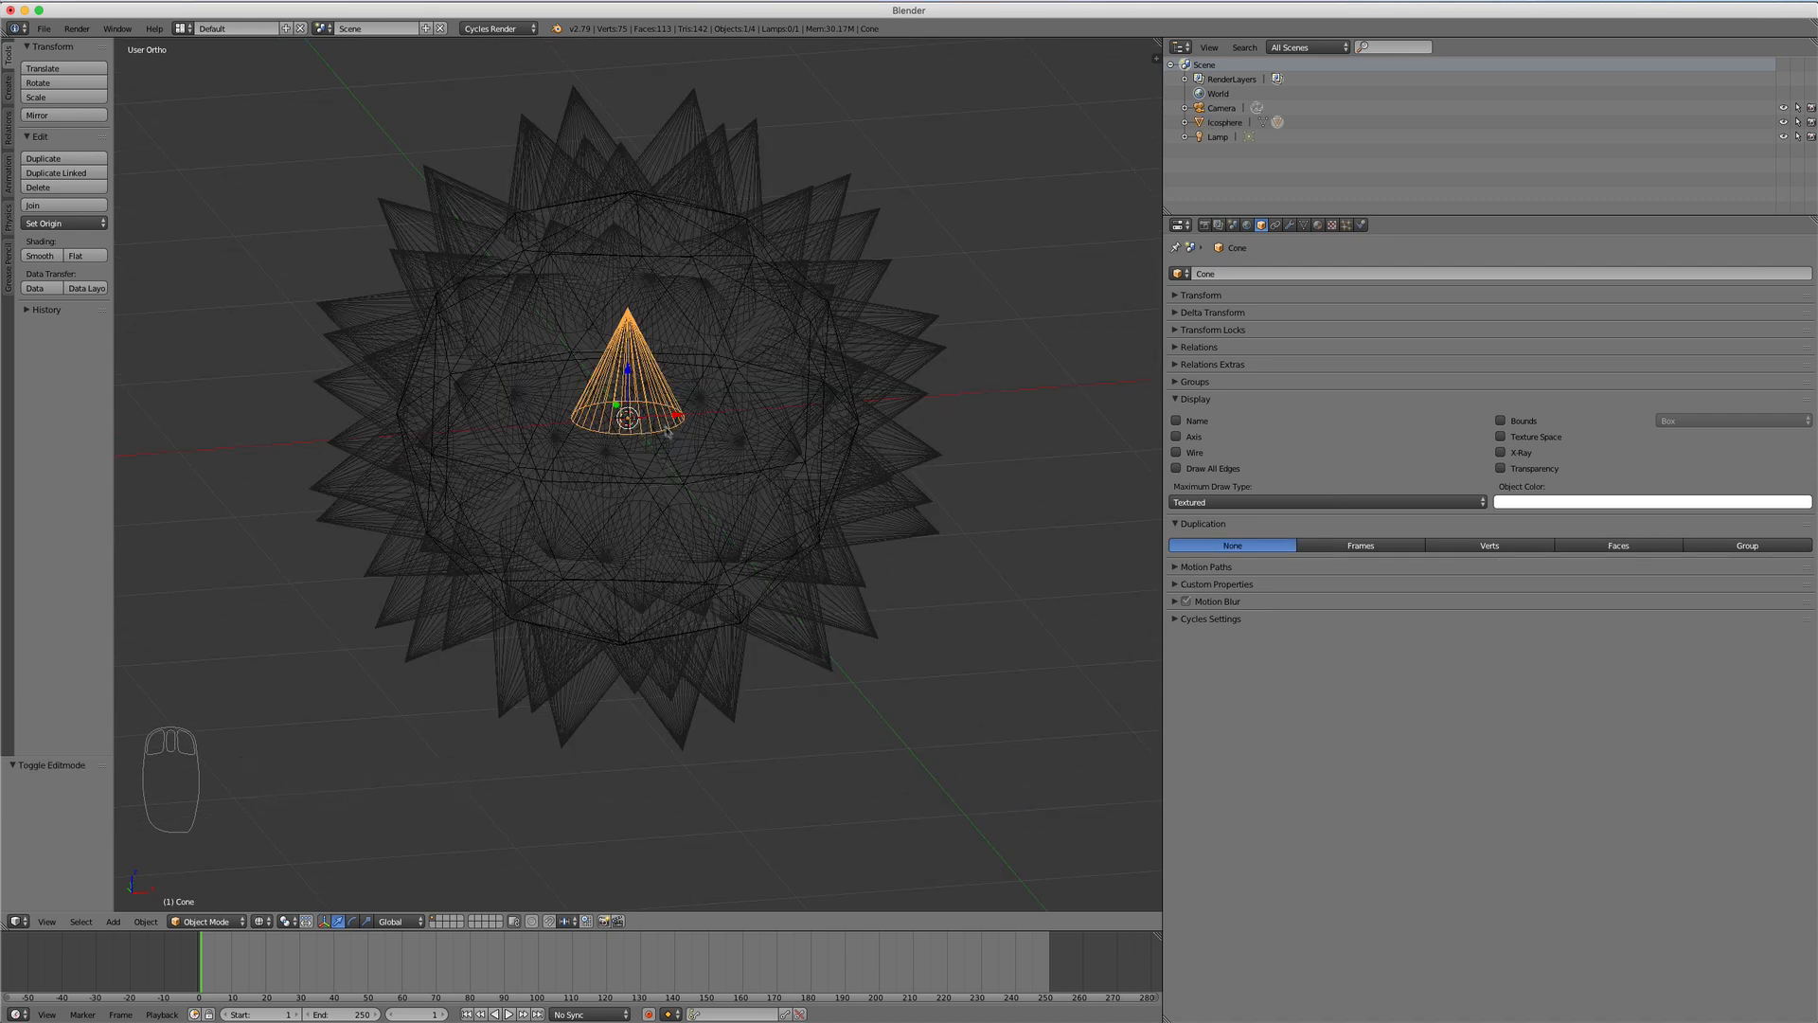
{"action": "key", "text": "s"}
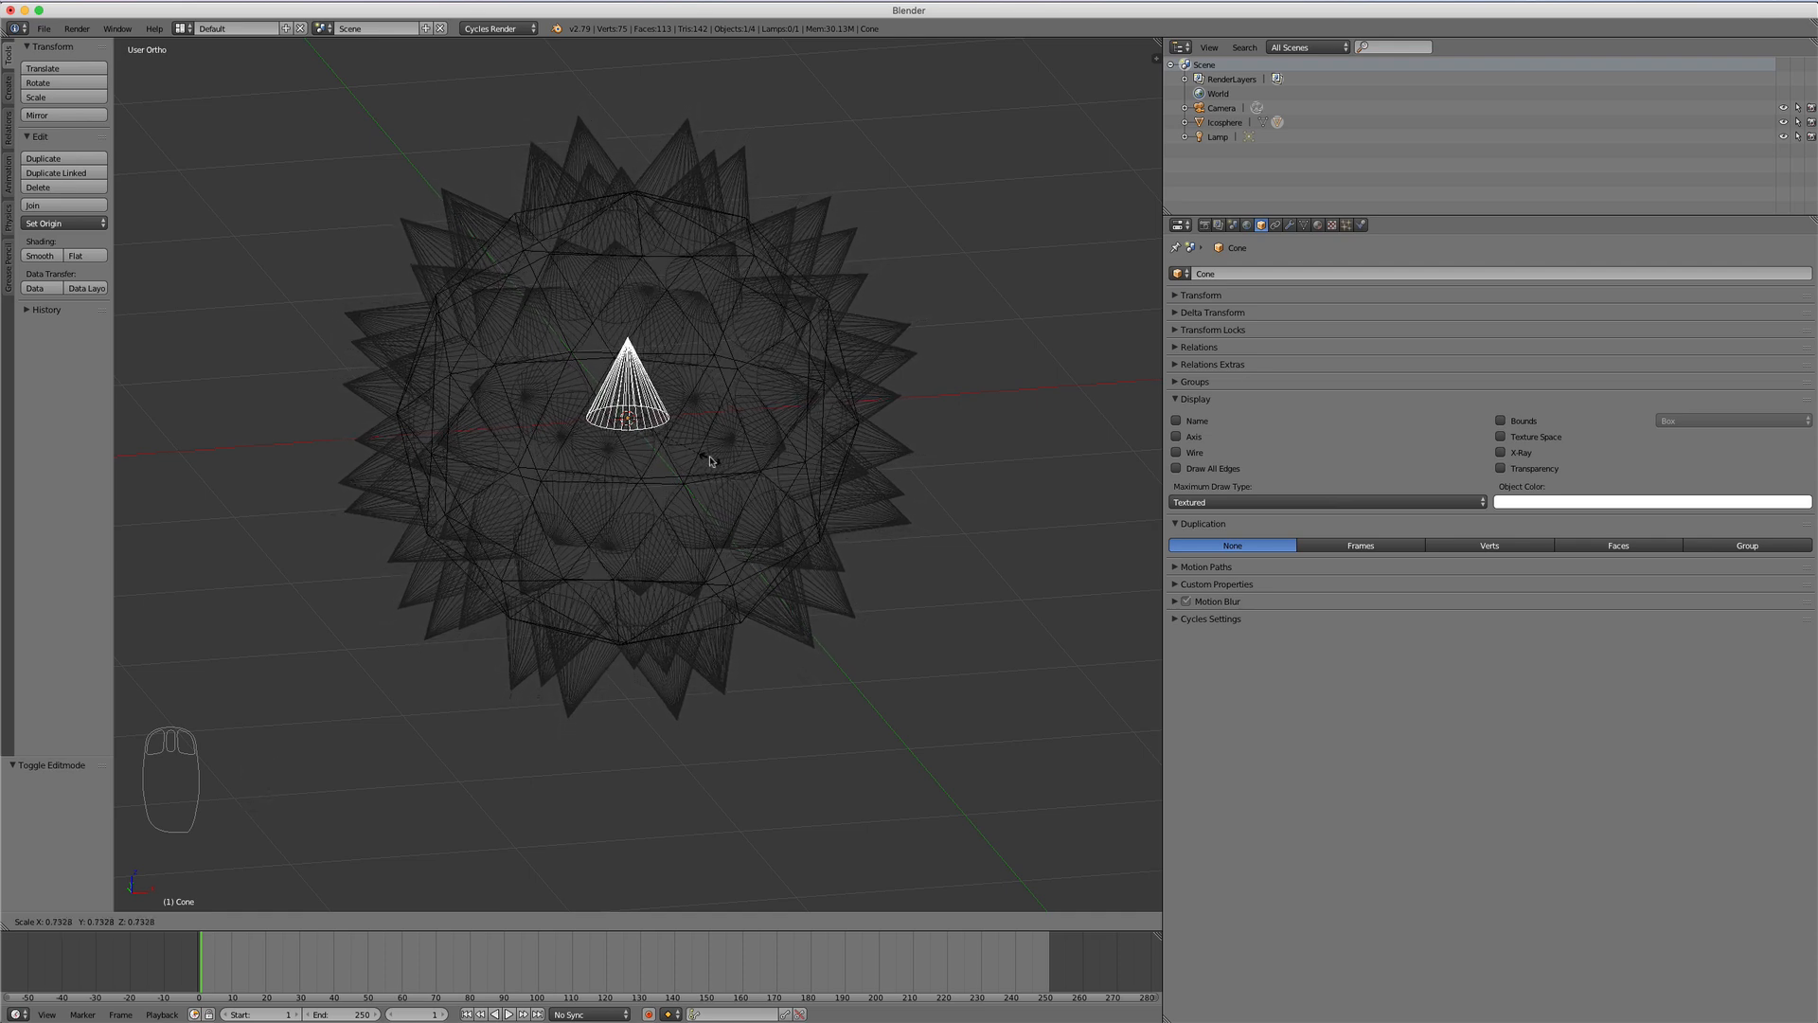
{"action": "left_click", "coordinate": [710, 459]}
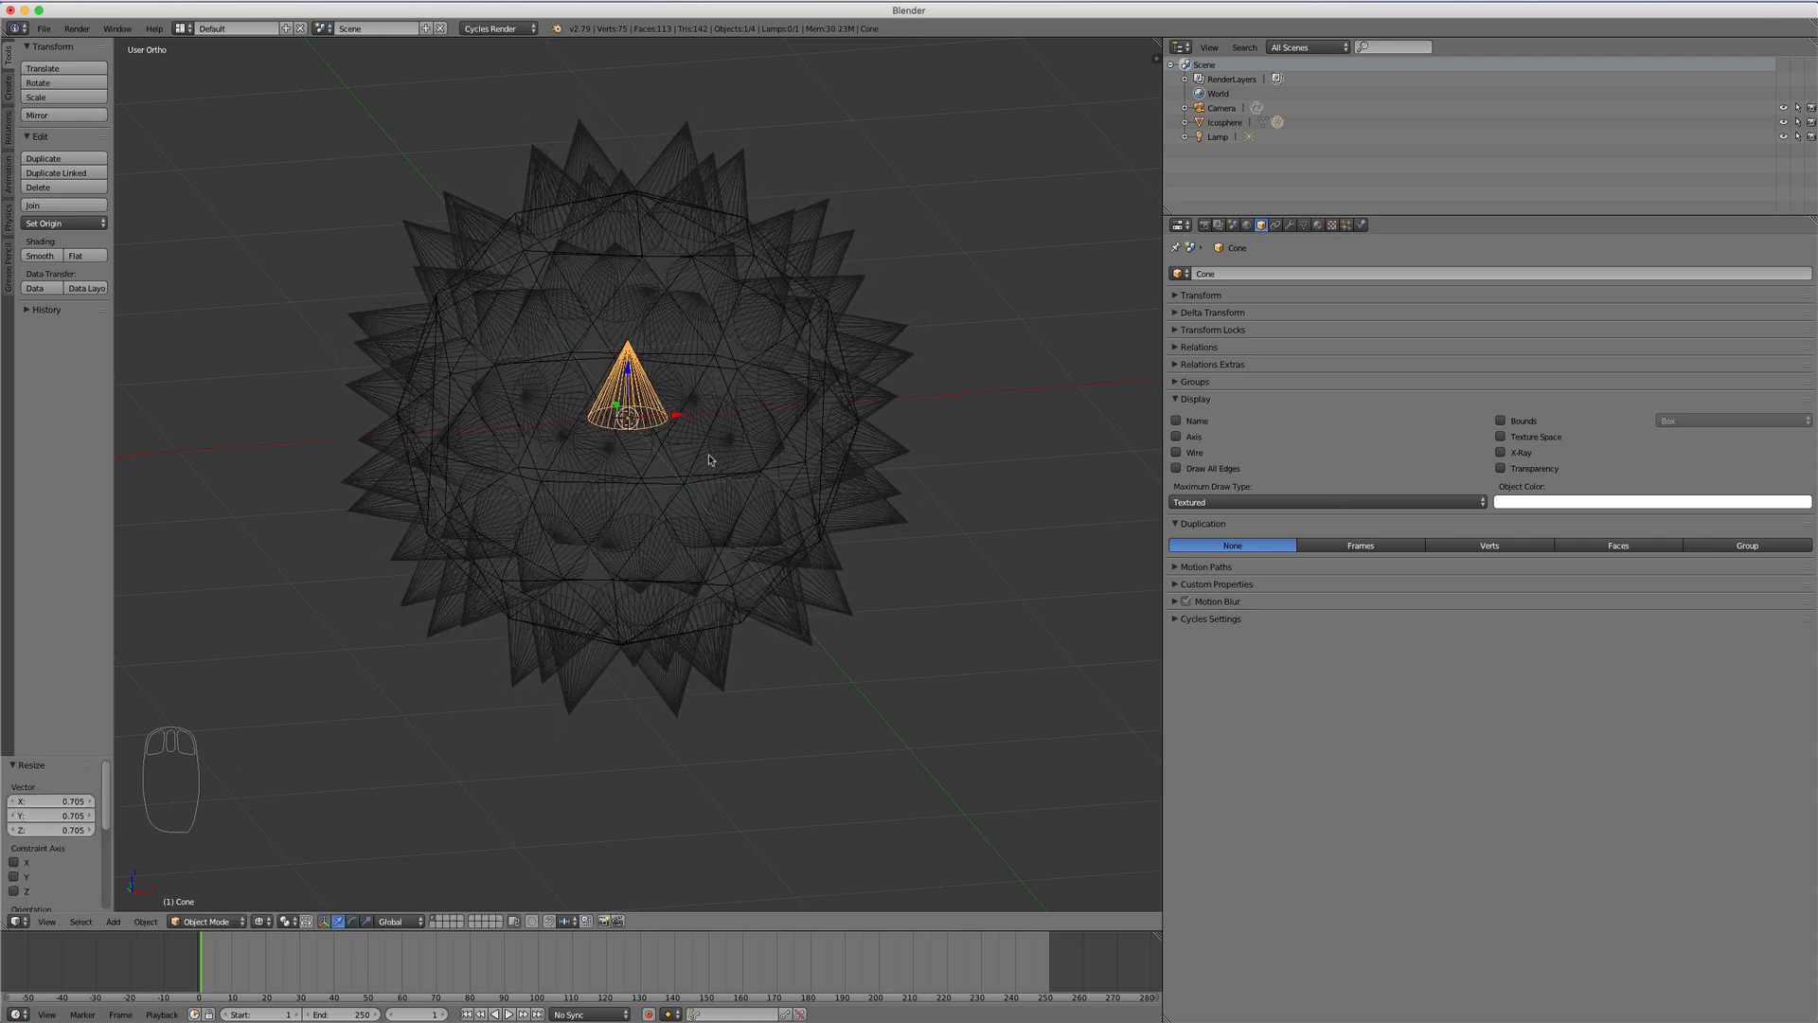
{"action": "key", "text": "KP_1"}
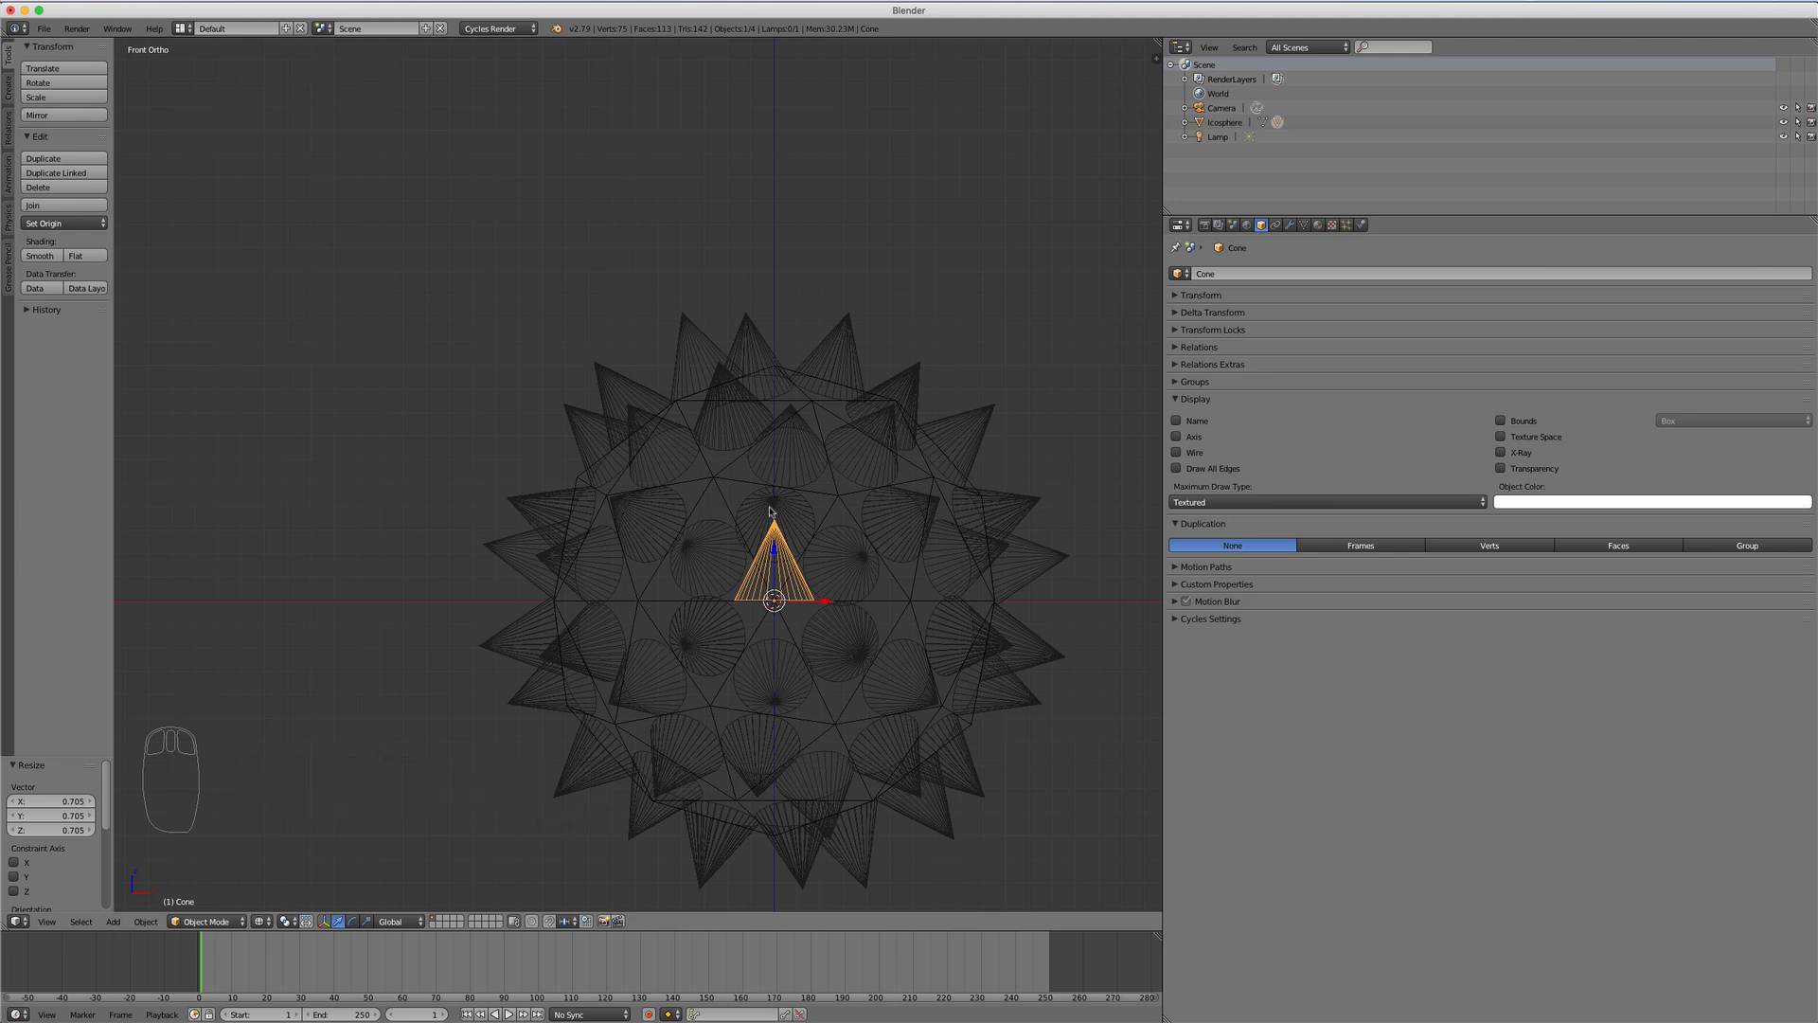
{"action": "key", "text": "z"}
{"action": "middle_click_drag", "start_coordinate": [915, 599], "coordinate": [762, 431], "text": "shift"}
Step: Add a Subdivision Surface modifier to the ico sphere and inspect its effect on the duplicated cones
{"action": "right_click", "coordinate": [717, 386]}
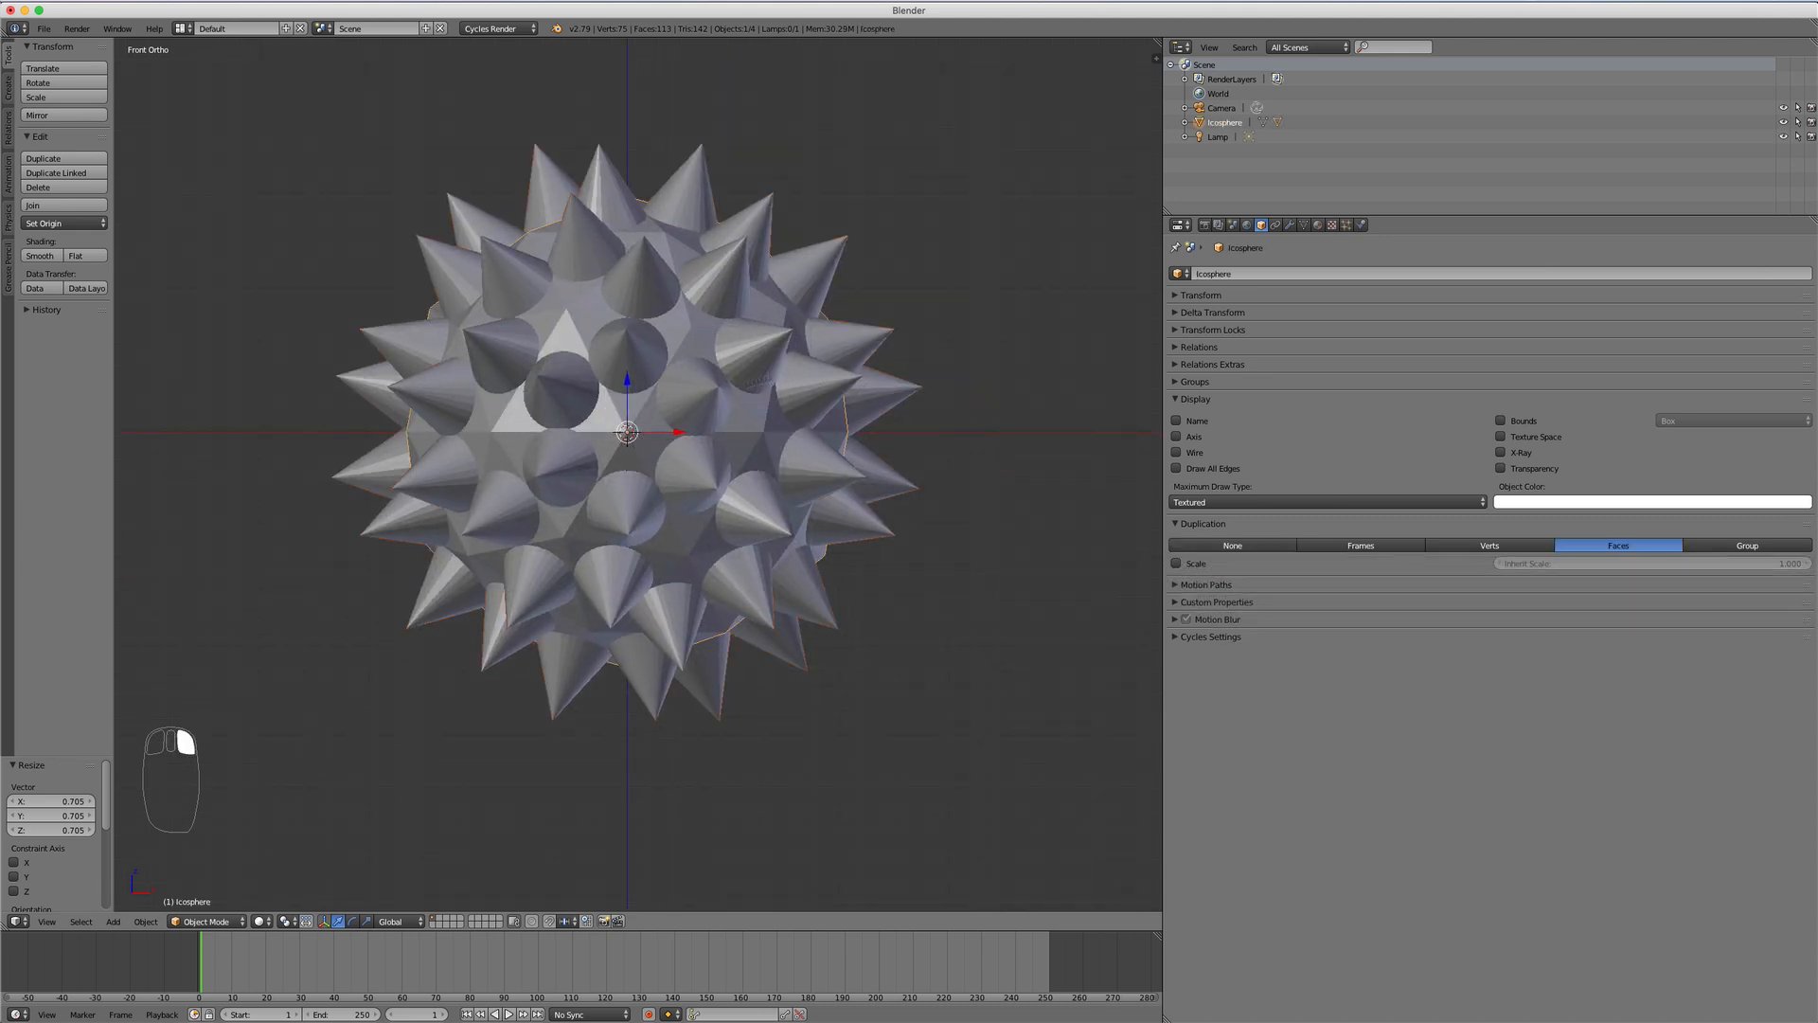
{"action": "left_click", "coordinate": [1289, 224]}
{"action": "left_click", "coordinate": [1222, 275]}
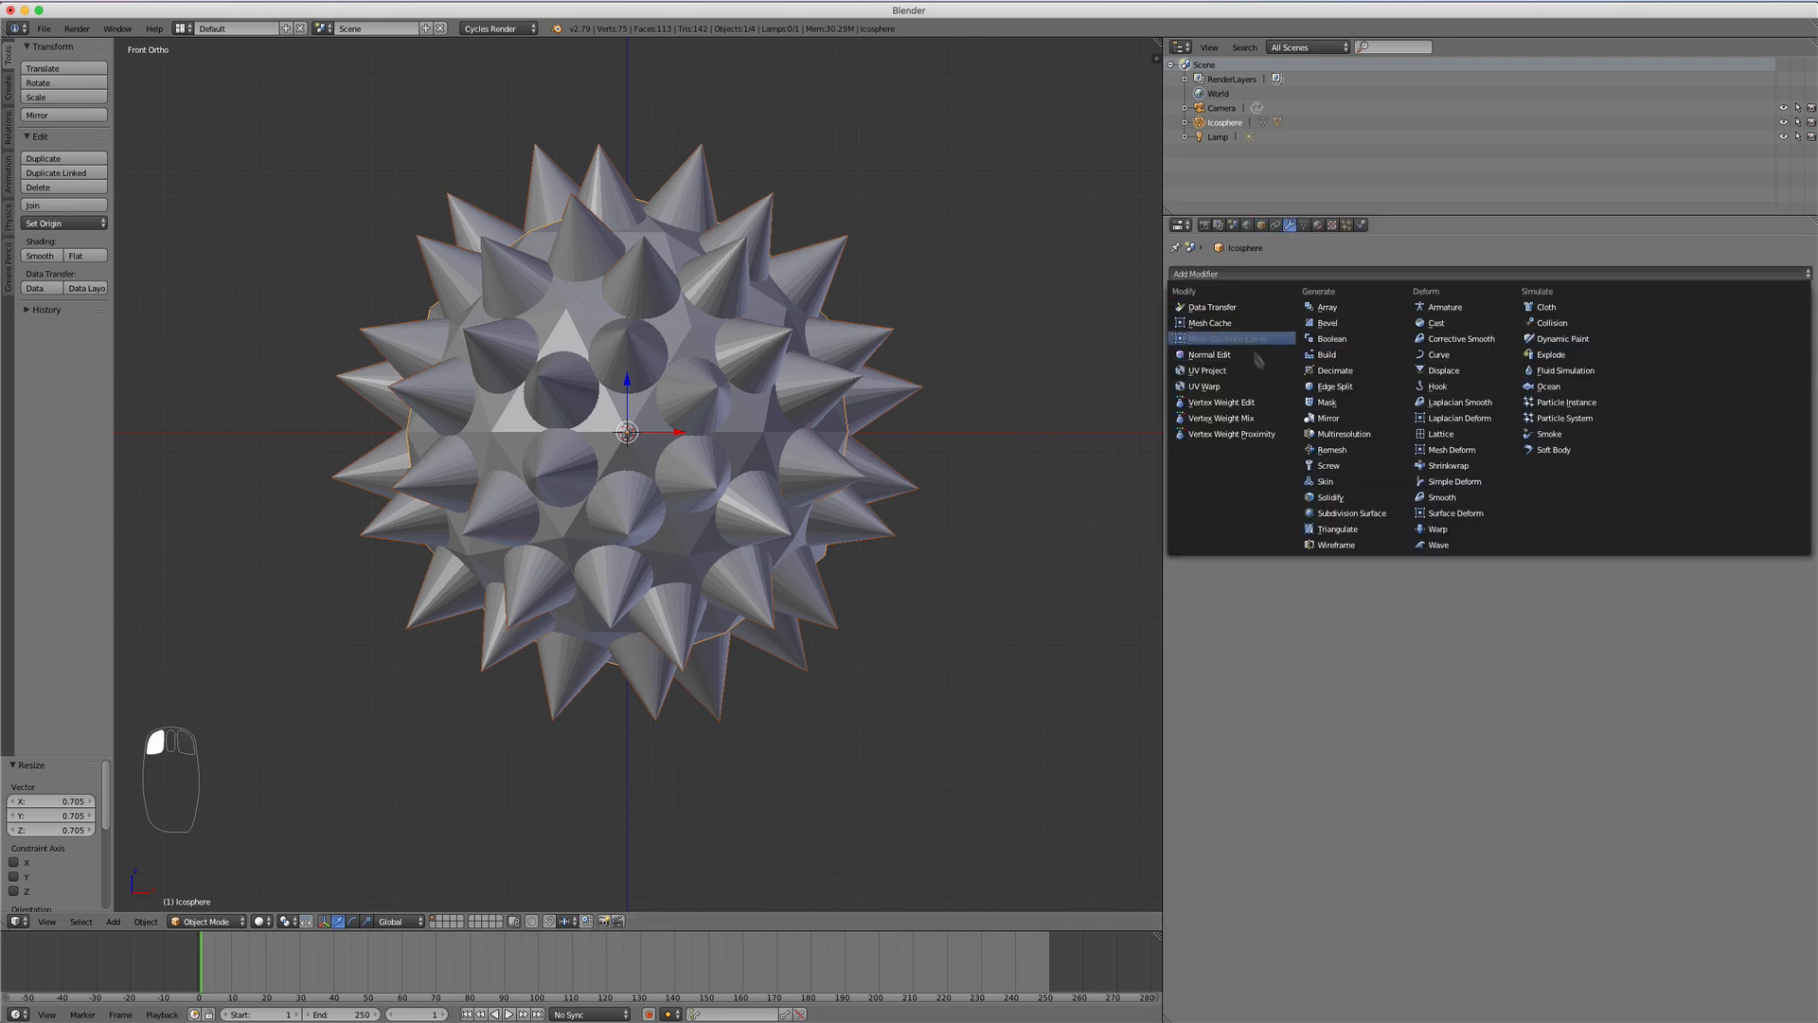
{"action": "left_click", "coordinate": [1349, 517]}
{"action": "middle_click_drag", "start_coordinate": [731, 379], "coordinate": [717, 389]}
{"action": "scroll", "coordinate": [718, 389], "scroll_direction": "up", "scroll_amount": 2}
{"action": "scroll", "coordinate": [729, 391], "scroll_direction": "down", "scroll_amount": 3}
{"action": "scroll", "coordinate": [729, 391], "scroll_direction": "up", "scroll_amount": 3}
{"action": "scroll", "coordinate": [731, 390], "scroll_direction": "down", "scroll_amount": 1}
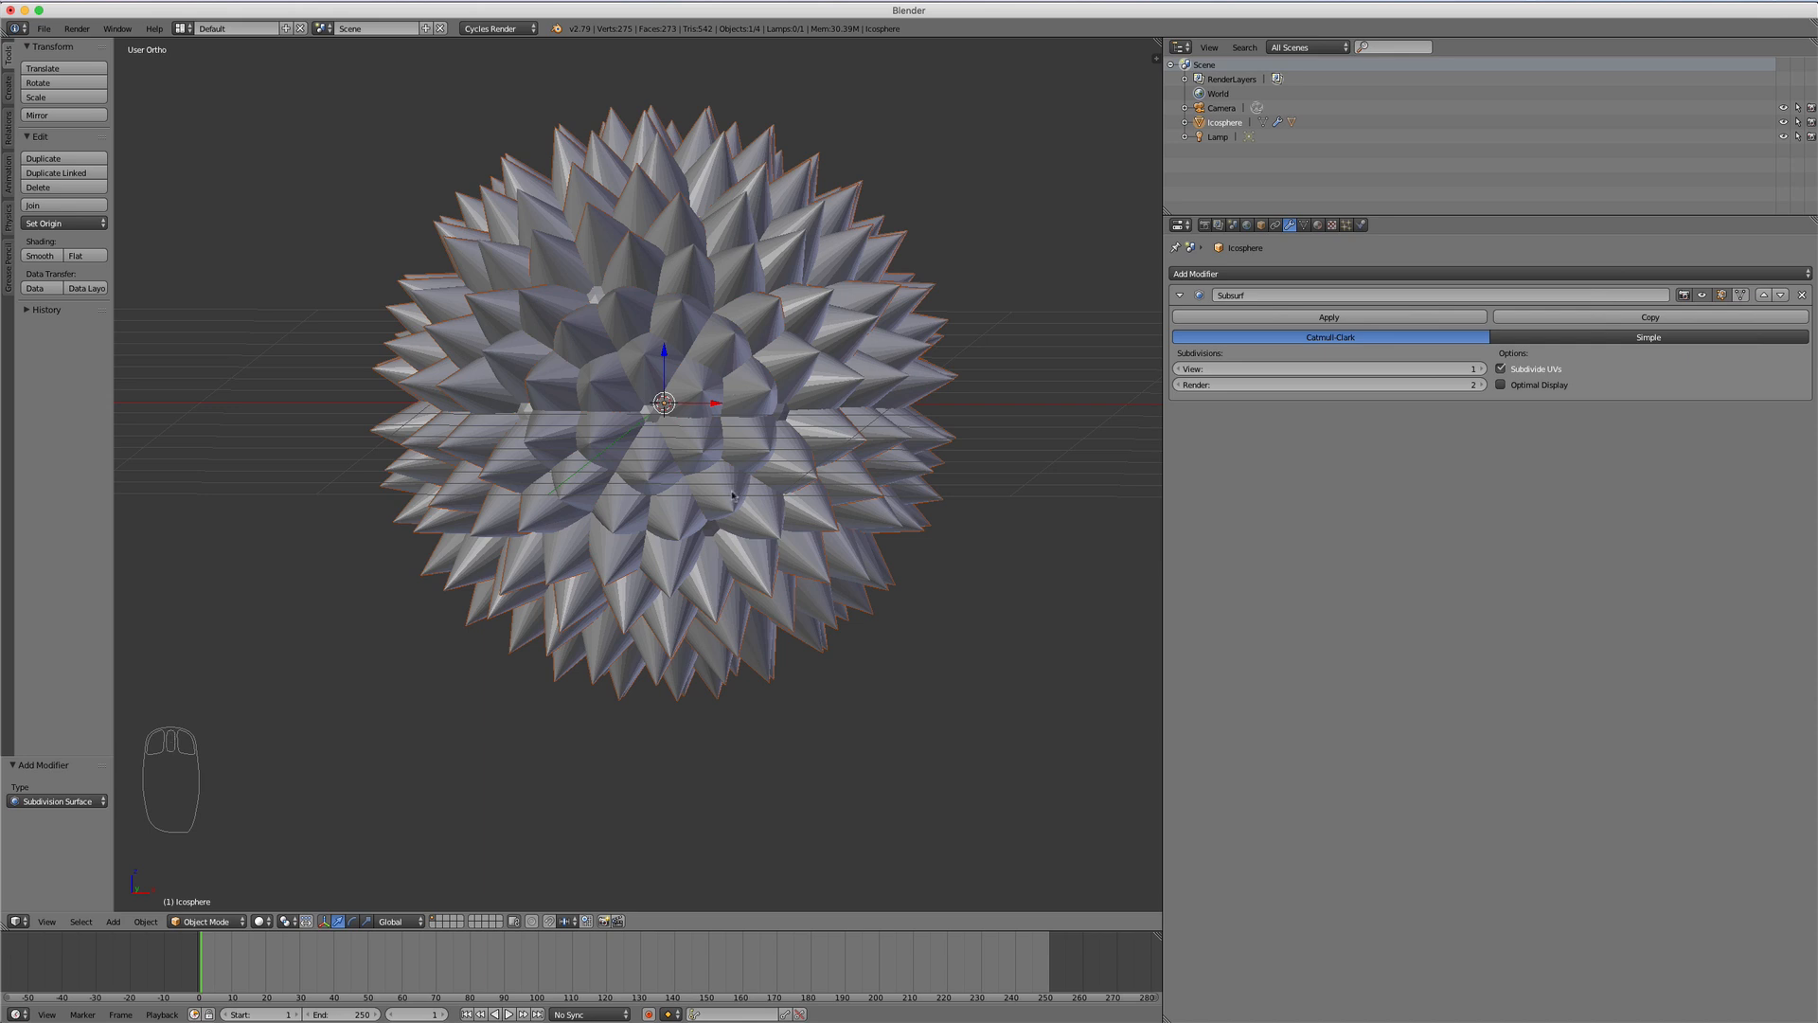
Step: Remove the Subdivision Surface modifier from the ico sphere
{"action": "left_click", "coordinate": [1803, 295]}
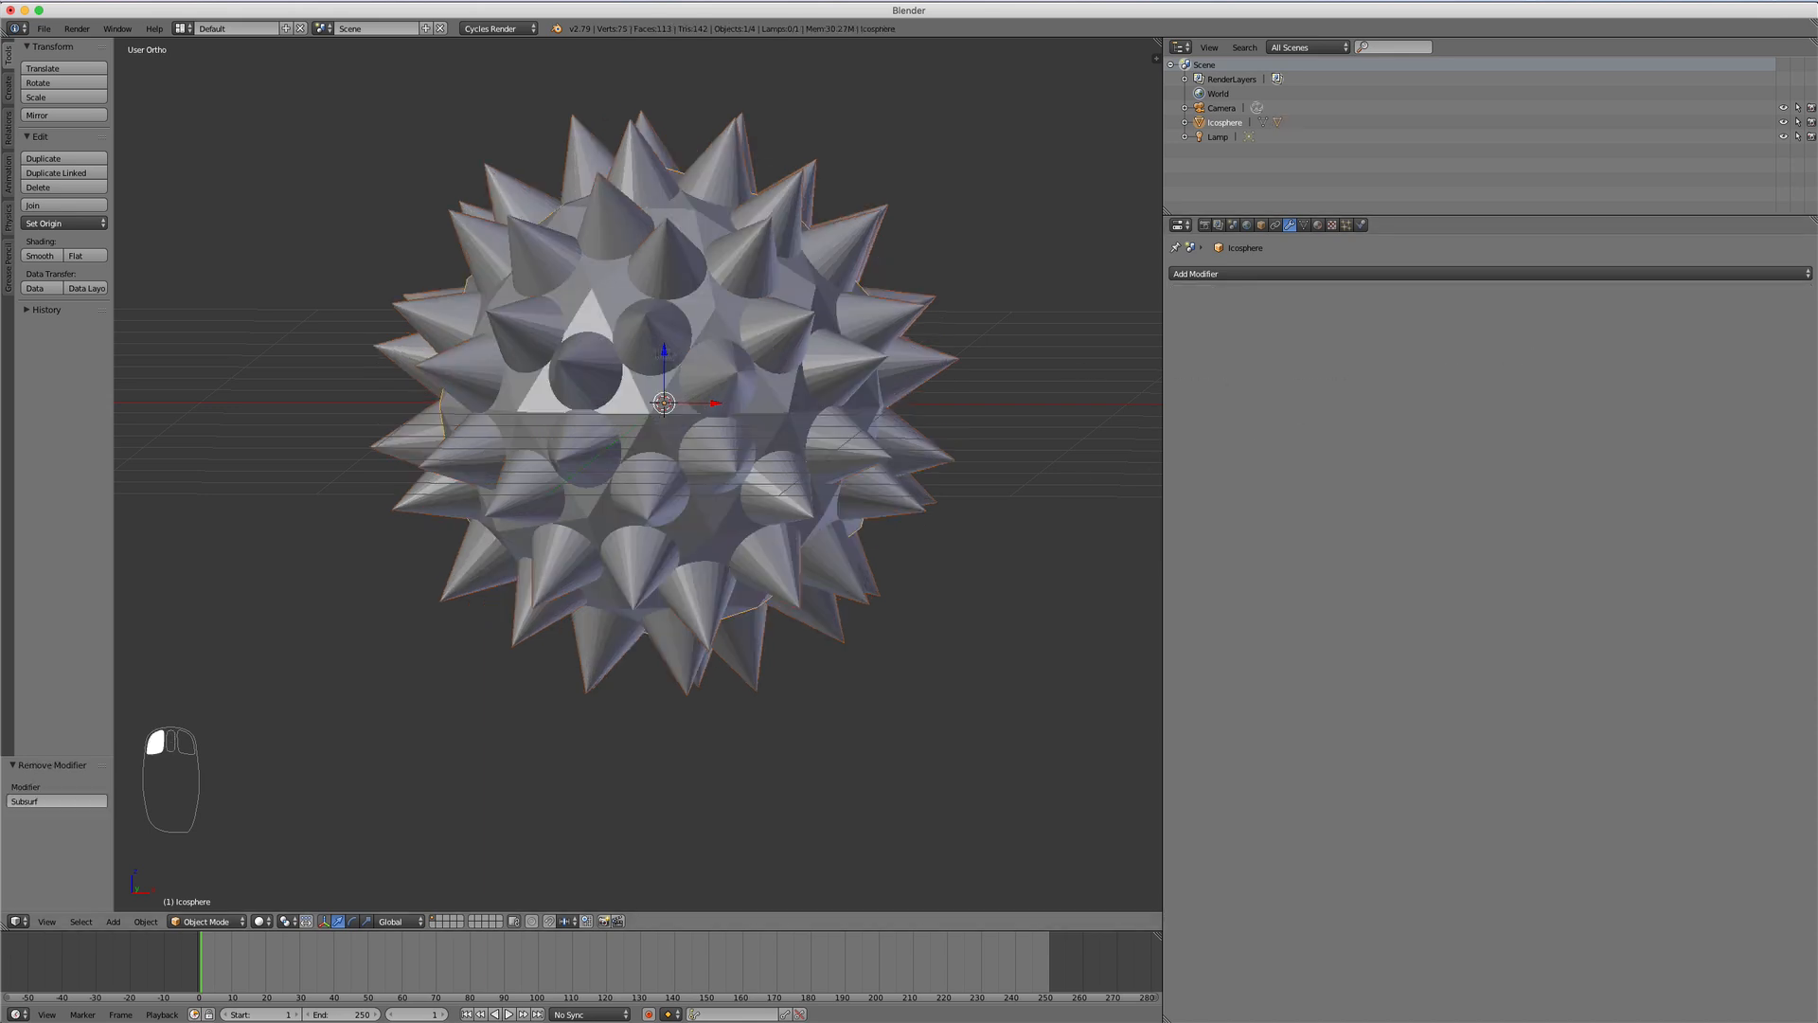
{"action": "scroll", "coordinate": [881, 349], "scroll_direction": "down", "scroll_amount": 2}
{"action": "middle_click_drag", "start_coordinate": [882, 350], "coordinate": [750, 388], "text": "shift"}
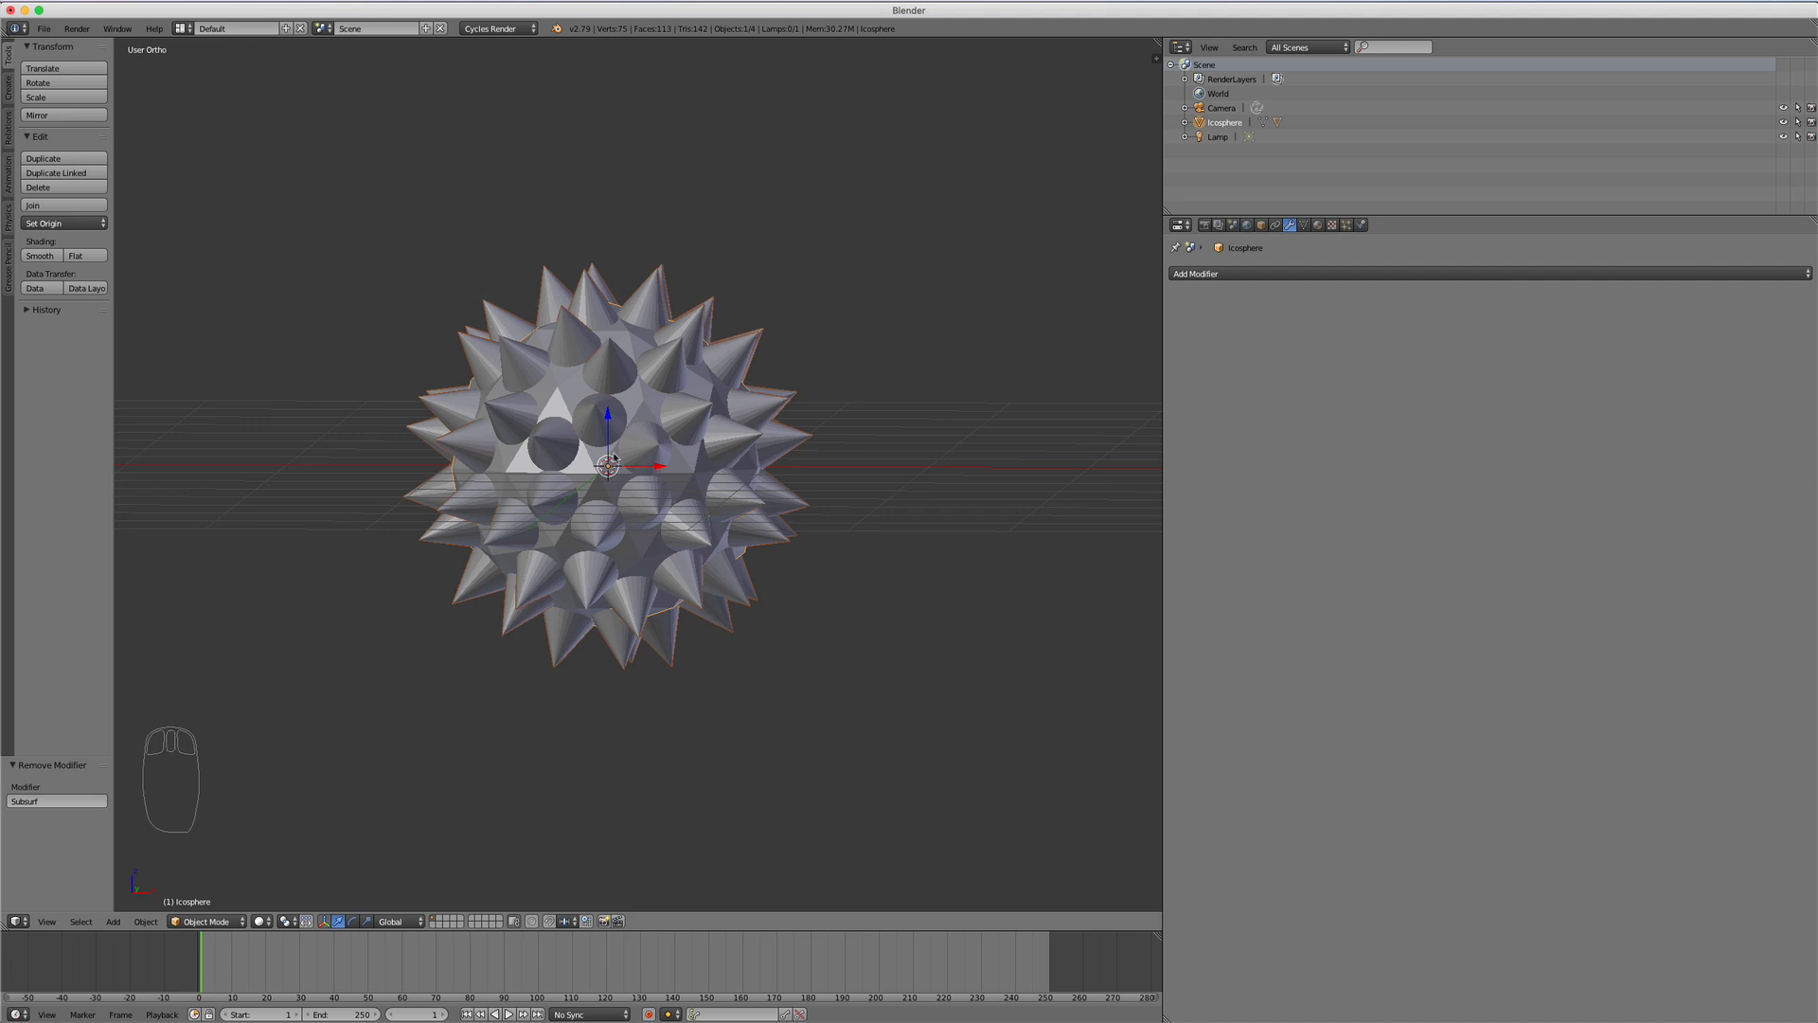
Step: Add a Plain Axes empty and, in top view, move it beside the spiky sphere by about 1.58 in X and 1.55 in Y
{"action": "key", "text": "shift+a"}
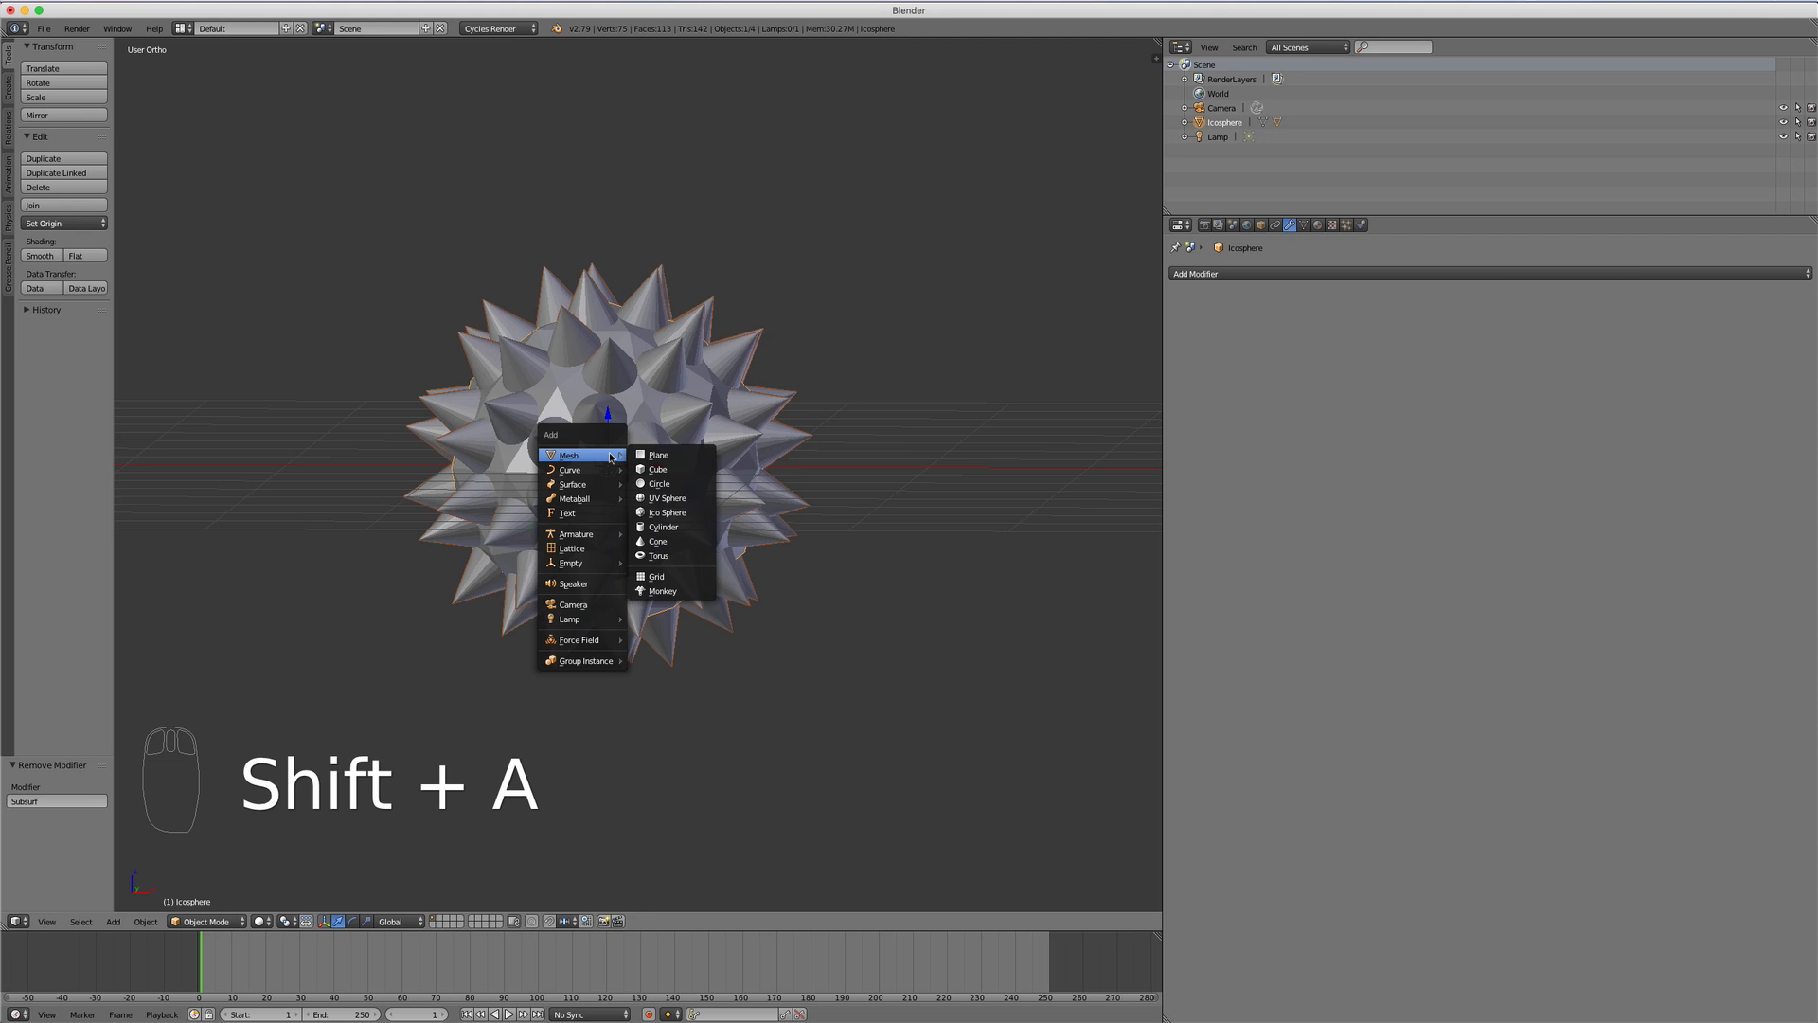
{"action": "mouse_move", "coordinate": [587, 564]}
{"action": "left_click", "coordinate": [662, 562]}
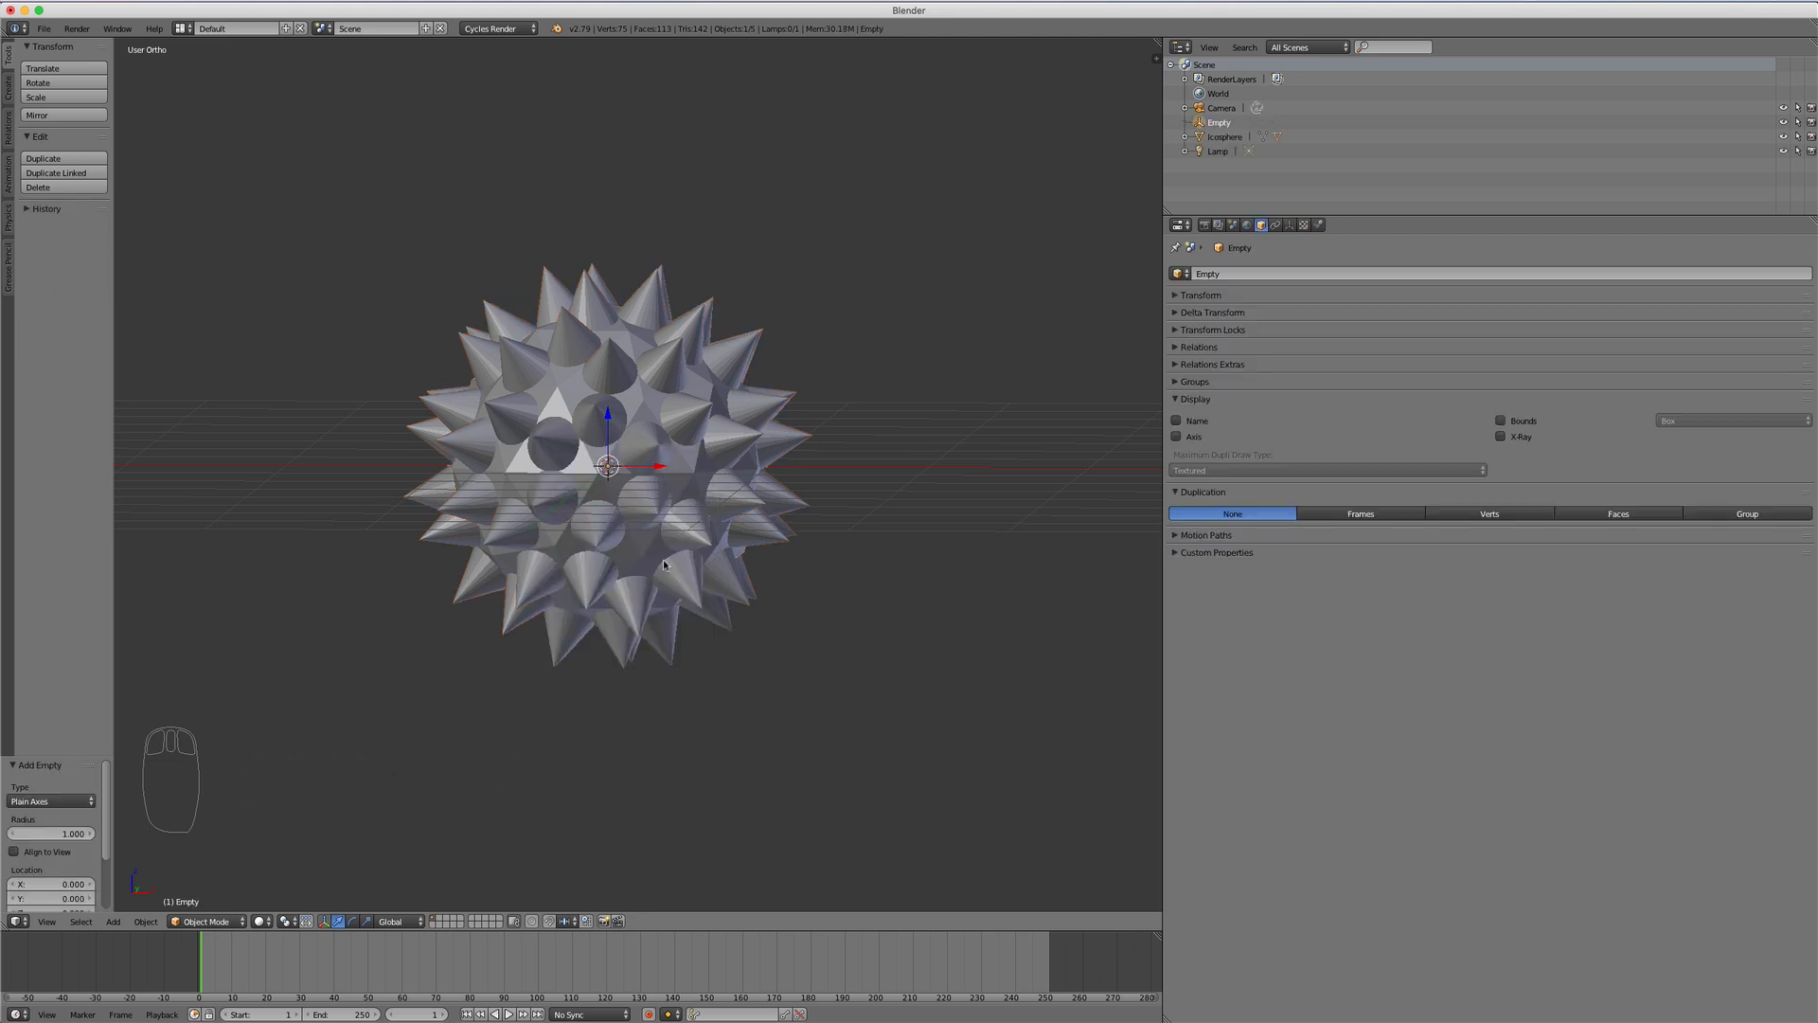
{"action": "key", "text": "KP_7"}
{"action": "key", "text": "KP_7"}
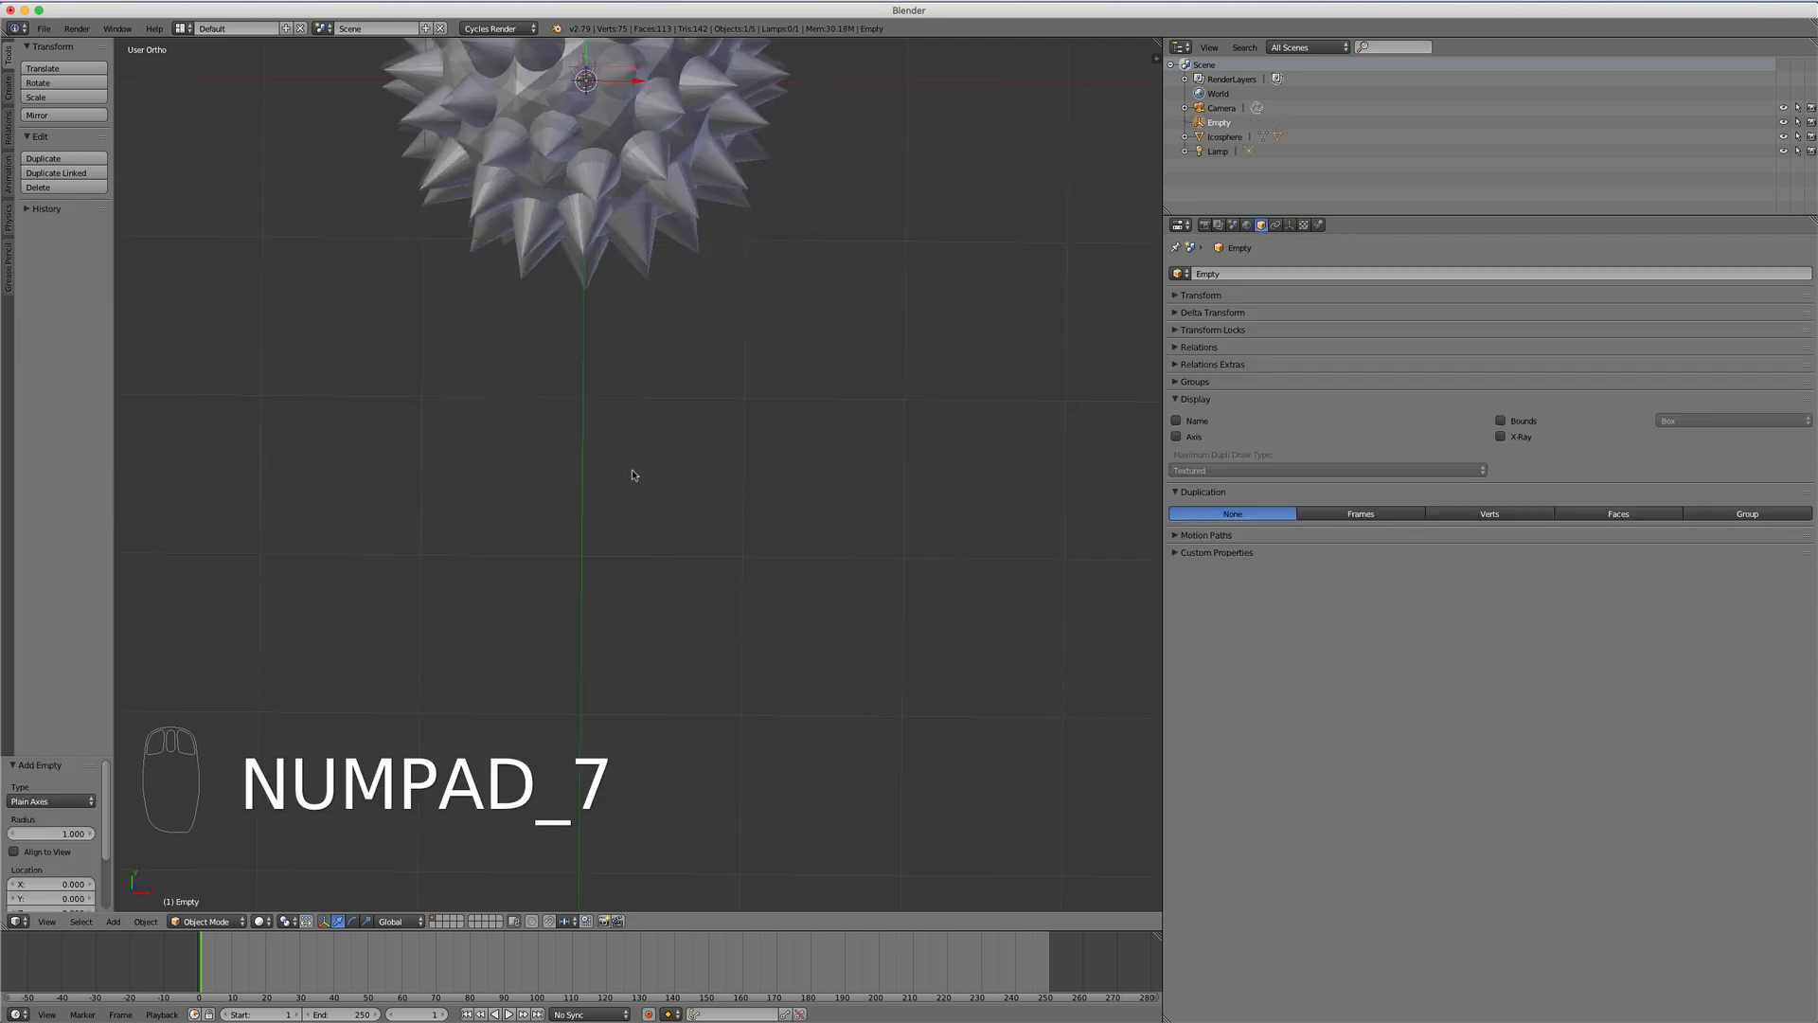
{"action": "middle_click_drag", "start_coordinate": [864, 512], "coordinate": [880, 824], "text": "shift"}
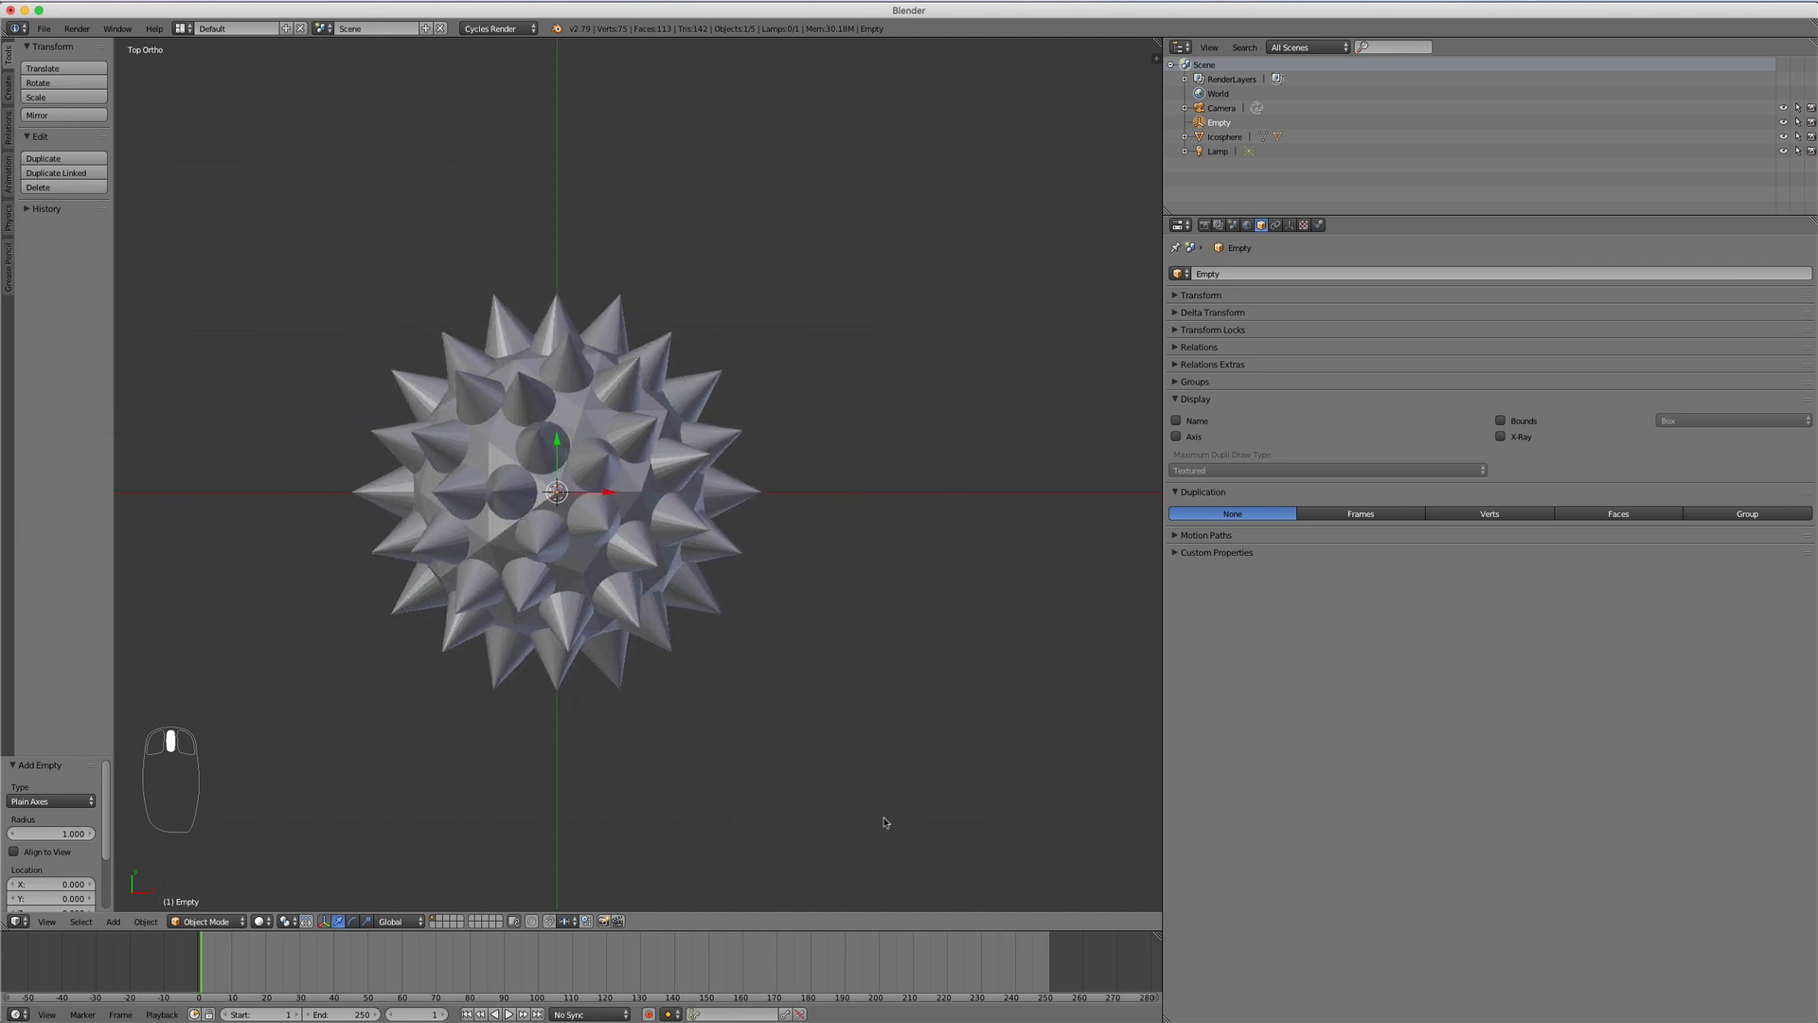
{"action": "key", "text": "g"}
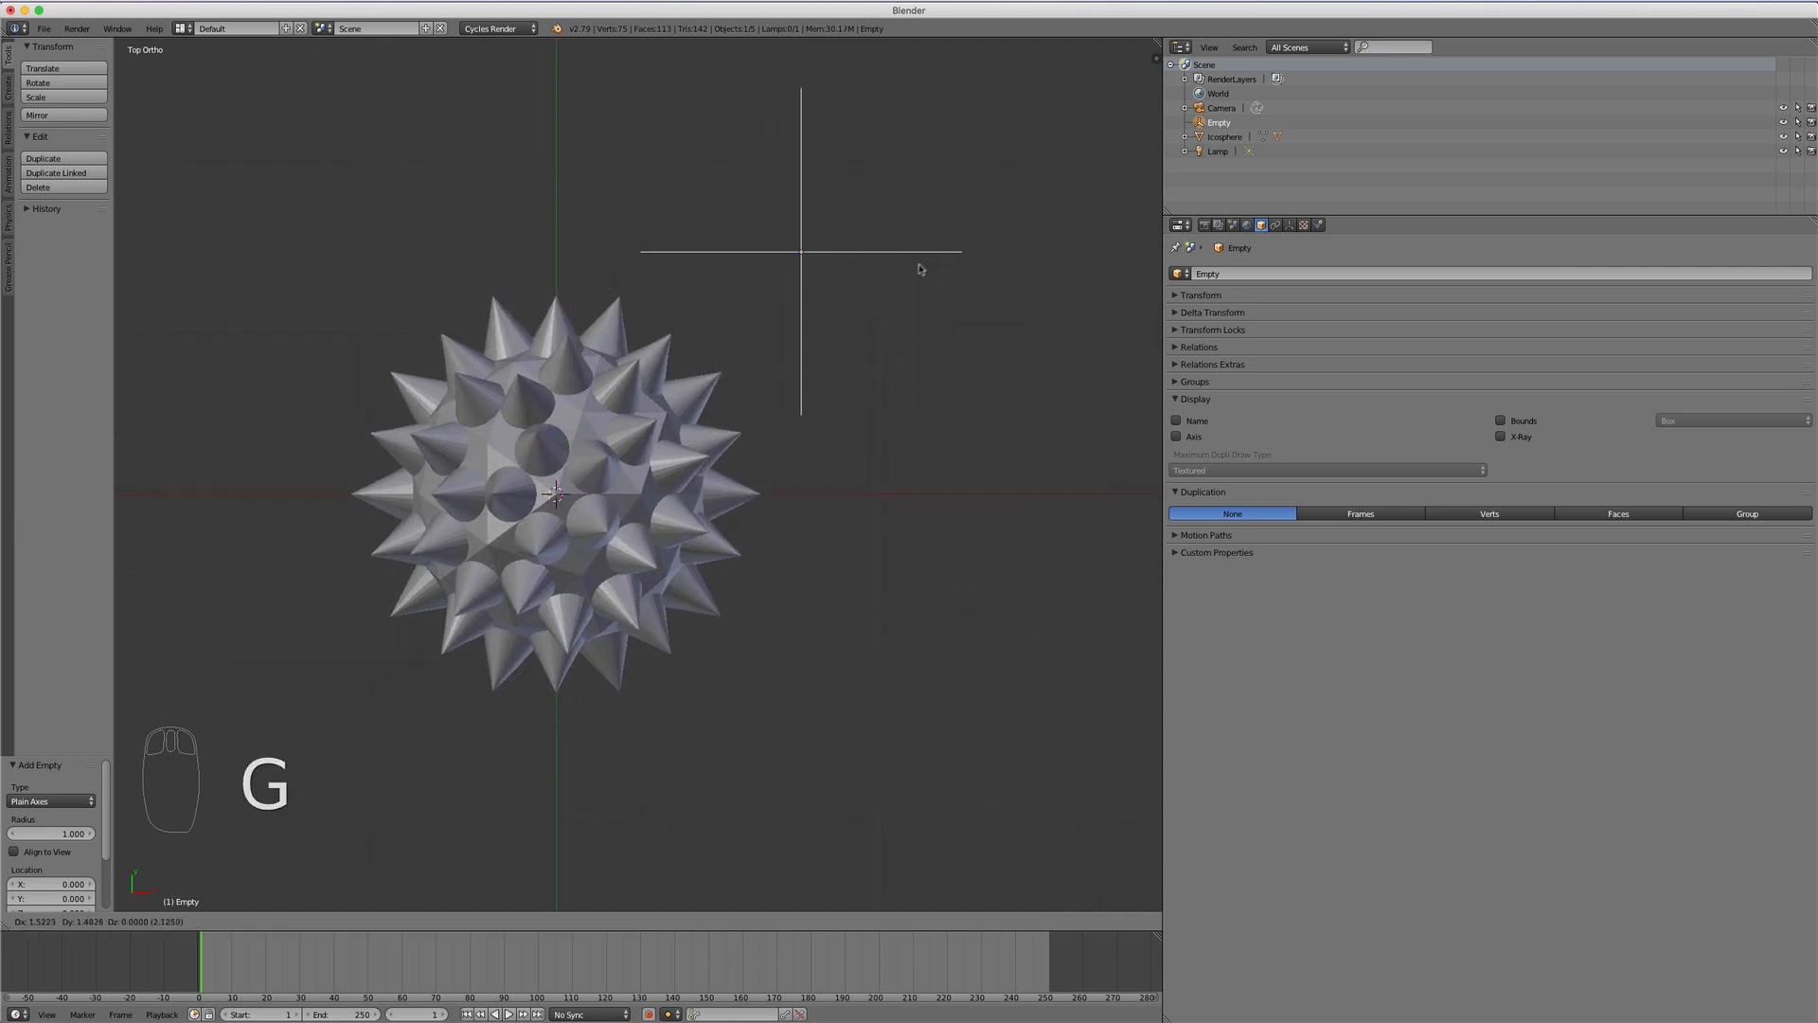
{"action": "left_click", "coordinate": [926, 268]}
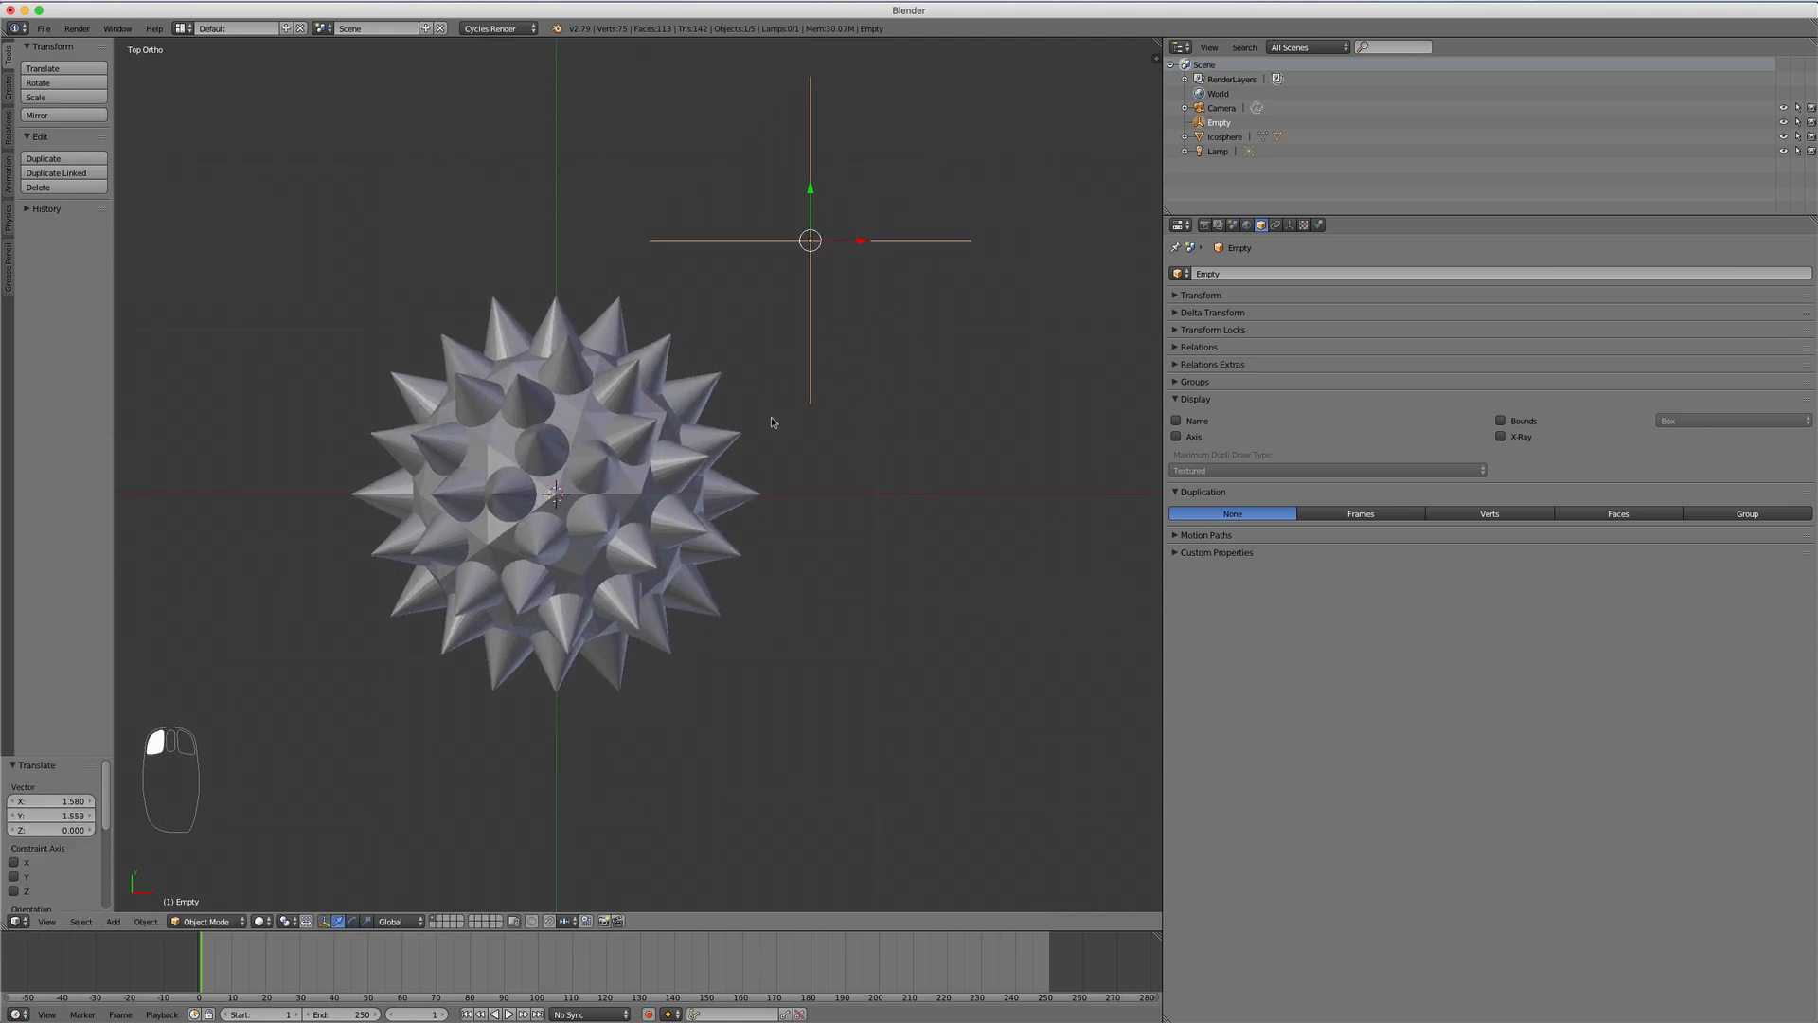
Step: Select the ico sphere and its cone in wireframe and put them in a new group named Etoile
{"action": "key", "text": "z"}
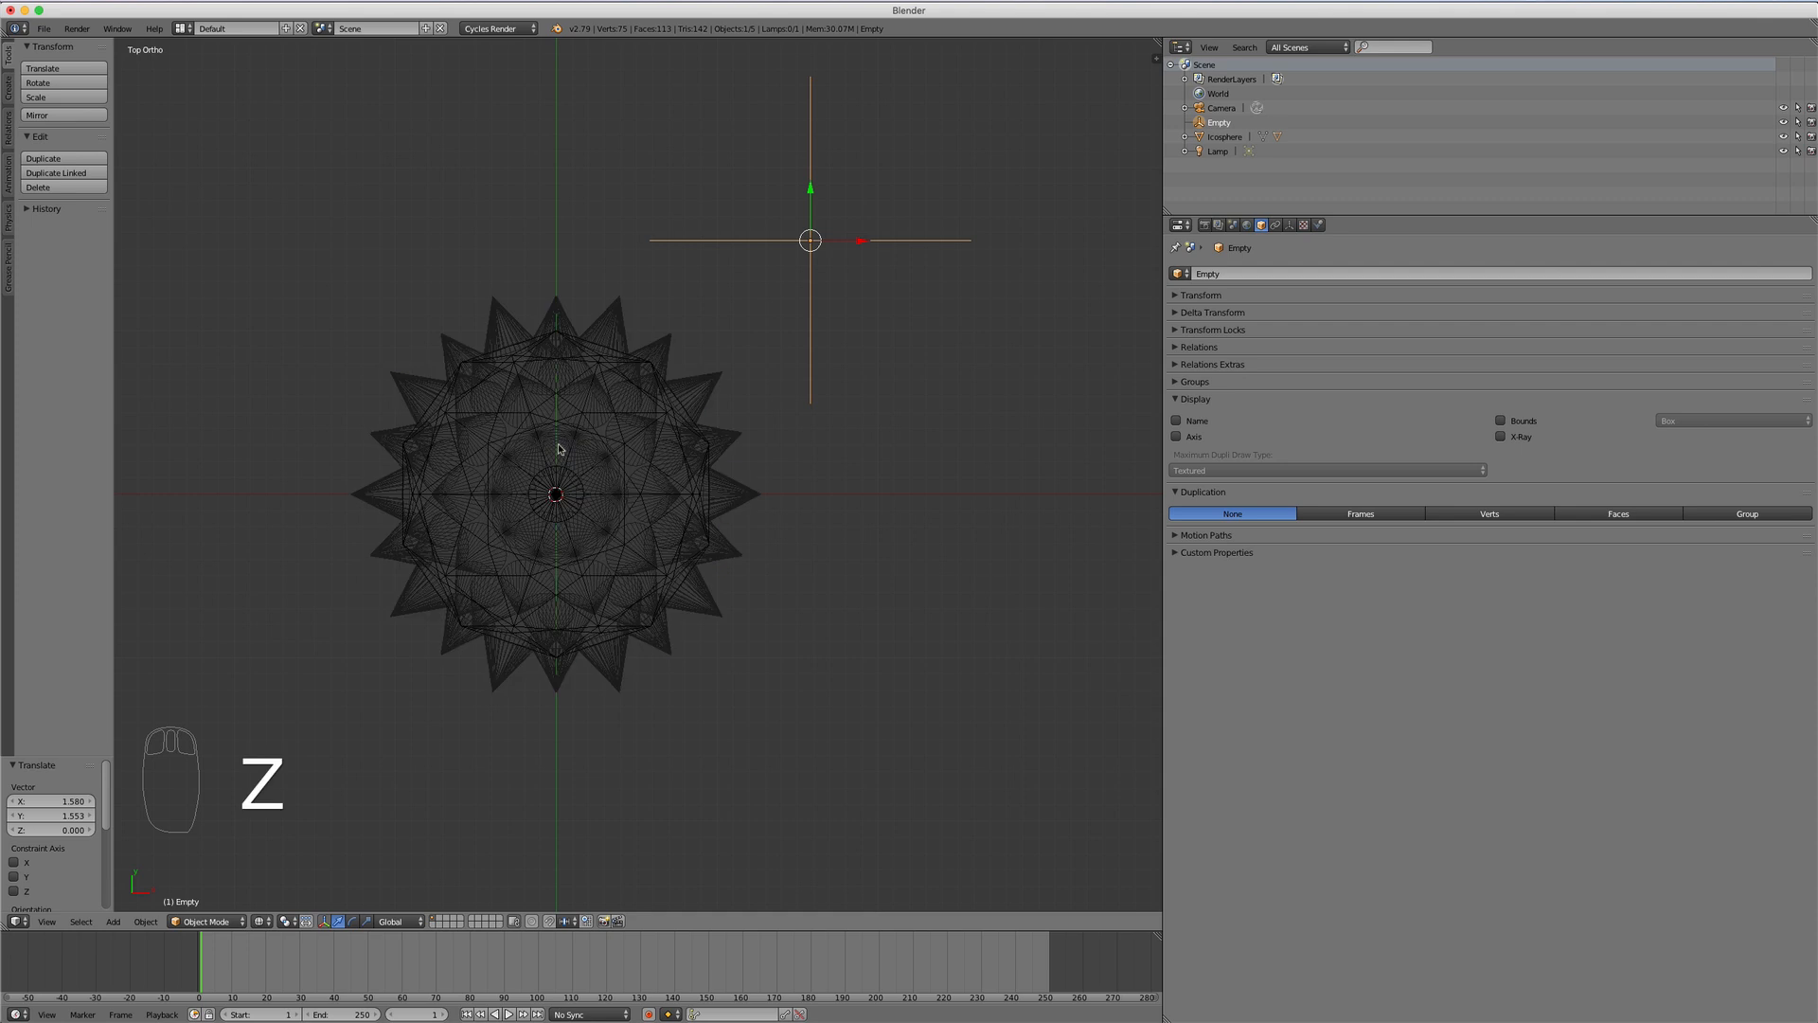
{"action": "key", "text": "b"}
{"action": "left_click_drag", "start_coordinate": [309, 254], "coordinate": [771, 756]}
{"action": "key", "text": "a"}
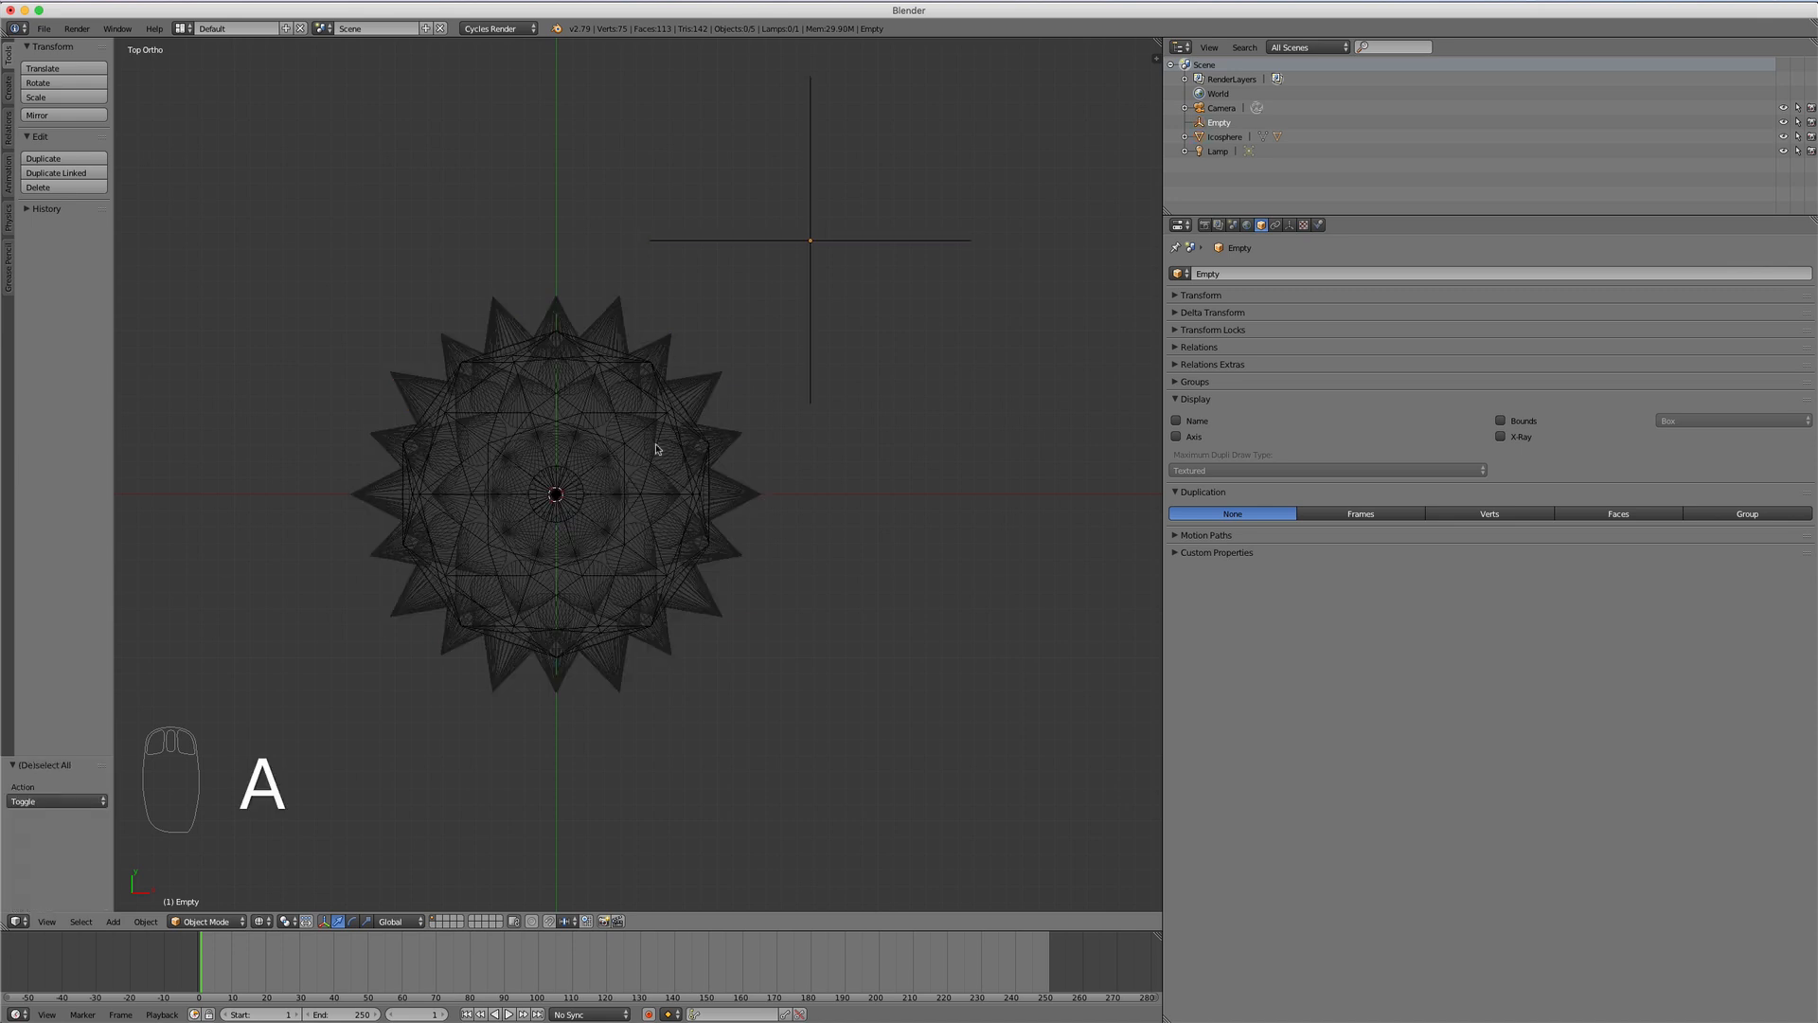
{"action": "key", "text": "b"}
{"action": "left_click_drag", "start_coordinate": [288, 260], "coordinate": [782, 733]}
{"action": "key", "text": "ctrl+g"}
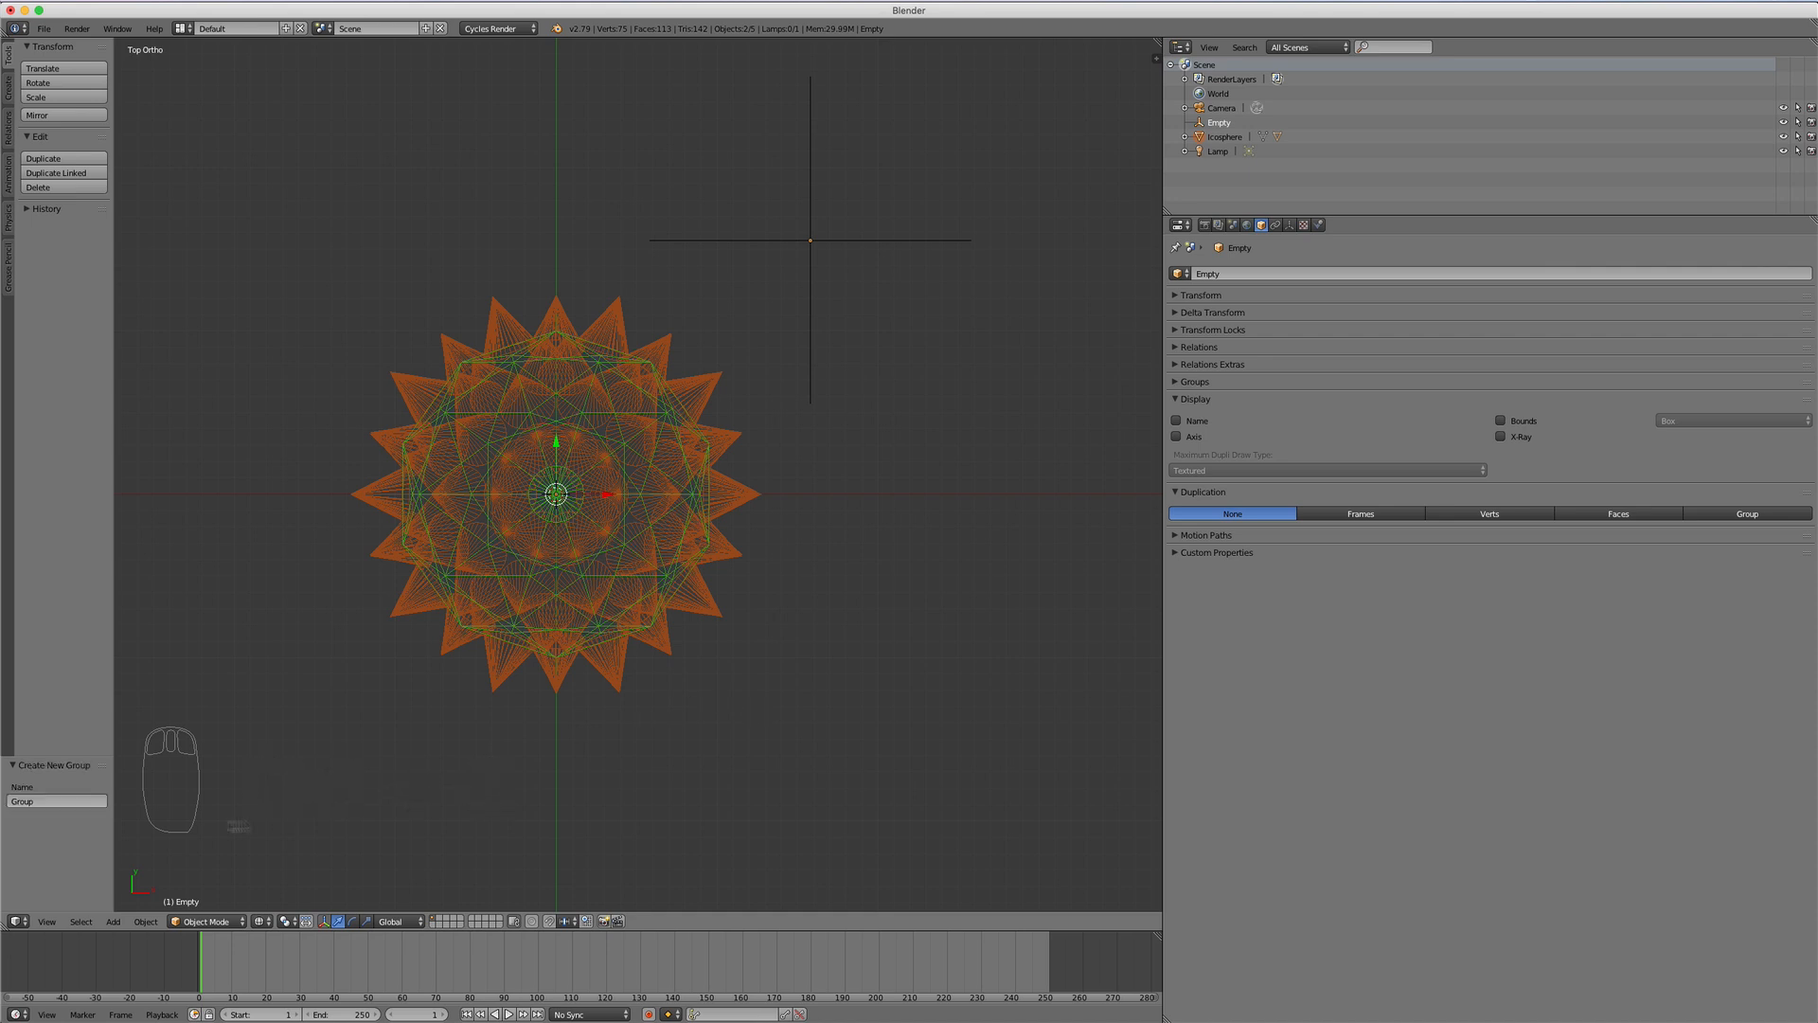
{"action": "left_click", "coordinate": [43, 803]}
{"action": "type", "text": "Etoile"}
{"action": "key", "text": "Return"}
Step: Set the empty's duplication to Group and assign the Etoile group to it
{"action": "right_click", "coordinate": [832, 244]}
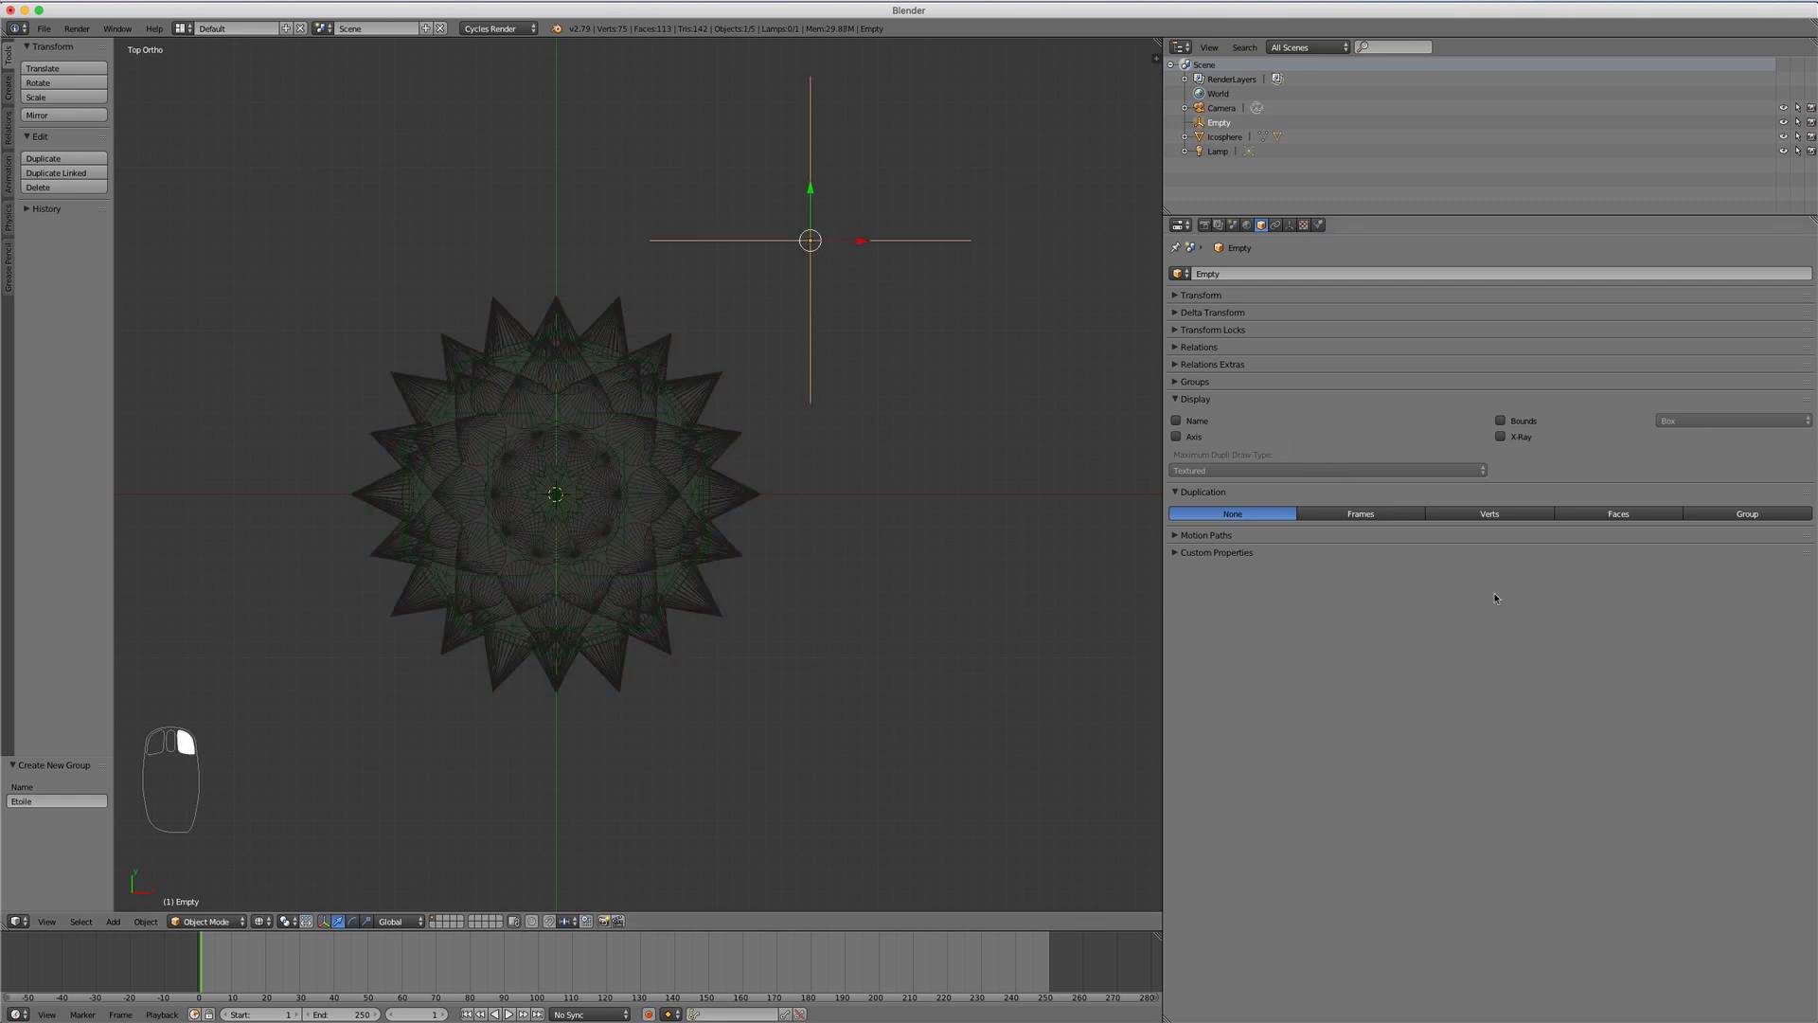
{"action": "left_click", "coordinate": [1747, 513]}
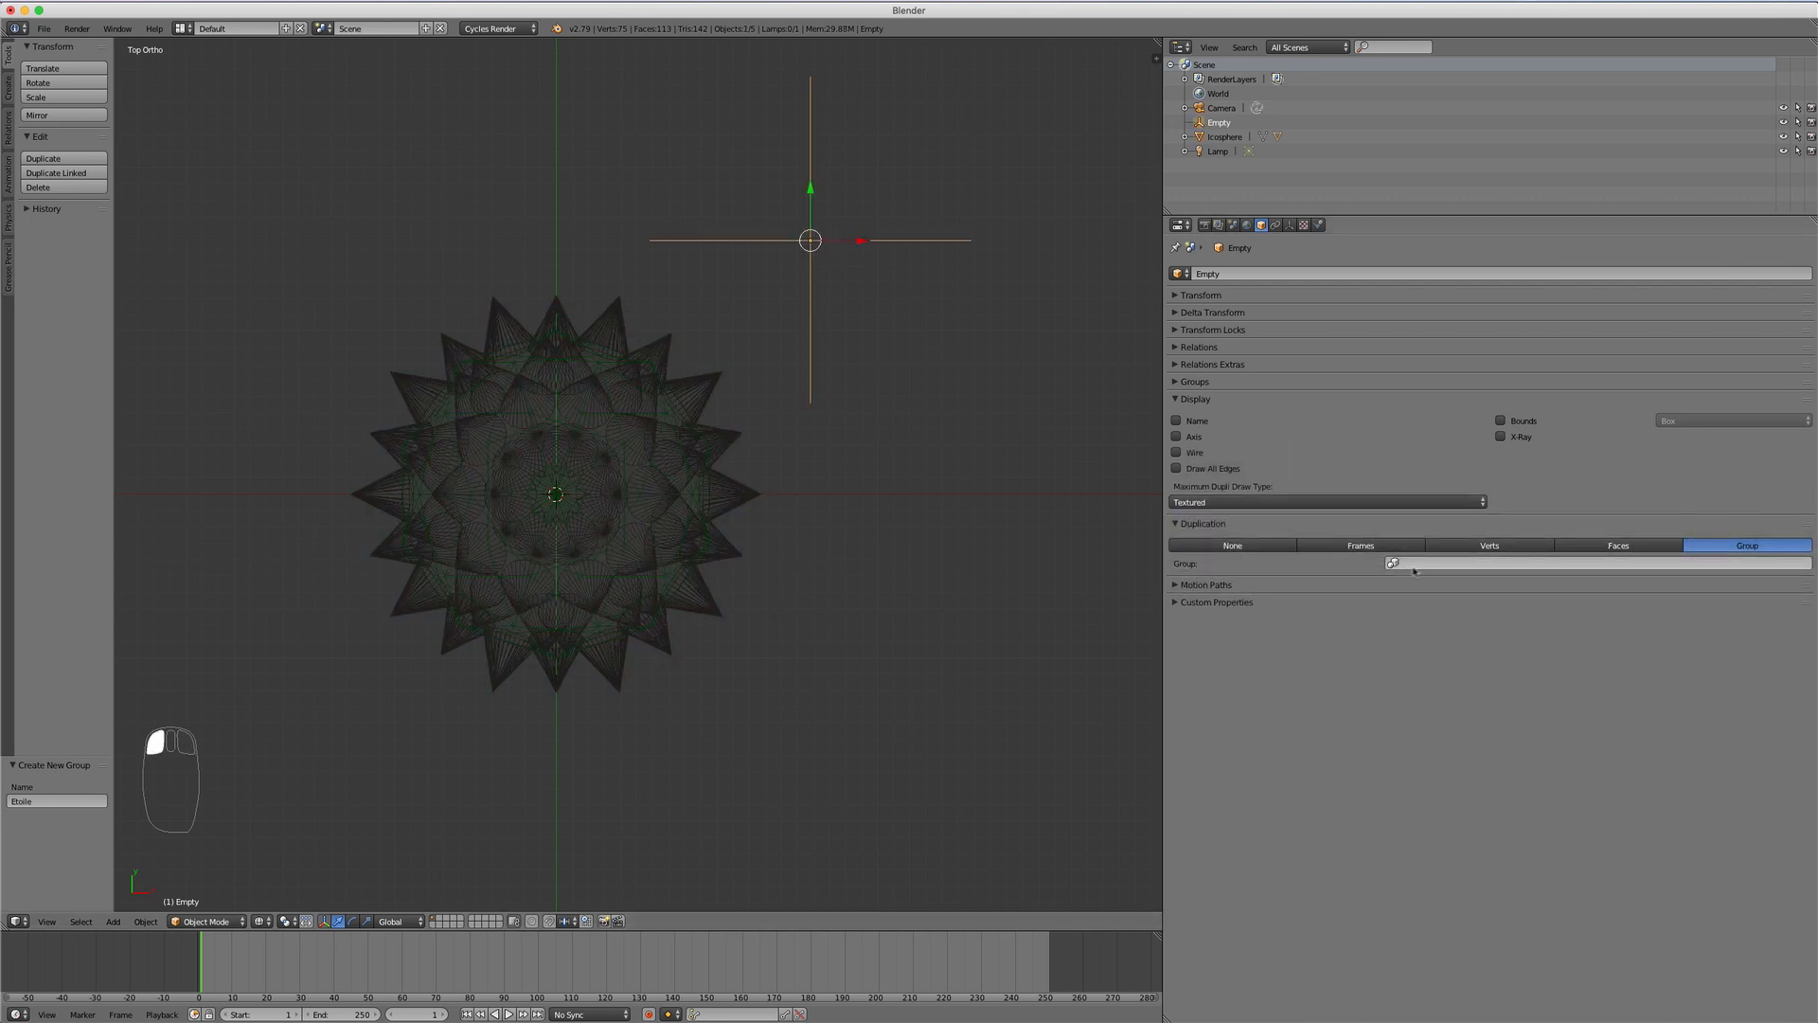
{"action": "left_click", "coordinate": [1534, 564]}
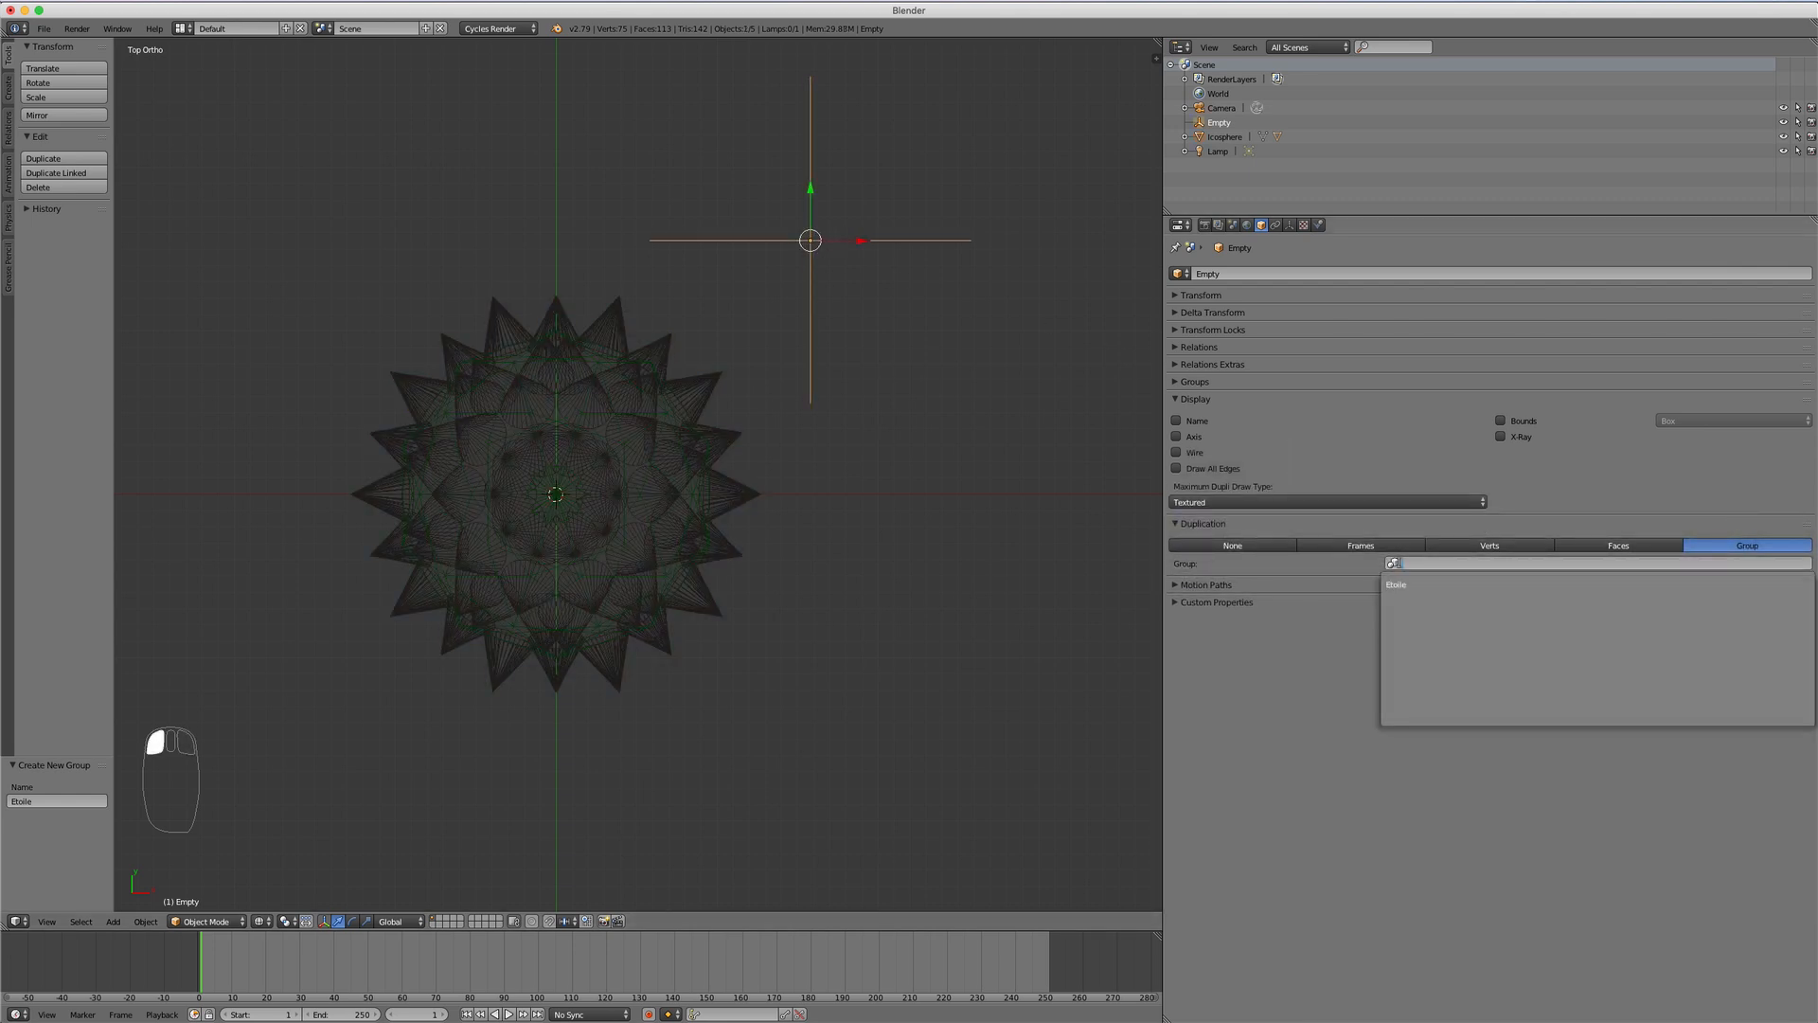
{"action": "left_click", "coordinate": [1397, 585]}
Step: Duplicate the star-instancing empty three times in succession, with X/Y offsets of about (-2.28, 1.05), (-1.96, -1.47) and (-0.42, 2.47)
{"action": "middle_click_drag", "start_coordinate": [885, 520], "coordinate": [935, 674], "text": "shift"}
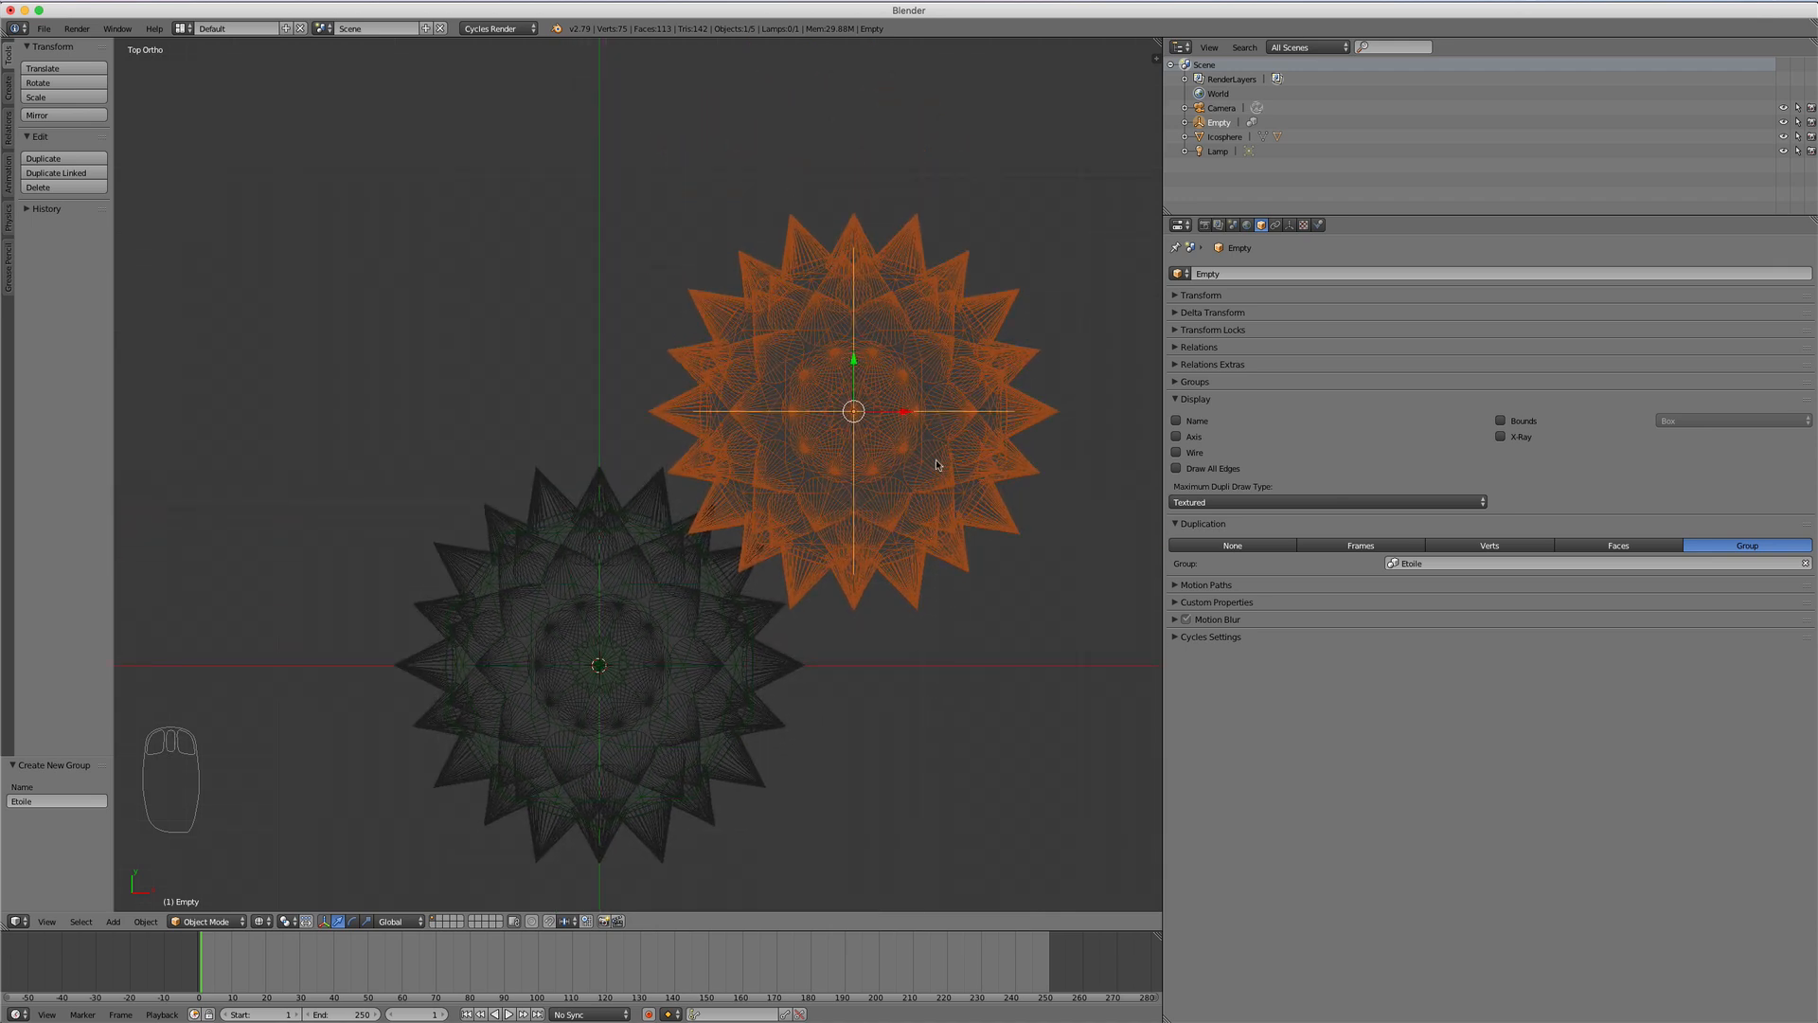
{"action": "scroll", "coordinate": [937, 464], "scroll_direction": "down", "scroll_amount": 2}
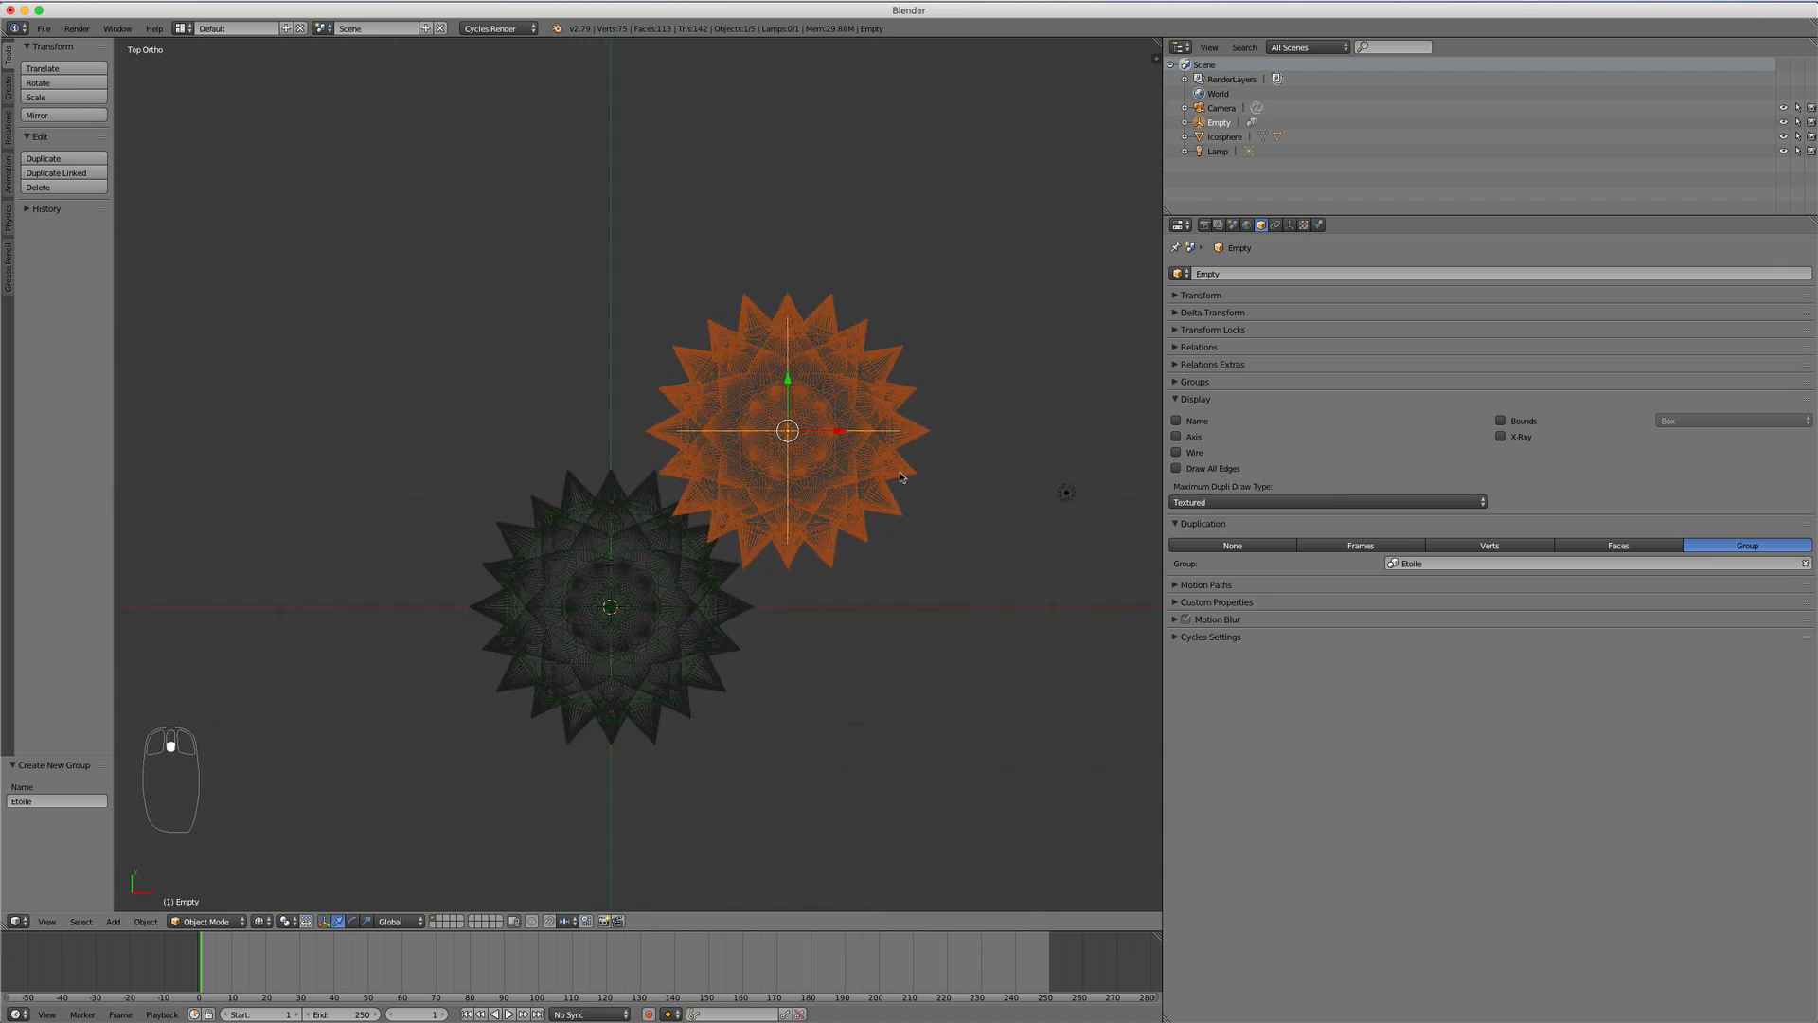
{"action": "key", "text": "shift+d"}
{"action": "left_click", "coordinate": [645, 357]}
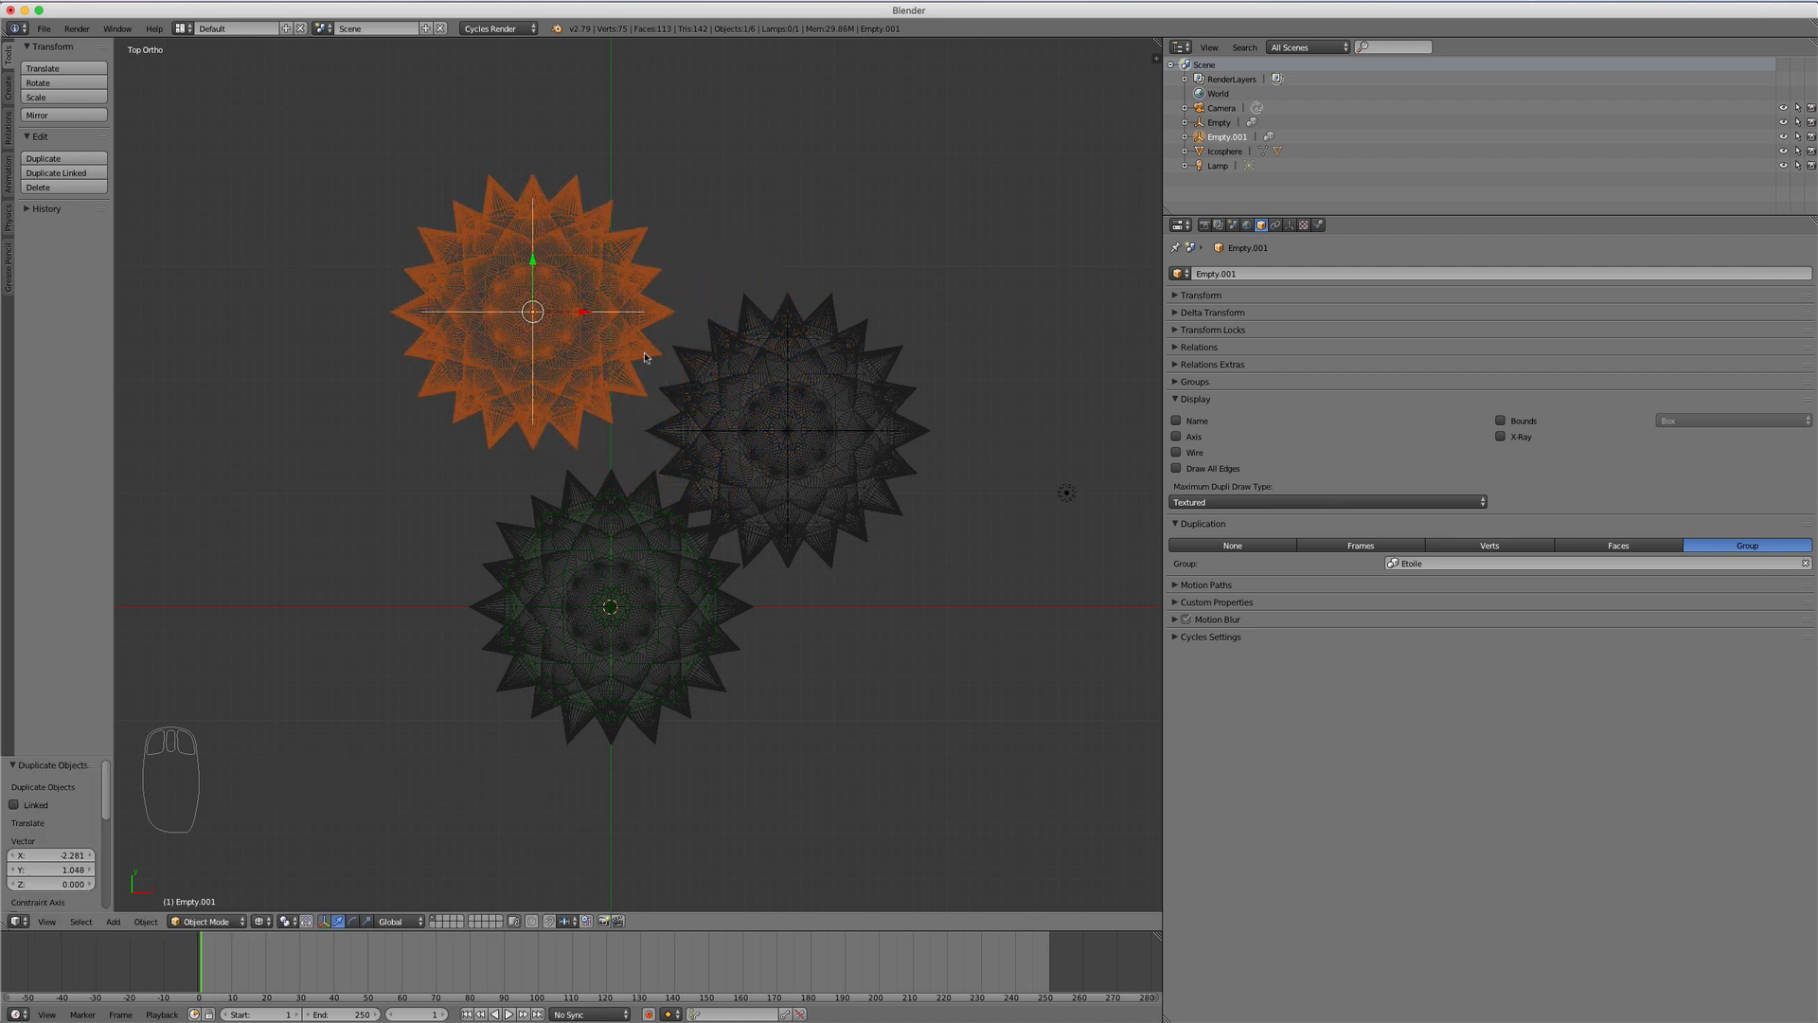
{"action": "key", "text": "shift+d"}
{"action": "left_click", "coordinate": [425, 524]}
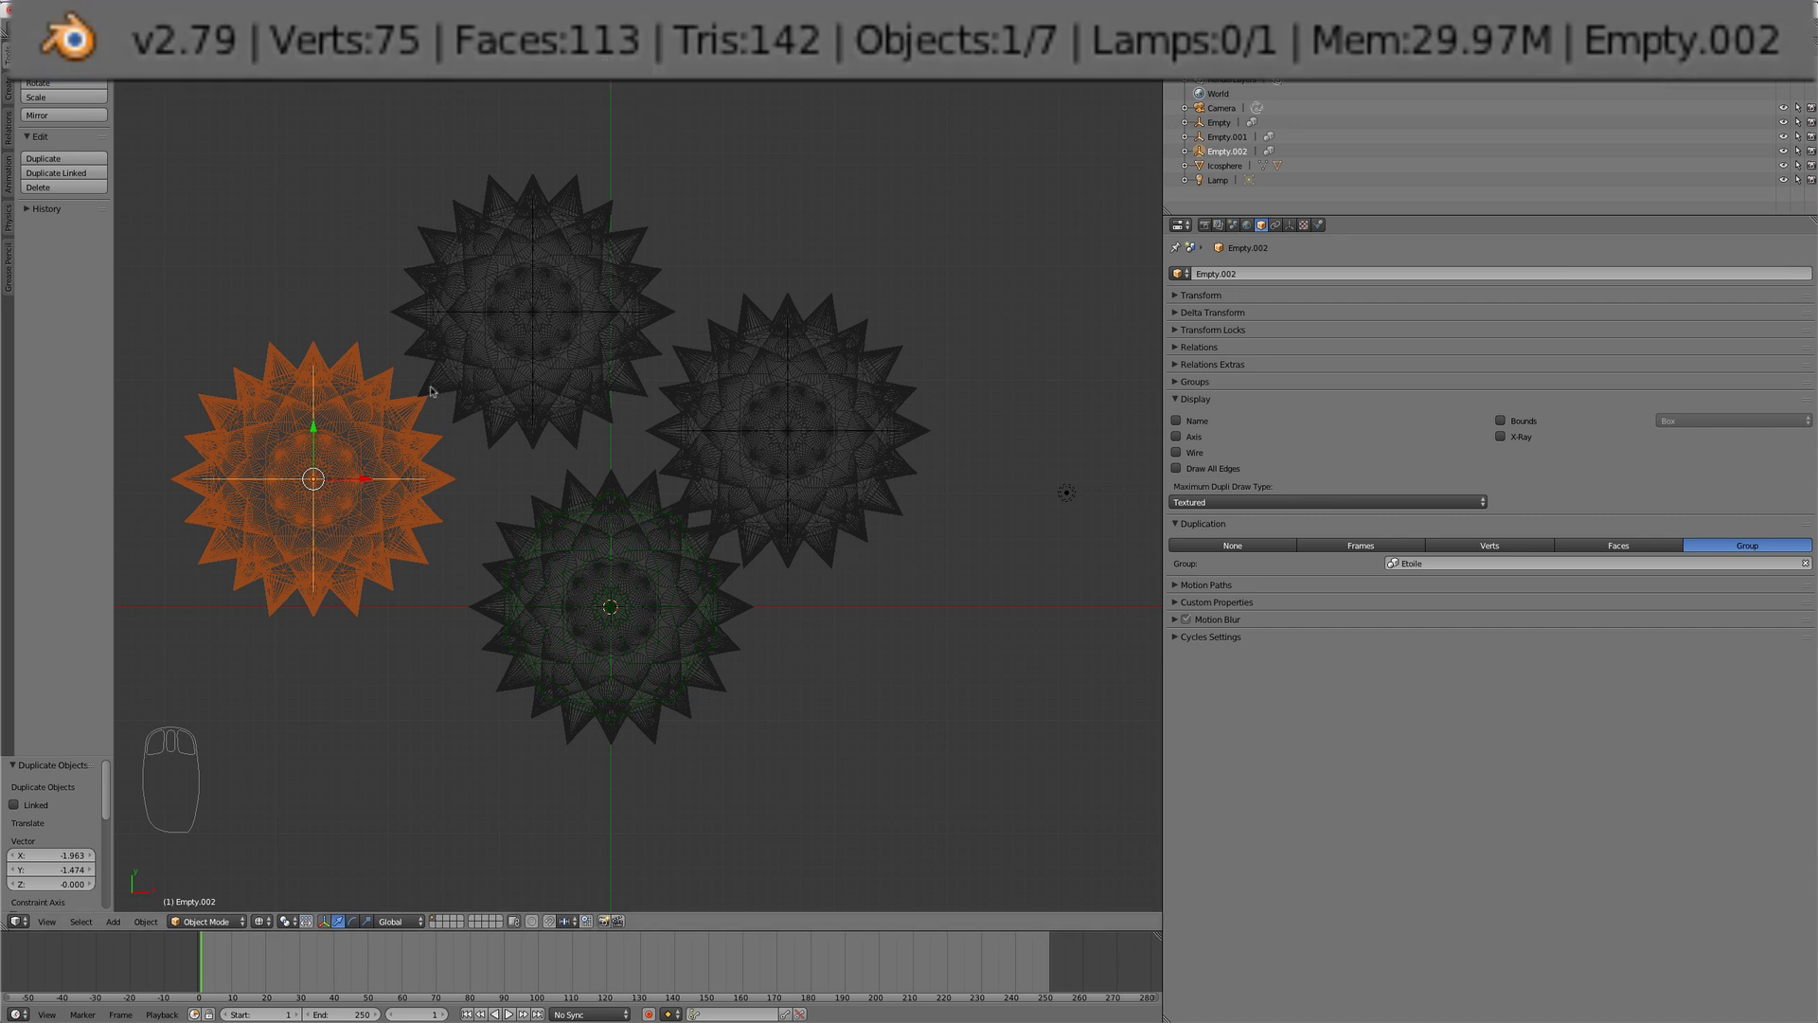
{"action": "key", "text": "shift+d"}
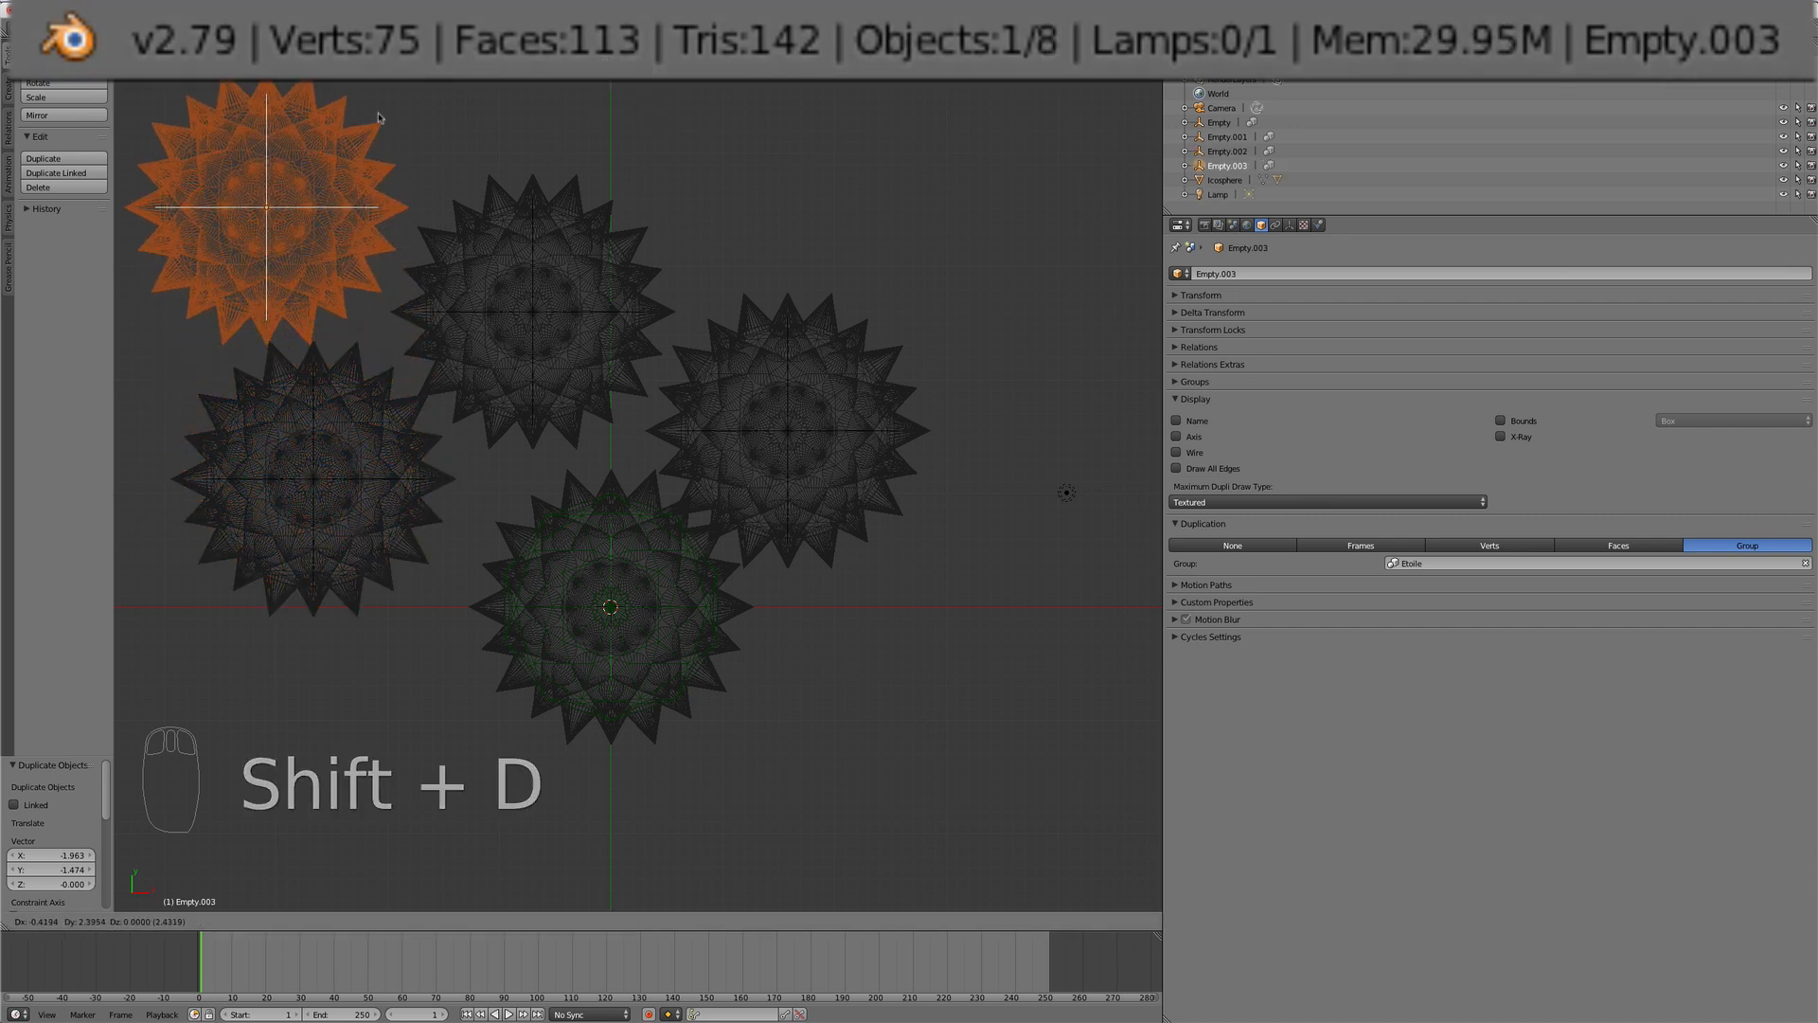
{"action": "left_click", "coordinate": [429, 96]}
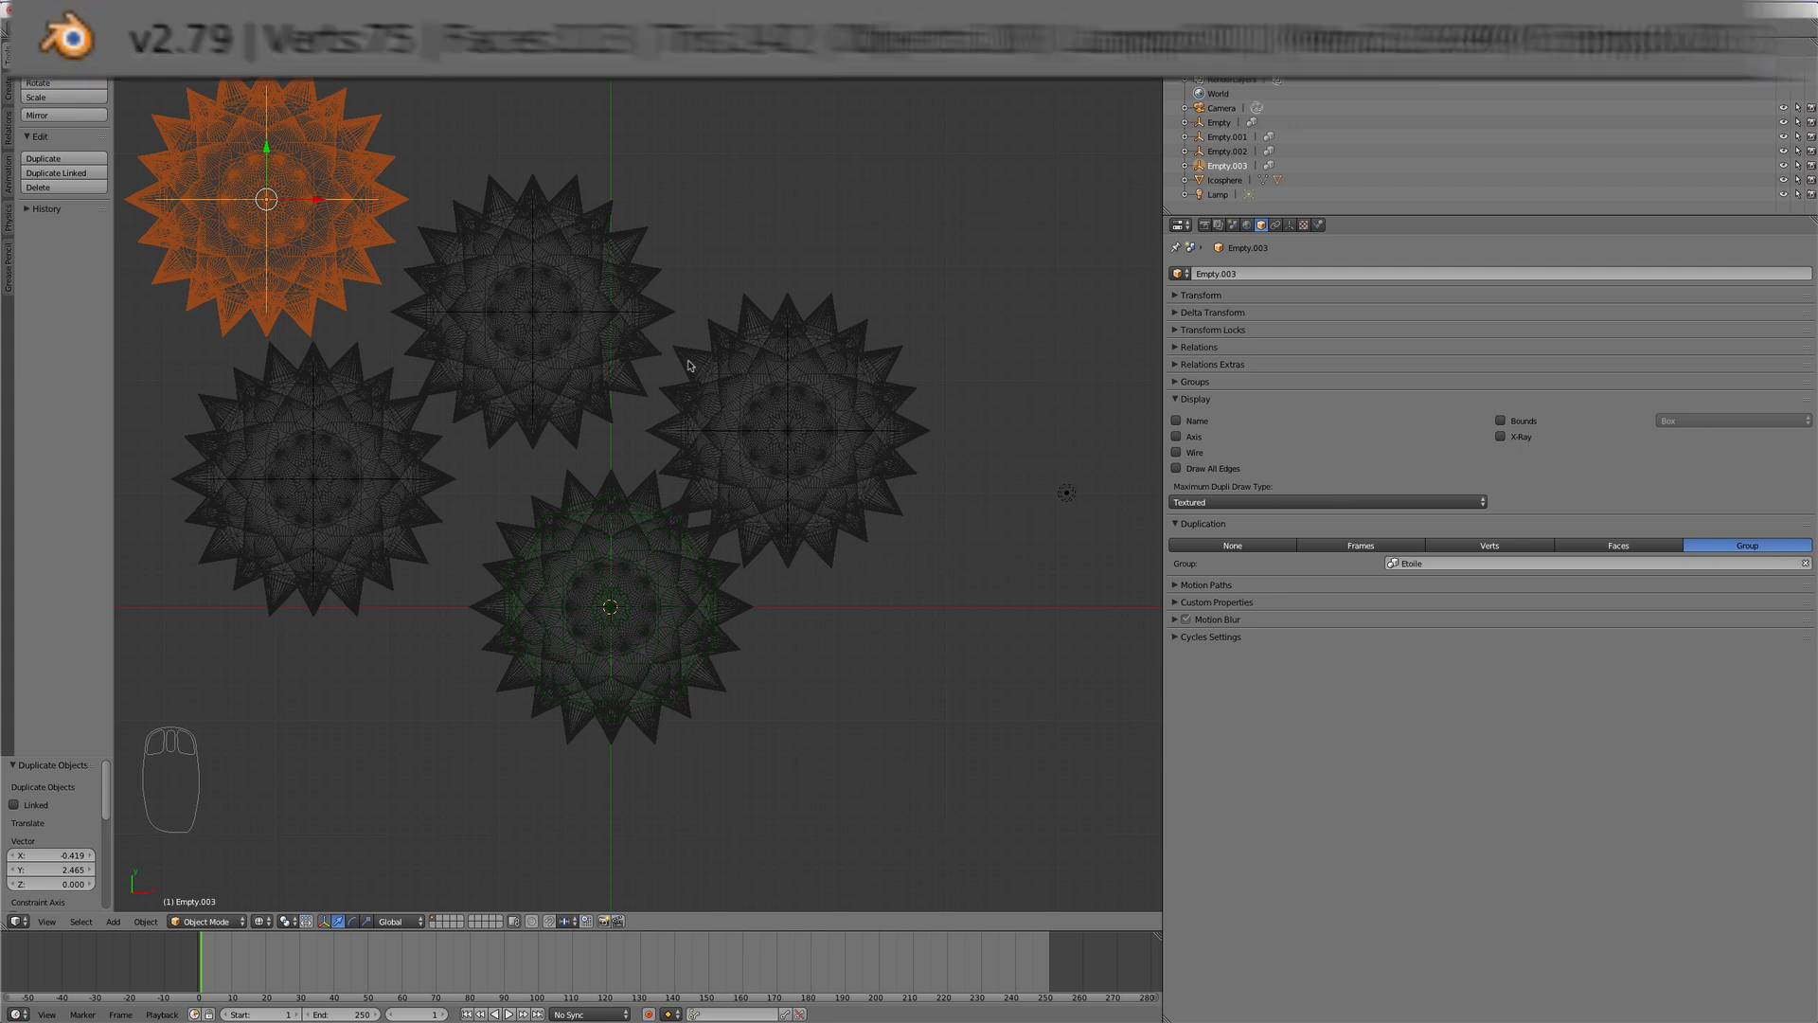
Step: Apply Make Duplicates Real to the last duplicated empty, turning its instanced star into real objects
{"action": "left_click", "coordinate": [146, 923]}
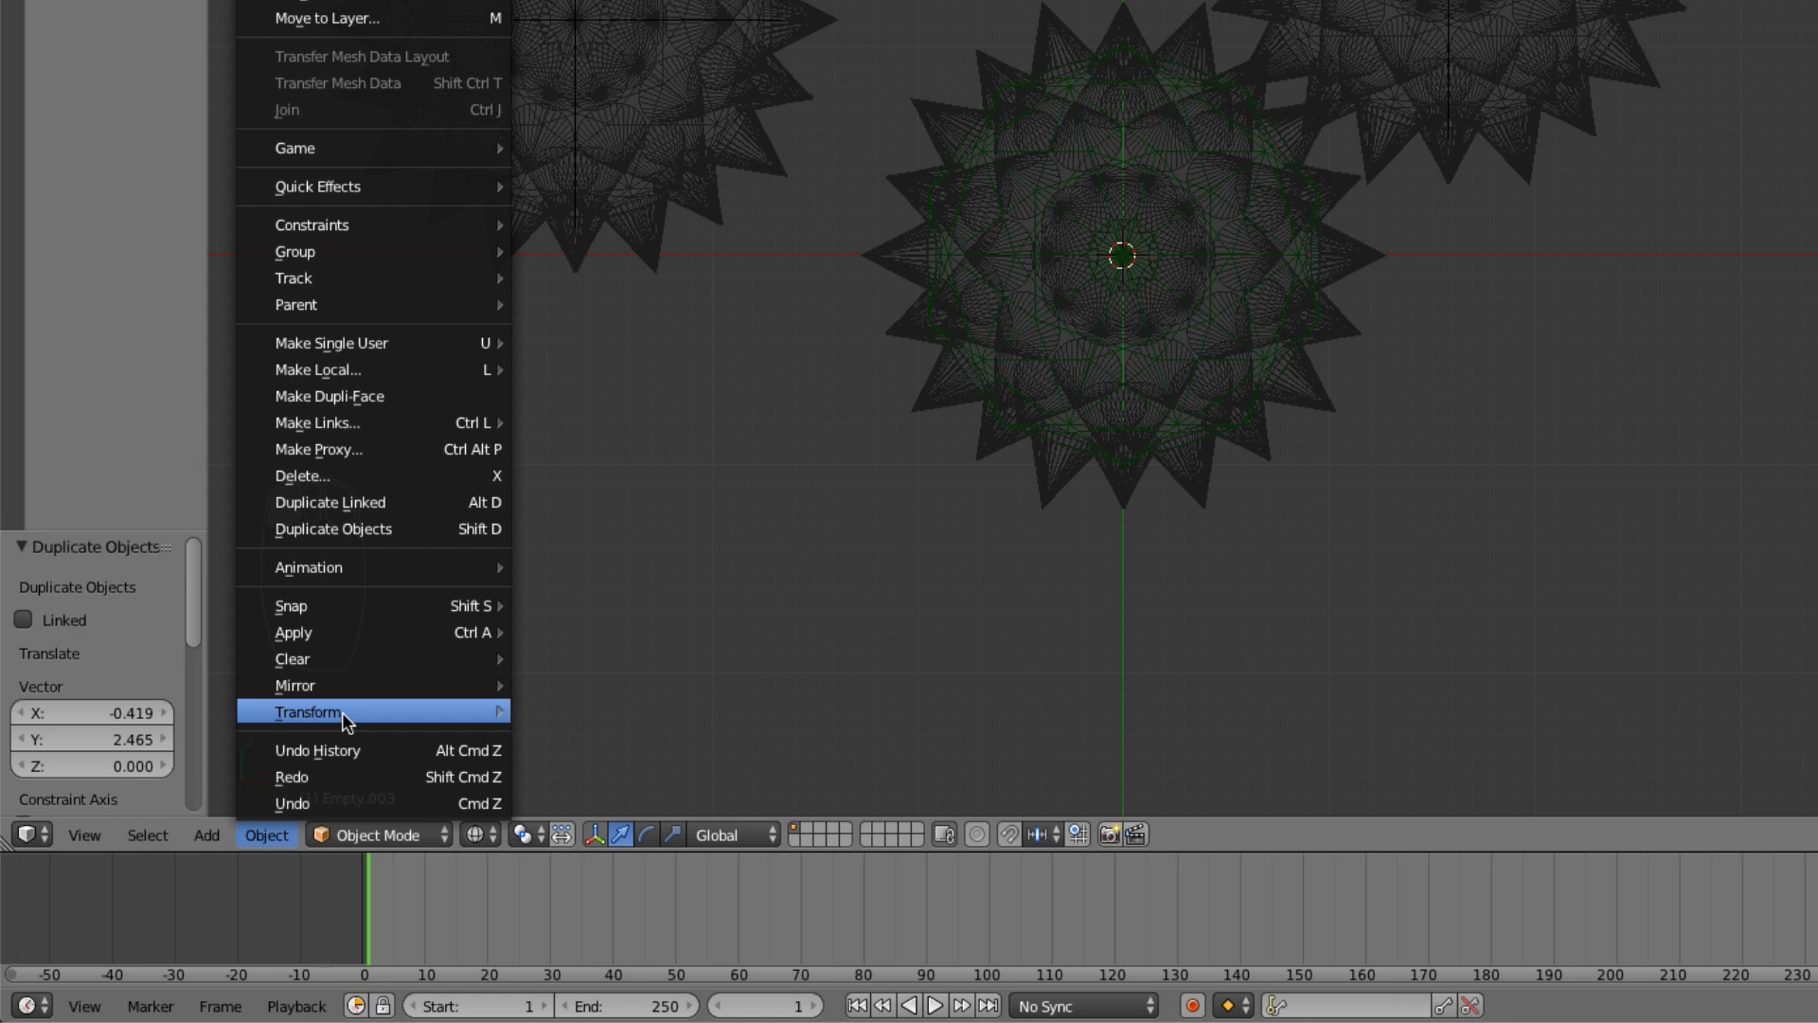
{"action": "mouse_move", "coordinate": [357, 632]}
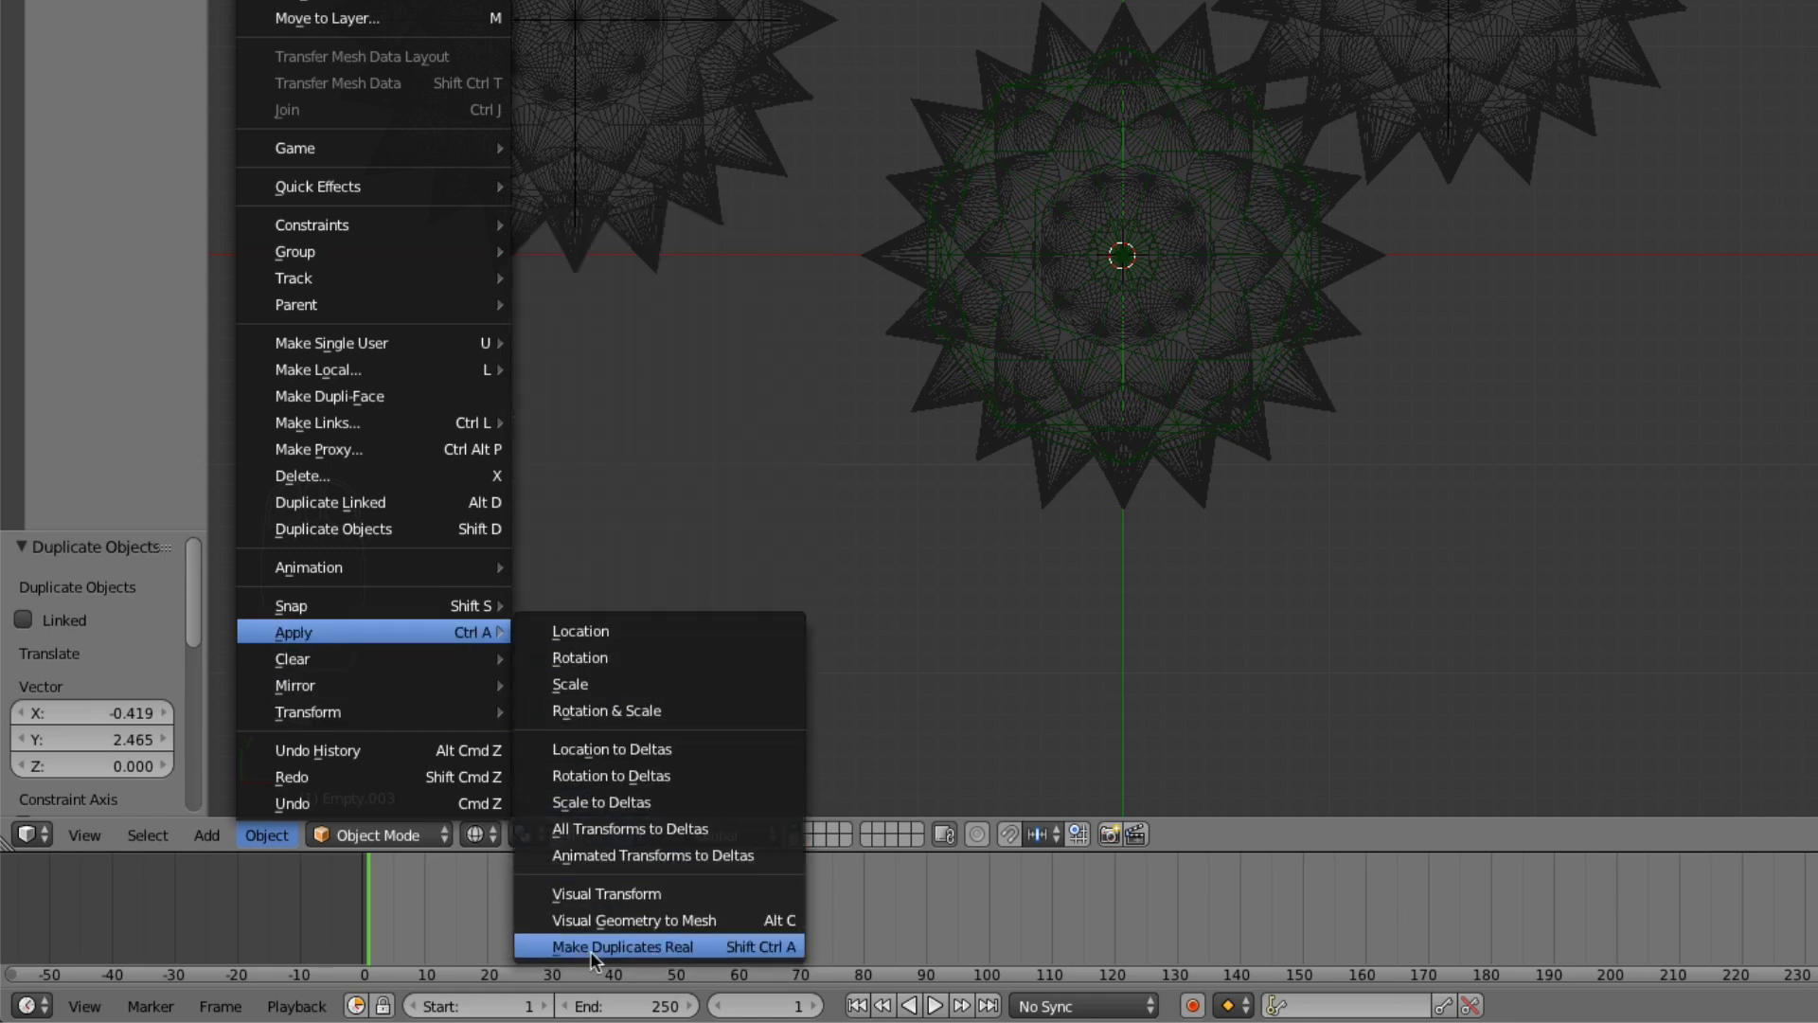
{"action": "left_click", "coordinate": [684, 947]}
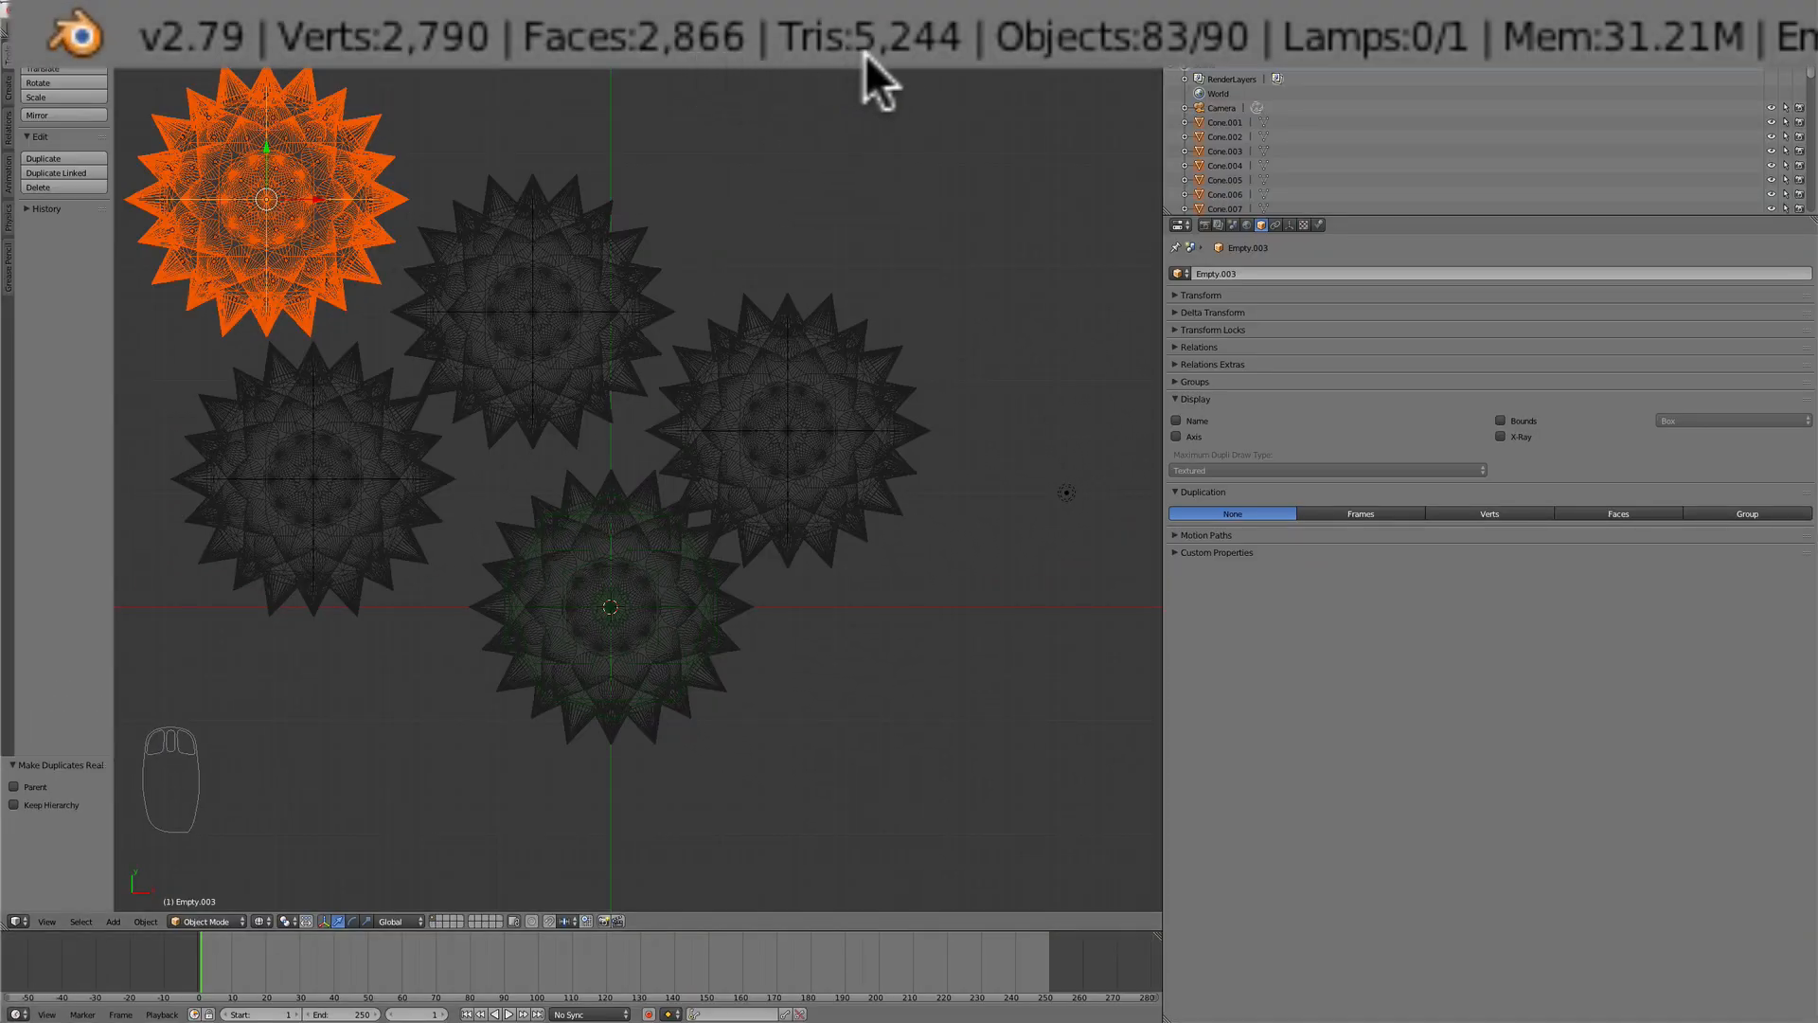
{"action": "scroll", "coordinate": [730, 308], "scroll_direction": "down", "scroll_amount": 3}
{"action": "scroll", "coordinate": [731, 310], "scroll_direction": "up", "scroll_amount": 3}
{"action": "scroll", "coordinate": [731, 314], "scroll_direction": "down", "scroll_amount": 1}
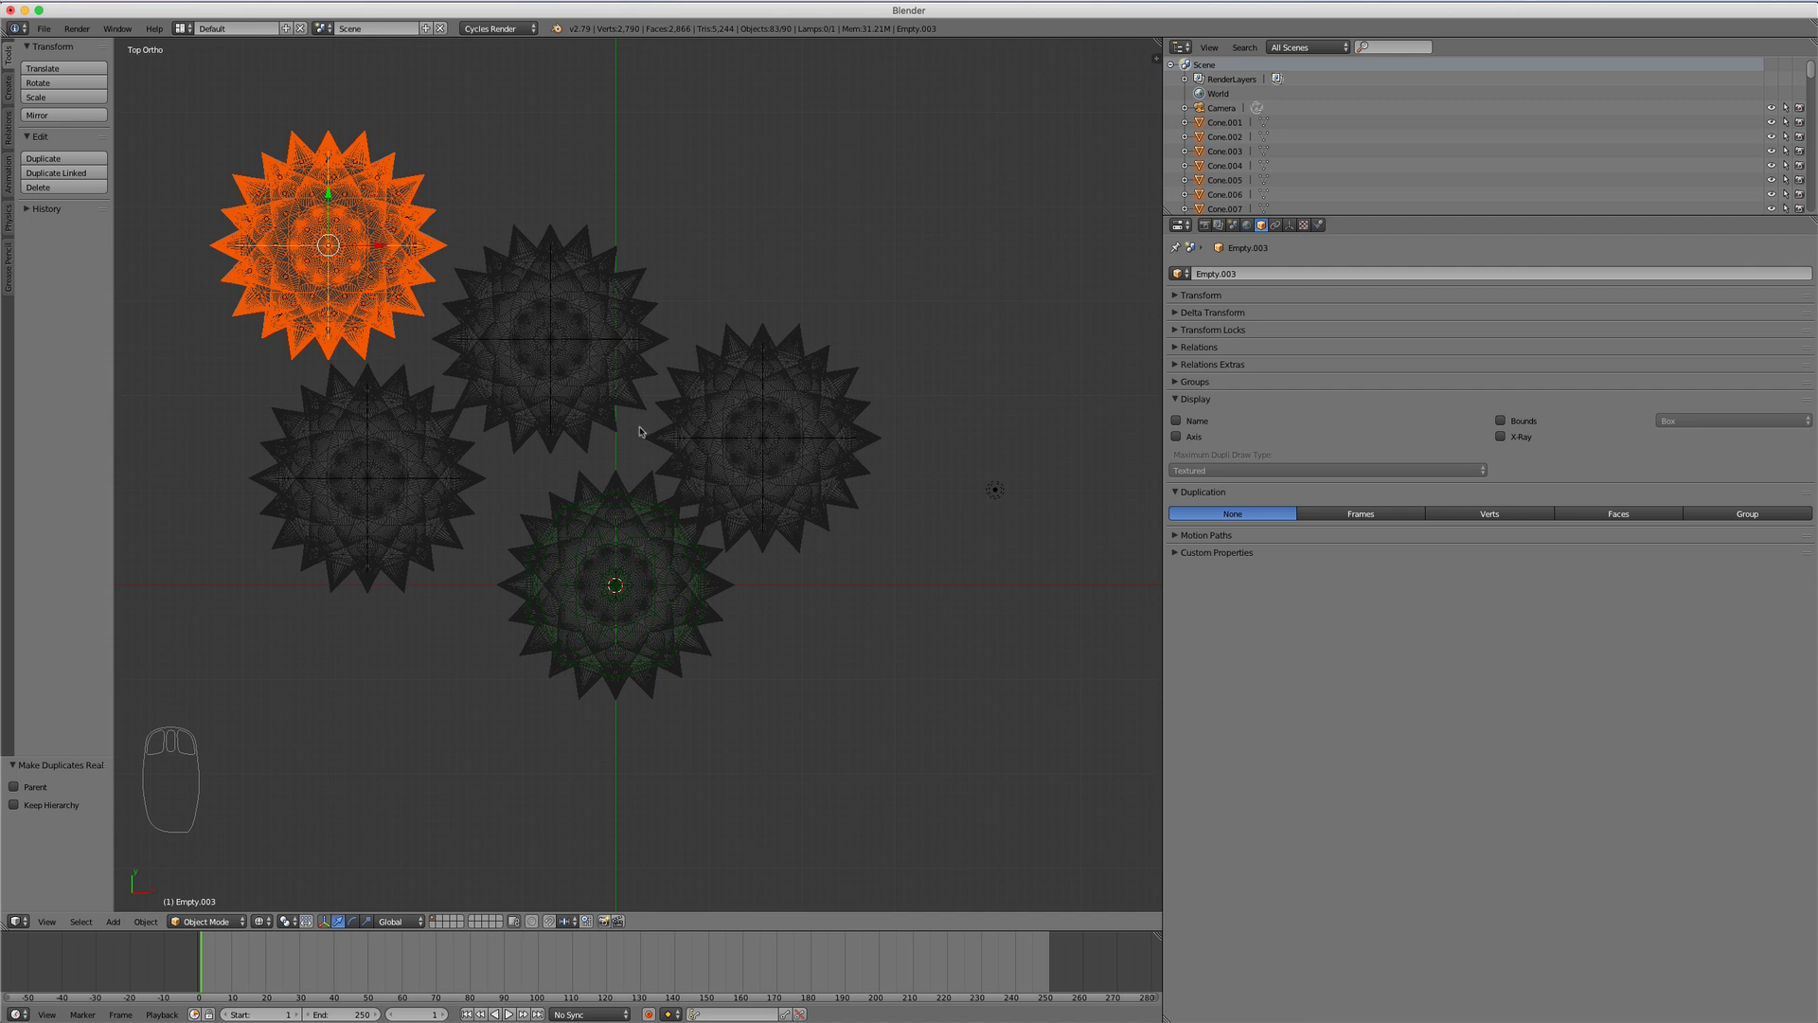
Step: Select the original ico sphere, the three instanced stars and one object of the converted star, and delete them
{"action": "scroll", "coordinate": [644, 433], "scroll_direction": "down", "scroll_amount": 3}
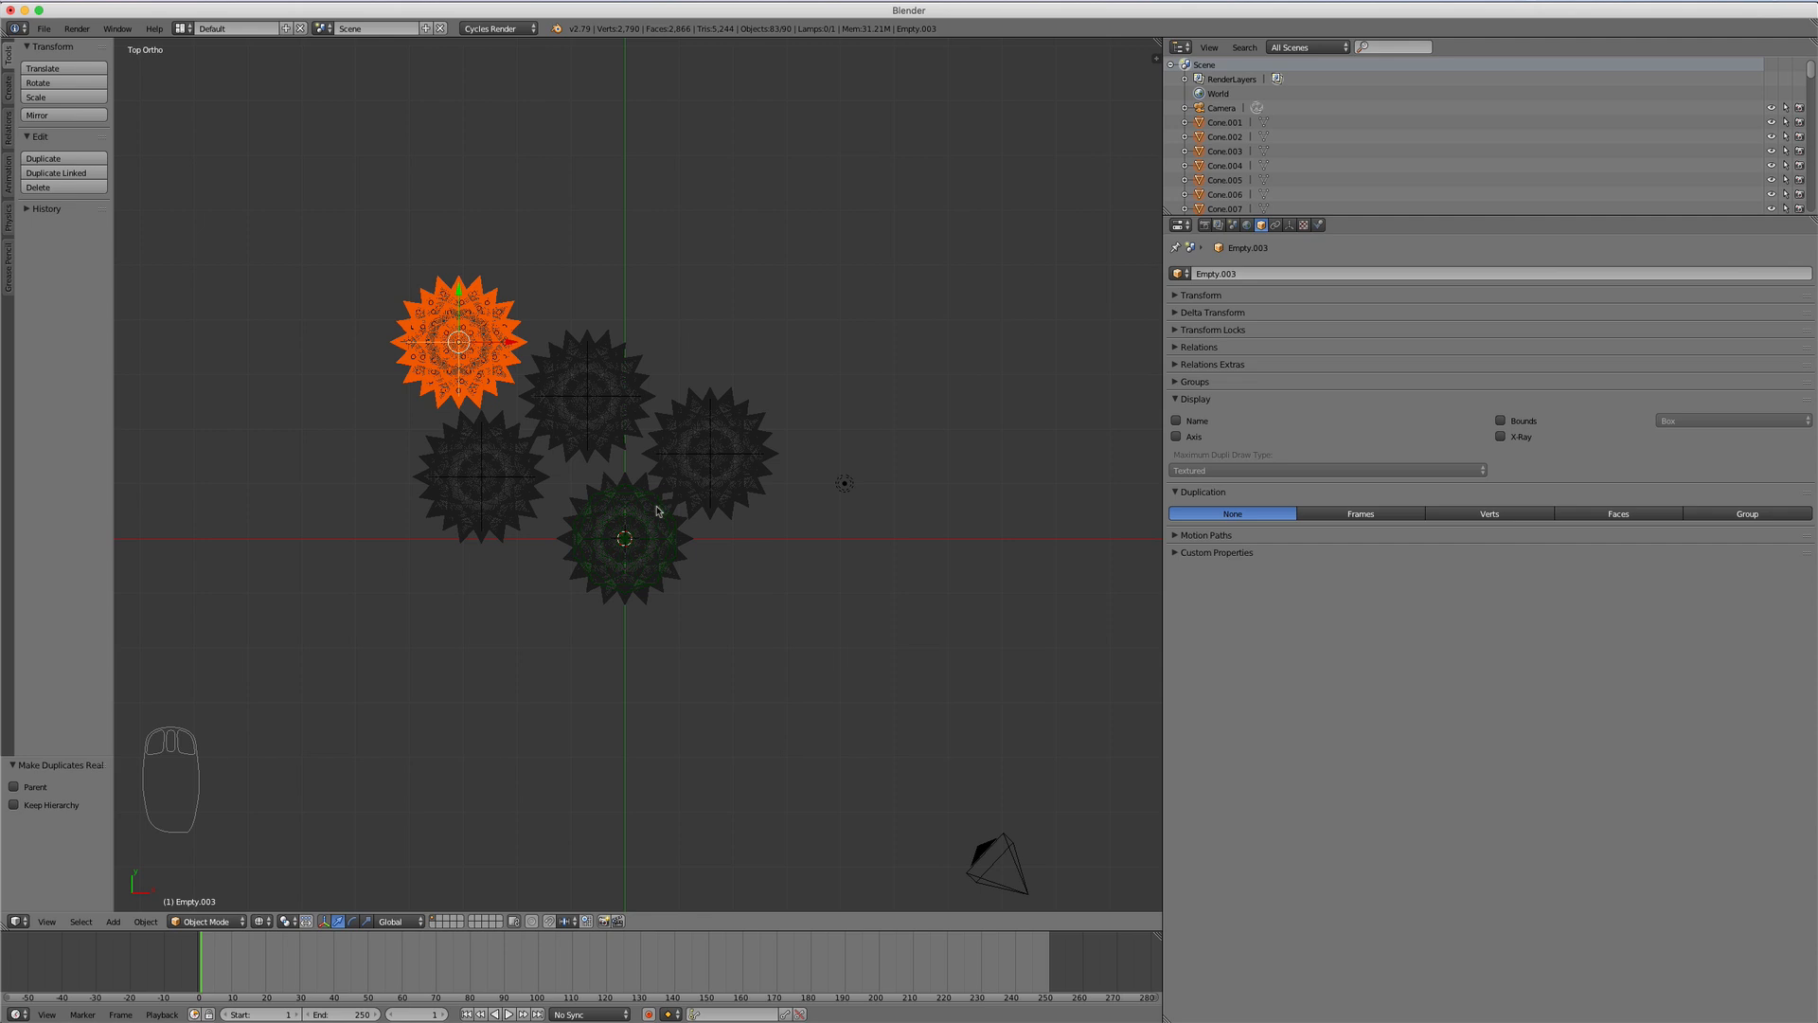
{"action": "right_click", "coordinate": [656, 514]}
{"action": "right_click", "coordinate": [712, 457], "text": "shift"}
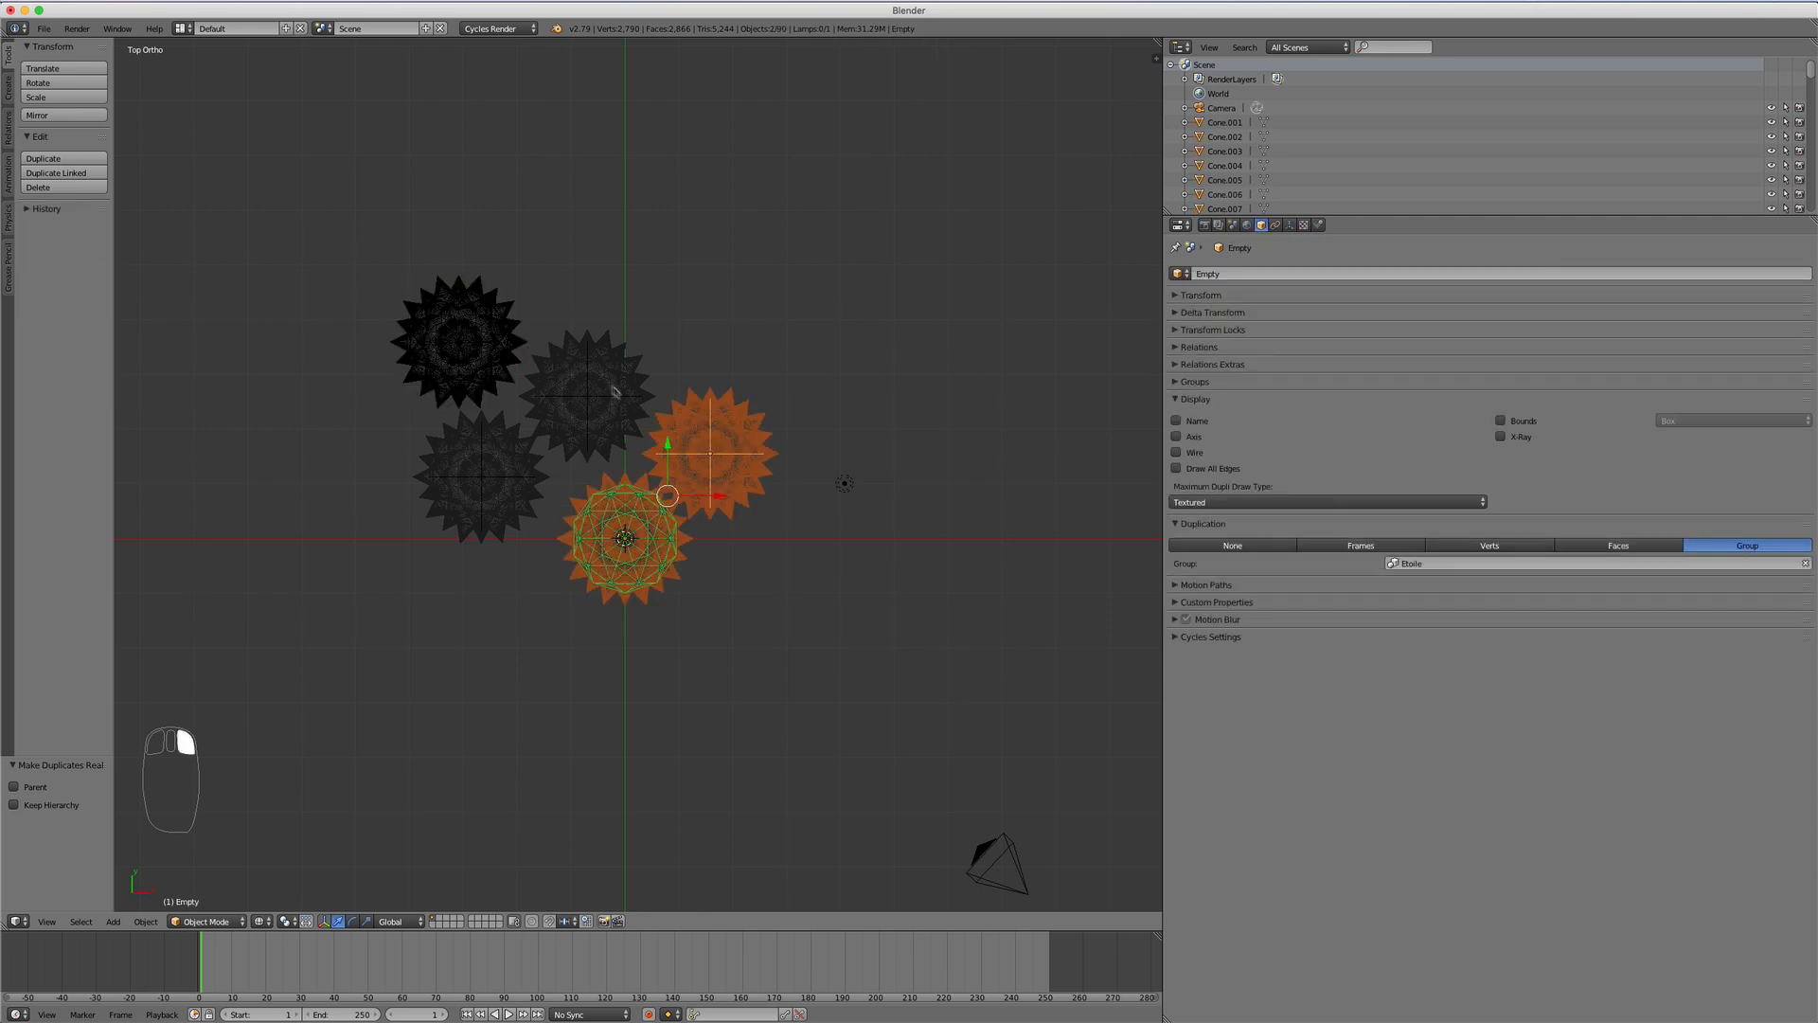
{"action": "right_click", "coordinate": [578, 389], "text": "shift"}
{"action": "right_click", "coordinate": [458, 341], "text": "shift"}
{"action": "right_click", "coordinate": [480, 460], "text": "shift"}
{"action": "key", "text": "x"}
{"action": "left_click", "coordinate": [482, 461]}
Step: Box-select all the separate objects of the converted star and delete them
{"action": "right_click", "coordinate": [474, 391]}
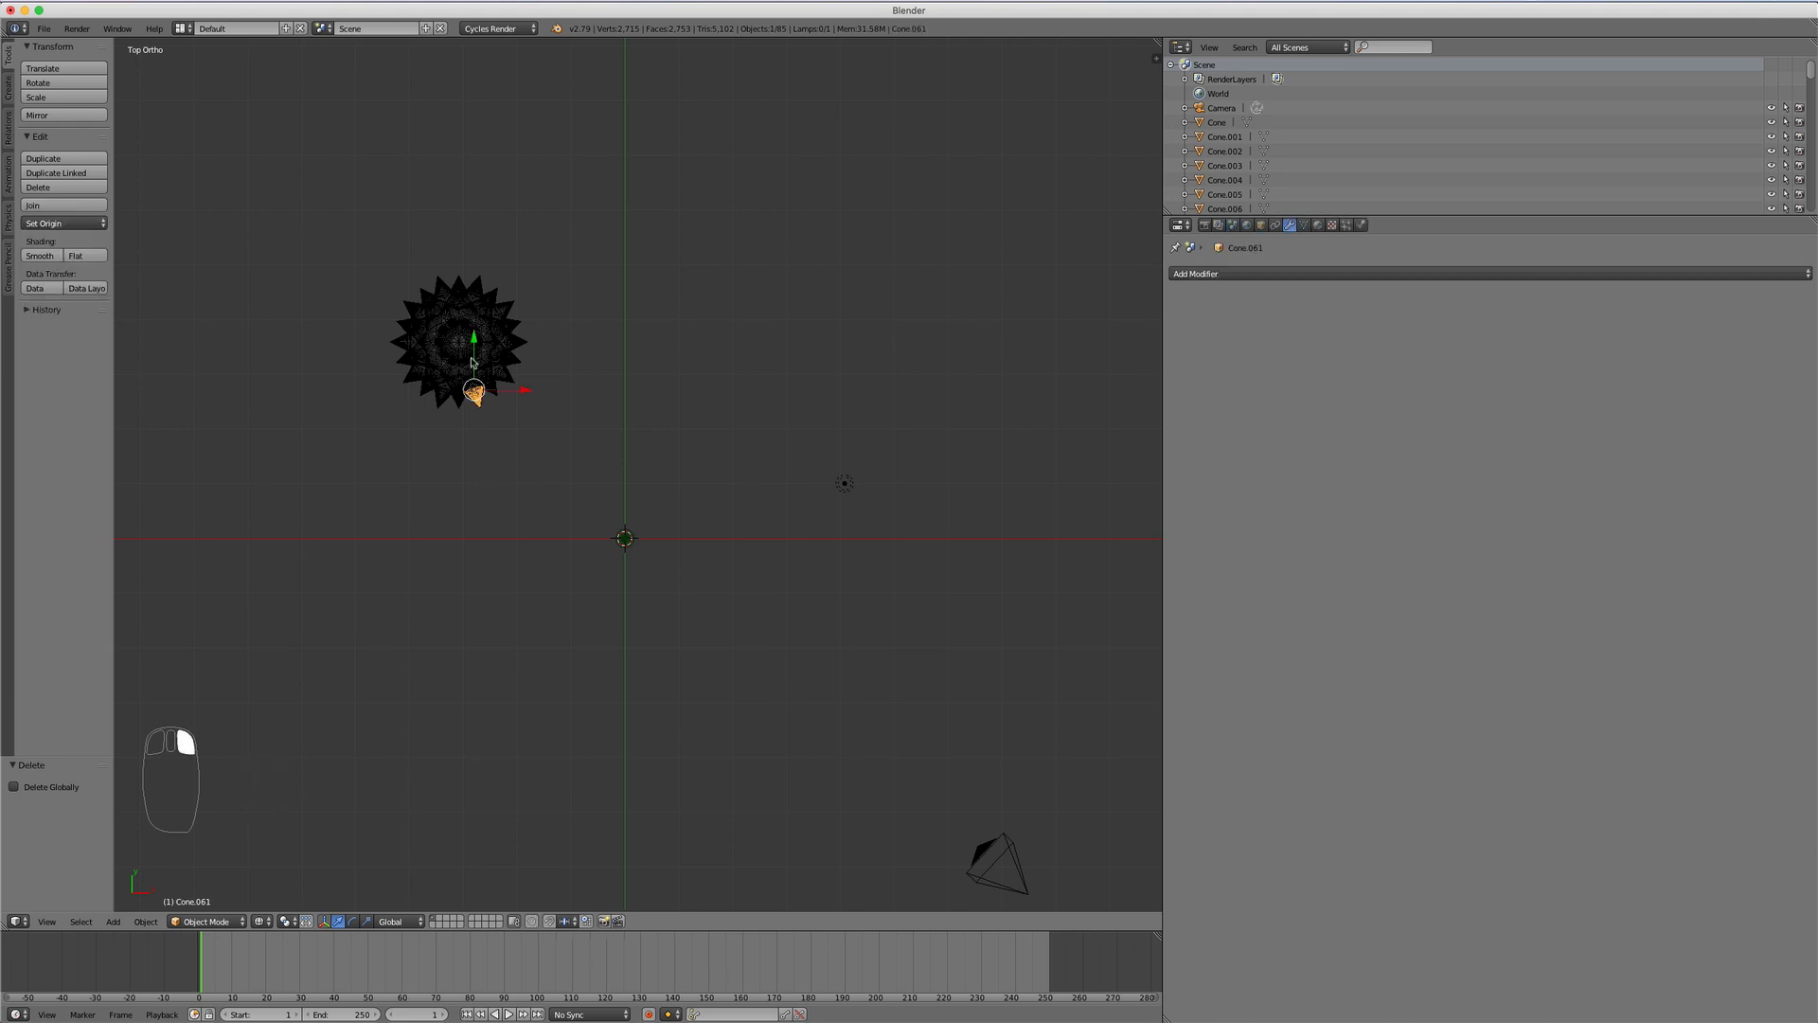
{"action": "right_click", "coordinate": [468, 353]}
{"action": "right_click", "coordinate": [469, 356]}
{"action": "scroll", "coordinate": [469, 355], "scroll_direction": "up", "scroll_amount": 3}
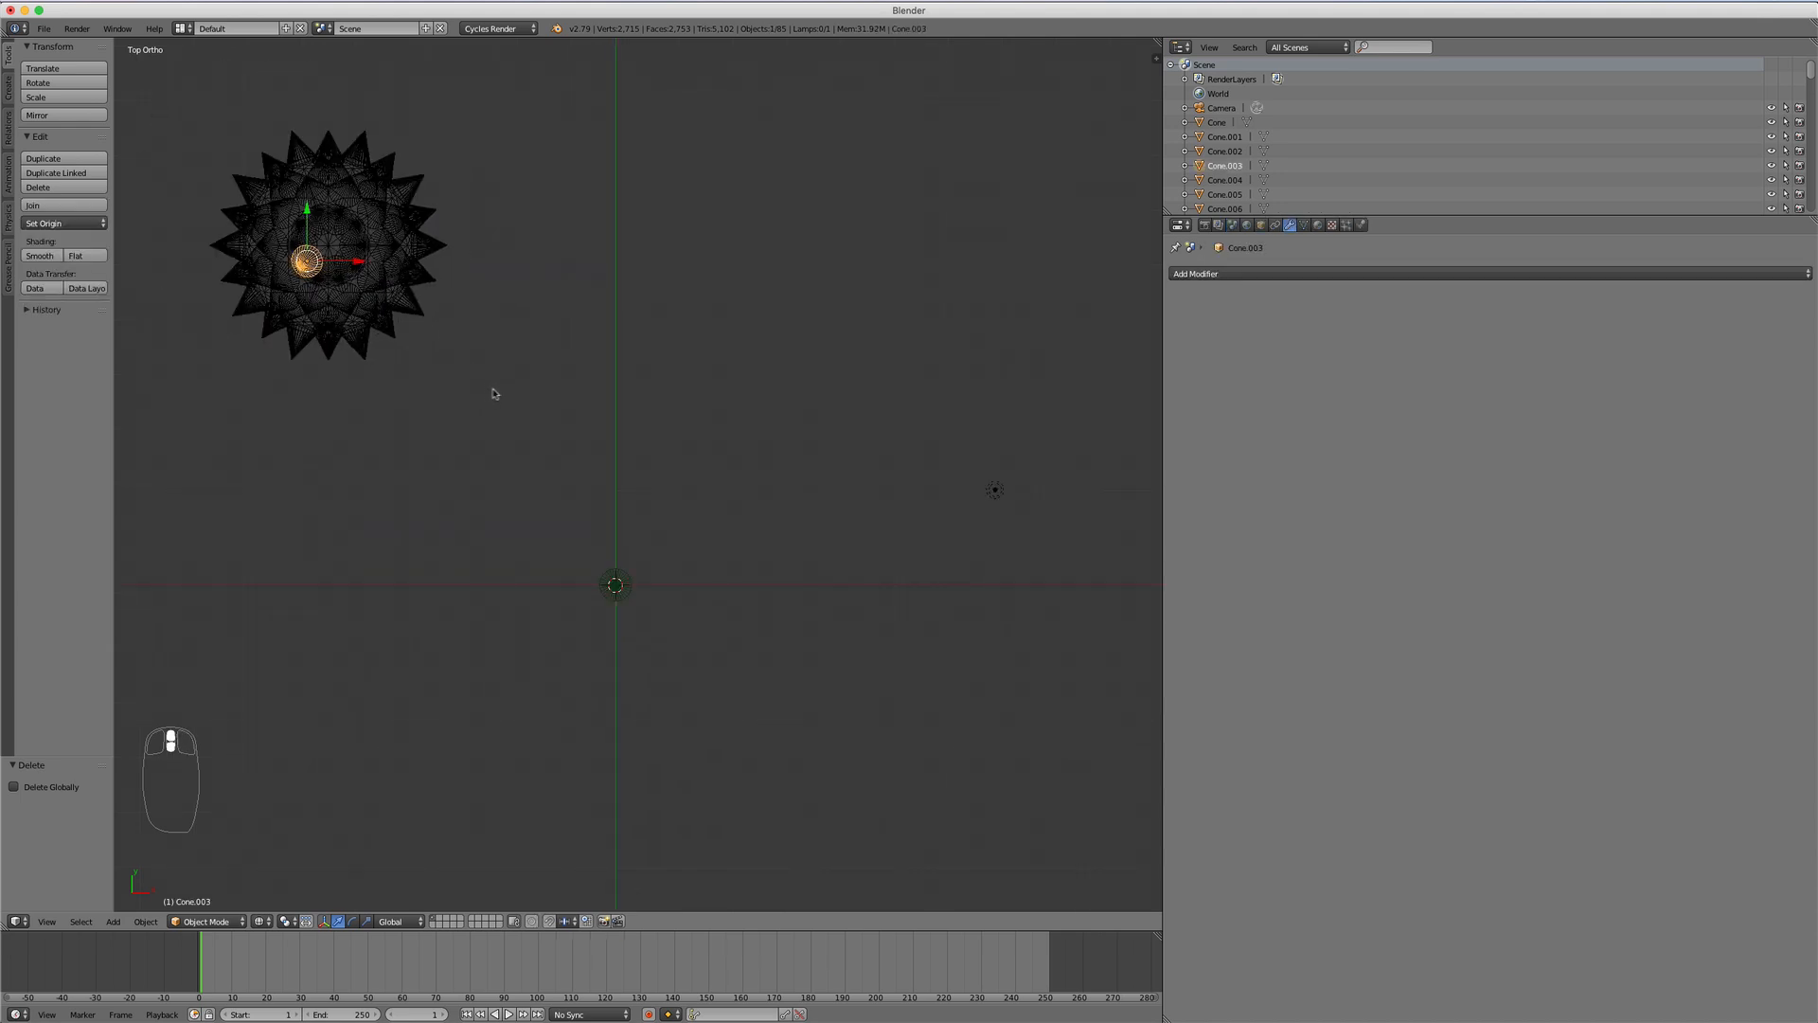
{"action": "middle_click_drag", "start_coordinate": [490, 393], "coordinate": [790, 547], "text": "shift"}
{"action": "key", "text": "b"}
{"action": "left_click_drag", "start_coordinate": [440, 221], "coordinate": [743, 527]}
{"action": "key", "text": "x"}
{"action": "left_click", "coordinate": [742, 520]}
Step: Delete the leftover cone at the origin, keeping only the camera and lamp in the scene
{"action": "middle_click_drag", "start_coordinate": [913, 658], "coordinate": [724, 432], "text": "shift"}
{"action": "scroll", "coordinate": [703, 405], "scroll_direction": "up", "scroll_amount": 5}
{"action": "middle_click_drag", "start_coordinate": [690, 367], "coordinate": [776, 447], "text": "shift"}
{"action": "scroll", "coordinate": [765, 438], "scroll_direction": "up", "scroll_amount": 3}
{"action": "right_click", "coordinate": [770, 417]}
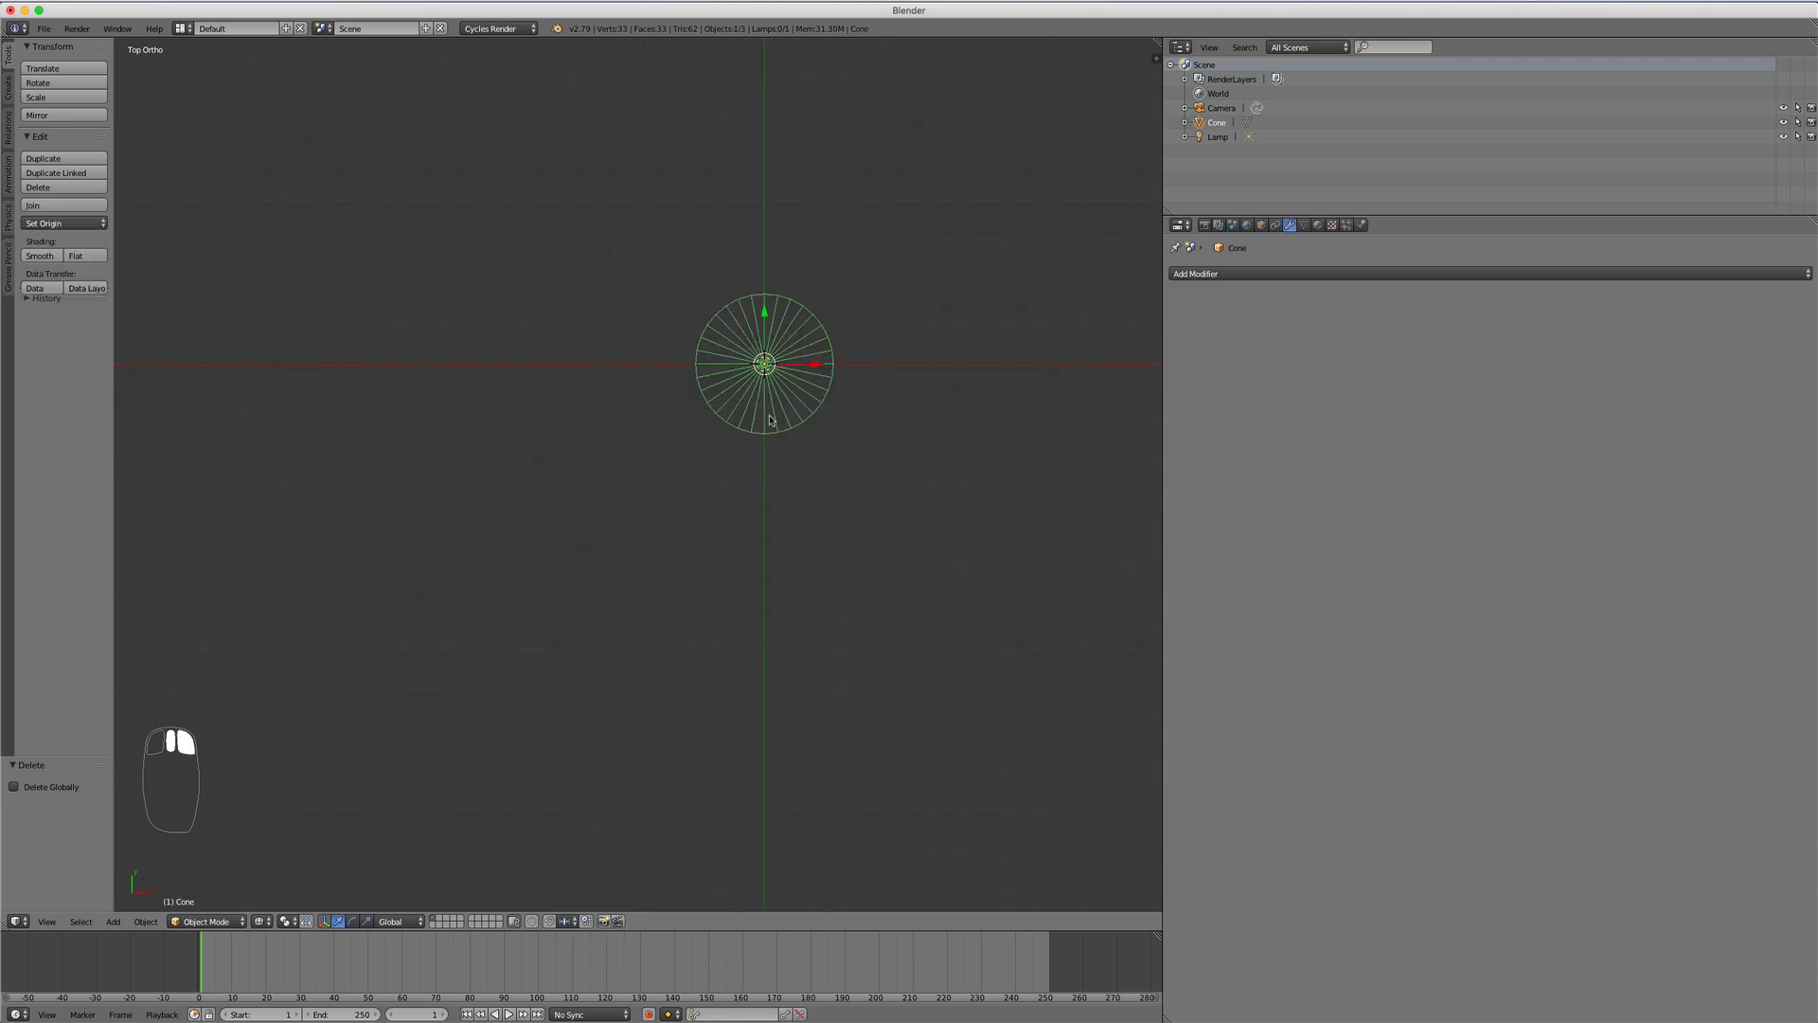
{"action": "key", "text": "x"}
{"action": "left_click", "coordinate": [770, 418]}
{"action": "scroll", "coordinate": [791, 425], "scroll_direction": "down", "scroll_amount": 5}
{"action": "mouse_move", "coordinate": [805, 424]}
{"action": "middle_mouse_down", "text": "shift"}
{"action": "mouse_move", "coordinate": [701, 503]}
{"action": "mouse_move", "coordinate": [785, 423]}
{"action": "middle_mouse_up", "text": "shift"}
{"action": "key", "text": "ctrl+z"}
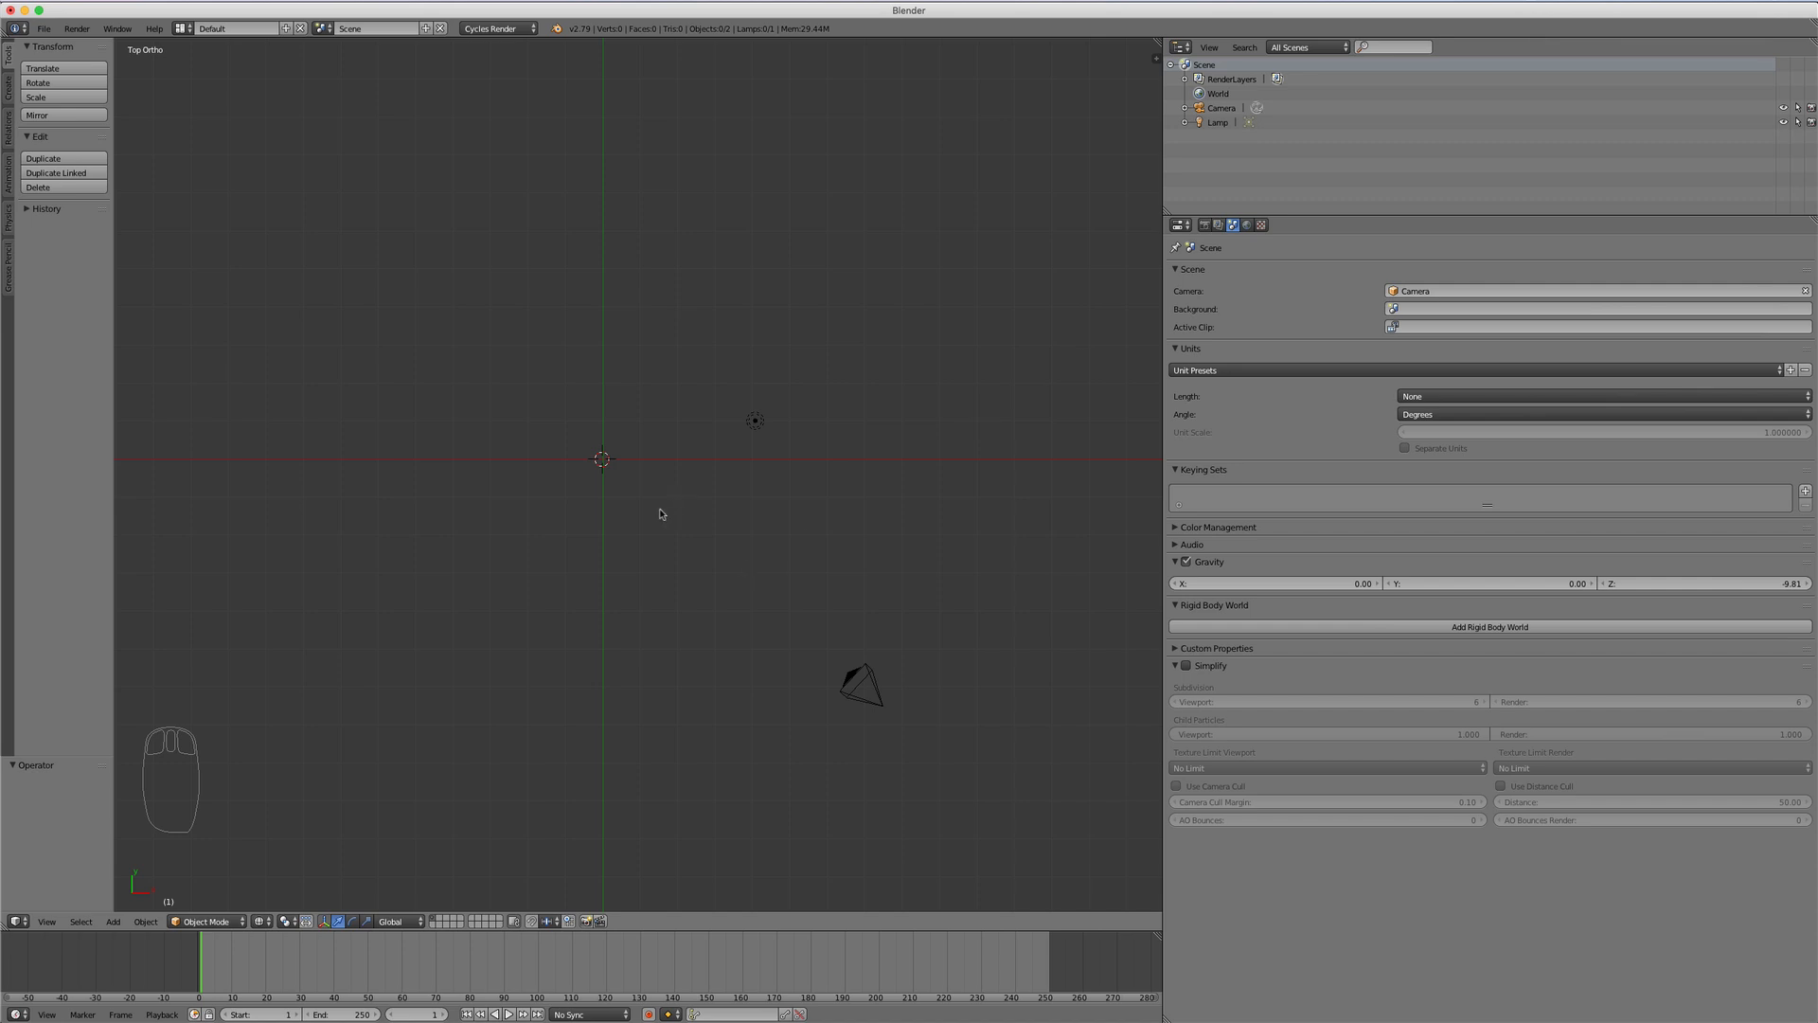
Step: Add a cube at the origin and scale it along Y to about 0.314
{"action": "key", "text": "shift+a"}
{"action": "mouse_move", "coordinate": [630, 498]}
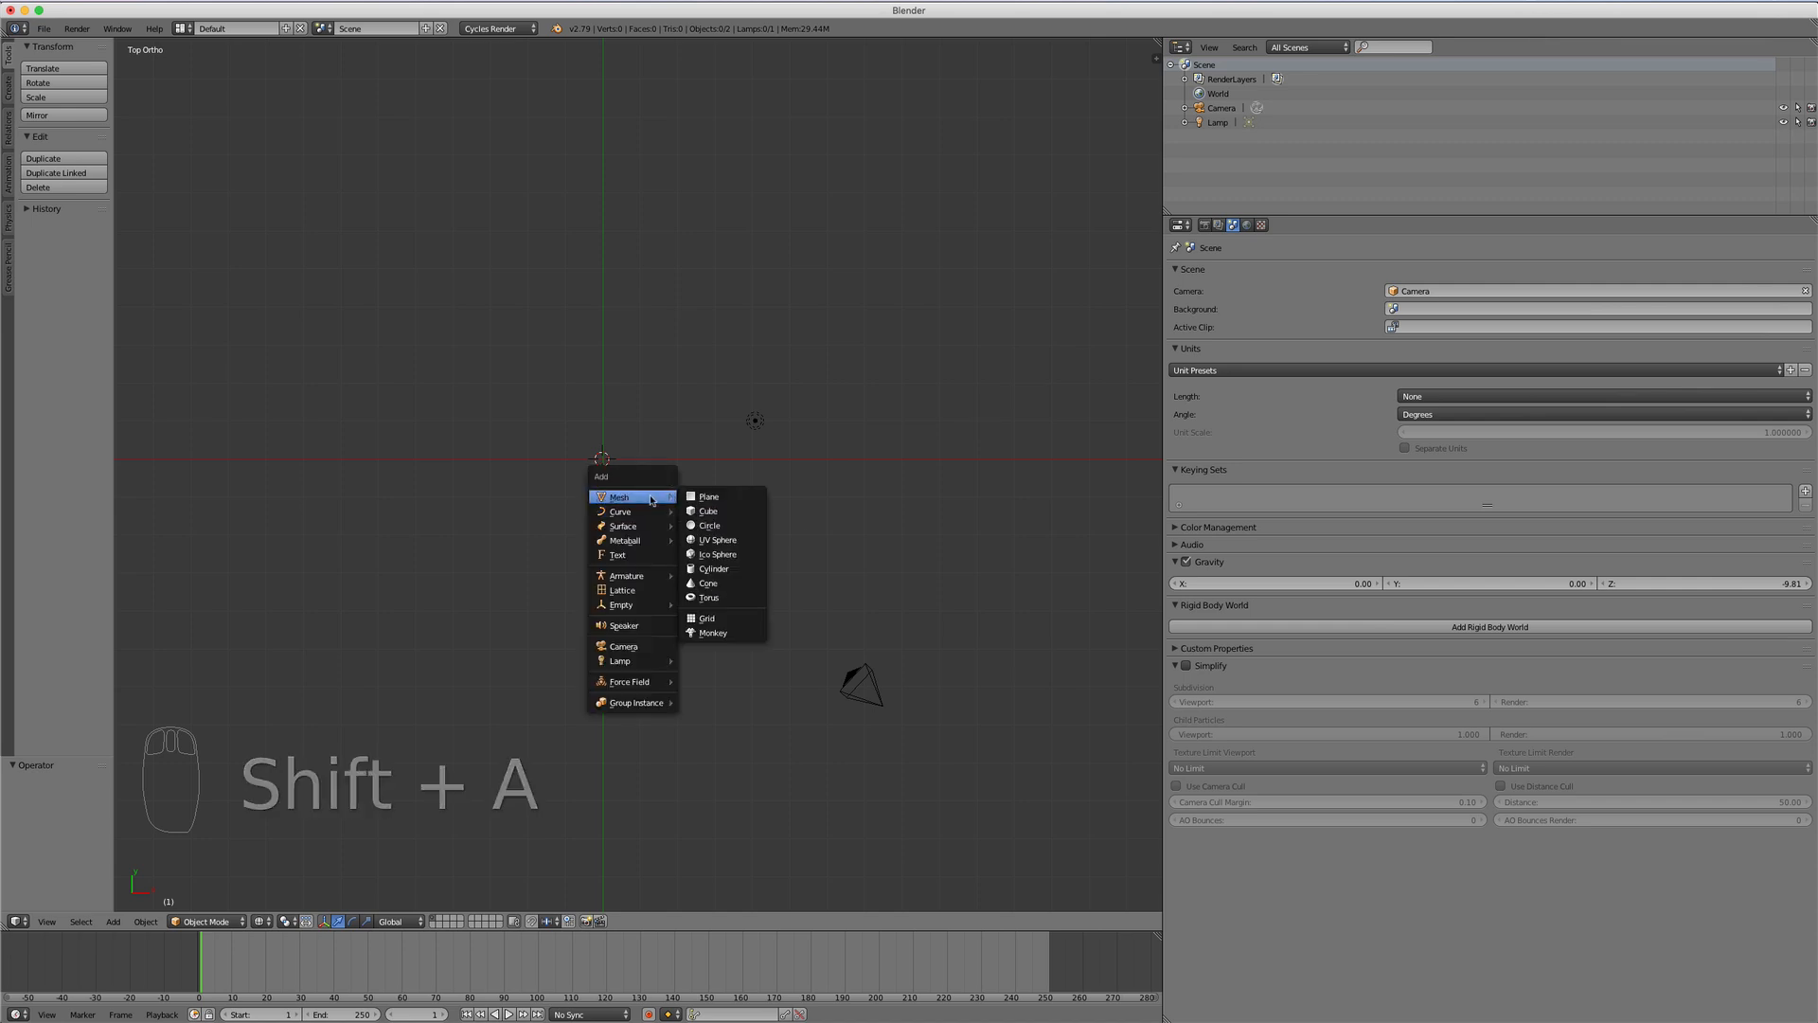
{"action": "left_click", "coordinate": [712, 511]}
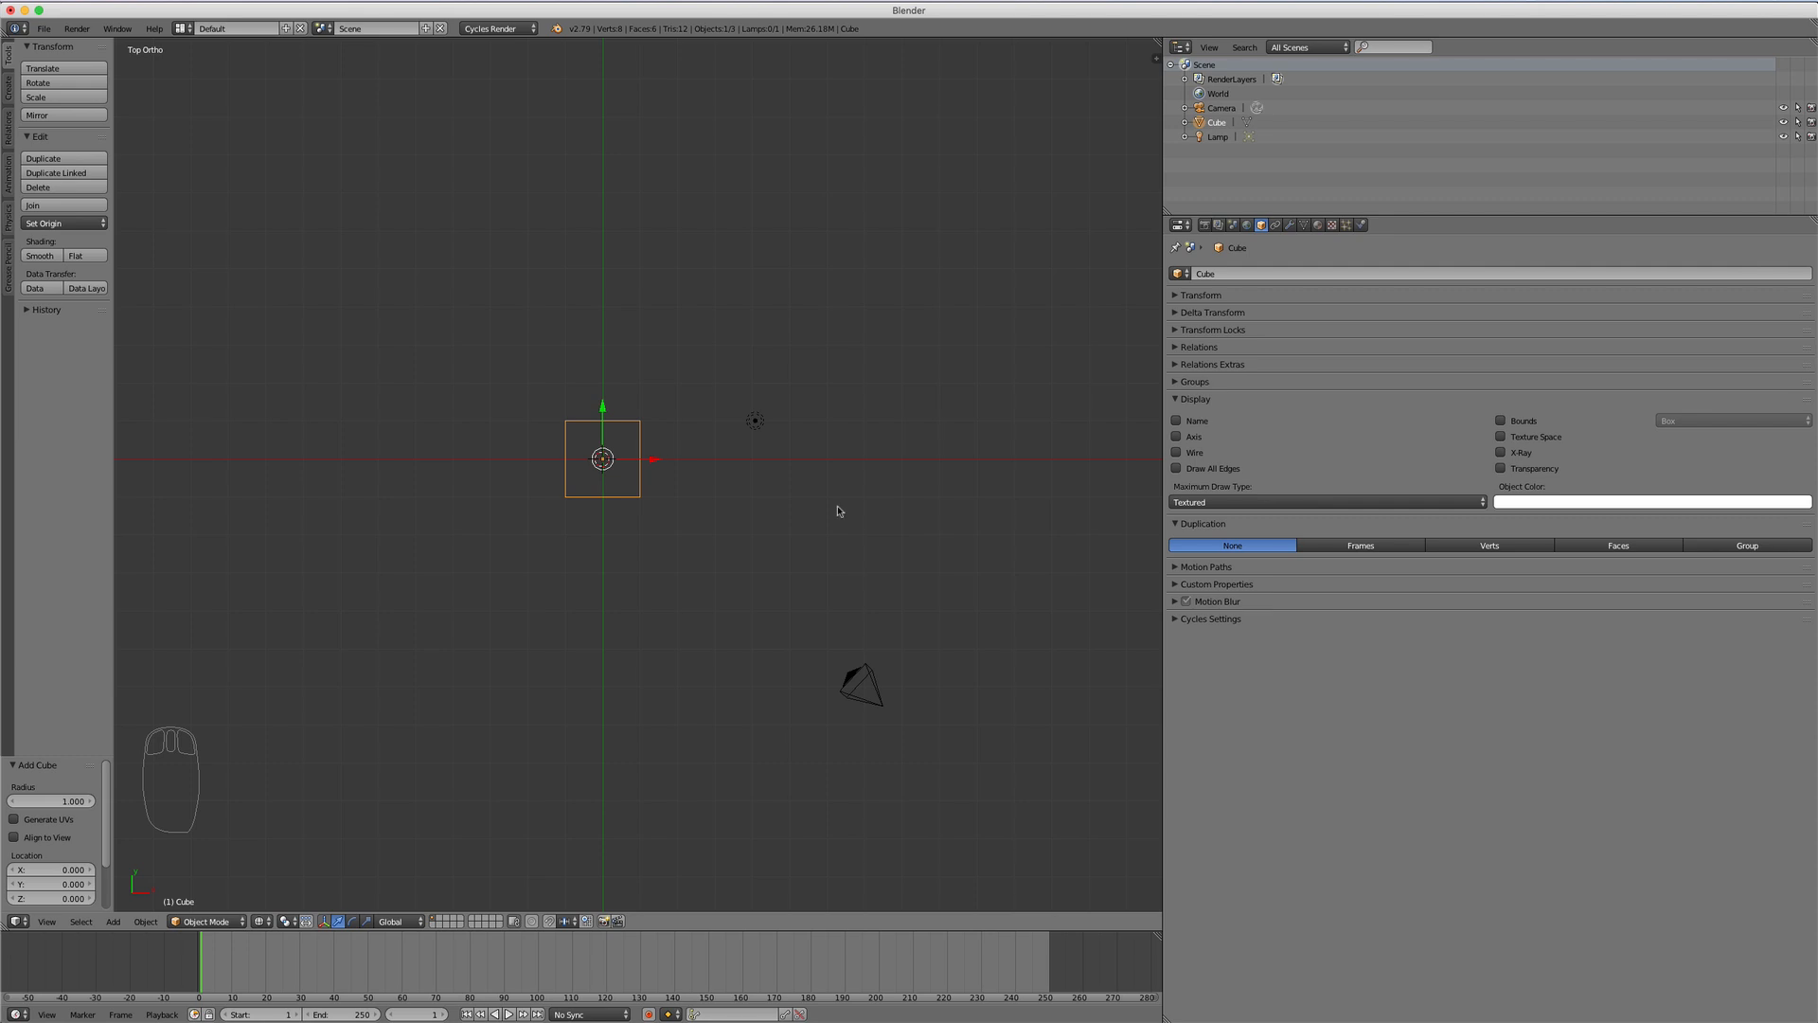
{"action": "key", "text": "s"}
{"action": "key", "text": "y"}
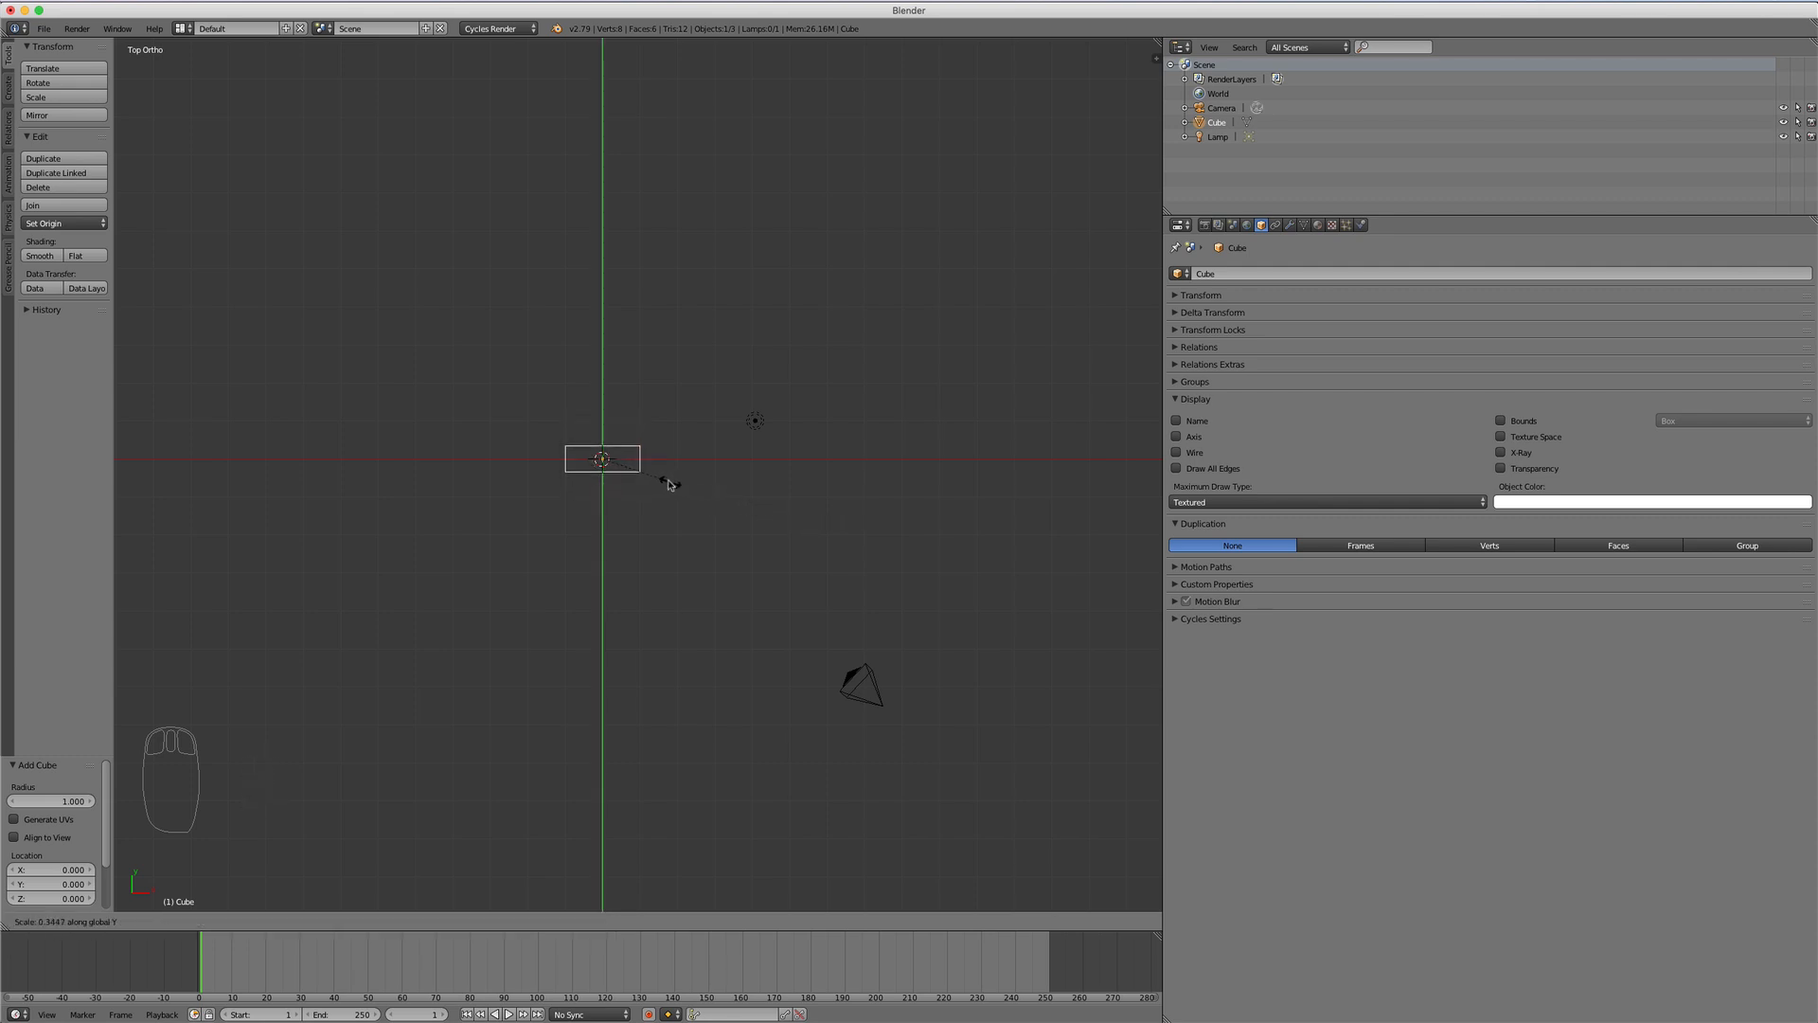
{"action": "left_click", "coordinate": [667, 495]}
Step: Flatten the cube by scaling it along Z to about 0.093
{"action": "middle_click_drag", "start_coordinate": [668, 495], "coordinate": [740, 575]}
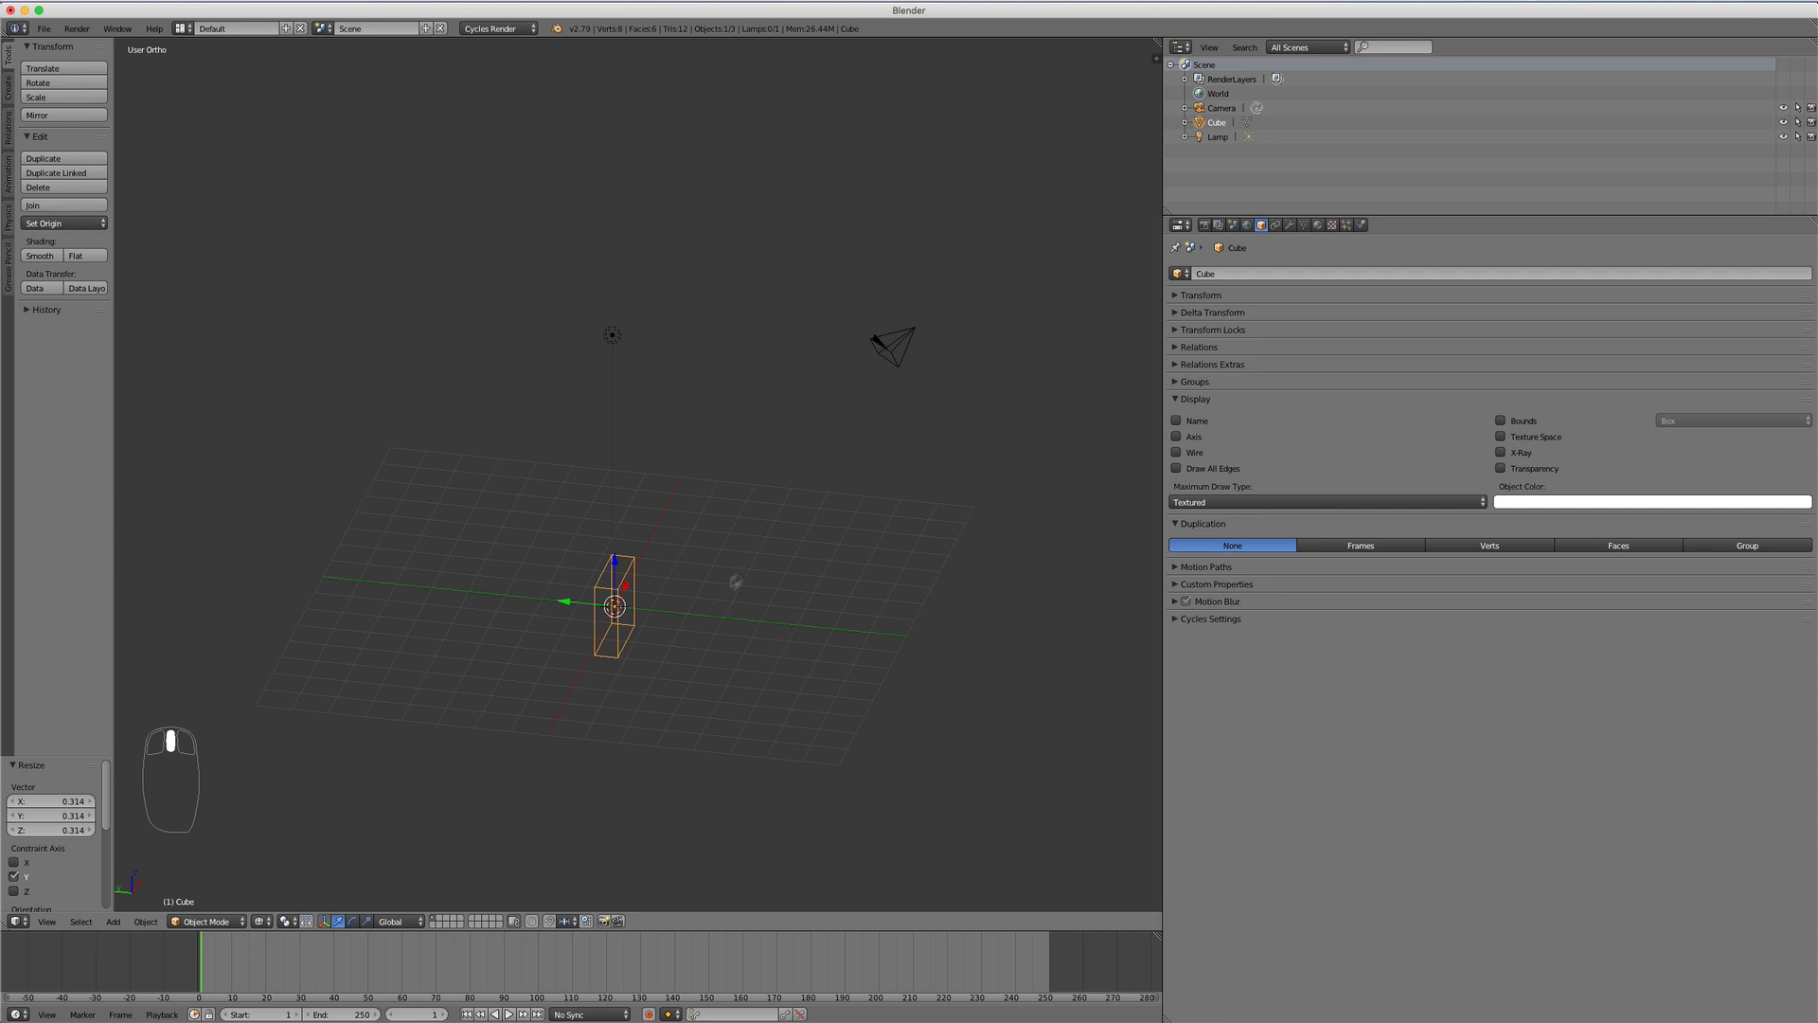
{"action": "key", "text": "s"}
{"action": "key", "text": "z"}
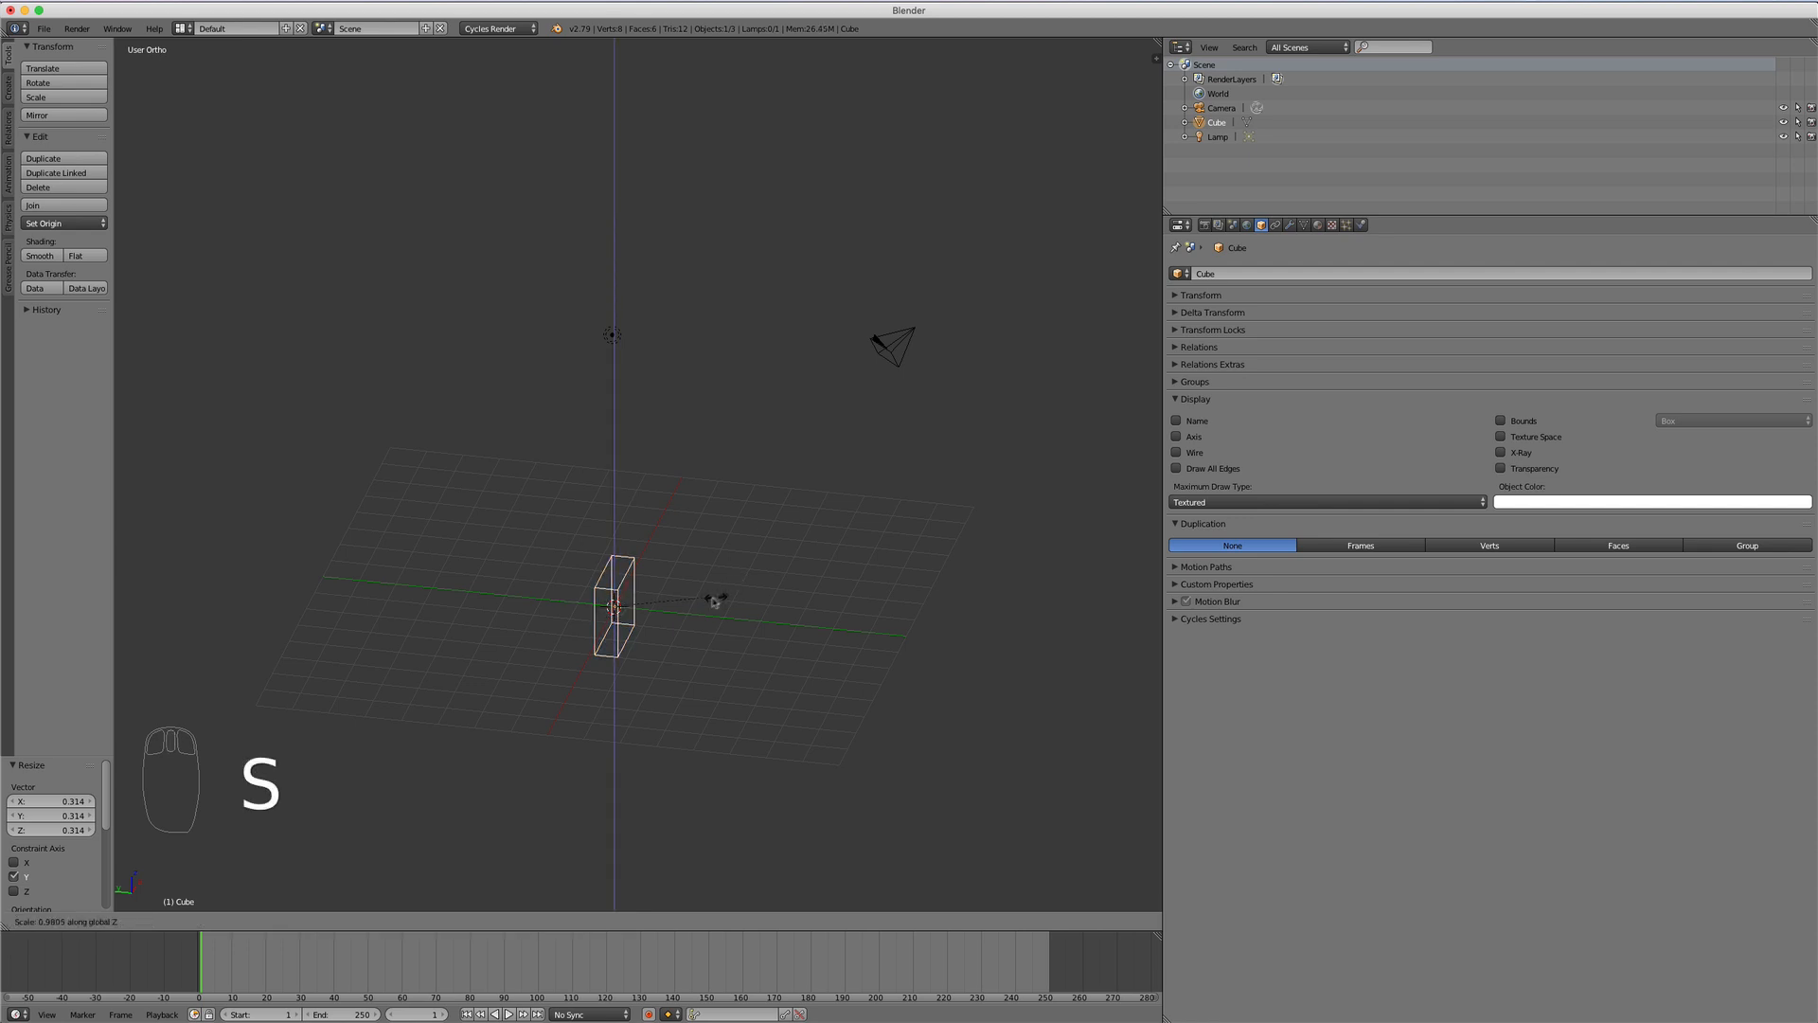
{"action": "left_click", "coordinate": [625, 613]}
{"action": "middle_click_drag", "start_coordinate": [623, 616], "coordinate": [616, 664]}
Step: In top view, add a Path curve at the origin and rotate it 90° about Z
{"action": "key", "text": "KP_7"}
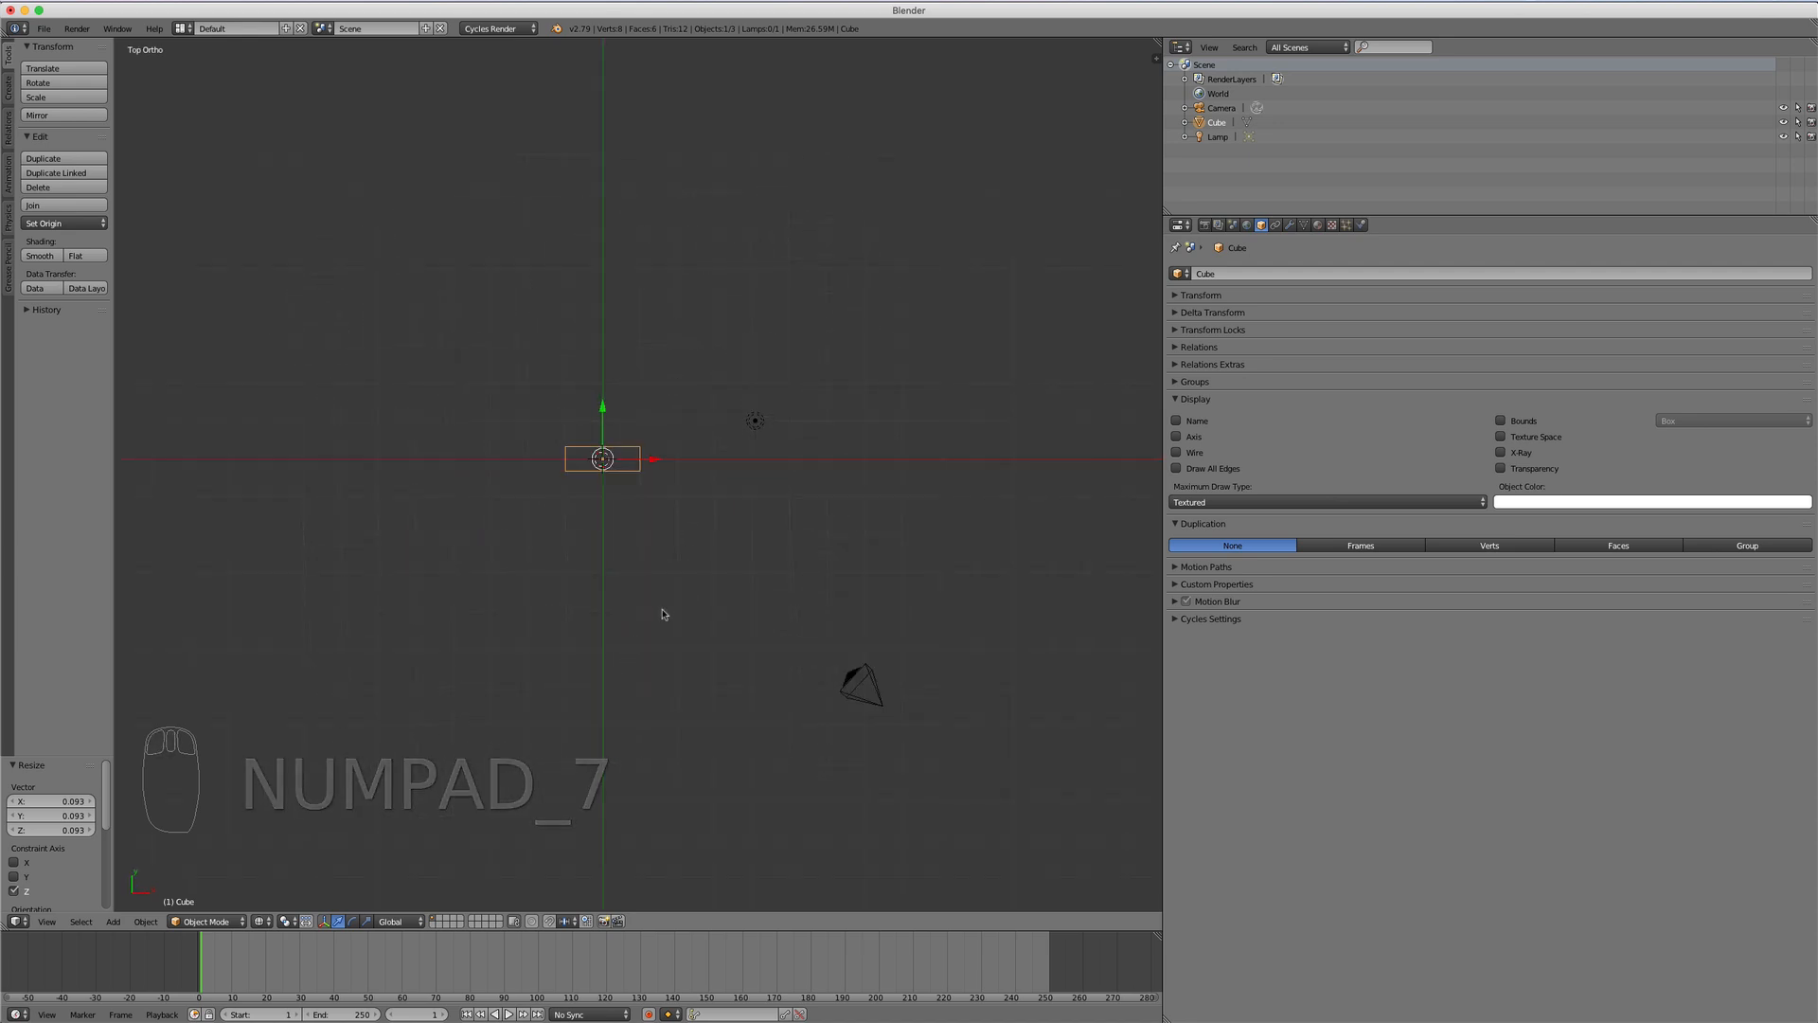
{"action": "key", "text": "shift+a"}
{"action": "mouse_move", "coordinate": [642, 628]}
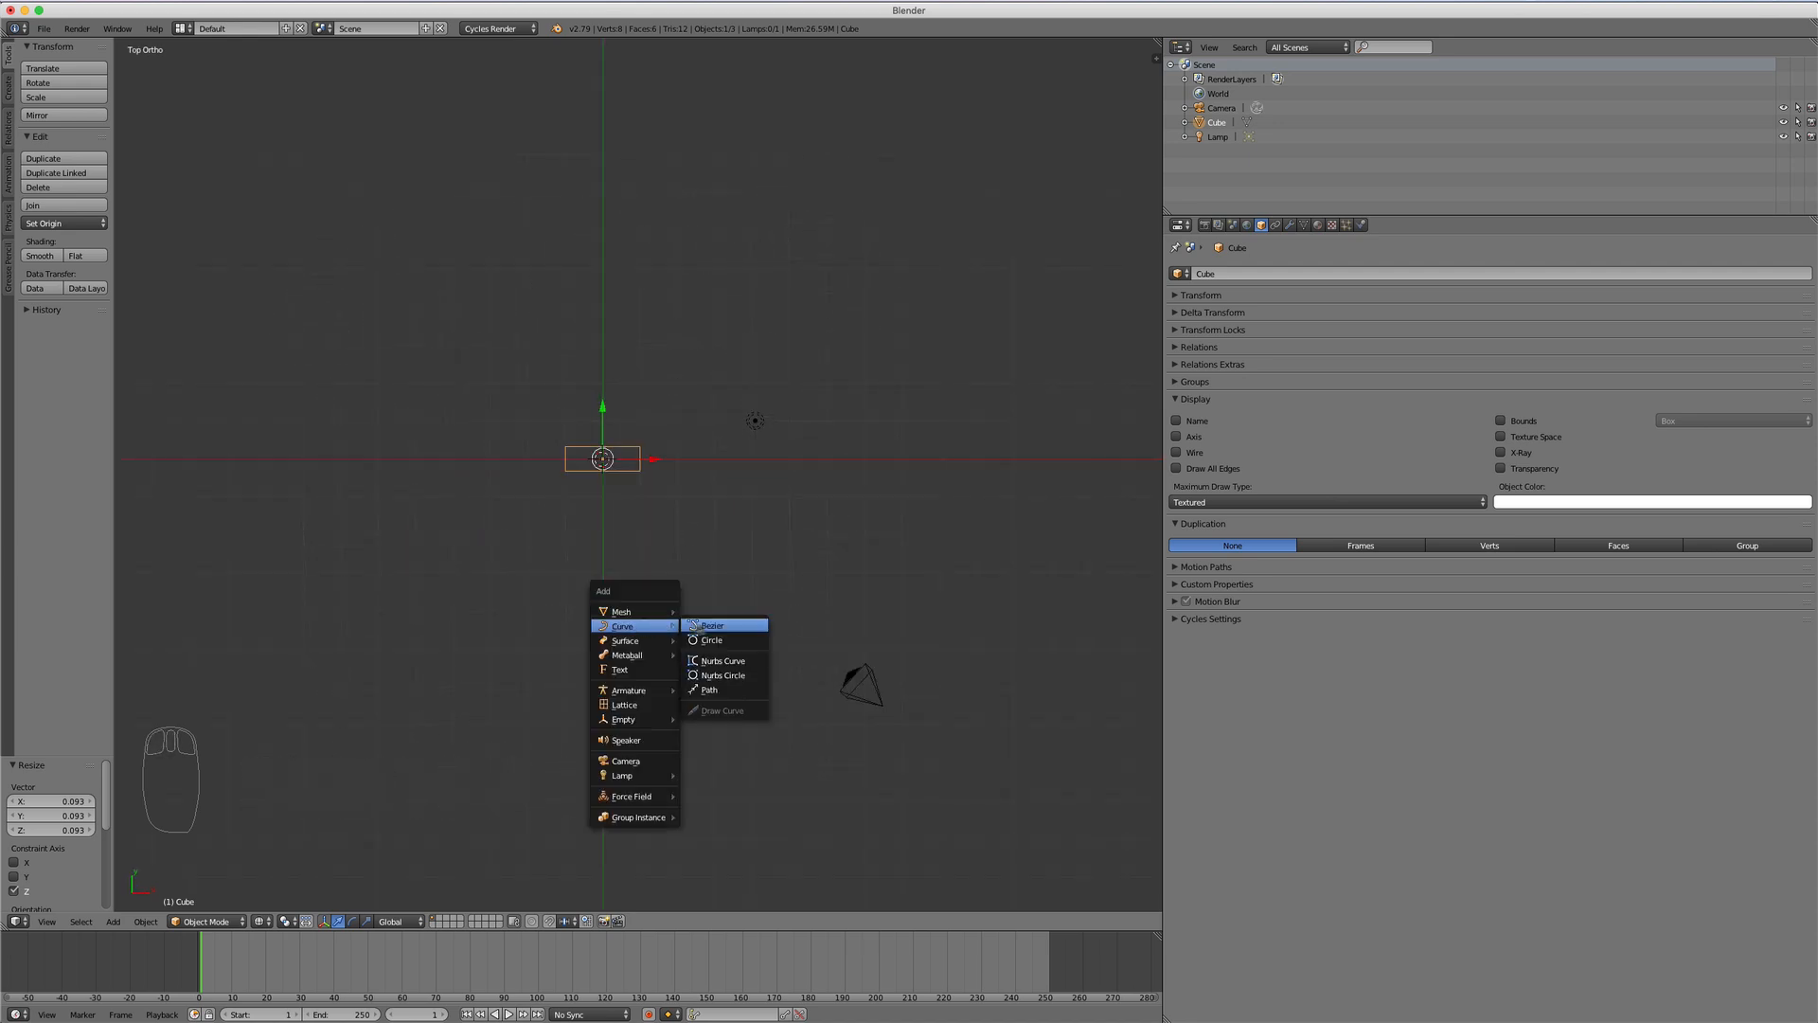
{"action": "left_click", "coordinate": [715, 689]}
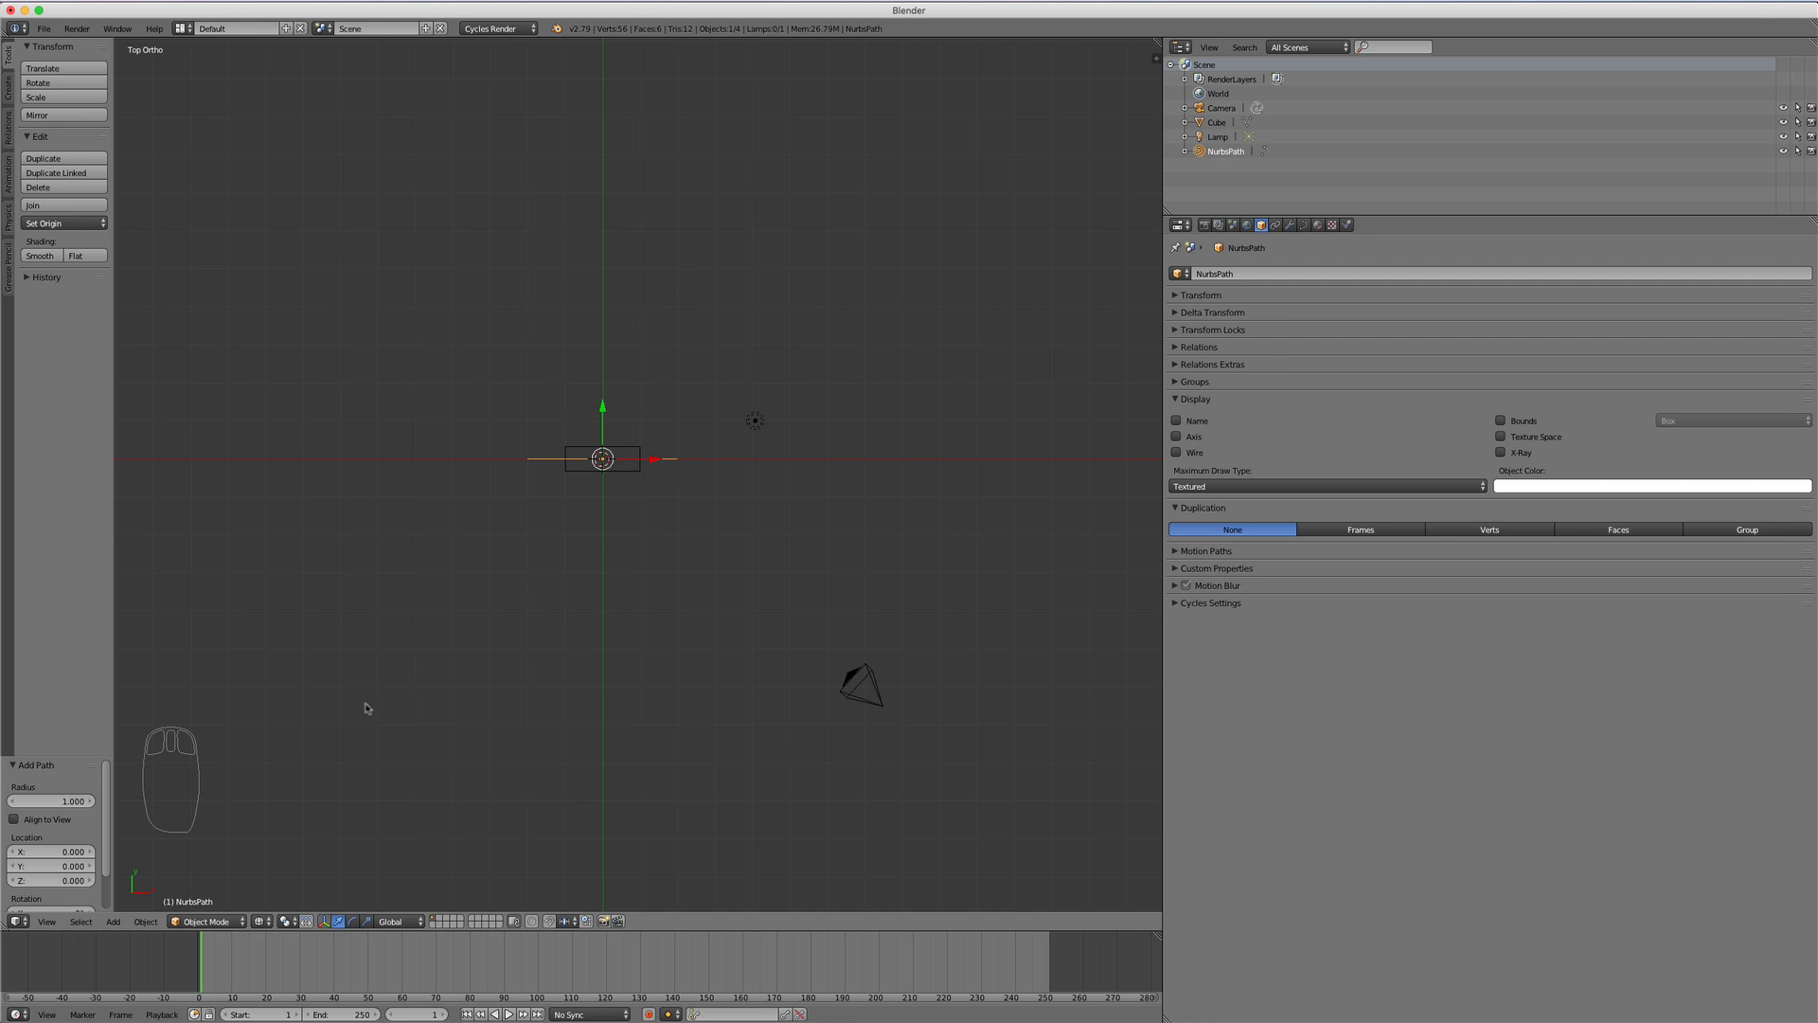
{"action": "type", "text": "r"}
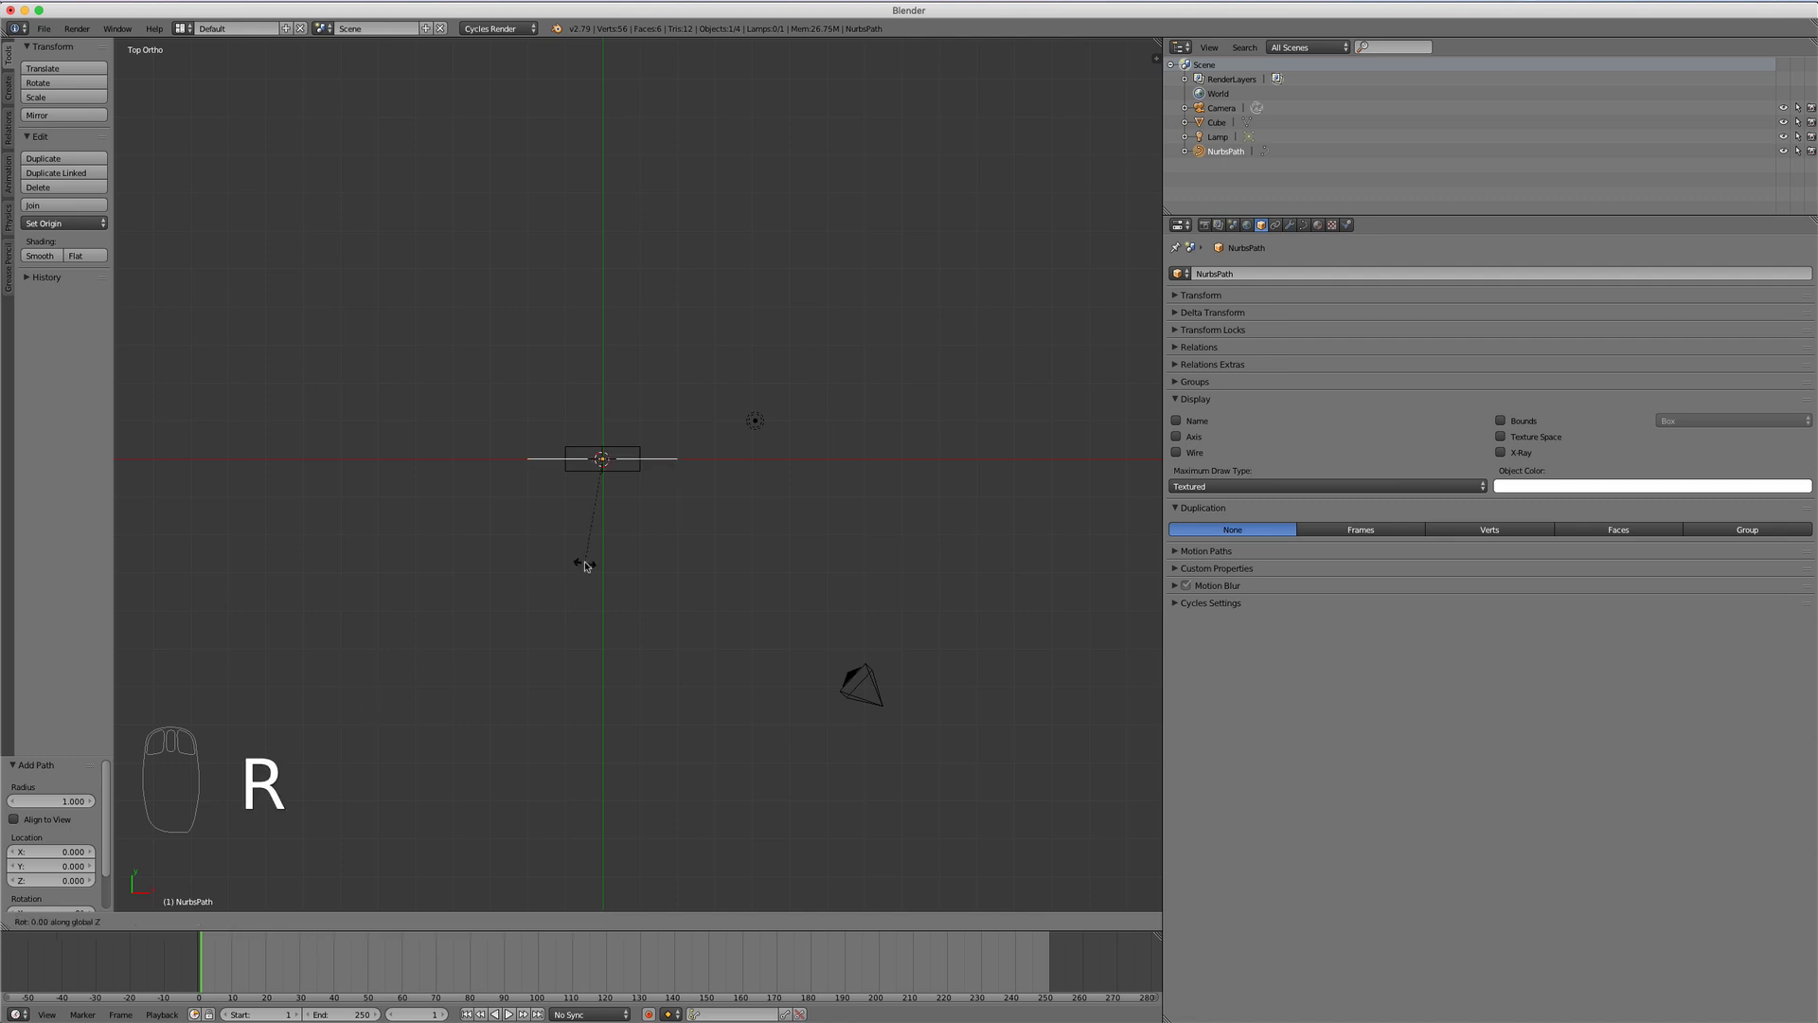
{"action": "type", "text": "90"}
{"action": "key", "text": "Return"}
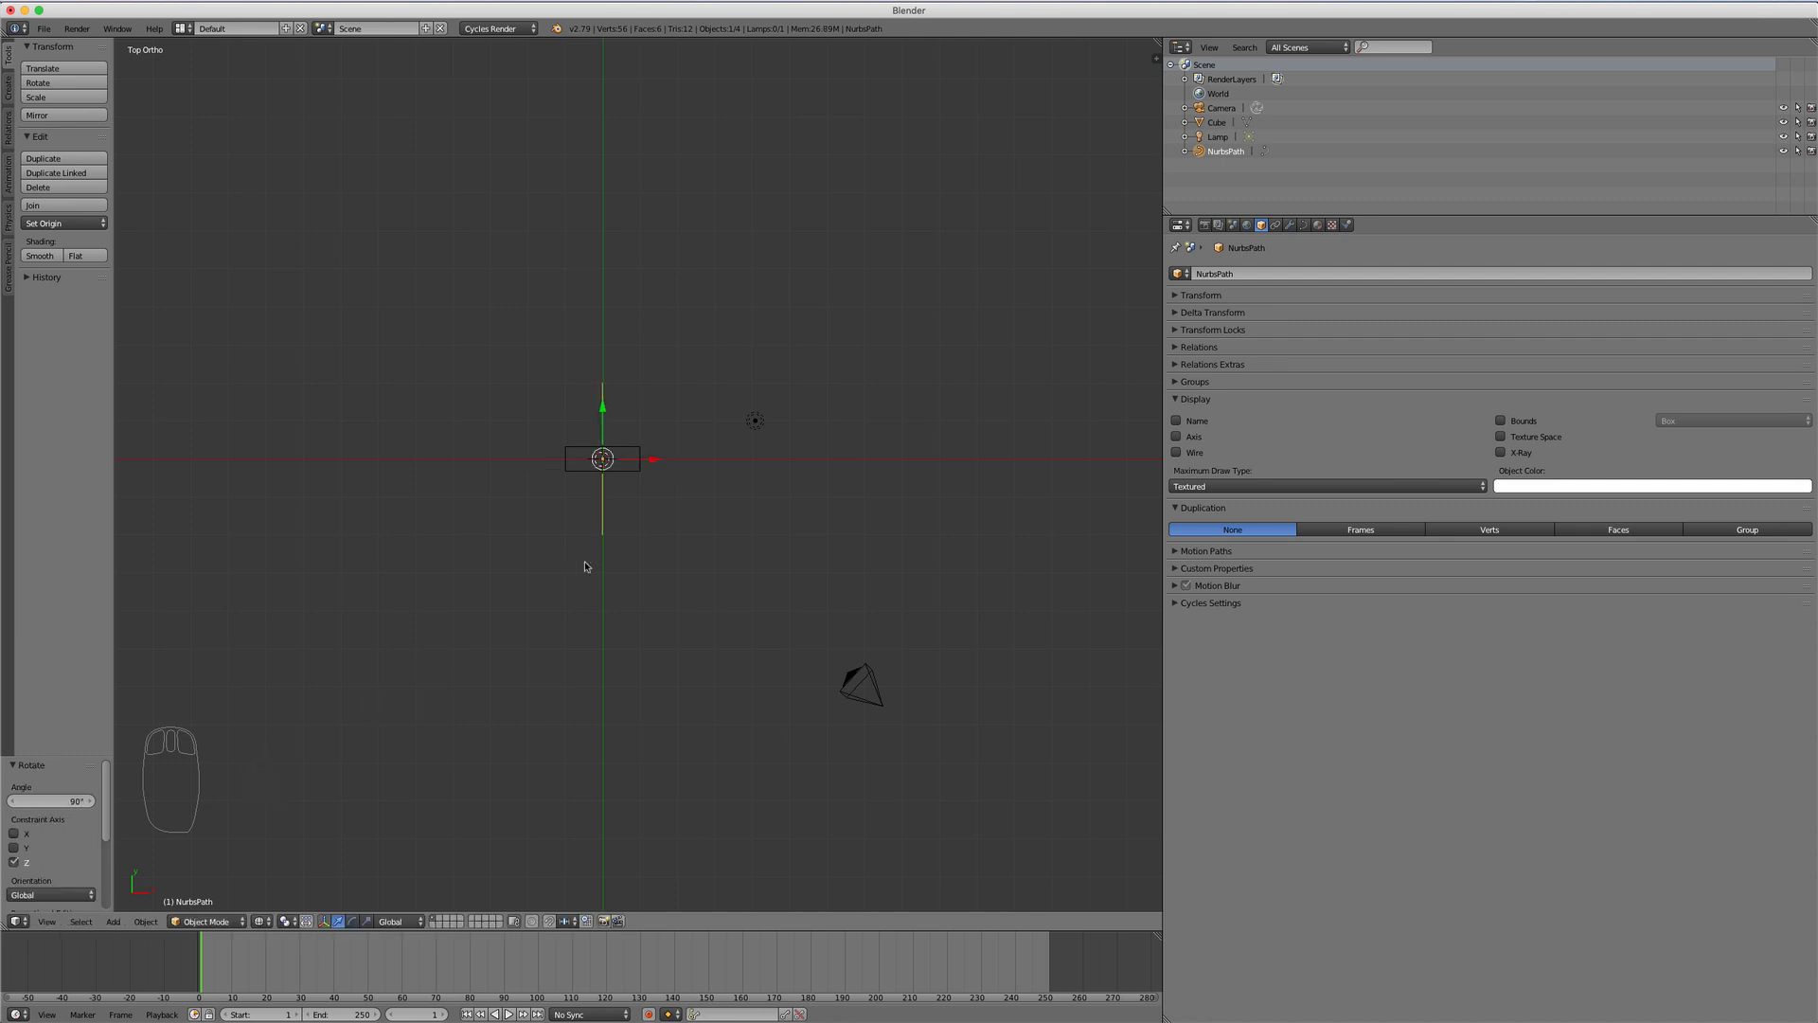
Step: Move the path about 5.98 along the Y axis, away from the flattened cube
{"action": "key", "text": "g"}
{"action": "key", "text": "z"}
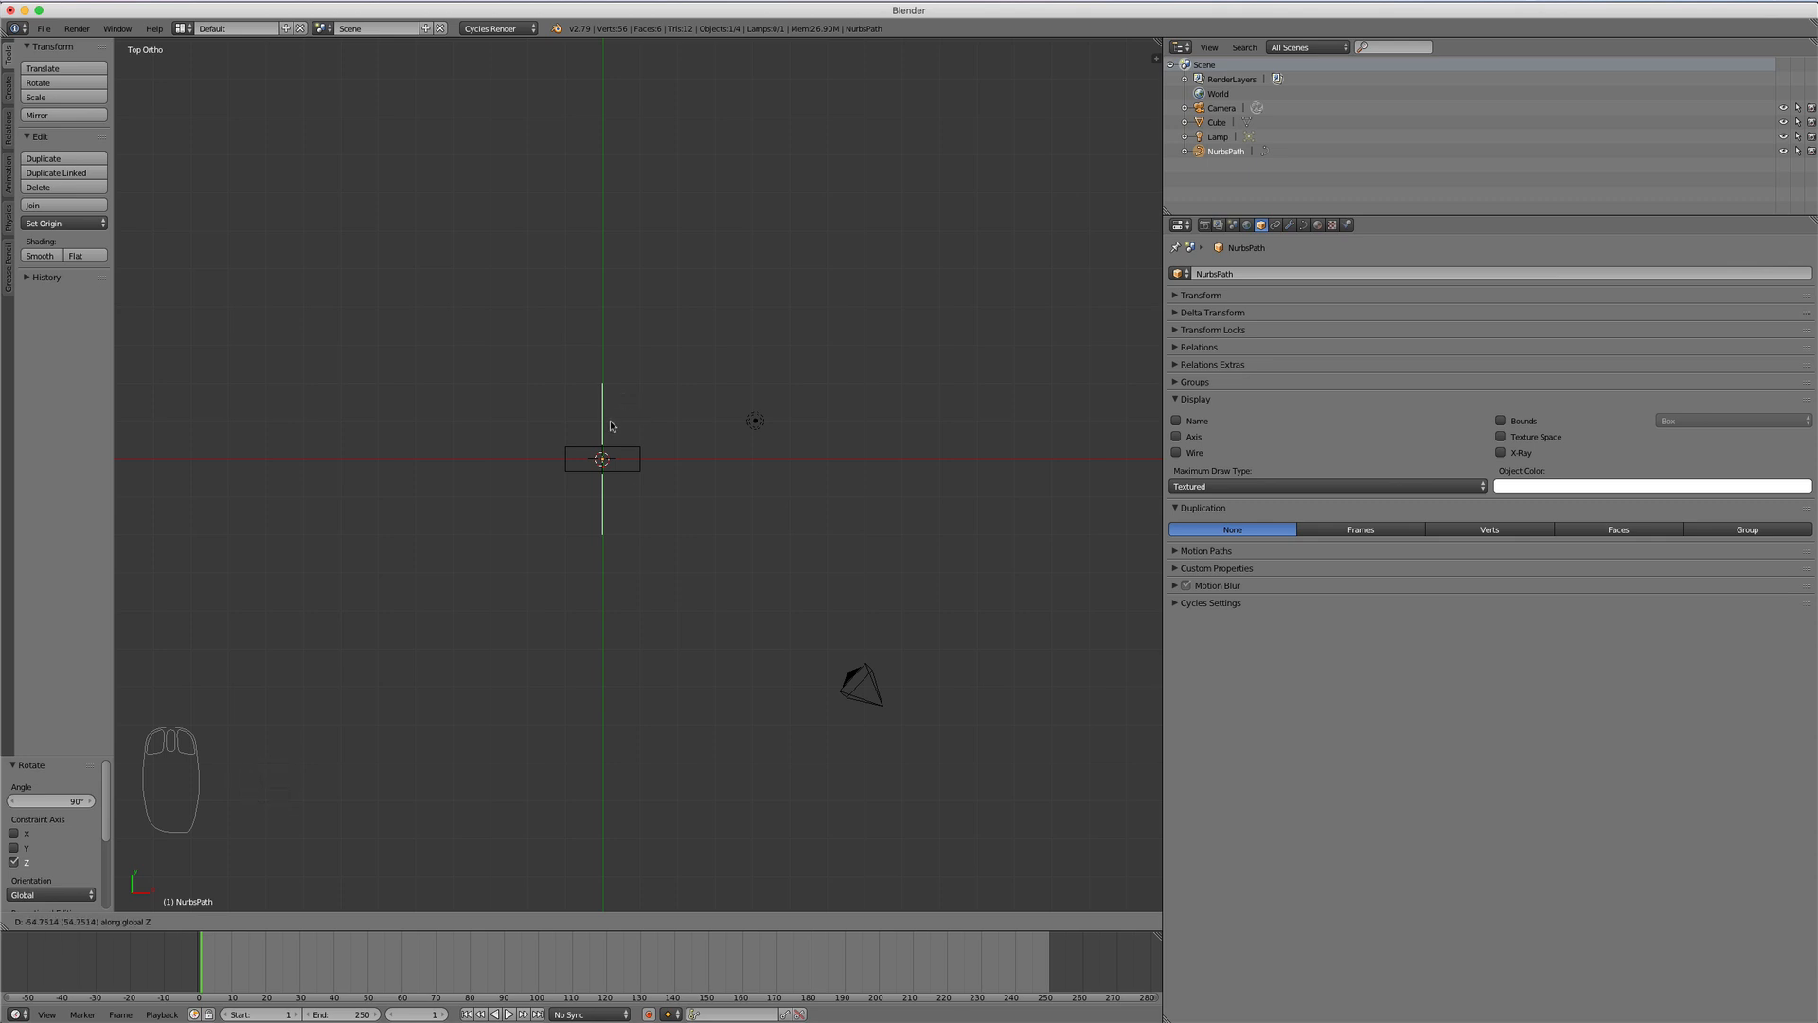
{"action": "key", "text": "y"}
{"action": "left_click", "coordinate": [616, 339]}
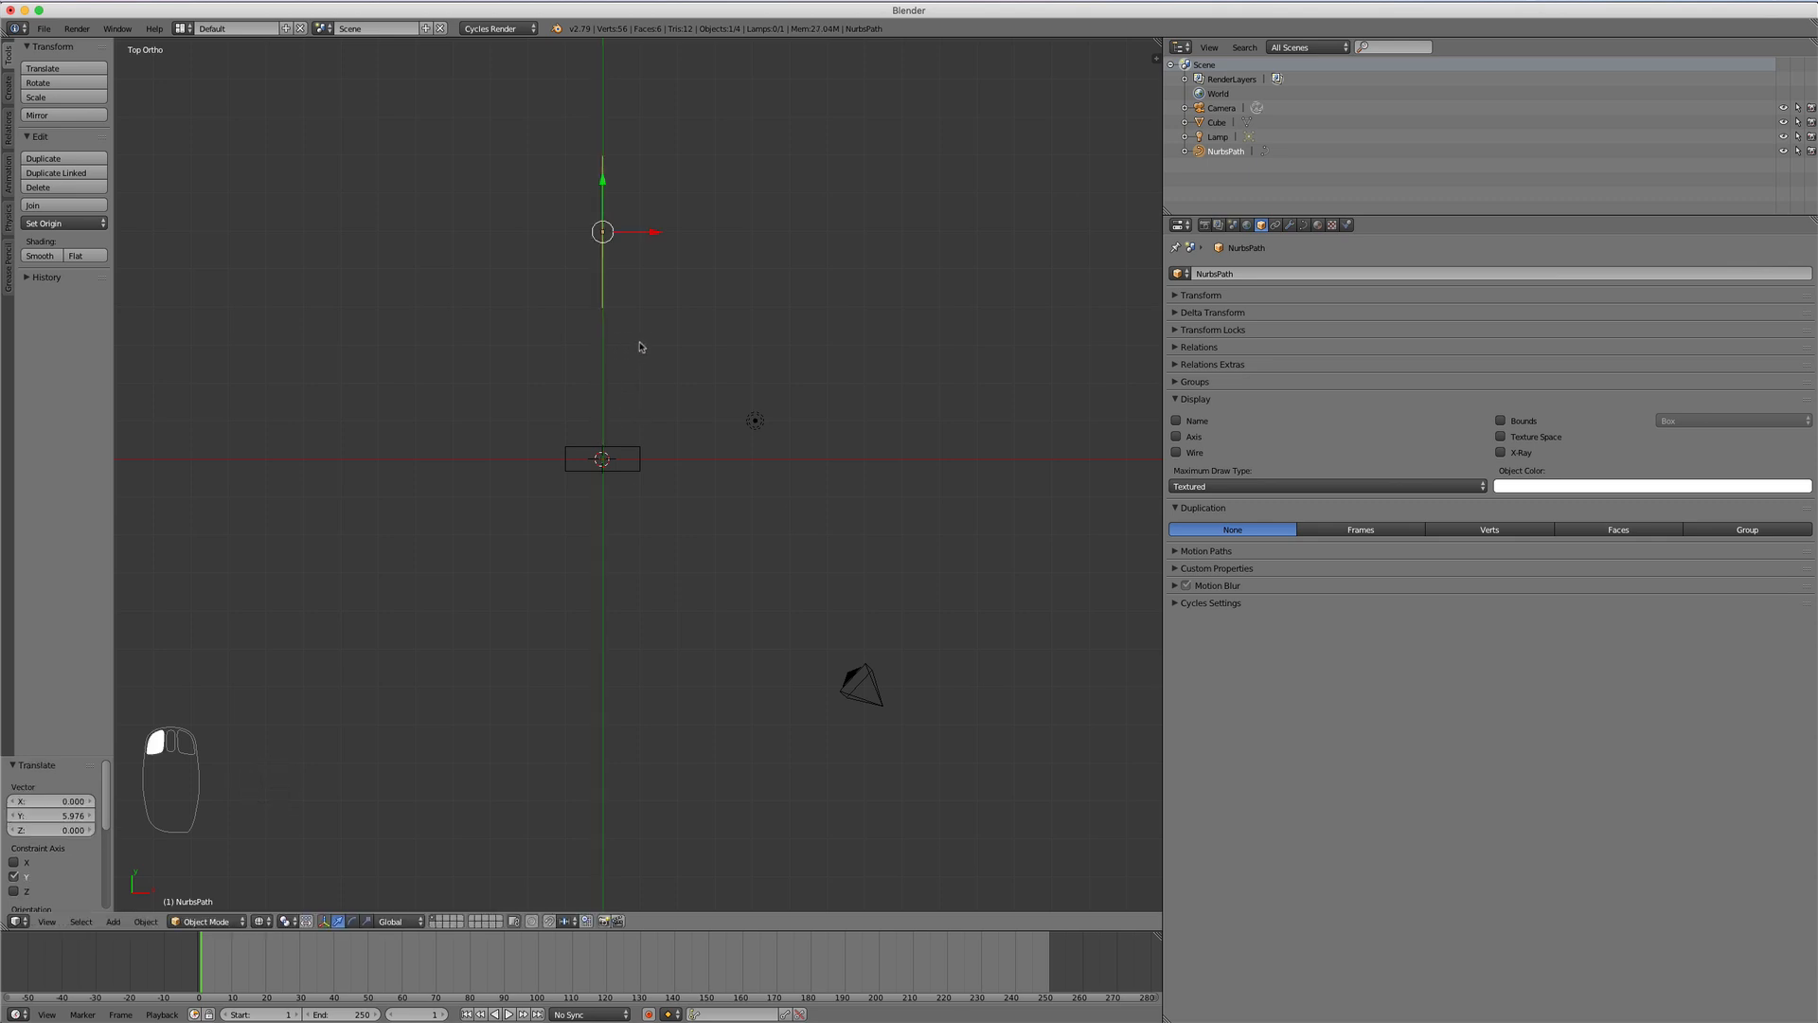
{"action": "middle_click_drag", "start_coordinate": [653, 325], "coordinate": [653, 615], "text": "shift"}
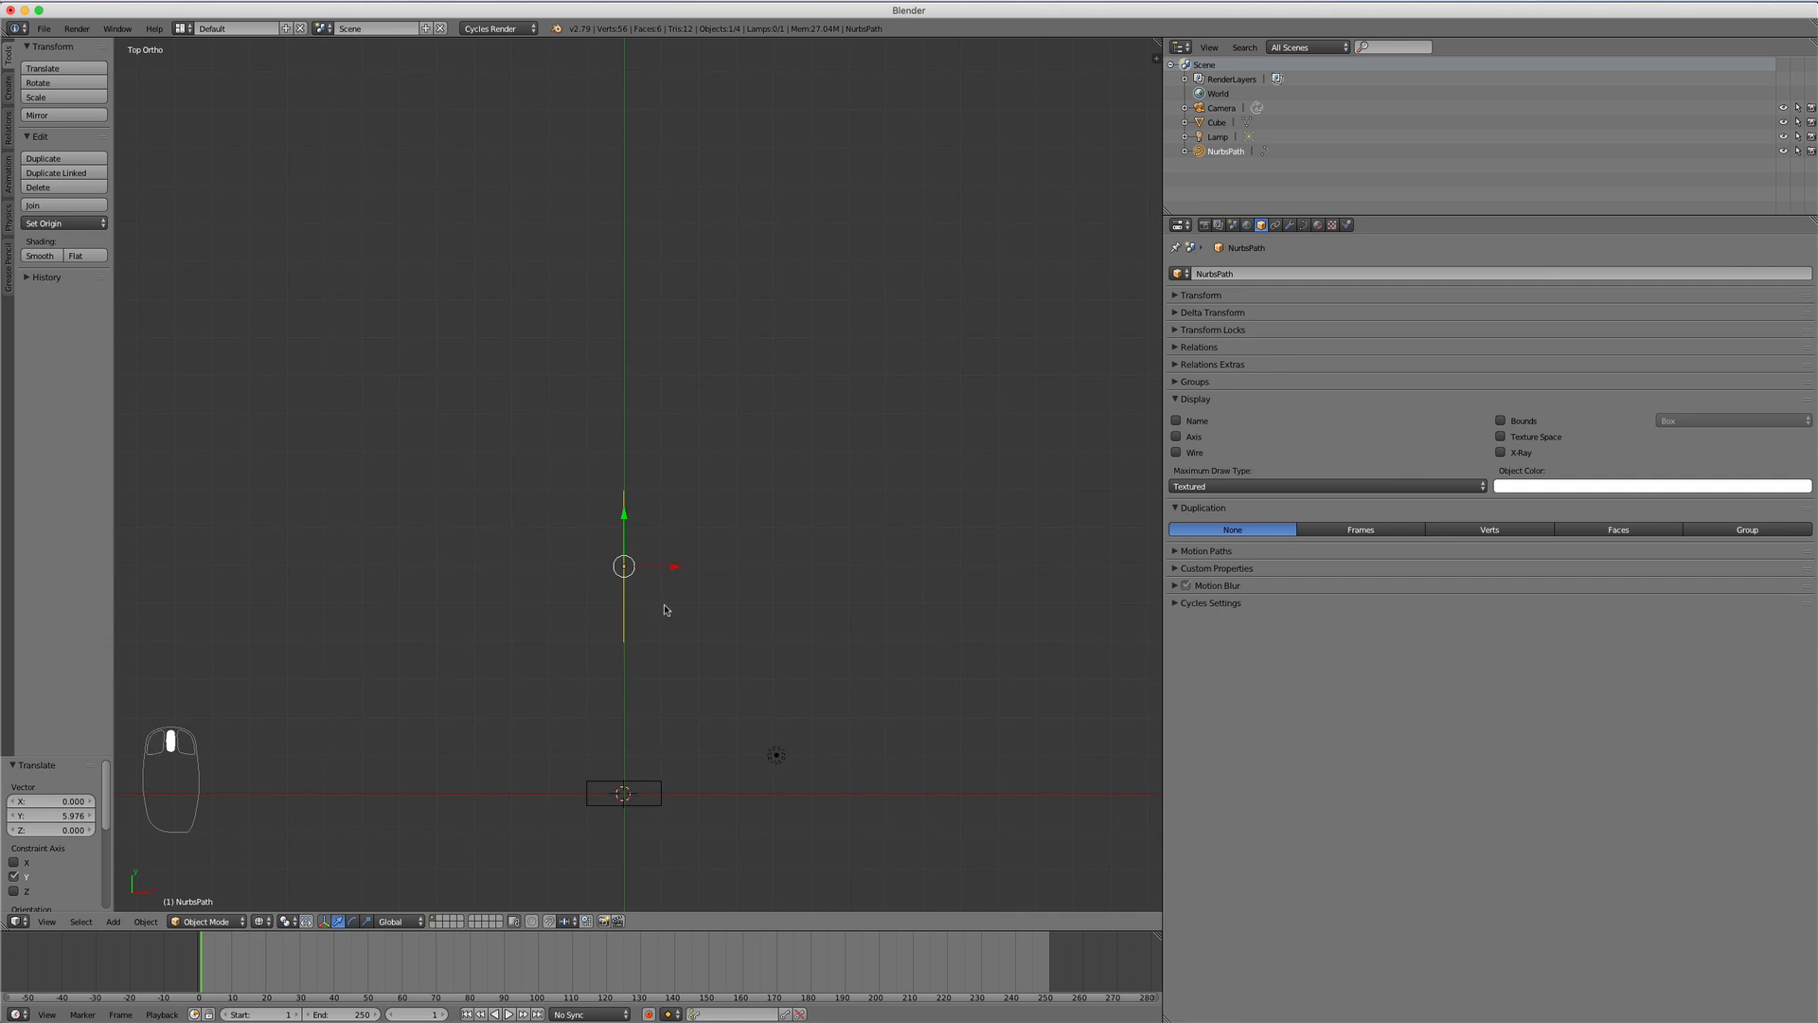
Step: Extrude the path's far end point twice, by about 5.4 in X and 9.8 in Y, then about 4.97 in X and -0.21 in Y
{"action": "key", "text": "Tab"}
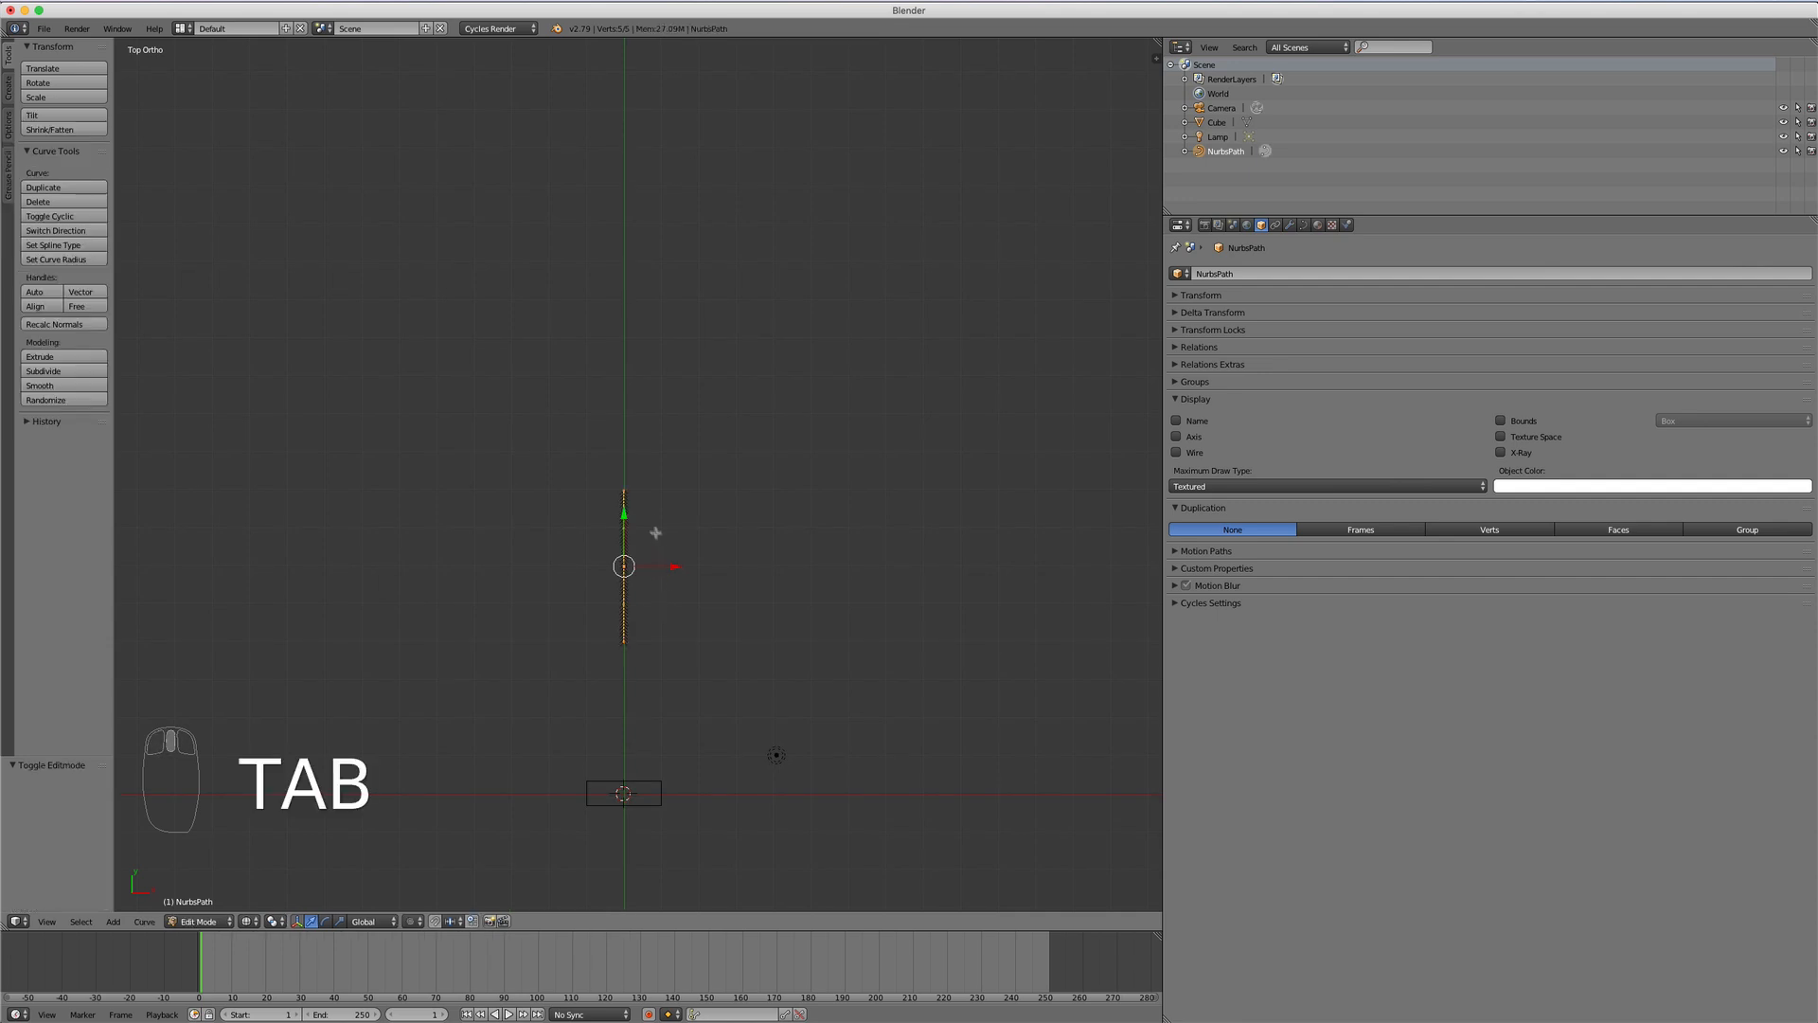
{"action": "right_click", "coordinate": [623, 490]}
{"action": "key", "text": "e"}
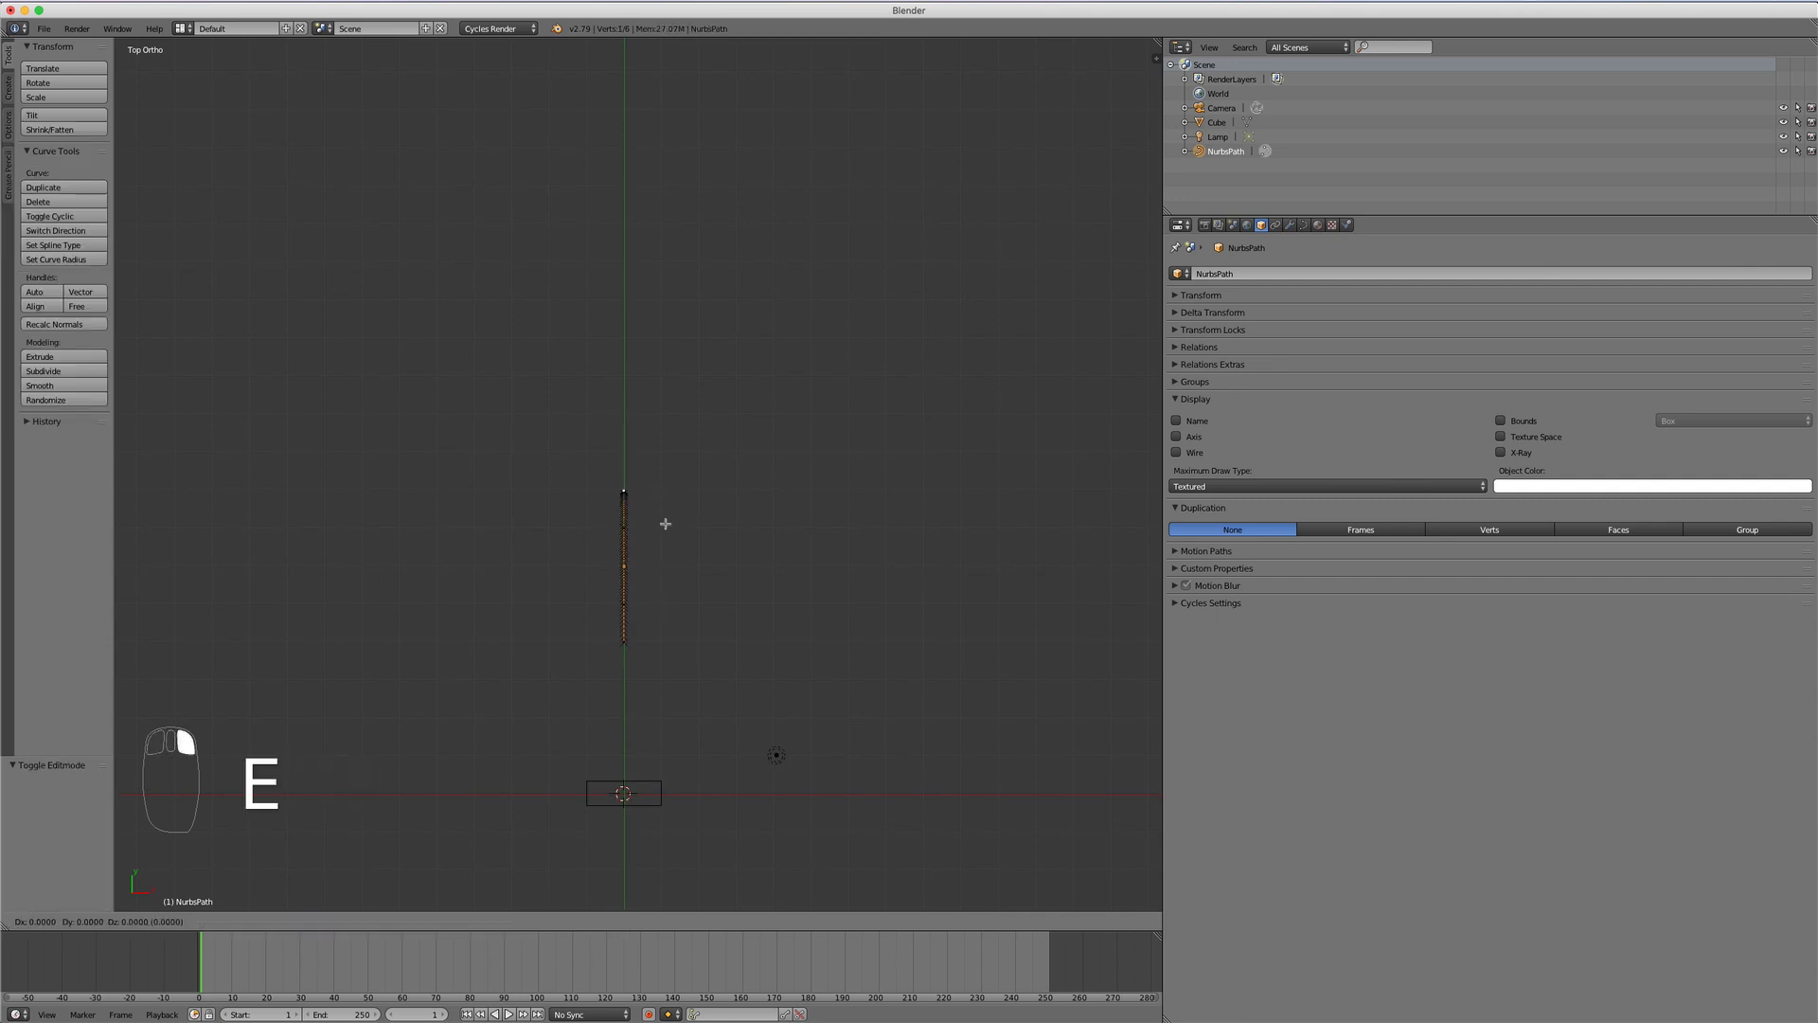
{"action": "left_click", "coordinate": [867, 150]}
{"action": "key", "text": "e"}
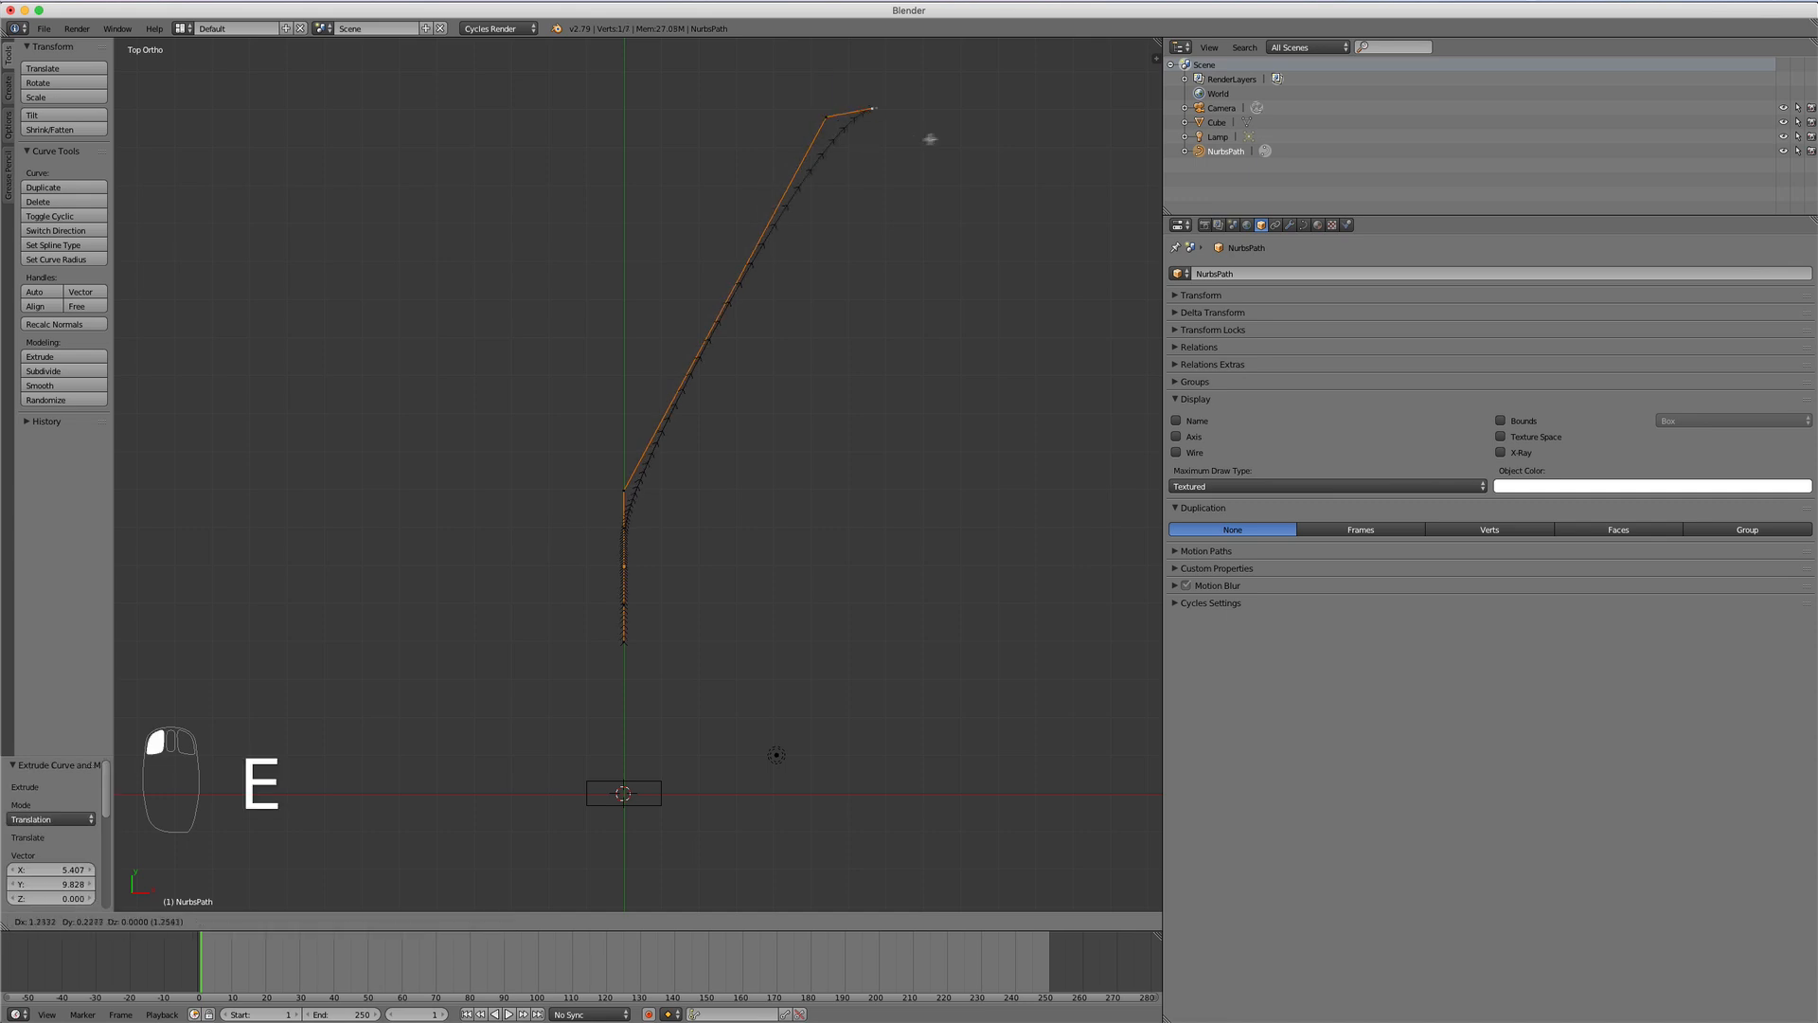
{"action": "left_click", "coordinate": [1051, 154]}
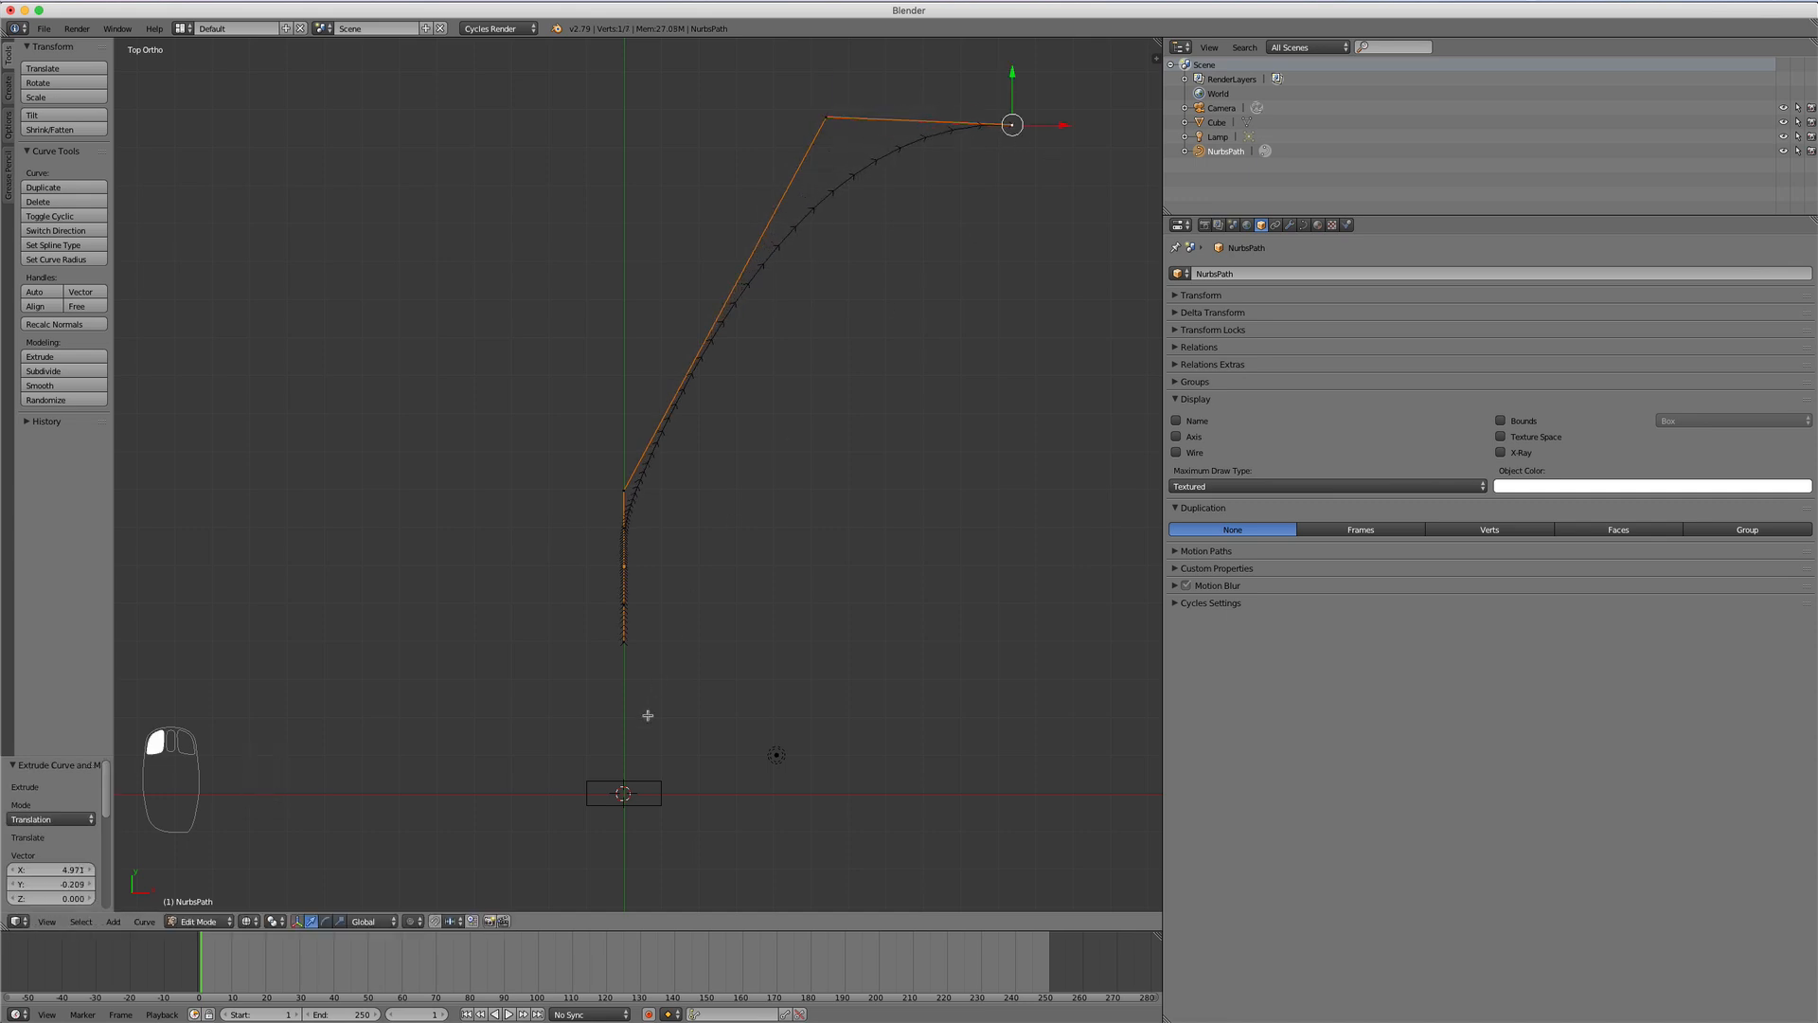
{"action": "key", "text": "Tab"}
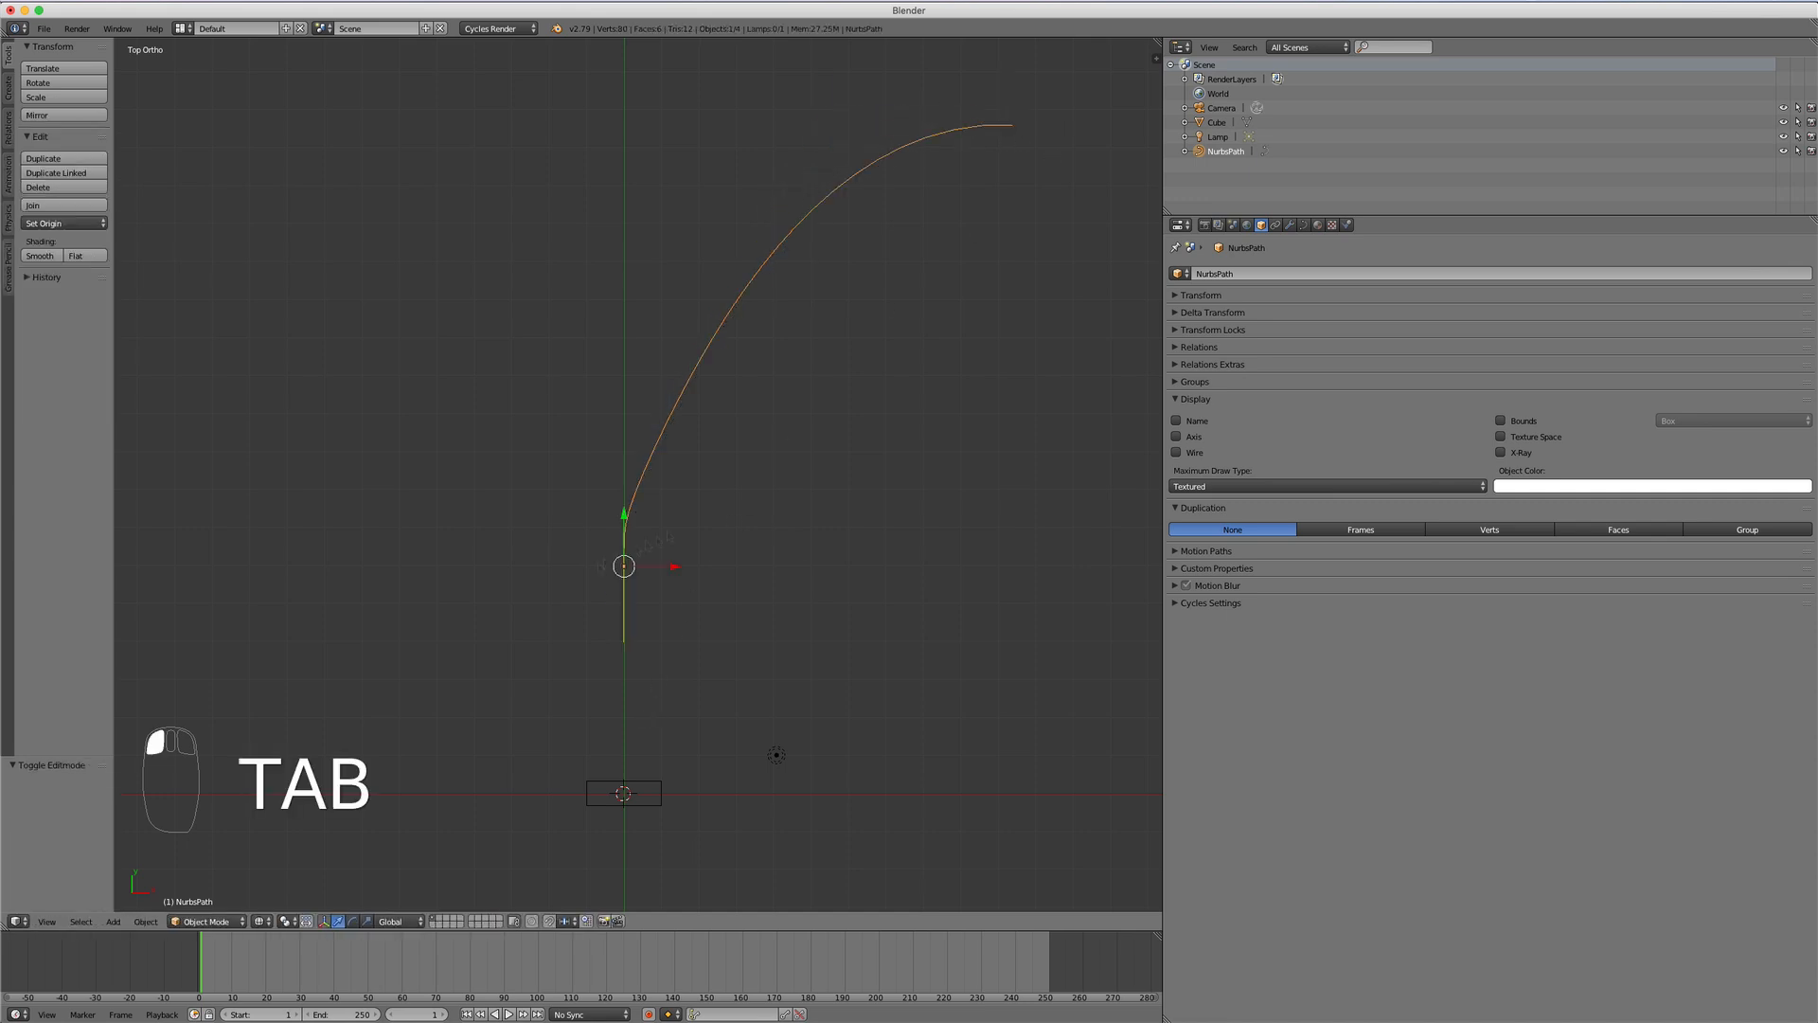
Step: Parent the flattened cube to the curved path with the Follow Path option
{"action": "right_click", "coordinate": [644, 786], "text": "shift"}
{"action": "key", "text": "a"}
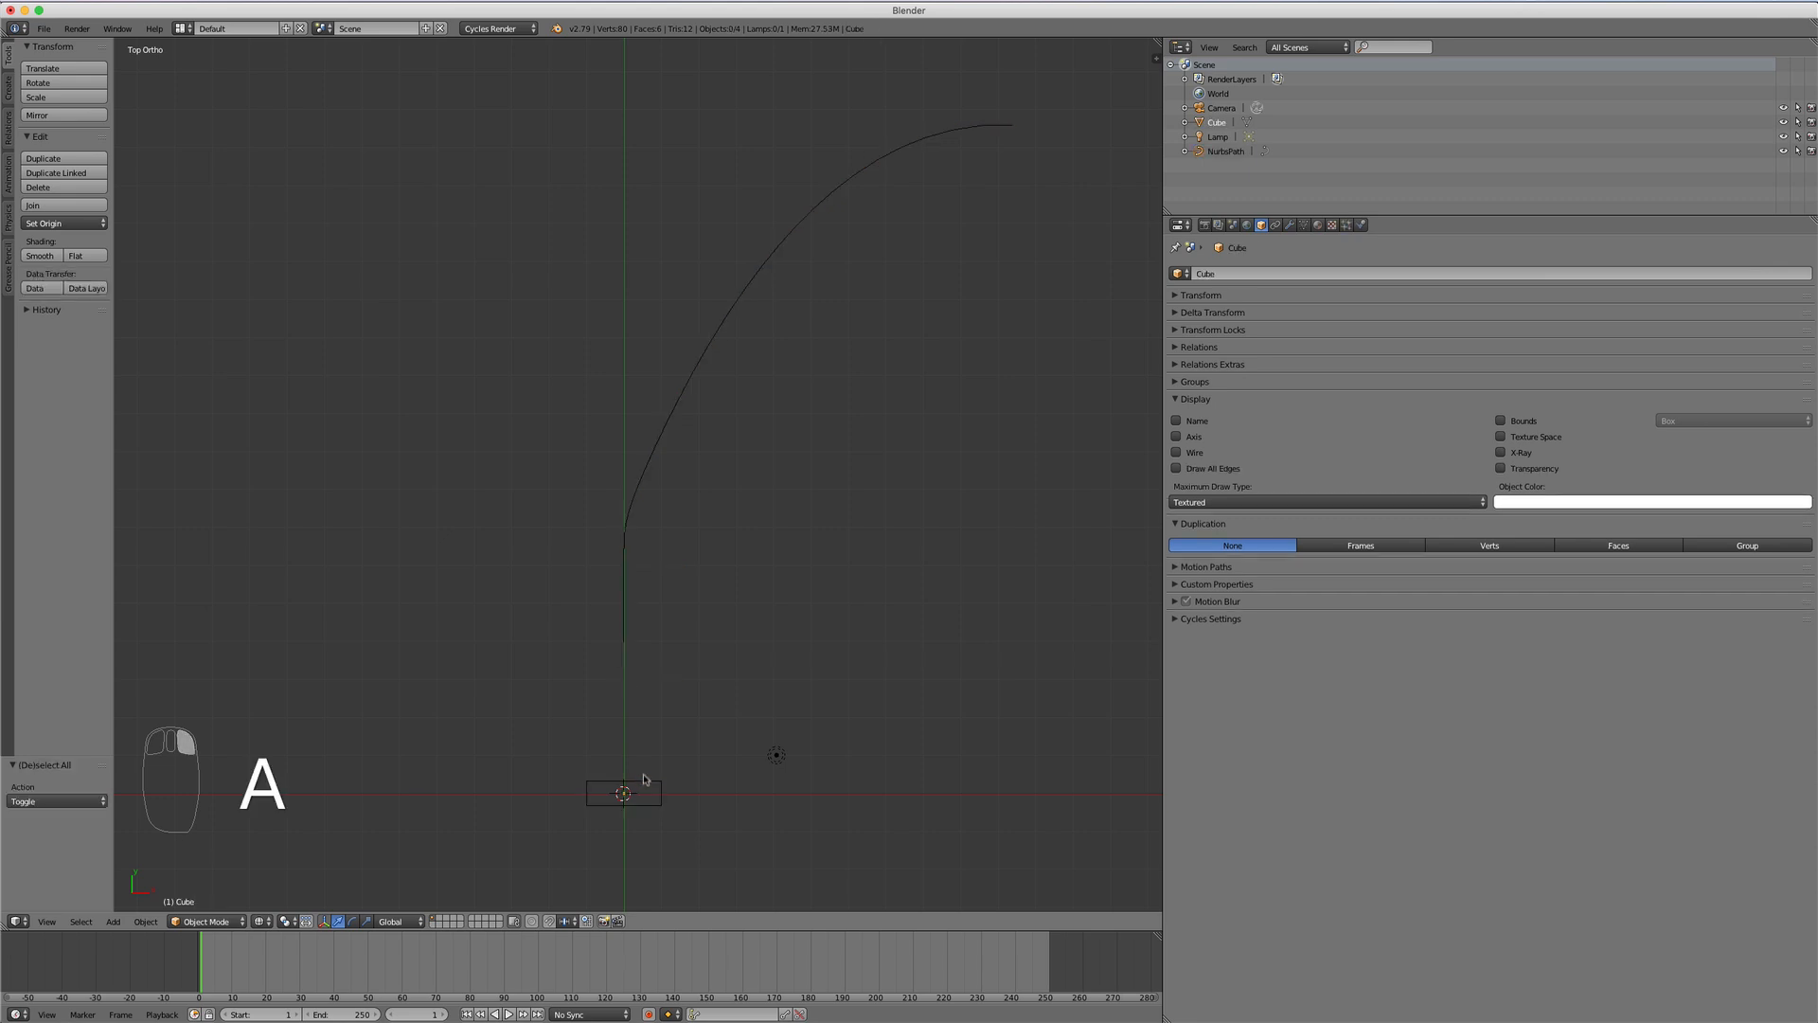
{"action": "right_click", "coordinate": [644, 785]}
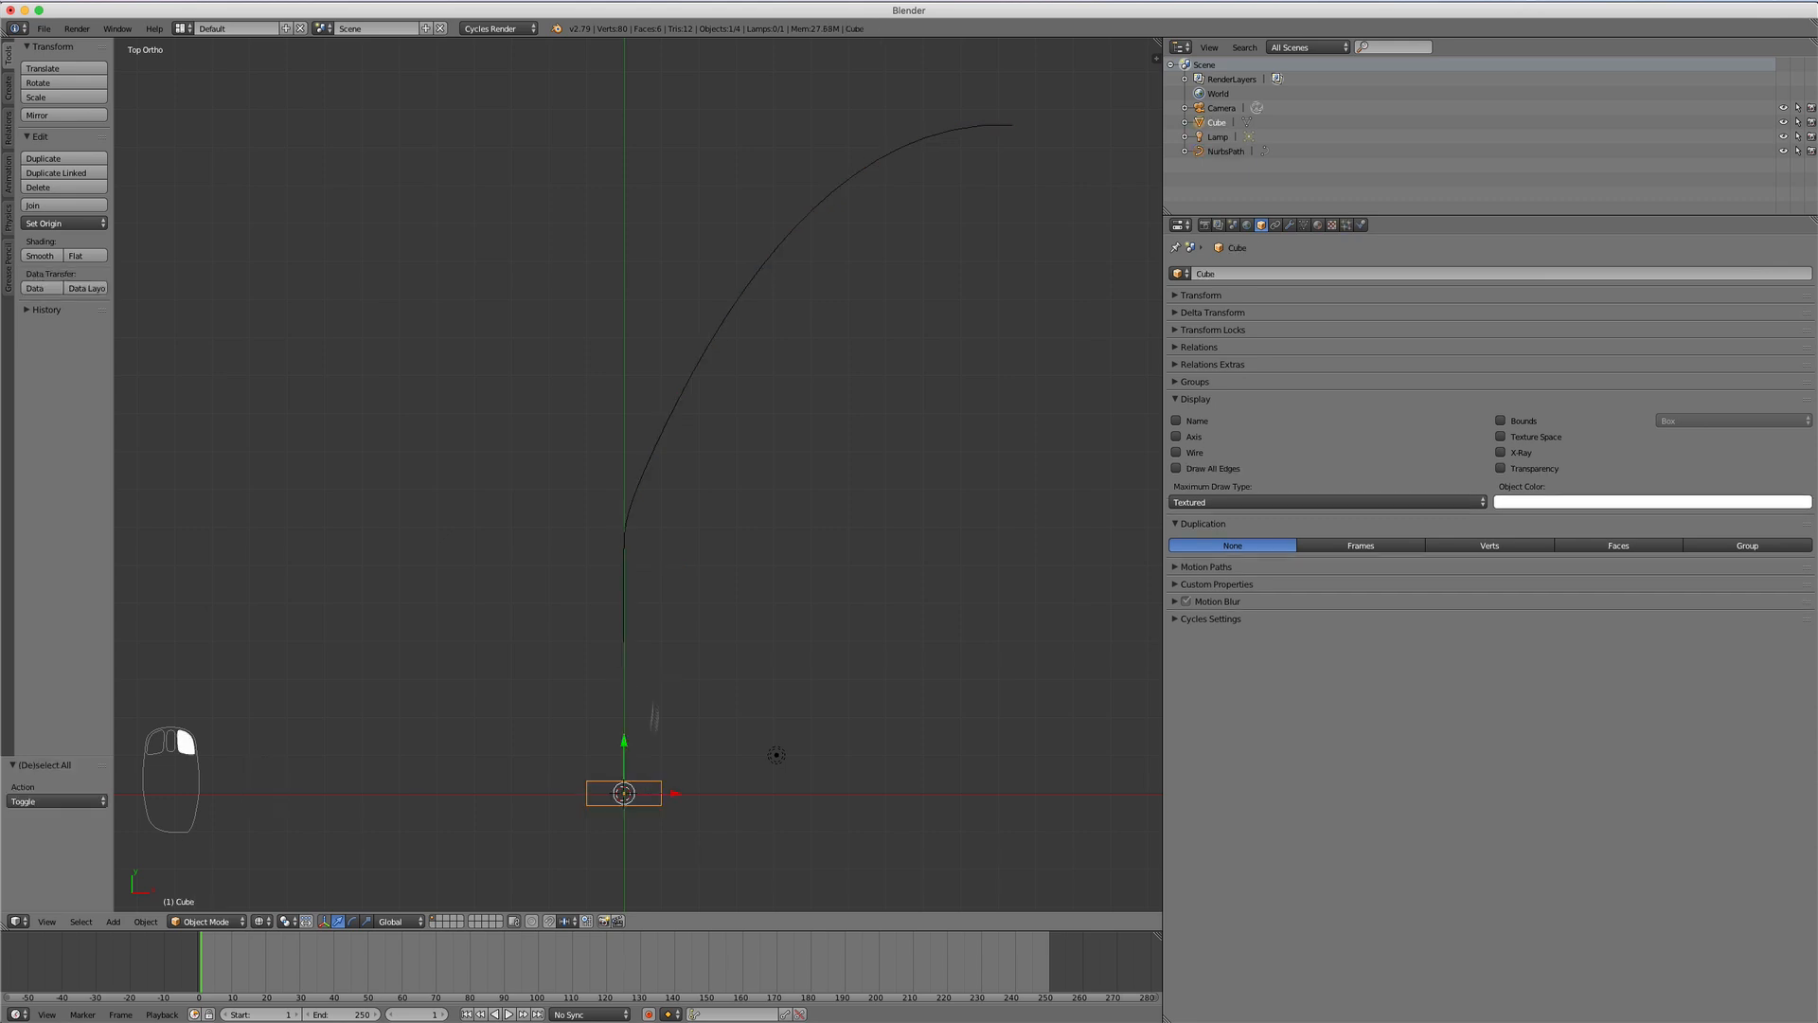
{"action": "right_click", "coordinate": [646, 472], "text": "shift"}
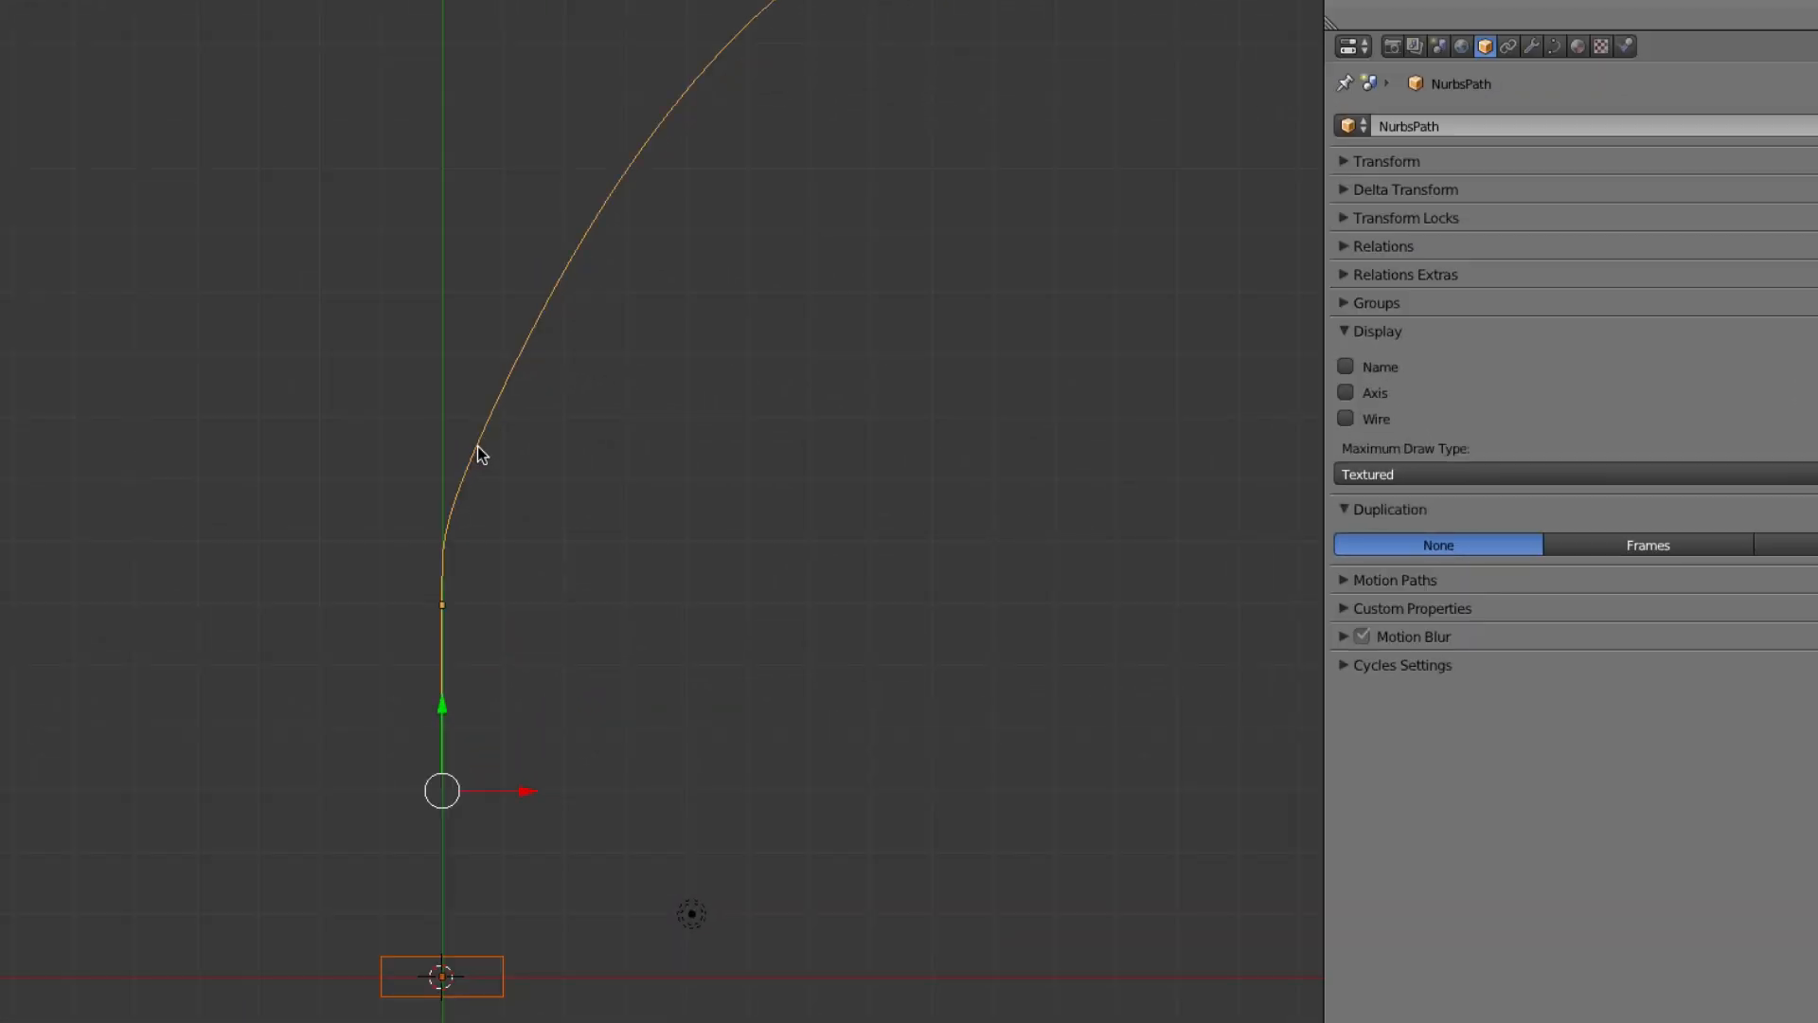
{"action": "key", "text": "ctrl+p"}
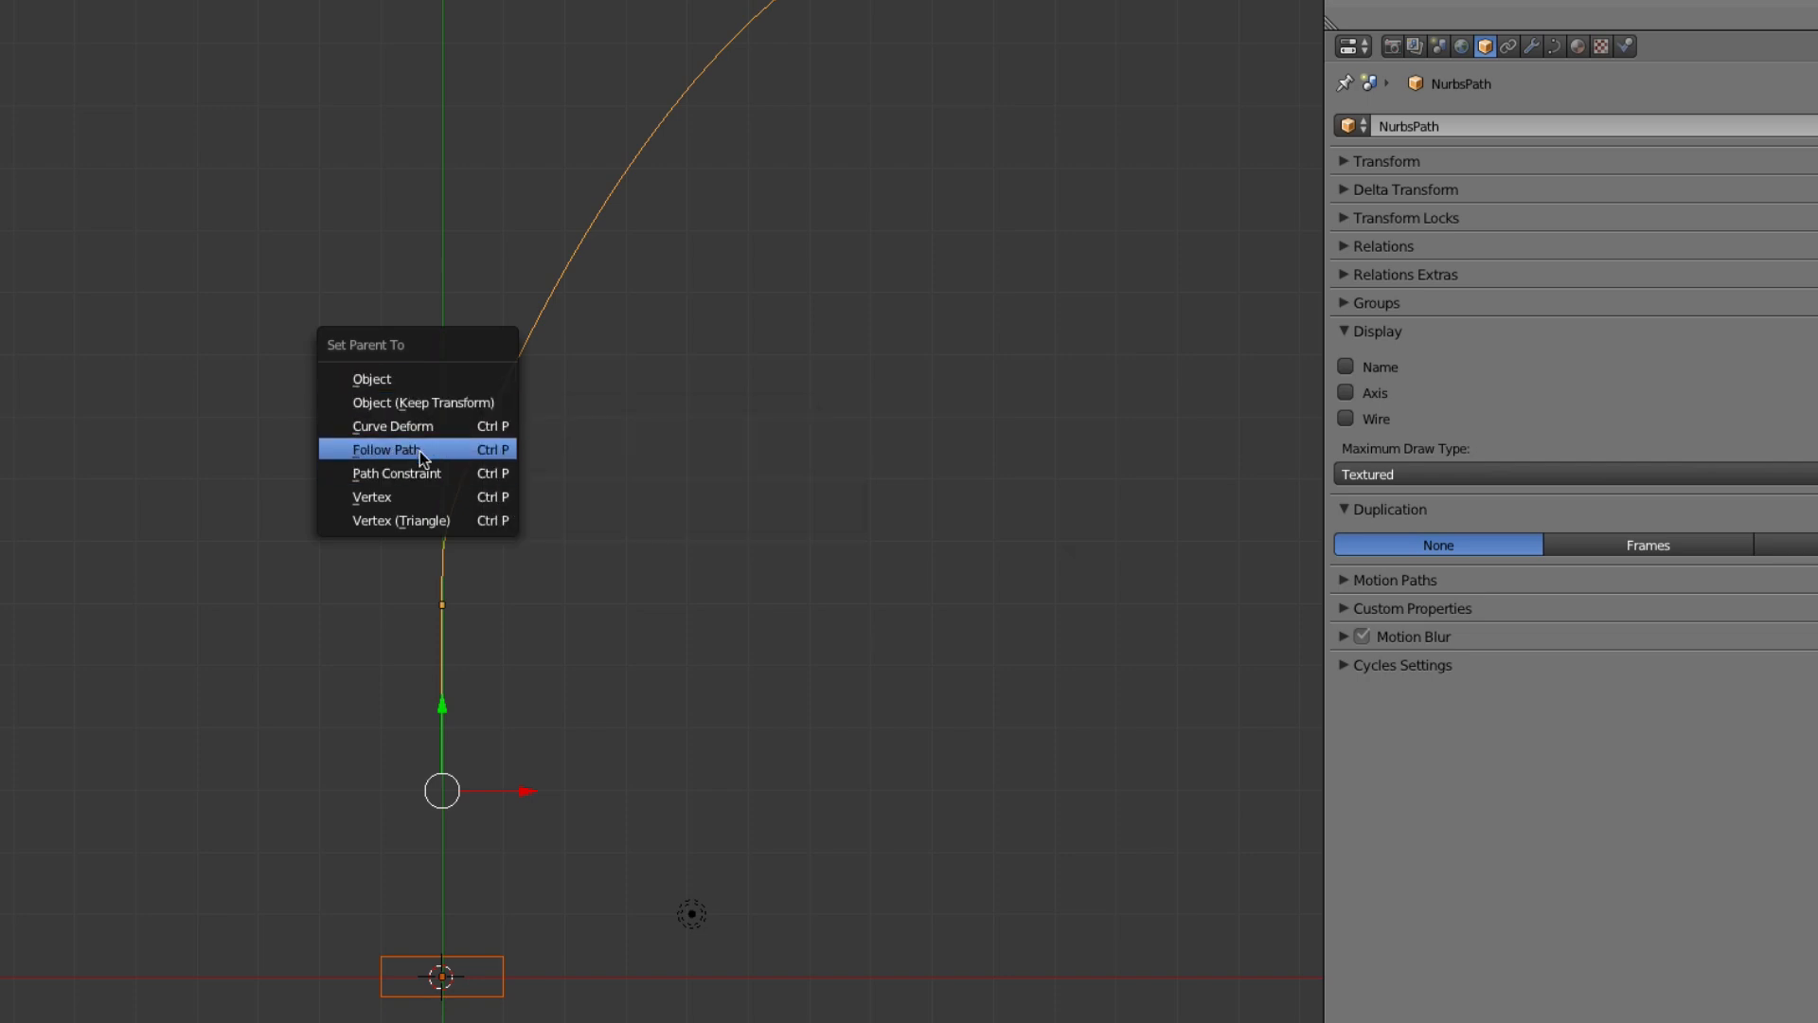
{"action": "left_click", "coordinate": [418, 451]}
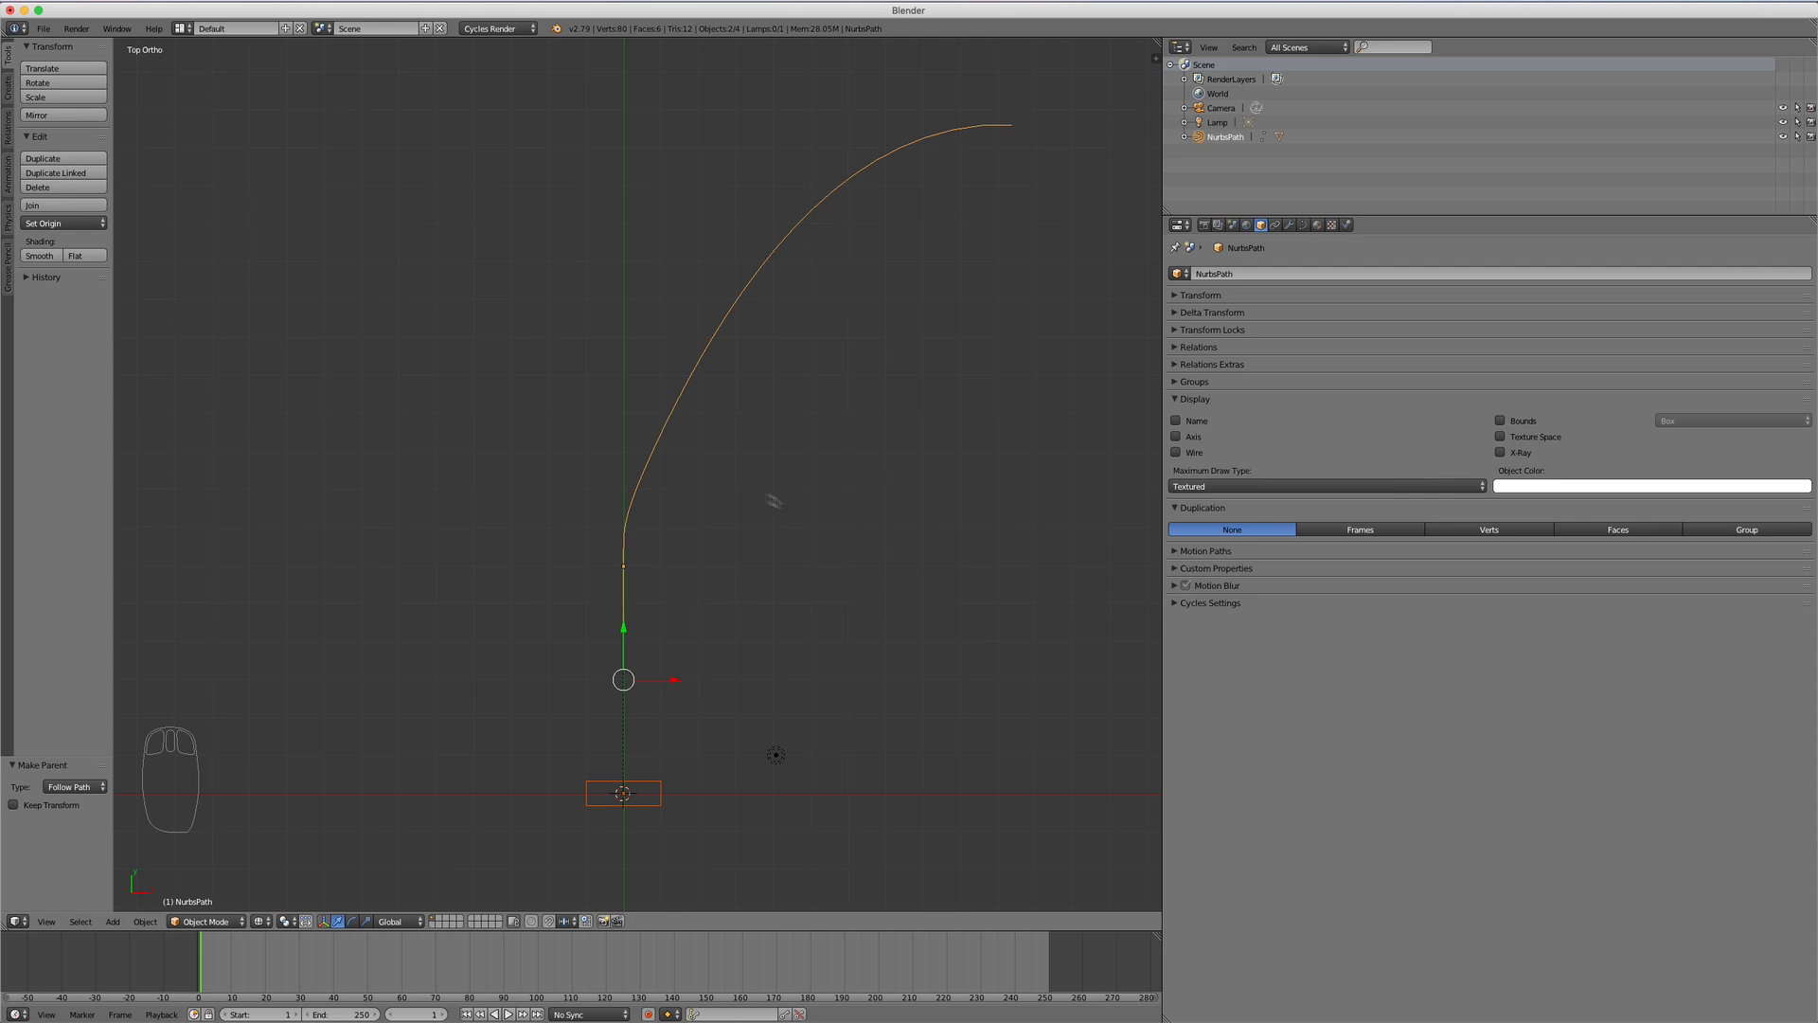
Step: Enable Frames duplication on the cube with Speed turned off, and show the scene in solid shading
{"action": "right_click", "coordinate": [646, 787]}
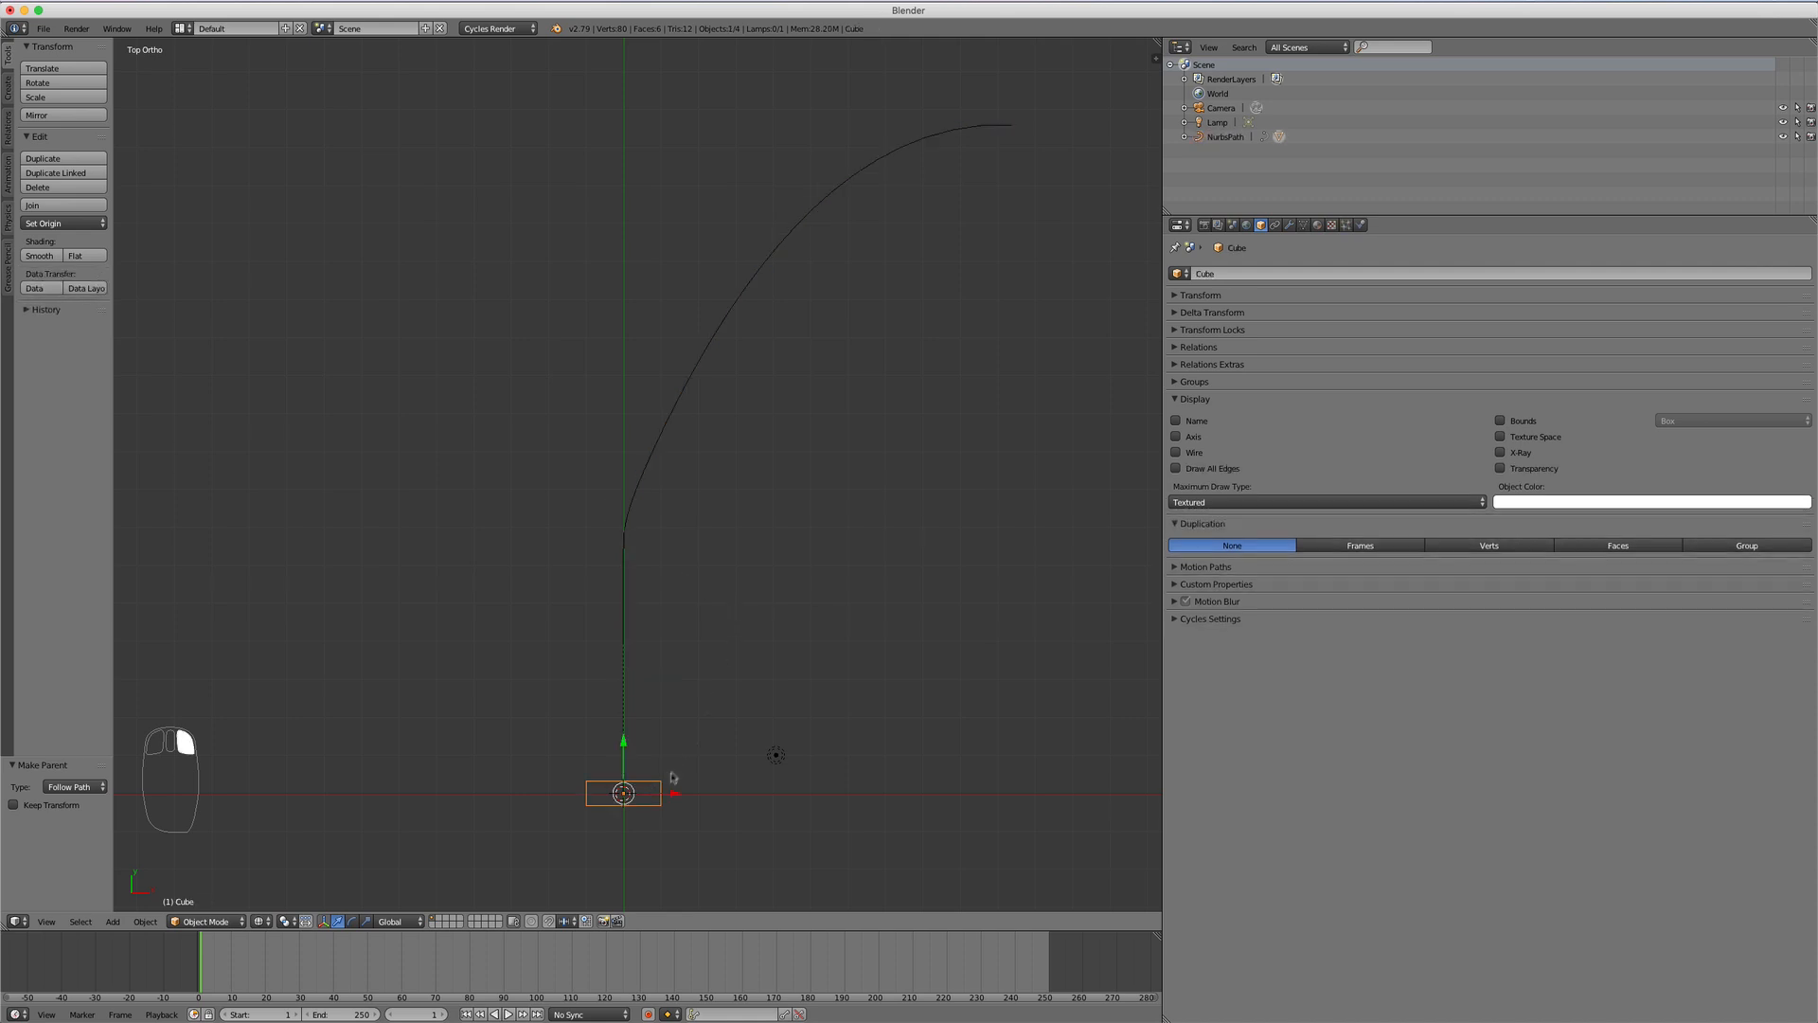
{"action": "left_click", "coordinate": [1350, 546]}
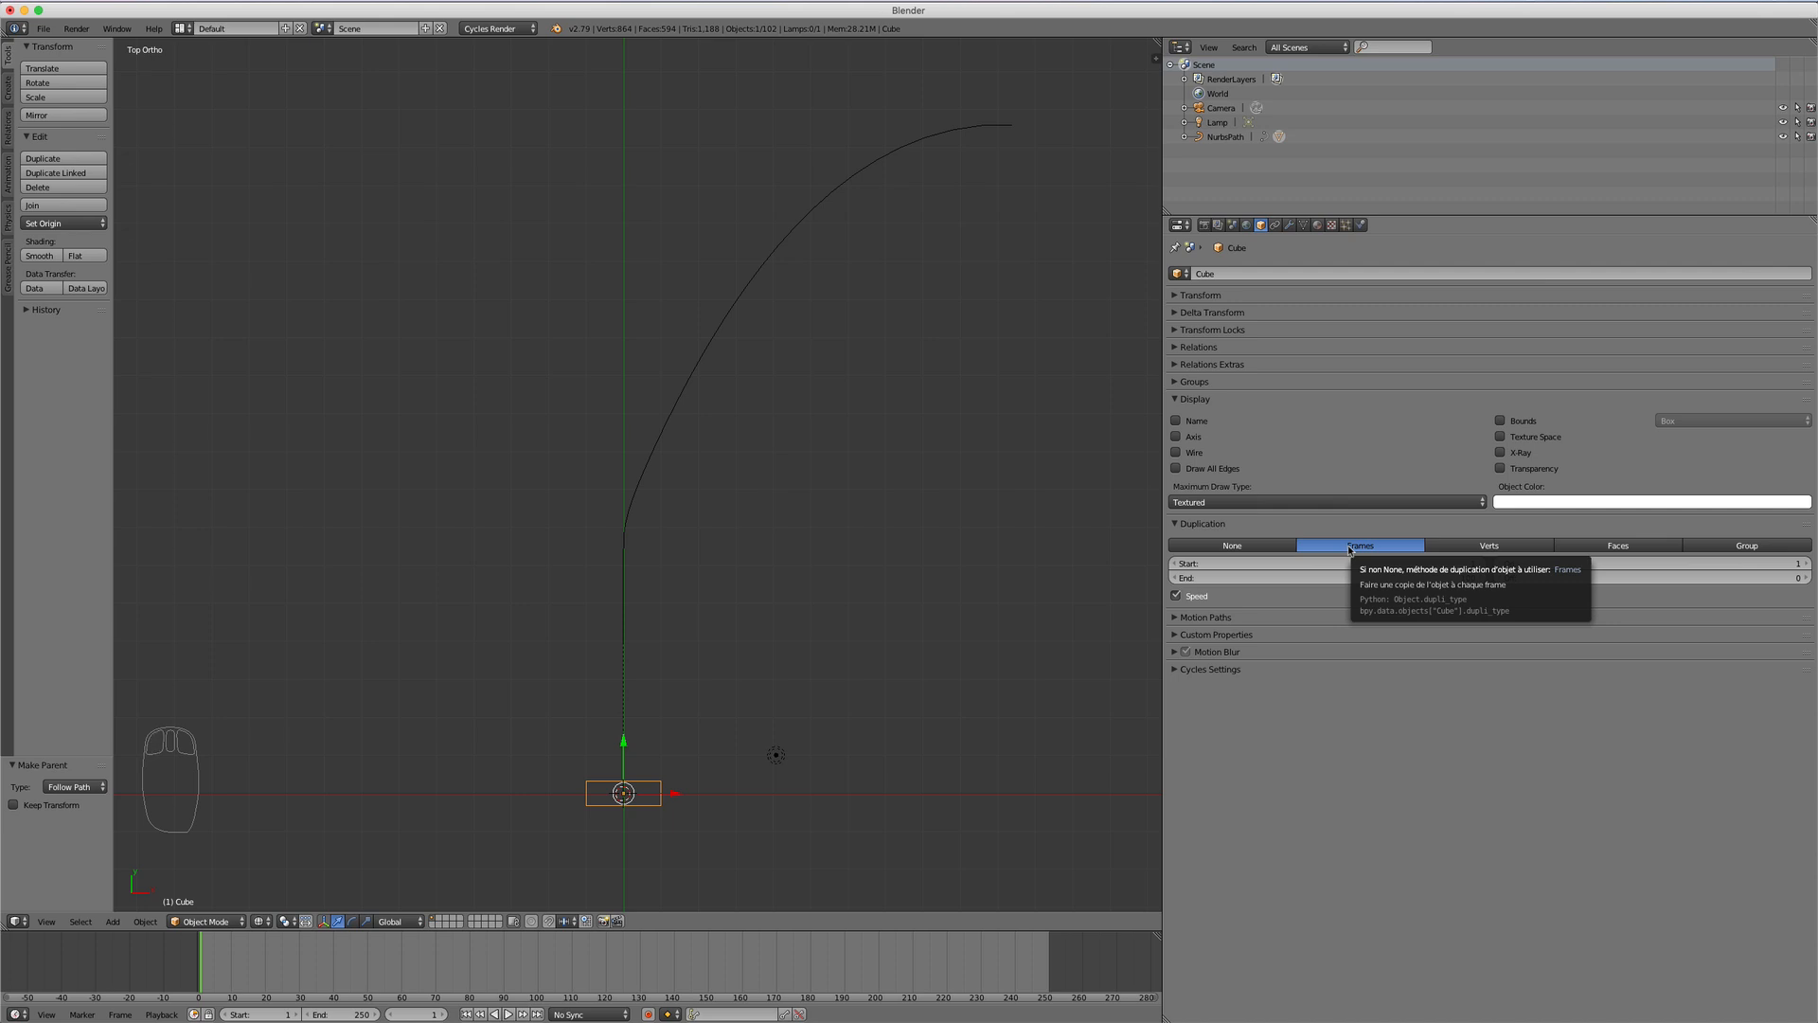
{"action": "left_click", "coordinate": [1176, 597]}
{"action": "mouse_move", "coordinate": [701, 730]}
{"action": "middle_mouse_down"}
{"action": "mouse_move", "coordinate": [786, 699]}
{"action": "mouse_move", "coordinate": [860, 610]}
{"action": "mouse_move", "coordinate": [889, 624]}
{"action": "middle_mouse_up"}
{"action": "key", "text": "z"}
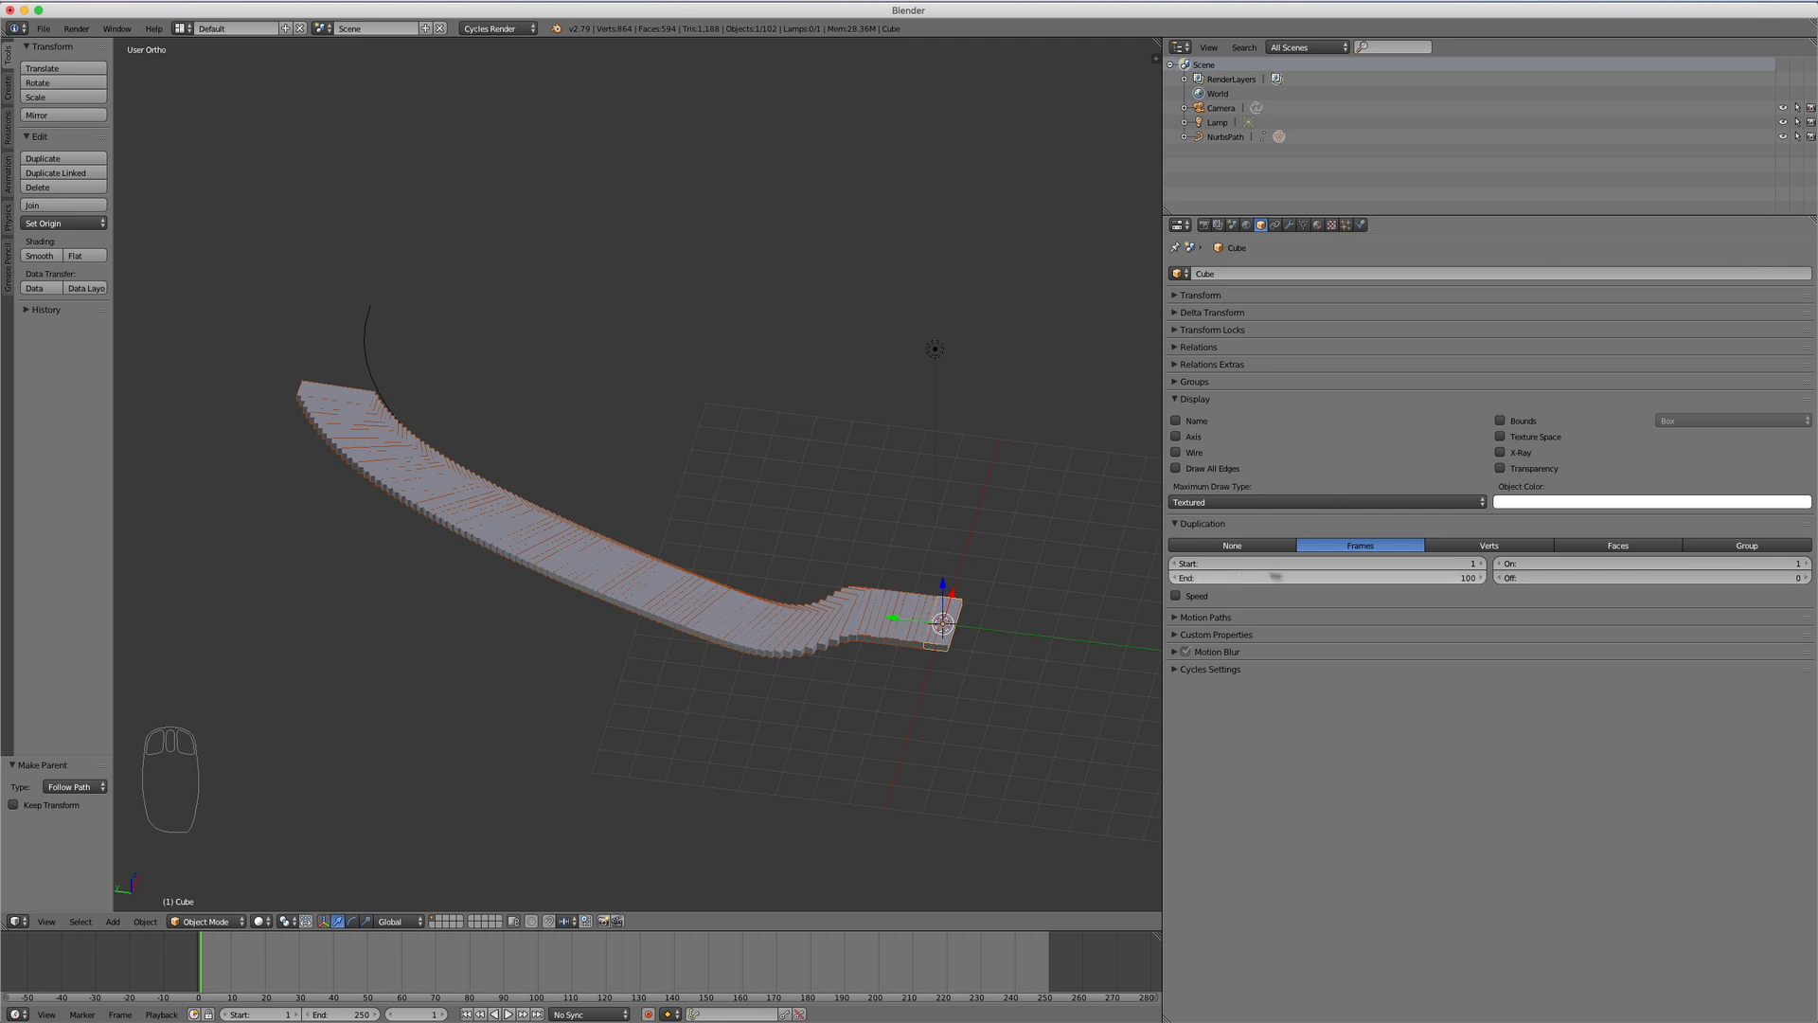
Step: Set the cube's frame duplication End to 138 and its Off value to 4 to space out the copies
{"action": "left_click_drag", "start_coordinate": [1382, 579], "coordinate": [1448, 579]}
{"action": "middle_click_drag", "start_coordinate": [1131, 706], "coordinate": [1099, 681]}
{"action": "scroll", "coordinate": [982, 712], "scroll_direction": "up", "scroll_amount": 3}
{"action": "scroll", "coordinate": [982, 715], "scroll_direction": "down", "scroll_amount": 2}
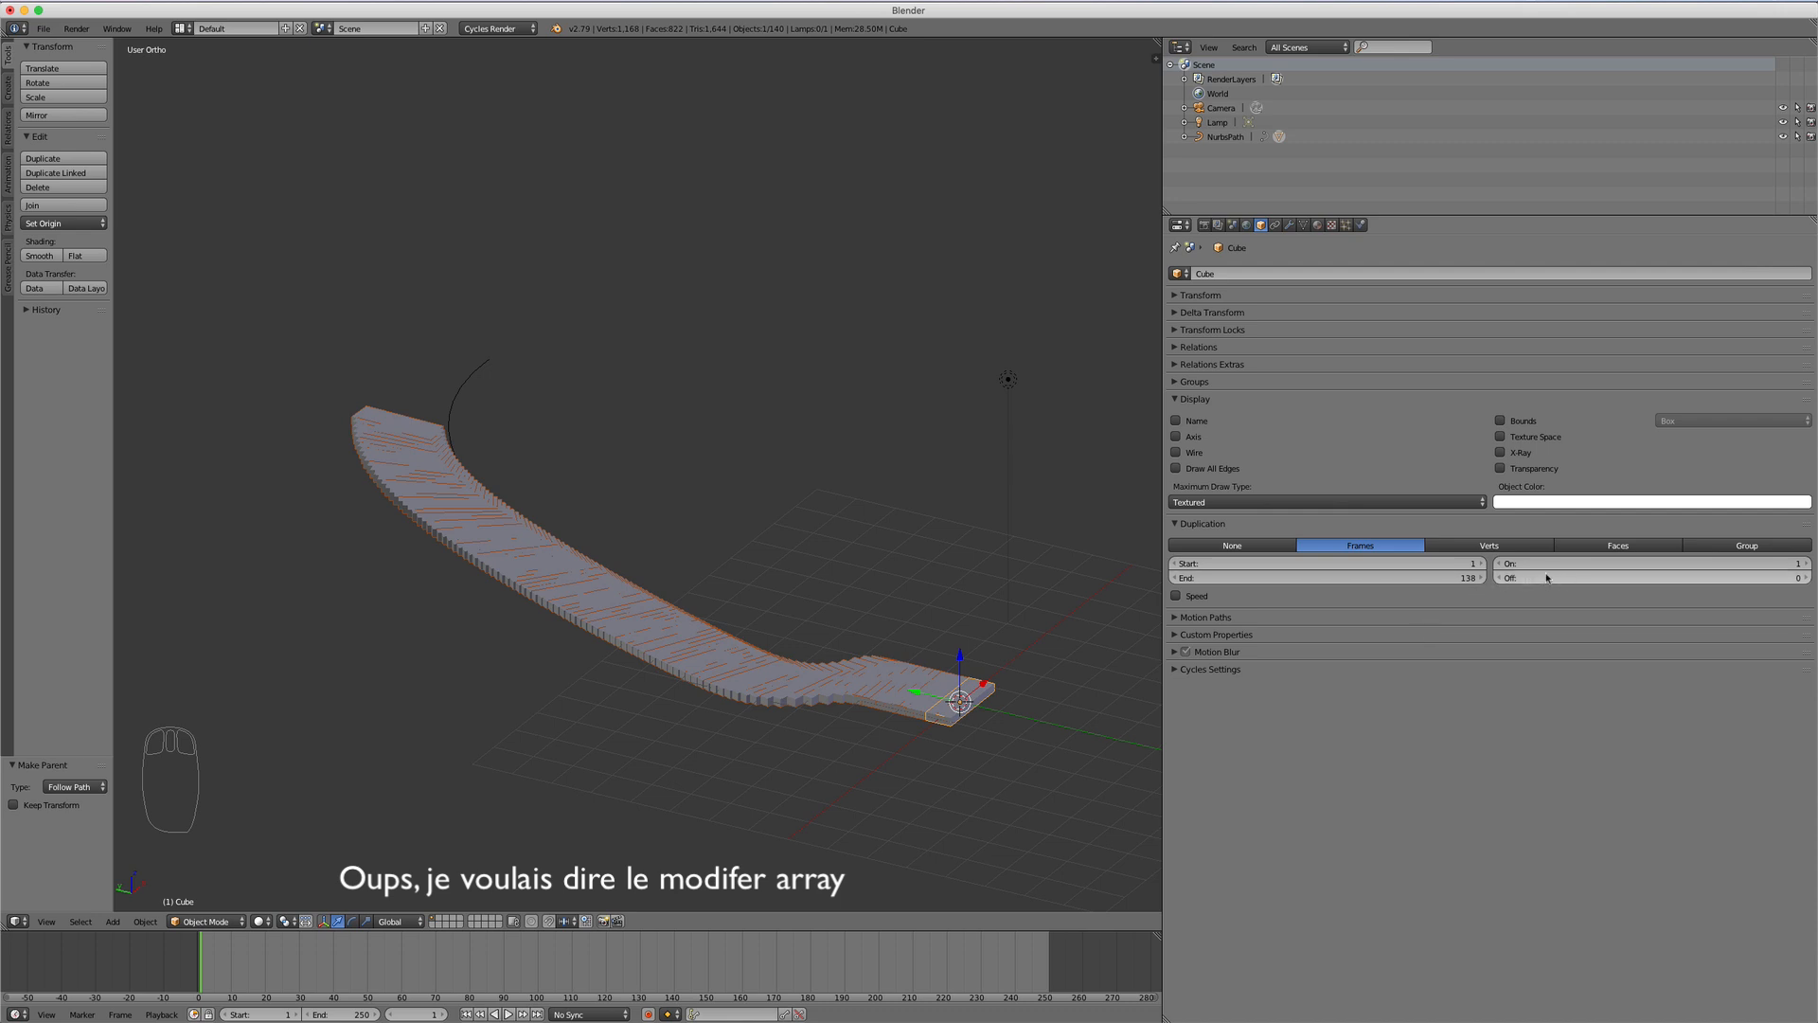
{"action": "left_click", "coordinate": [1808, 579]}
{"action": "left_click", "coordinate": [1808, 578]}
{"action": "left_click", "coordinate": [1807, 578]}
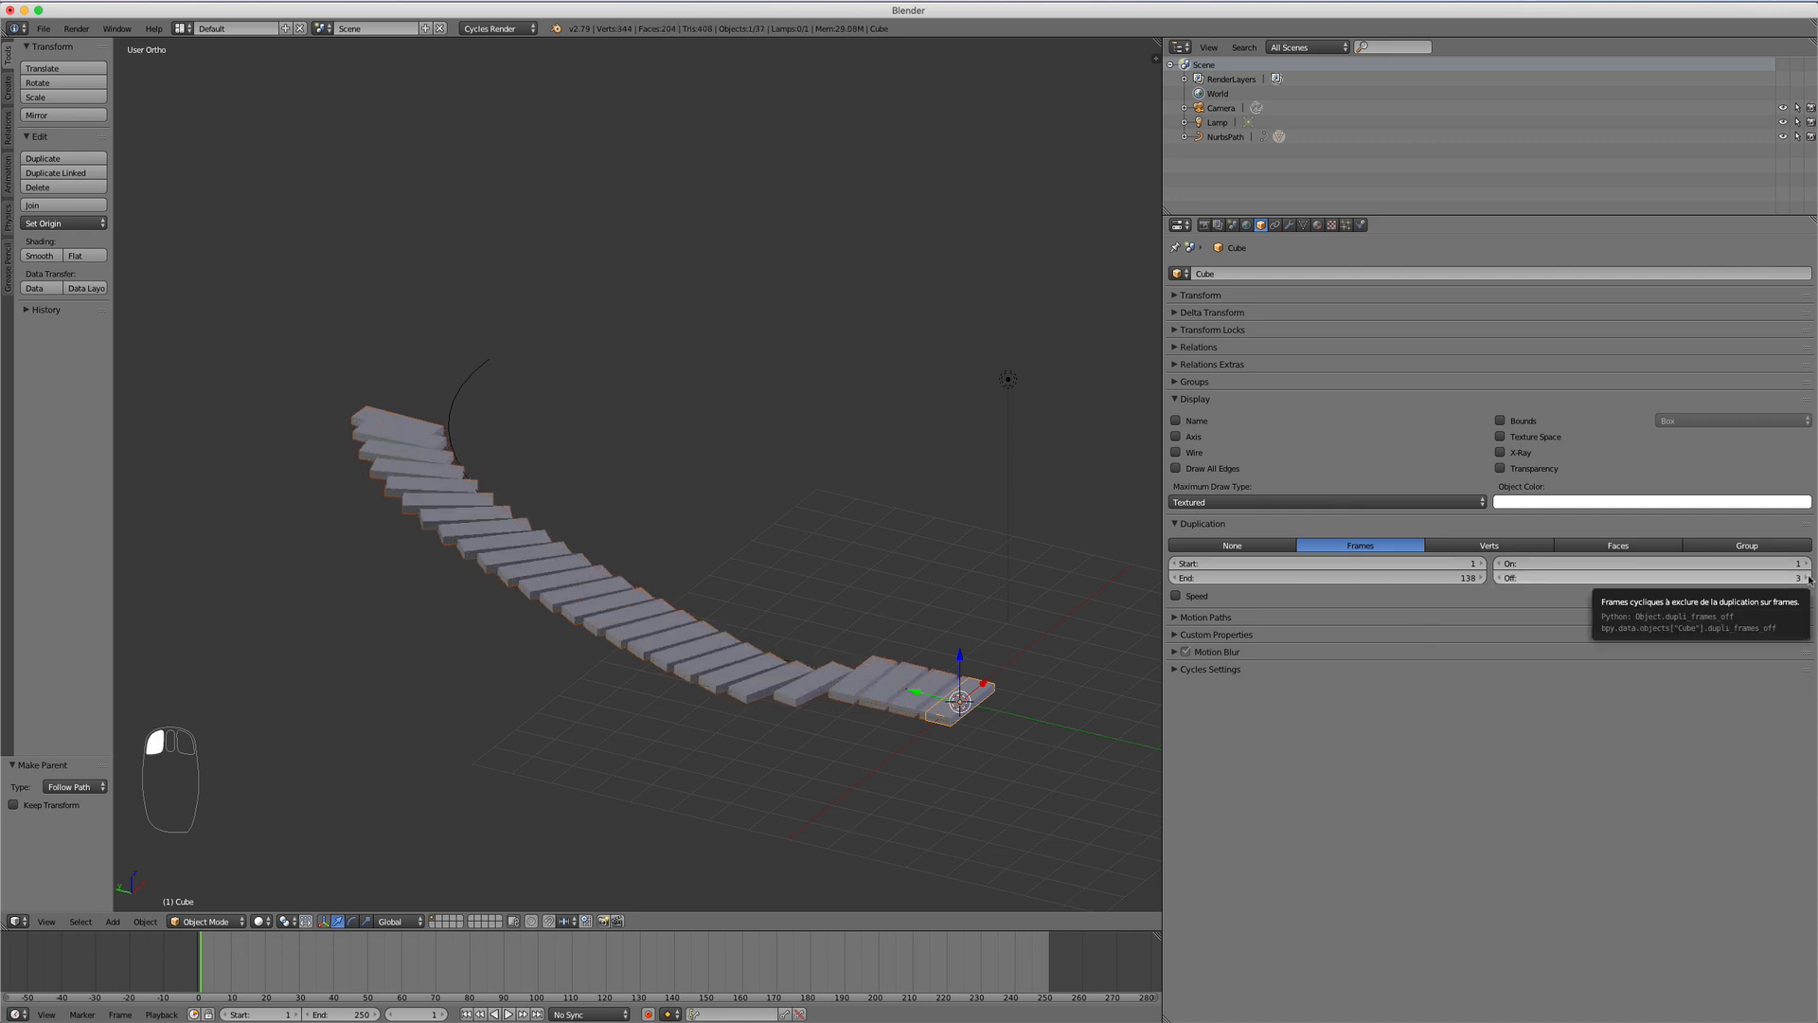
{"action": "left_click", "coordinate": [1807, 578]}
Step: Raise the original cube about 0.065 along the Z axis
{"action": "middle_click_drag", "start_coordinate": [876, 817], "coordinate": [1055, 662]}
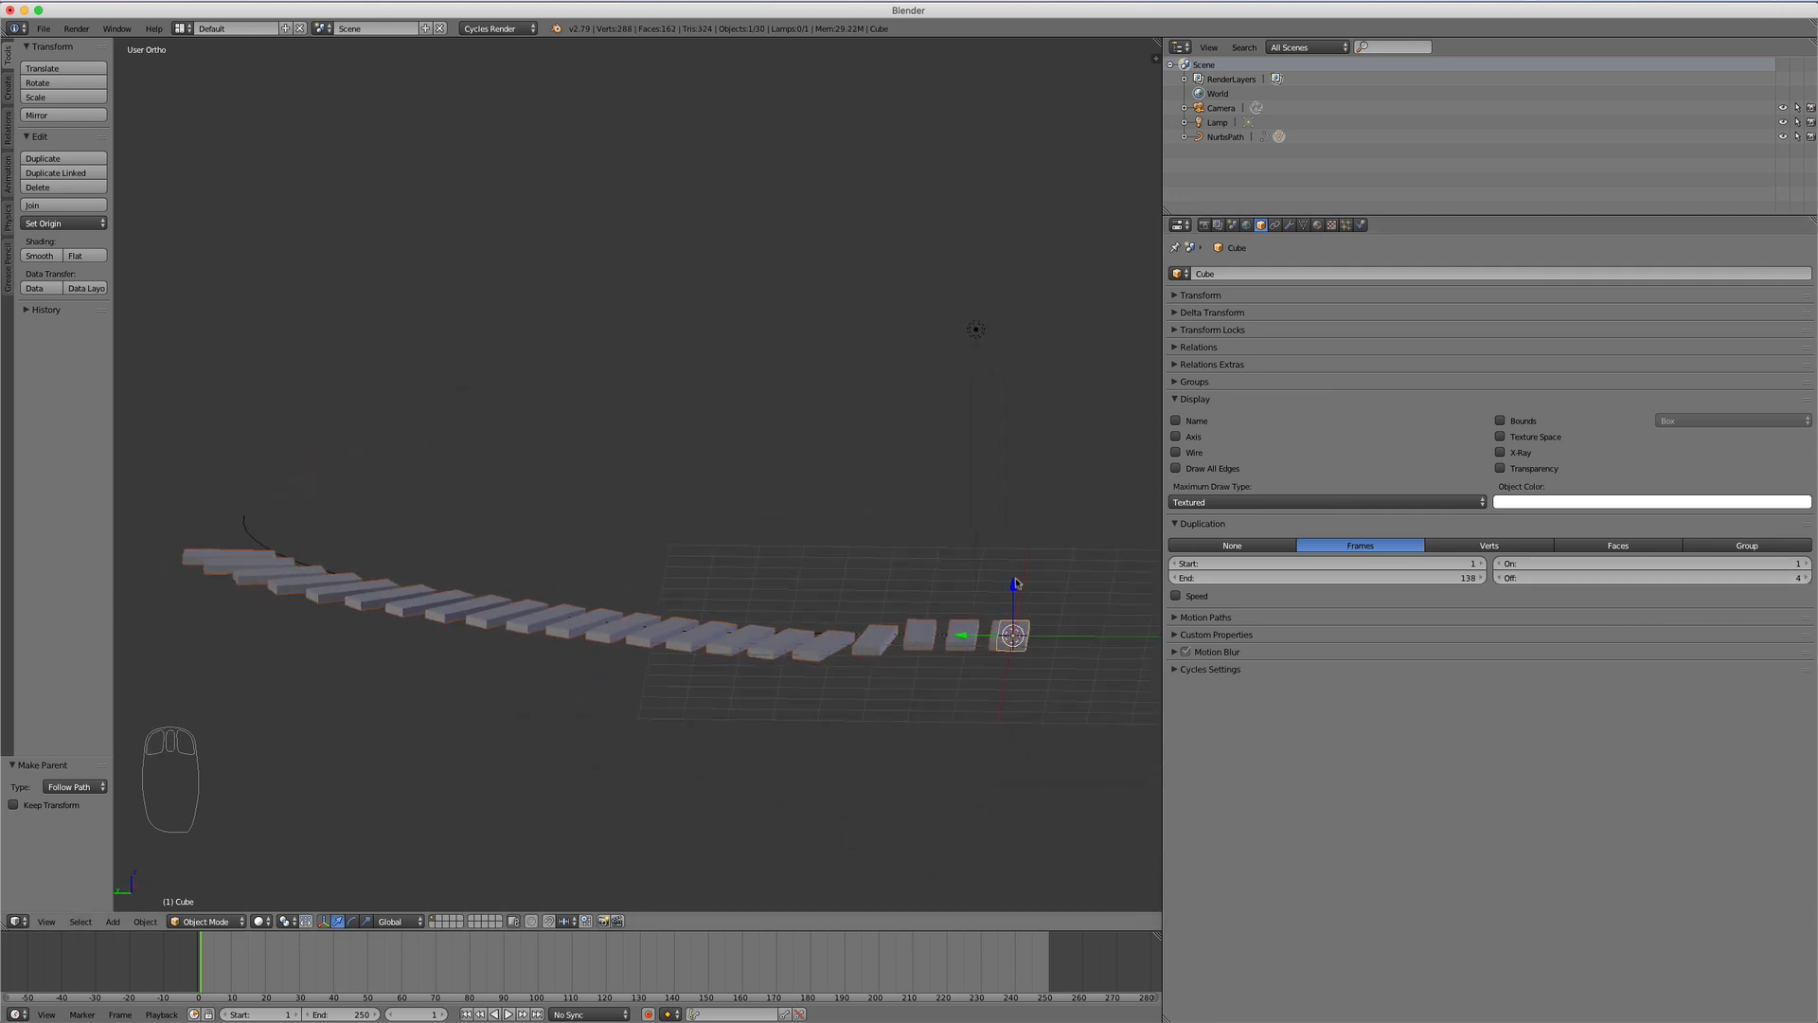
{"action": "left_click_drag", "start_coordinate": [1013, 586], "coordinate": [1012, 580]}
{"action": "middle_click_drag", "start_coordinate": [1012, 580], "coordinate": [979, 701]}
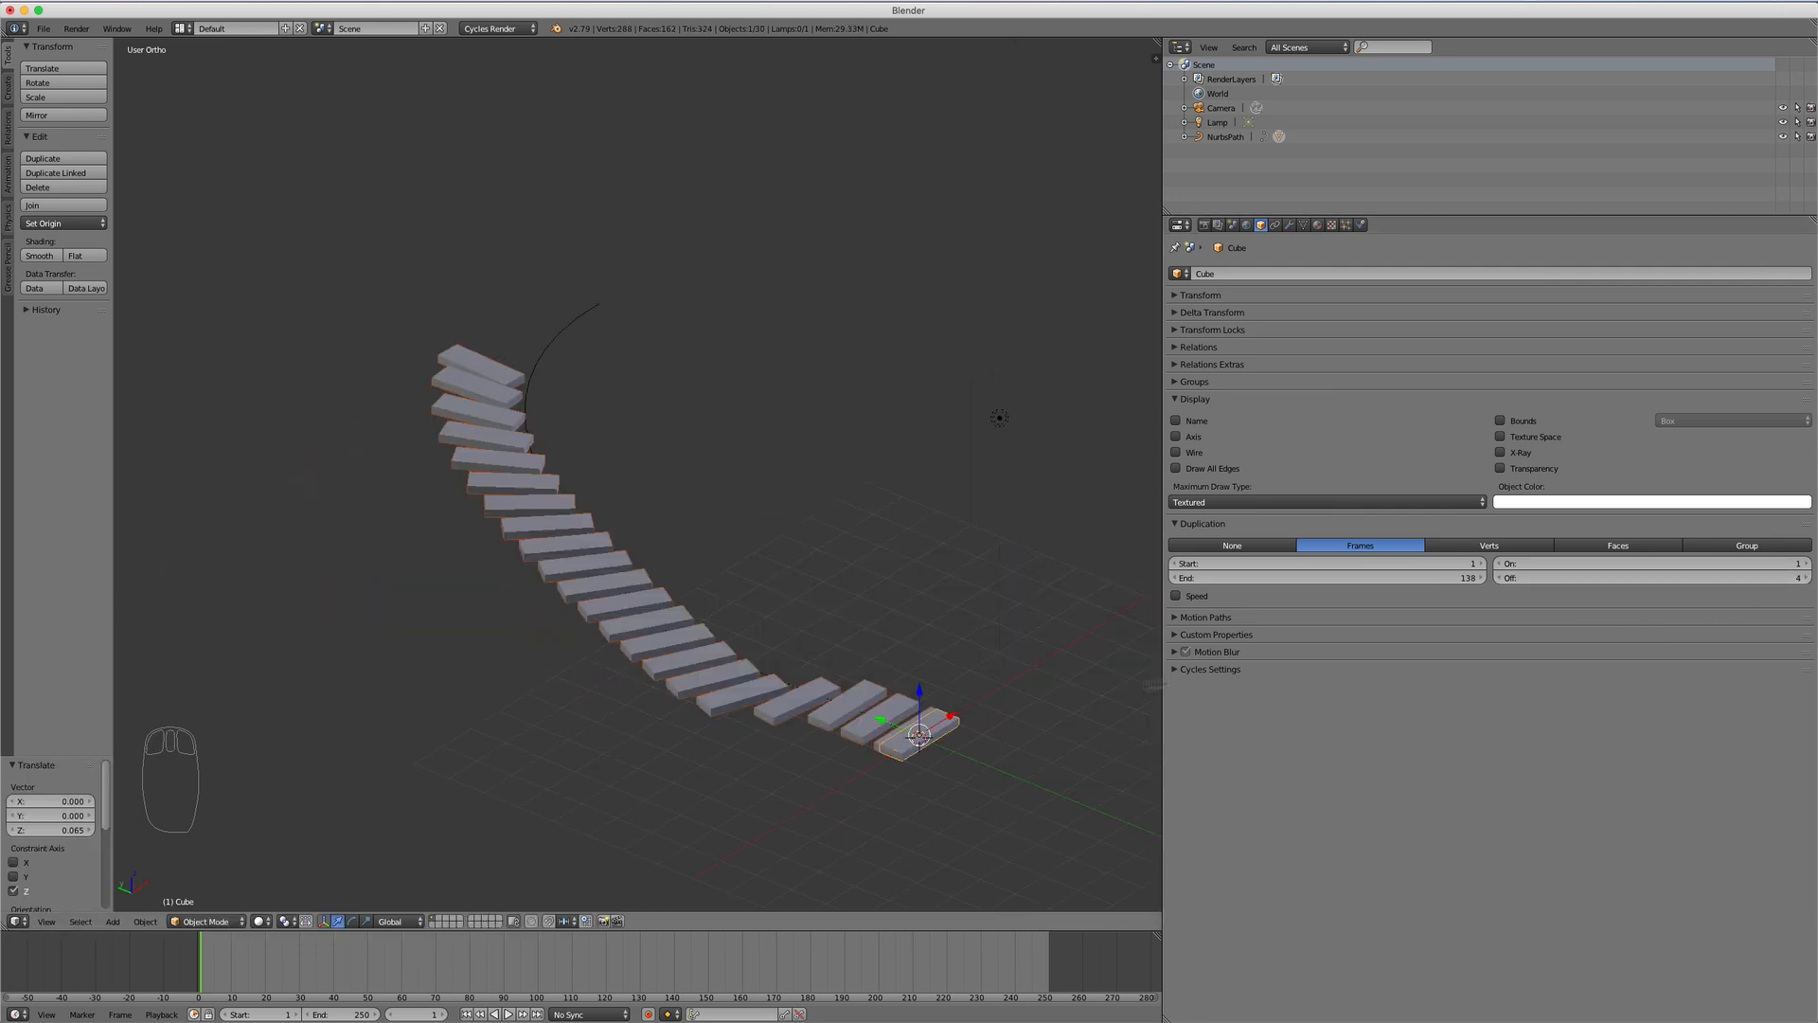
Step: Set the On value of the cube's frame duplication to 4 and inspect the grouped copies along the path
{"action": "left_click", "coordinate": [1808, 564]}
{"action": "middle_click_drag", "start_coordinate": [805, 778], "coordinate": [847, 798]}
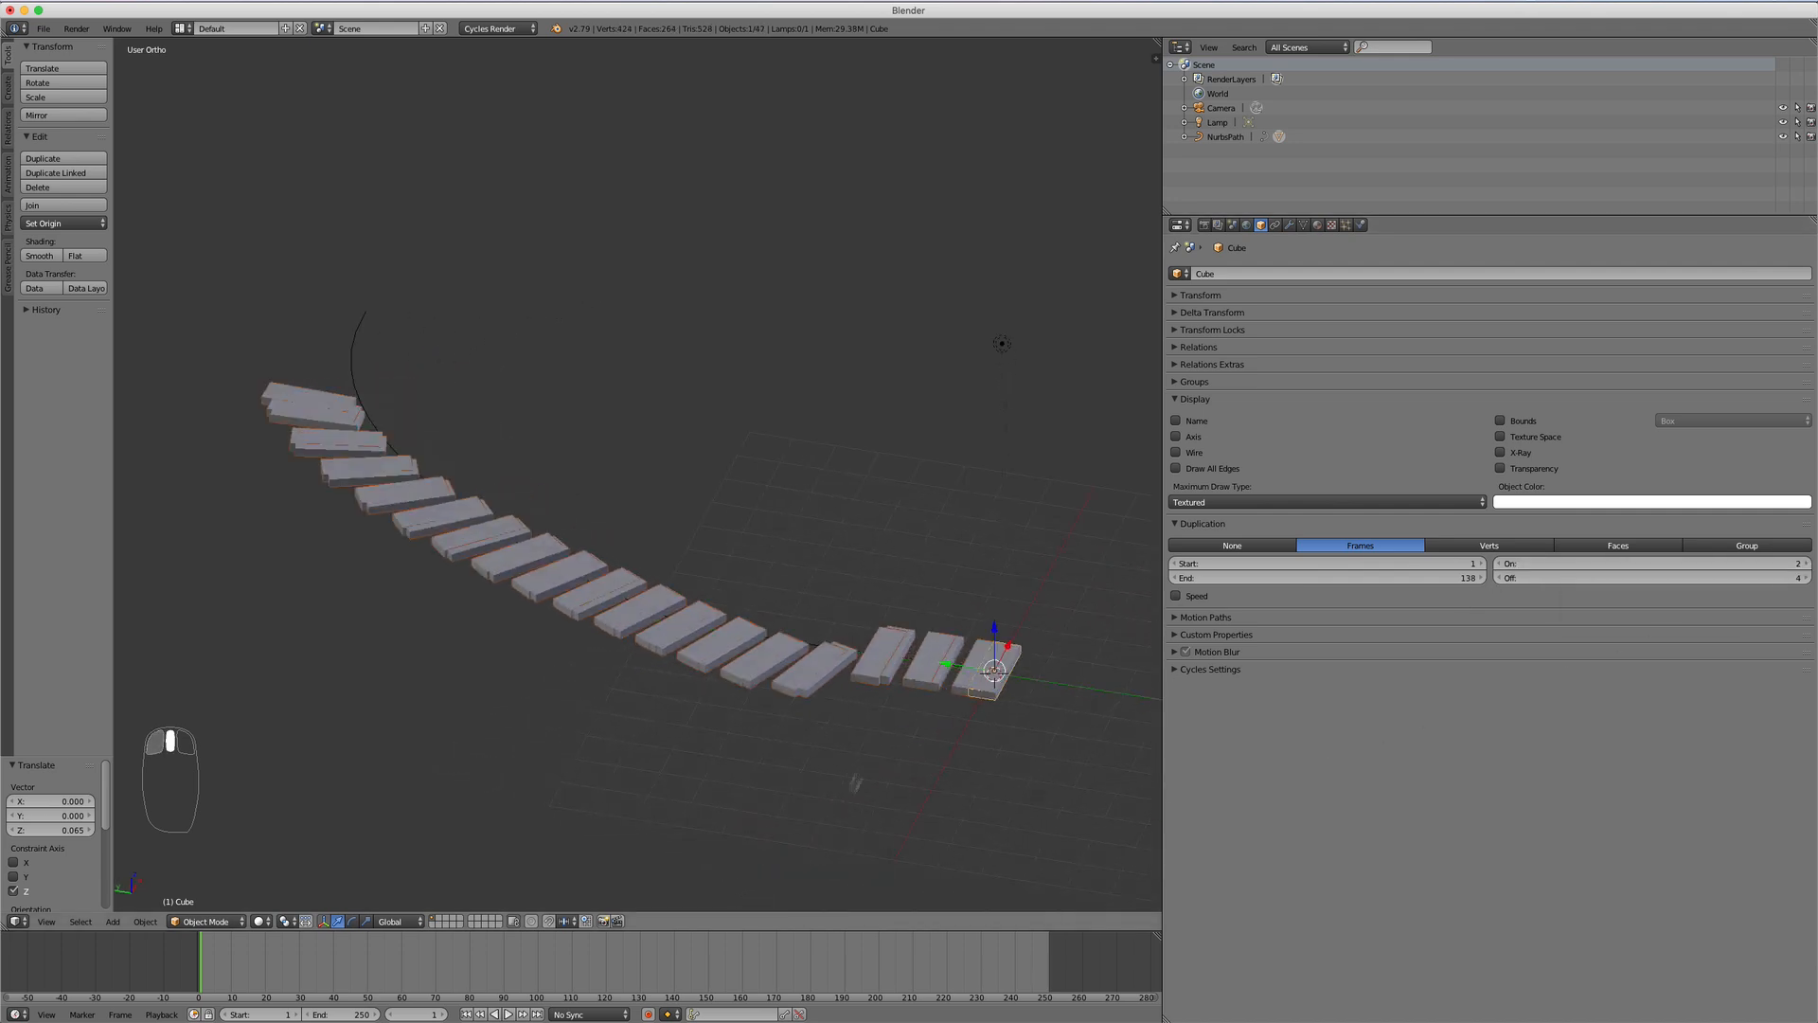
{"action": "scroll", "coordinate": [873, 747], "scroll_direction": "up", "scroll_amount": 3}
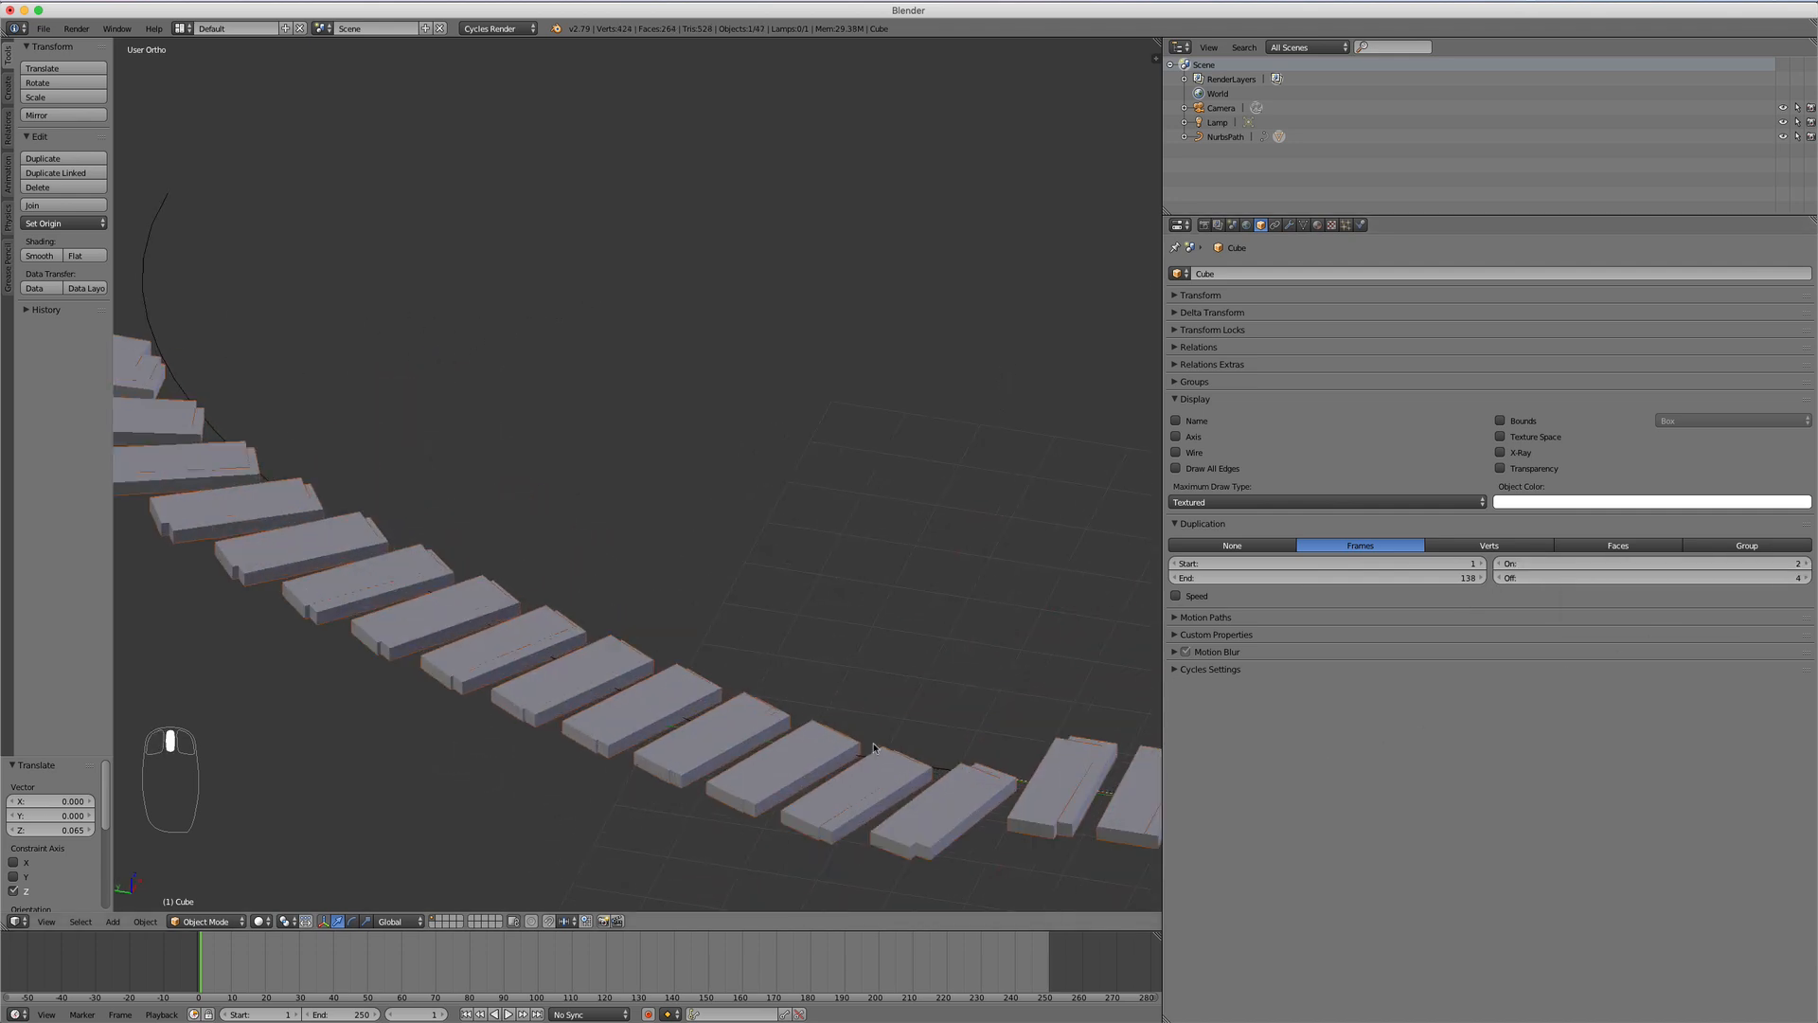
{"action": "left_click", "coordinate": [1808, 564]}
{"action": "left_click", "coordinate": [1807, 563]}
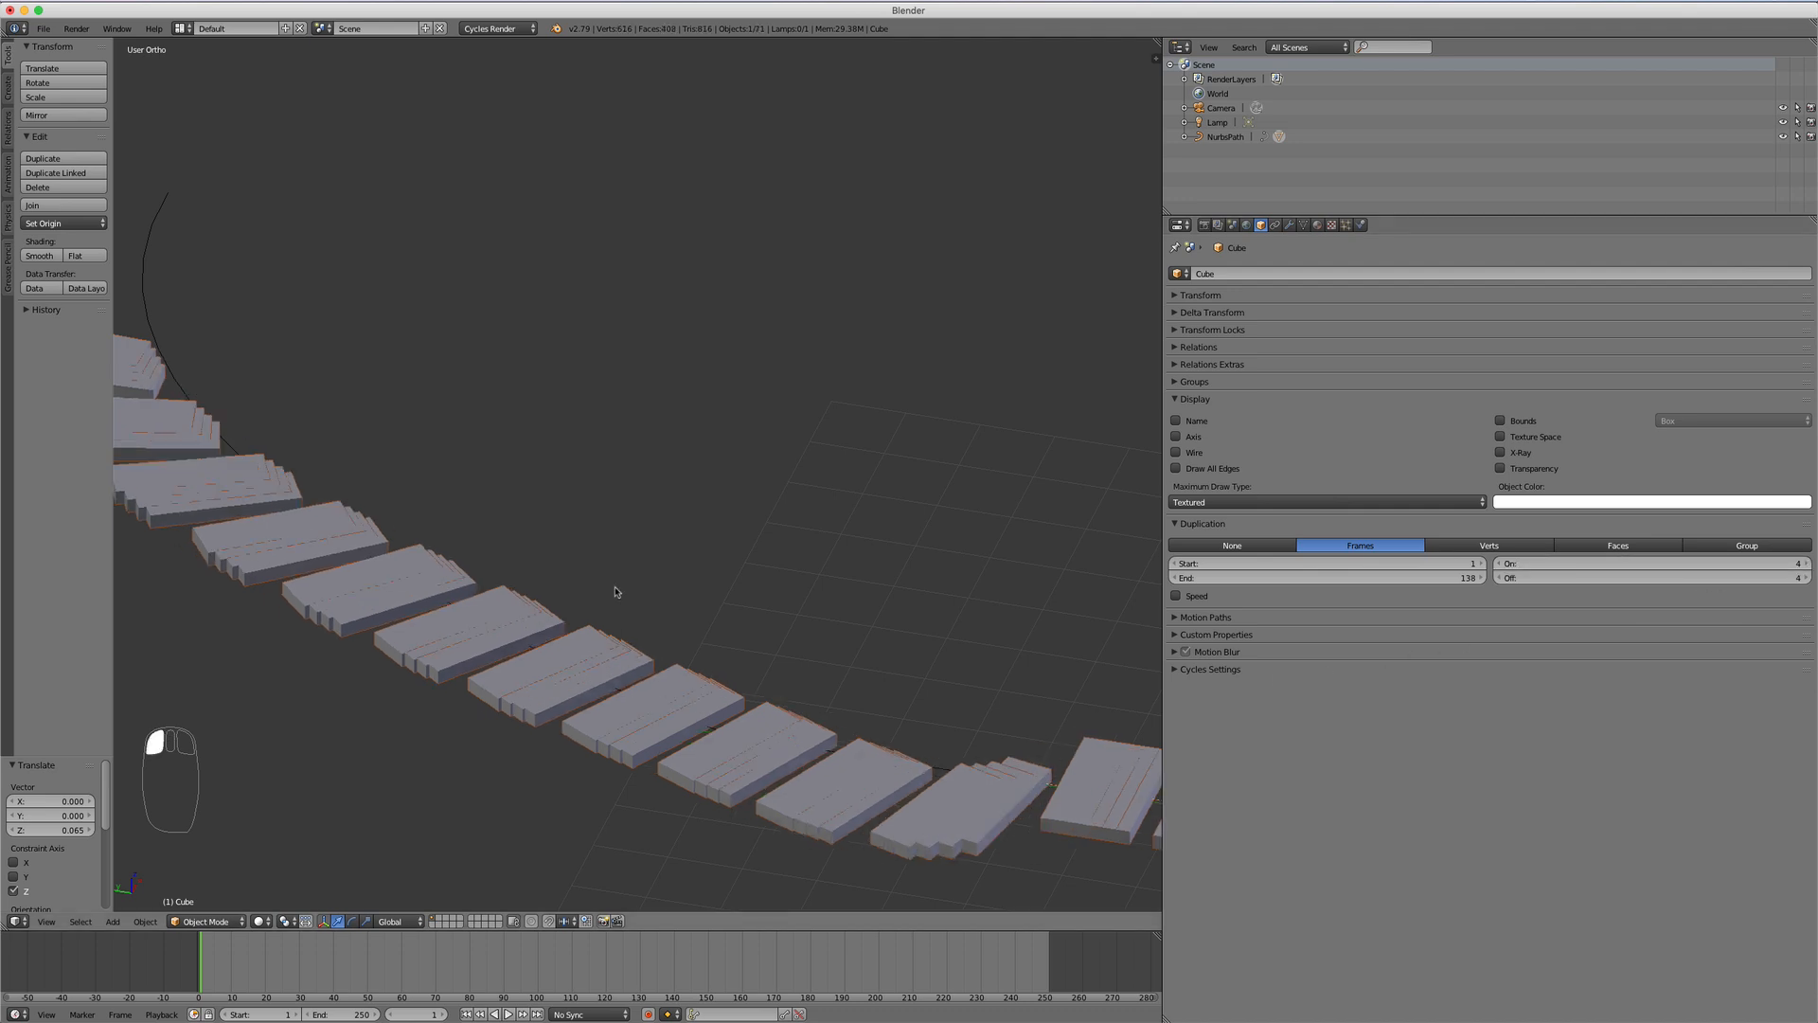
{"action": "scroll", "coordinate": [700, 573], "scroll_direction": "down", "scroll_amount": 3}
{"action": "mouse_move", "coordinate": [783, 548]}
{"action": "middle_mouse_down"}
{"action": "mouse_move", "coordinate": [649, 586]}
{"action": "mouse_move", "coordinate": [743, 527]}
{"action": "mouse_move", "coordinate": [769, 542]}
{"action": "middle_mouse_up"}
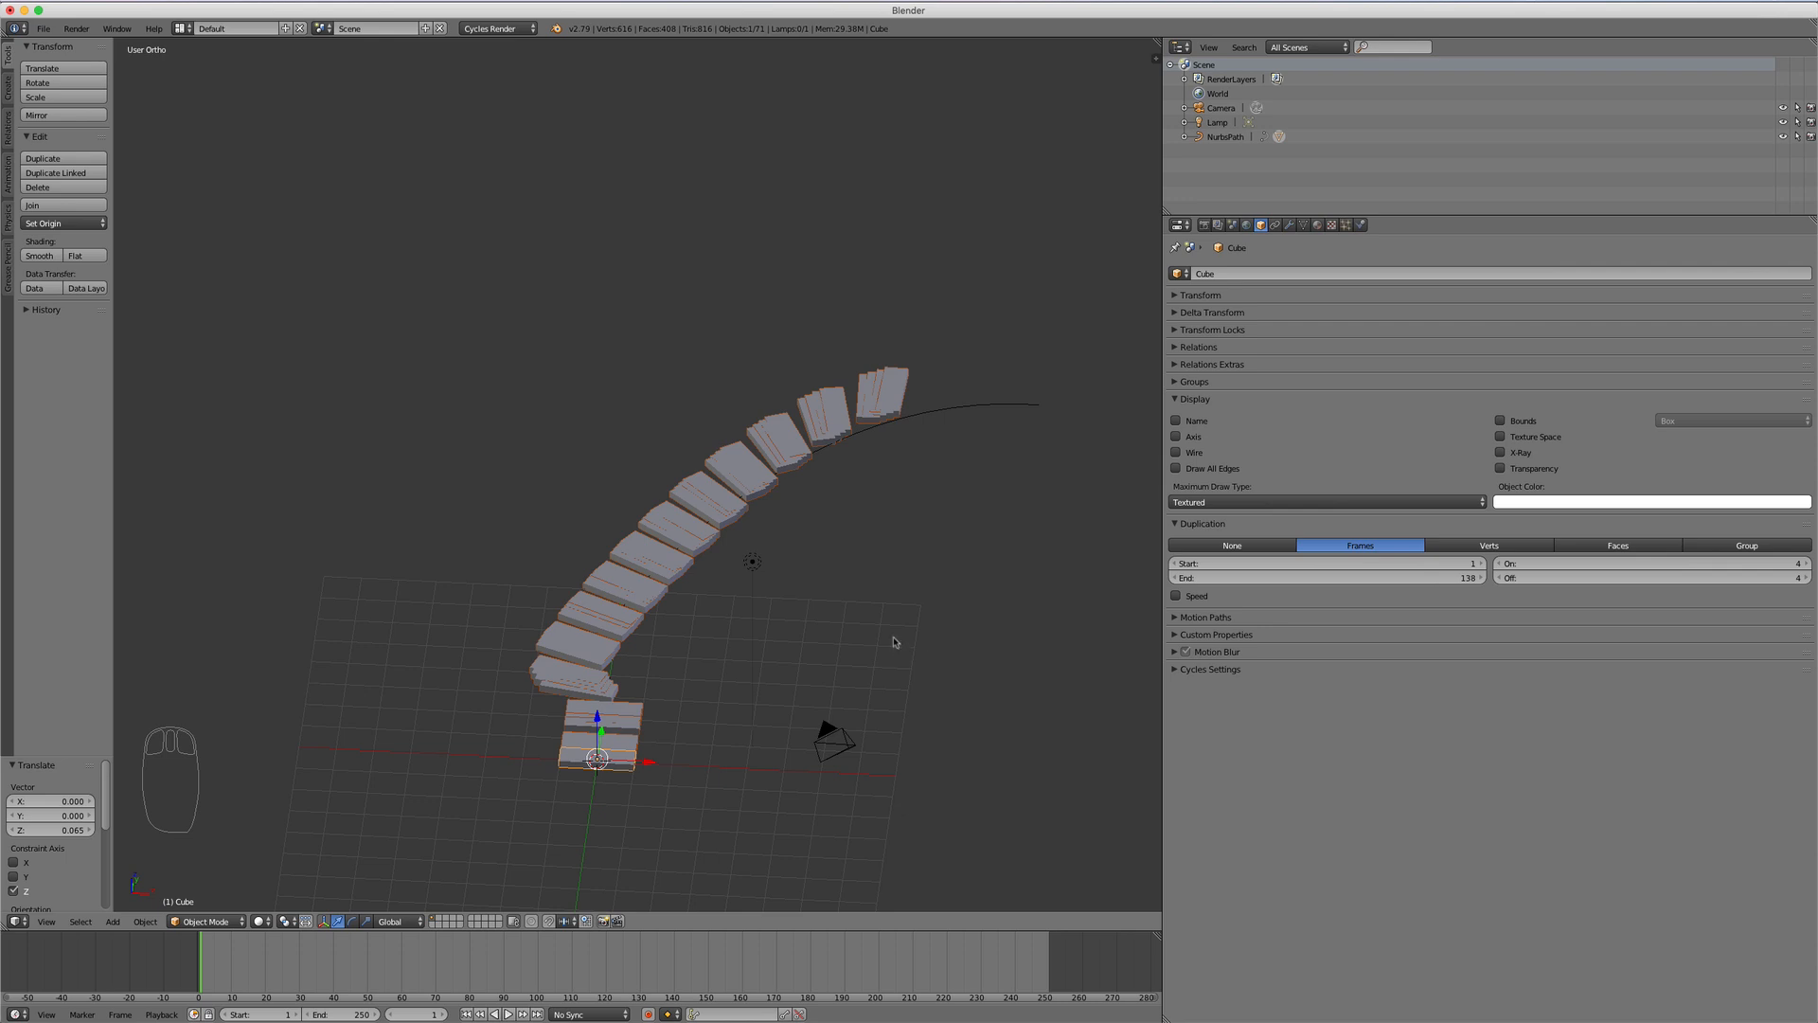
{"action": "mouse_move", "coordinate": [801, 631]}
{"action": "middle_mouse_down"}
{"action": "mouse_move", "coordinate": [786, 629]}
{"action": "mouse_move", "coordinate": [896, 626]}
{"action": "mouse_move", "coordinate": [817, 623]}
{"action": "middle_mouse_up"}
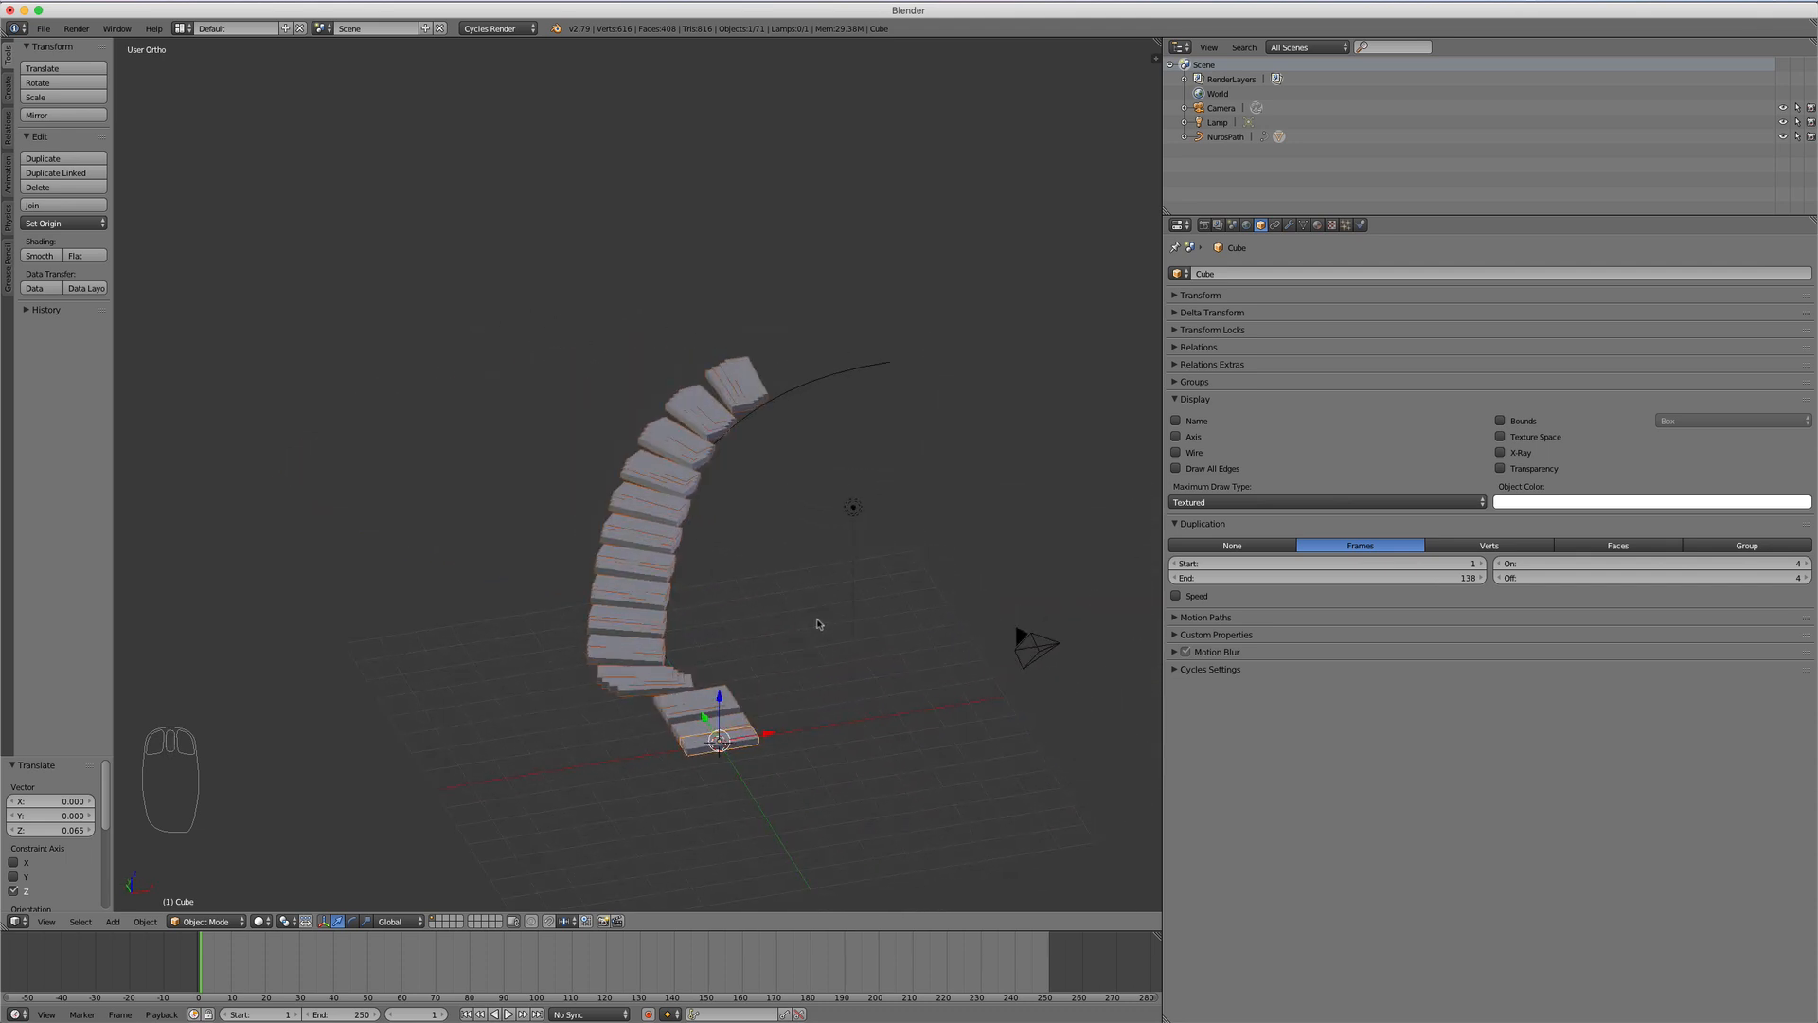